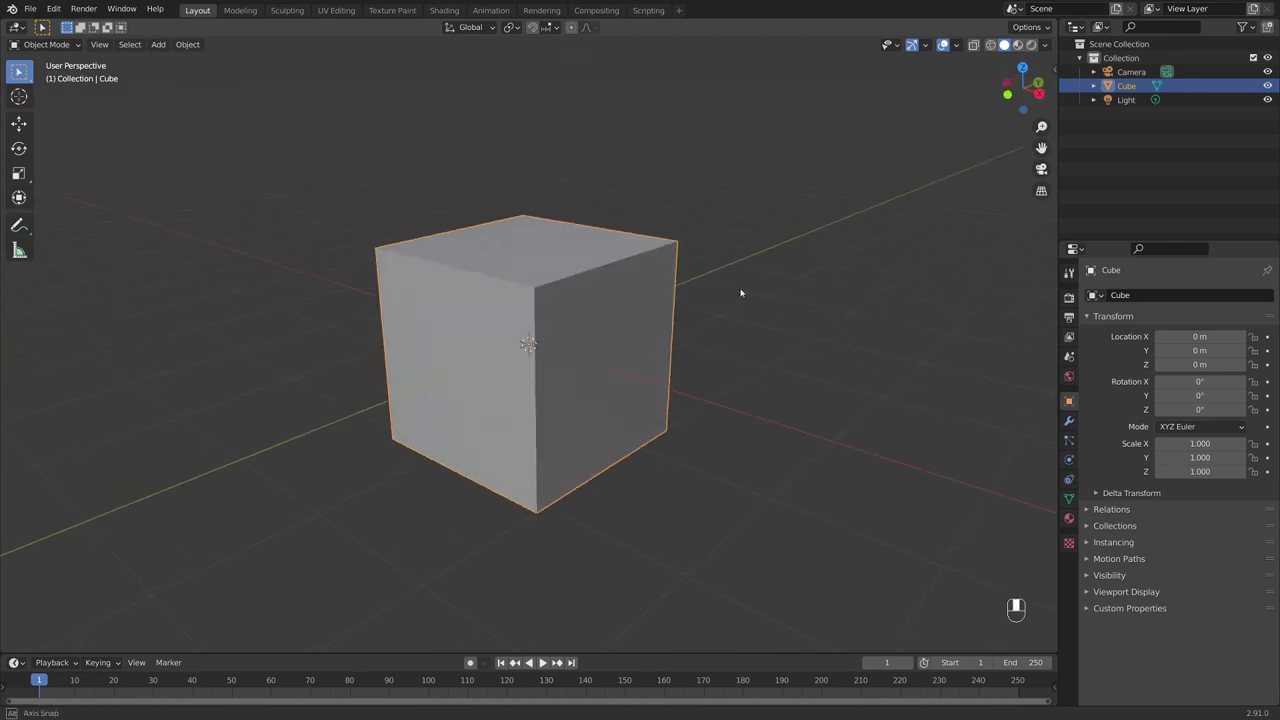
Scale the default cube down uniformly to about 0.476
{"action": "key", "text": "s"}
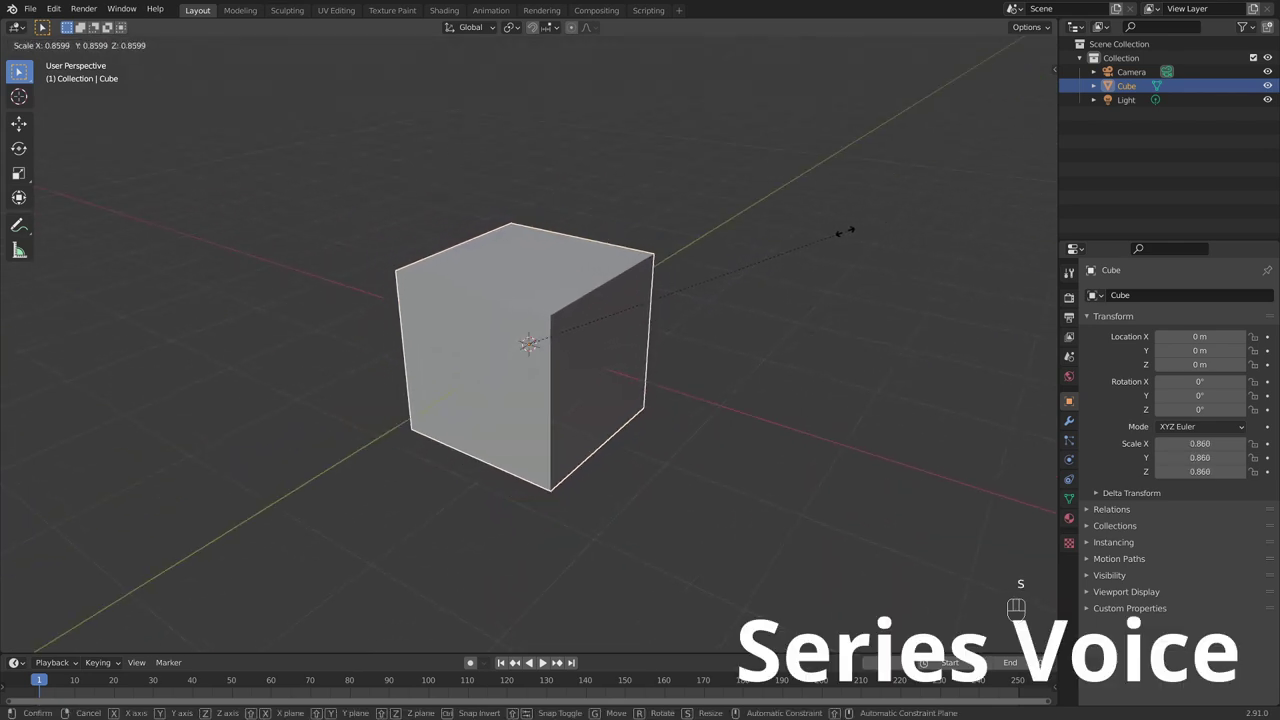
{"action": "left_click", "coordinate": [703, 277]}
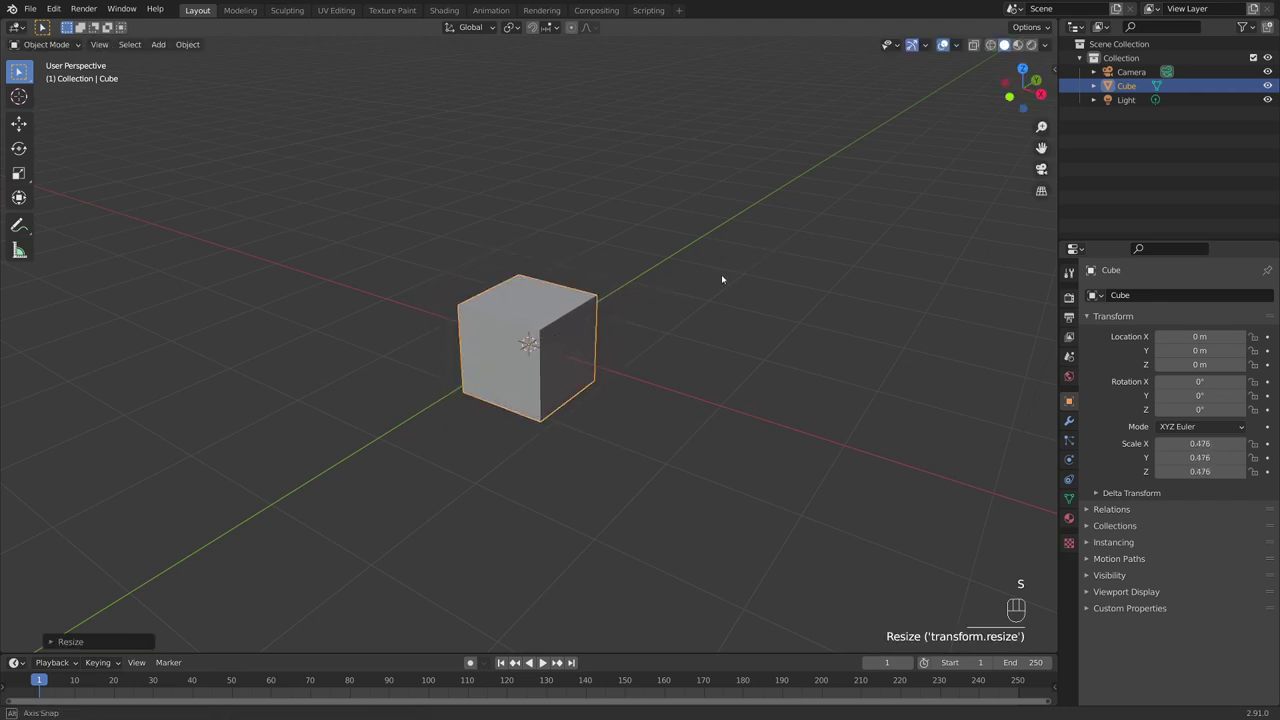
{"action": "middle_click_drag", "start_coordinate": [720, 274], "coordinate": [673, 272]}
Look at the cube from several preset views, including the top, and finish in the right orthographic view
{"action": "key", "text": "grave"}
{"action": "left_click", "coordinate": [820, 270]}
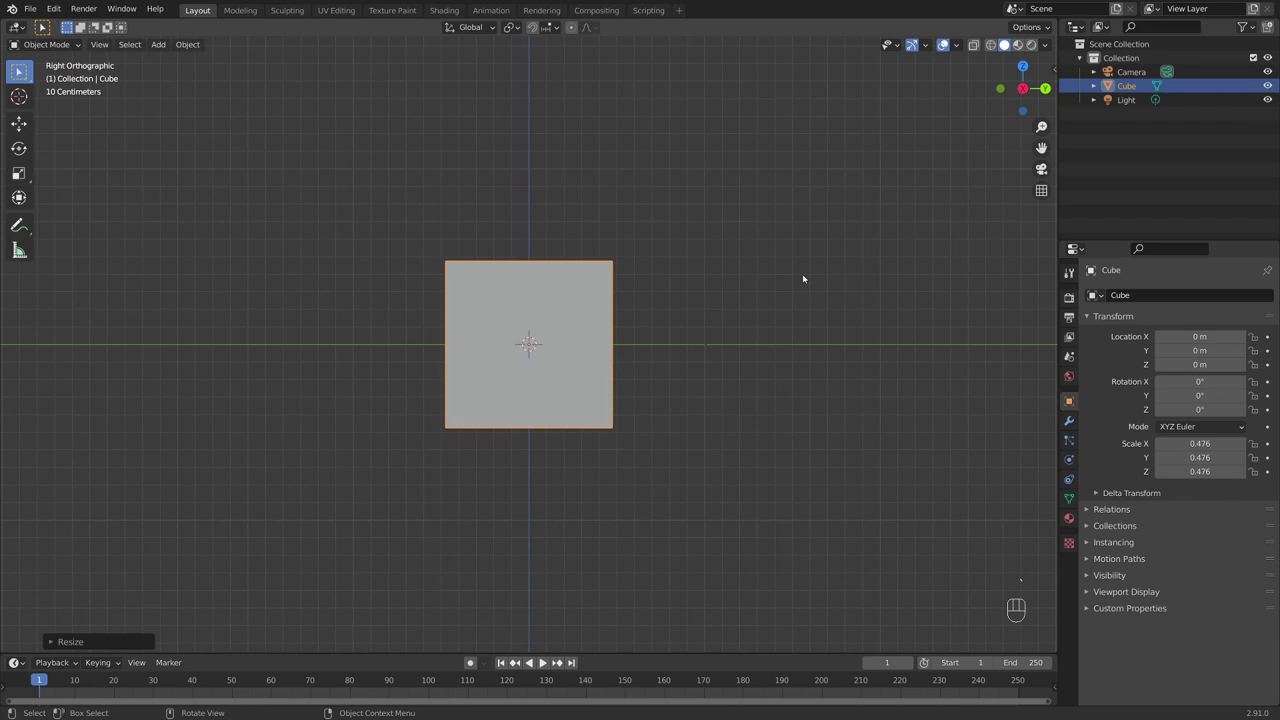
{"action": "key", "text": "grave"}
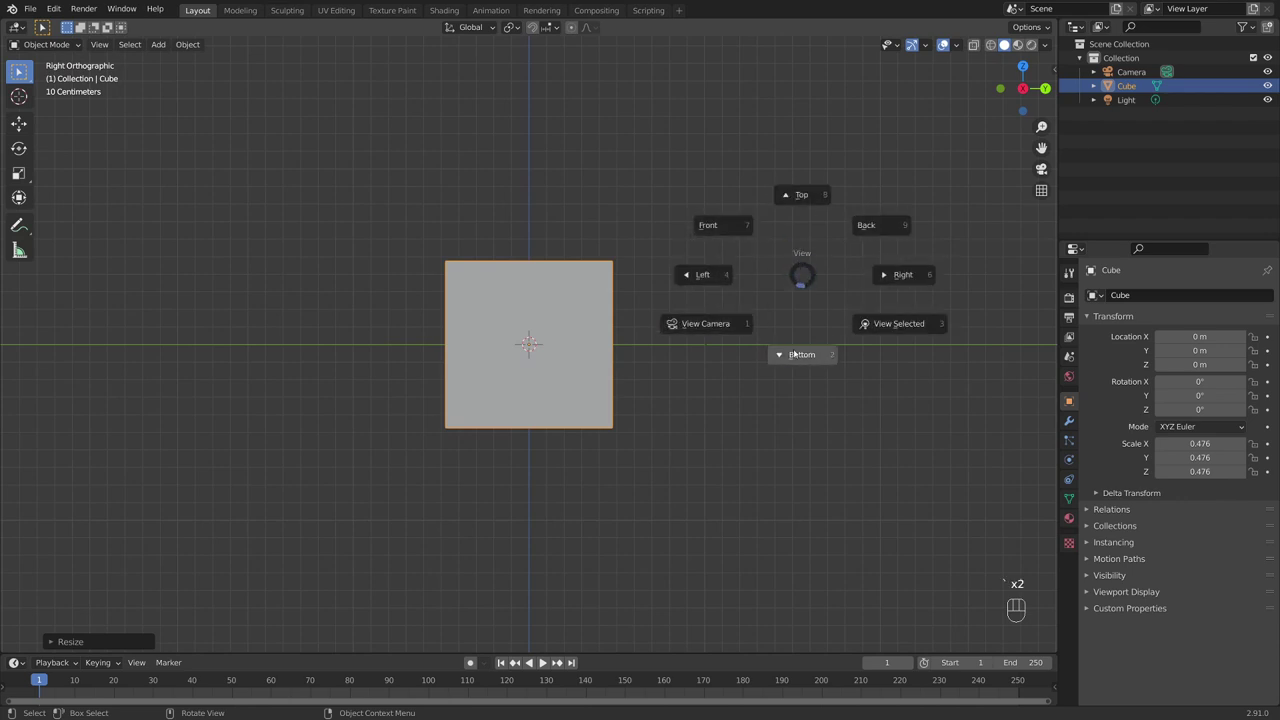
{"action": "left_click", "coordinate": [705, 323]}
{"action": "key", "text": "grave"}
{"action": "left_click", "coordinate": [857, 314]}
{"action": "key", "text": "grave"}
{"action": "left_click", "coordinate": [777, 175]}
{"action": "key", "text": "grave"}
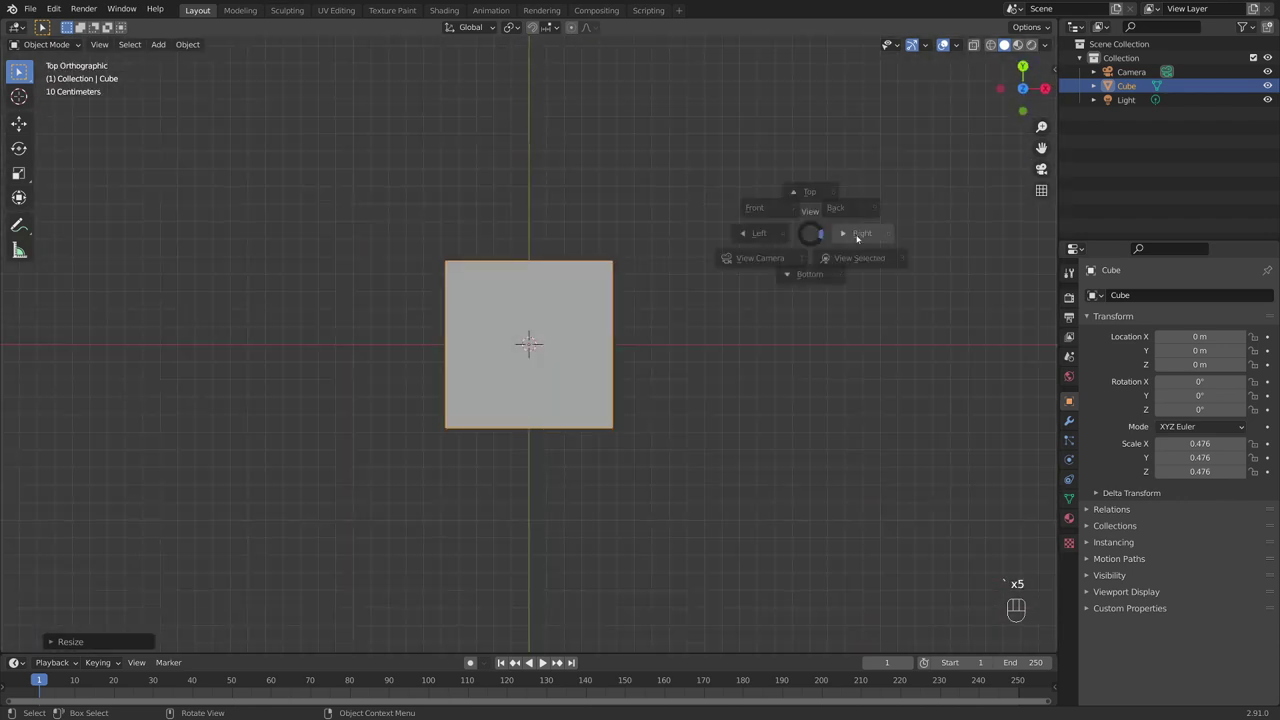
{"action": "left_click", "coordinate": [860, 238]}
{"action": "key", "text": "grave"}
{"action": "left_click", "coordinate": [879, 289]}
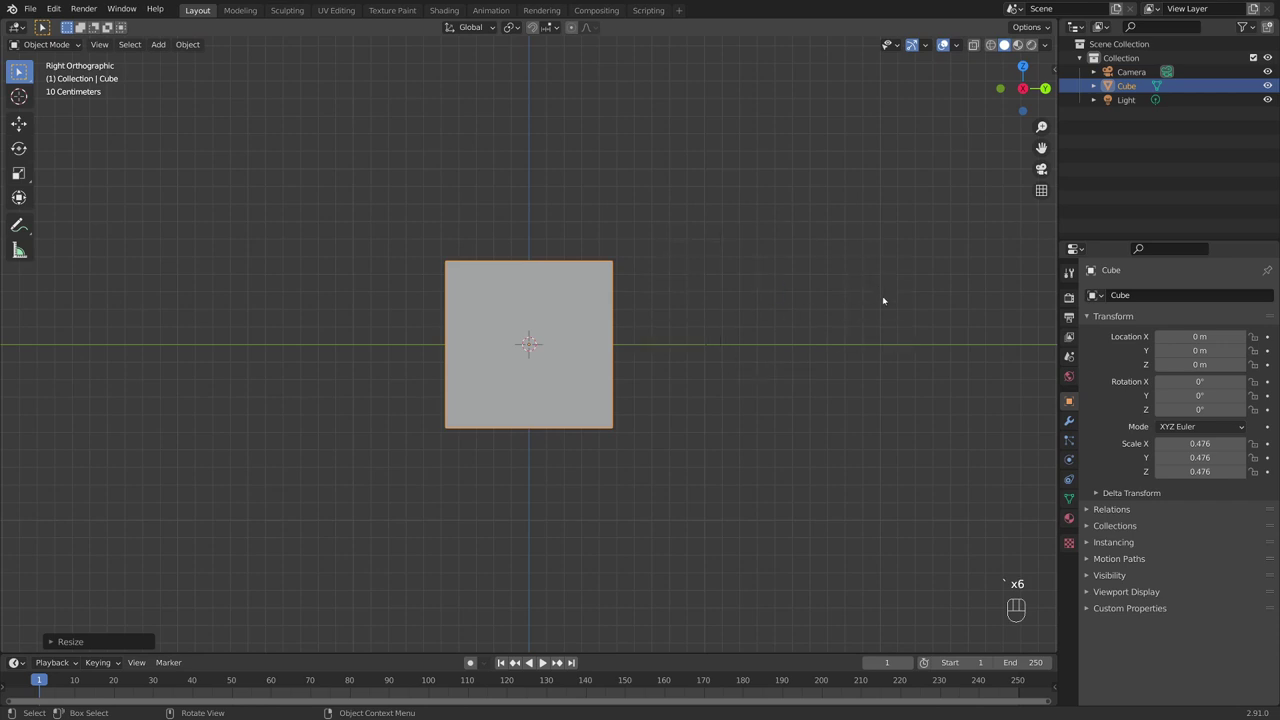
Flatten the cube into a thin slab by scaling it along Z to about 0.055
{"action": "scroll", "coordinate": [879, 309], "scroll_direction": "up", "scroll_amount": 1}
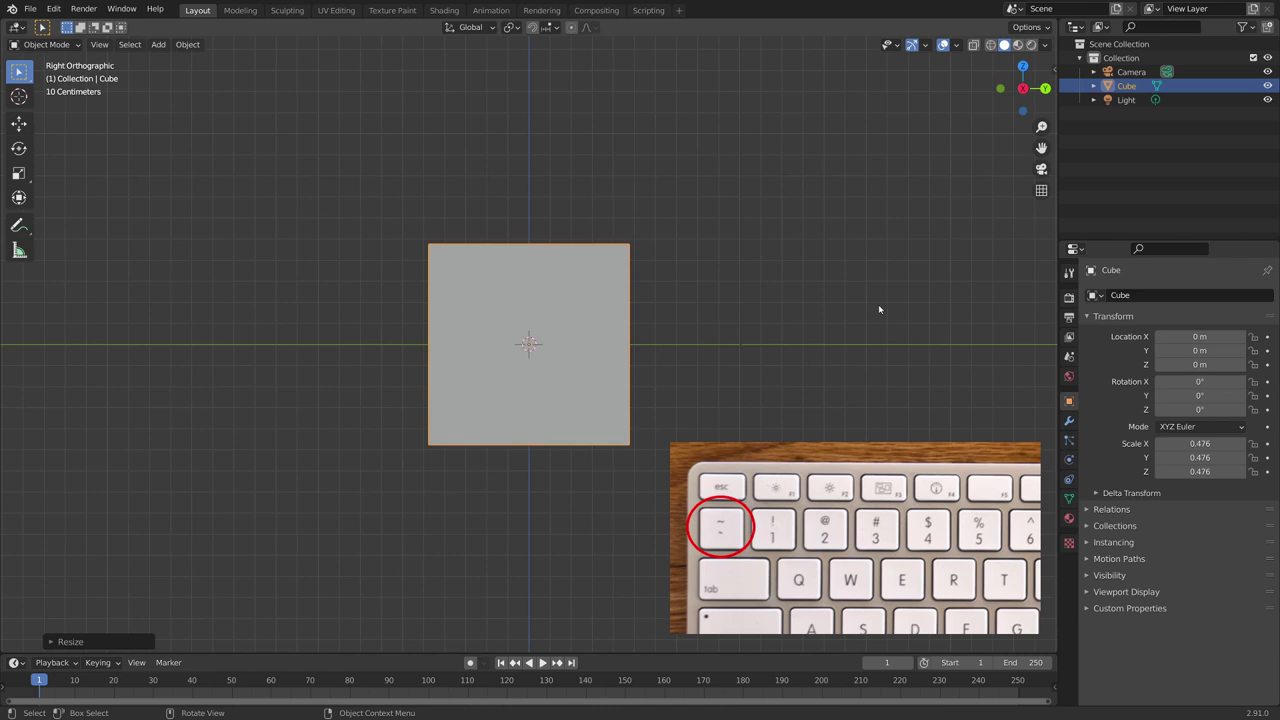
{"action": "scroll", "coordinate": [789, 278], "scroll_direction": "up", "scroll_amount": 1}
{"action": "key", "text": "s"}
{"action": "key", "text": "z"}
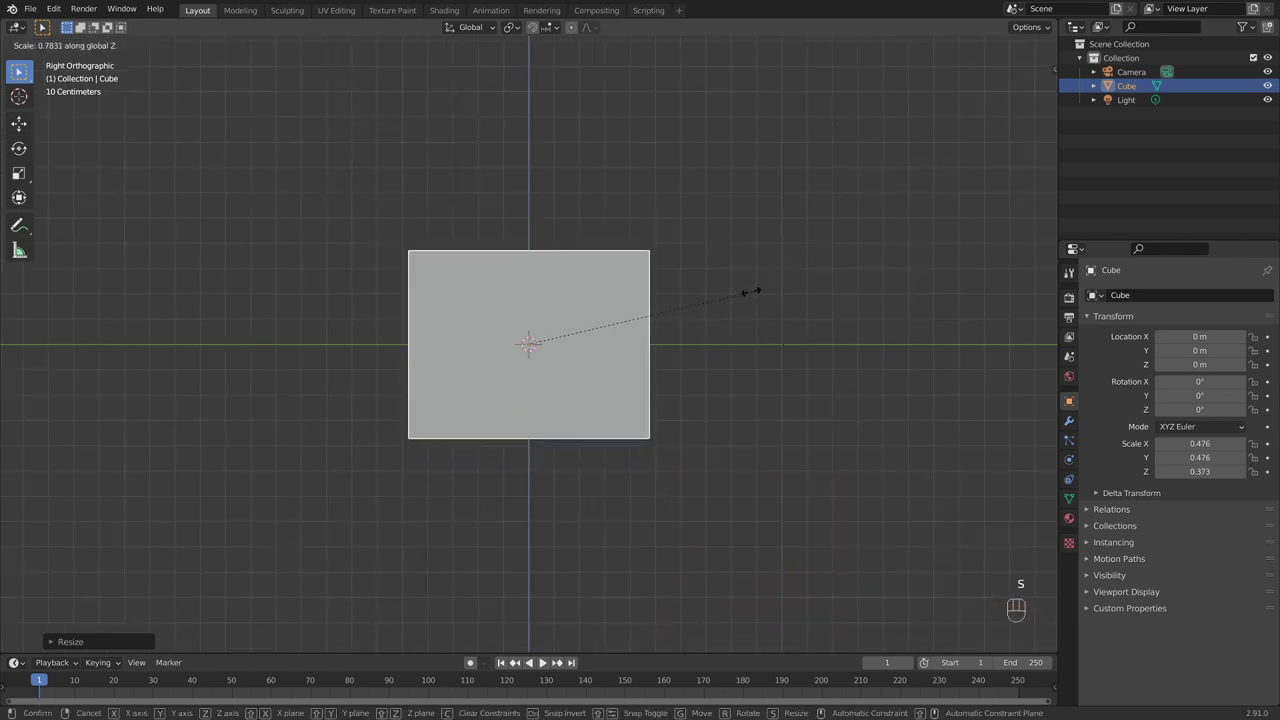
{"action": "left_click", "coordinate": [563, 338]}
{"action": "middle_click_drag", "start_coordinate": [563, 338], "coordinate": [794, 346]}
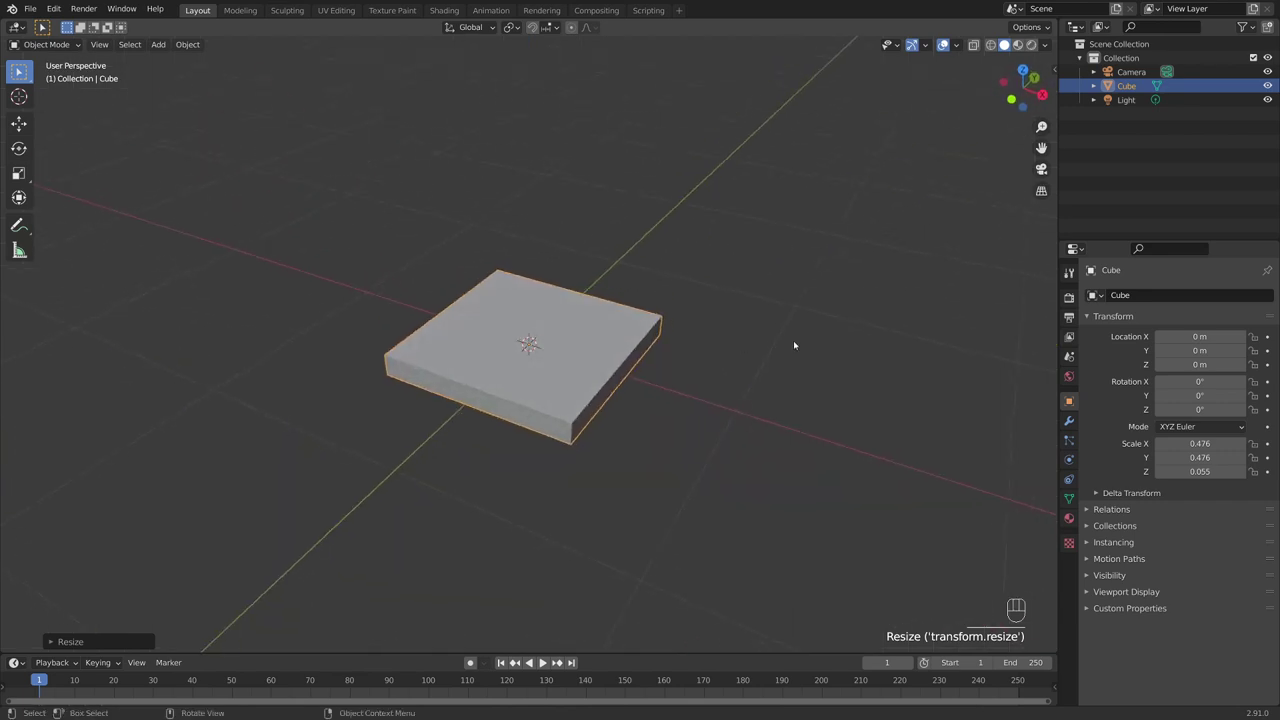
Narrow the slab along the X axis to a scale of about 0.404
{"action": "key", "text": "s"}
{"action": "key", "text": "y"}
{"action": "key", "text": "x"}
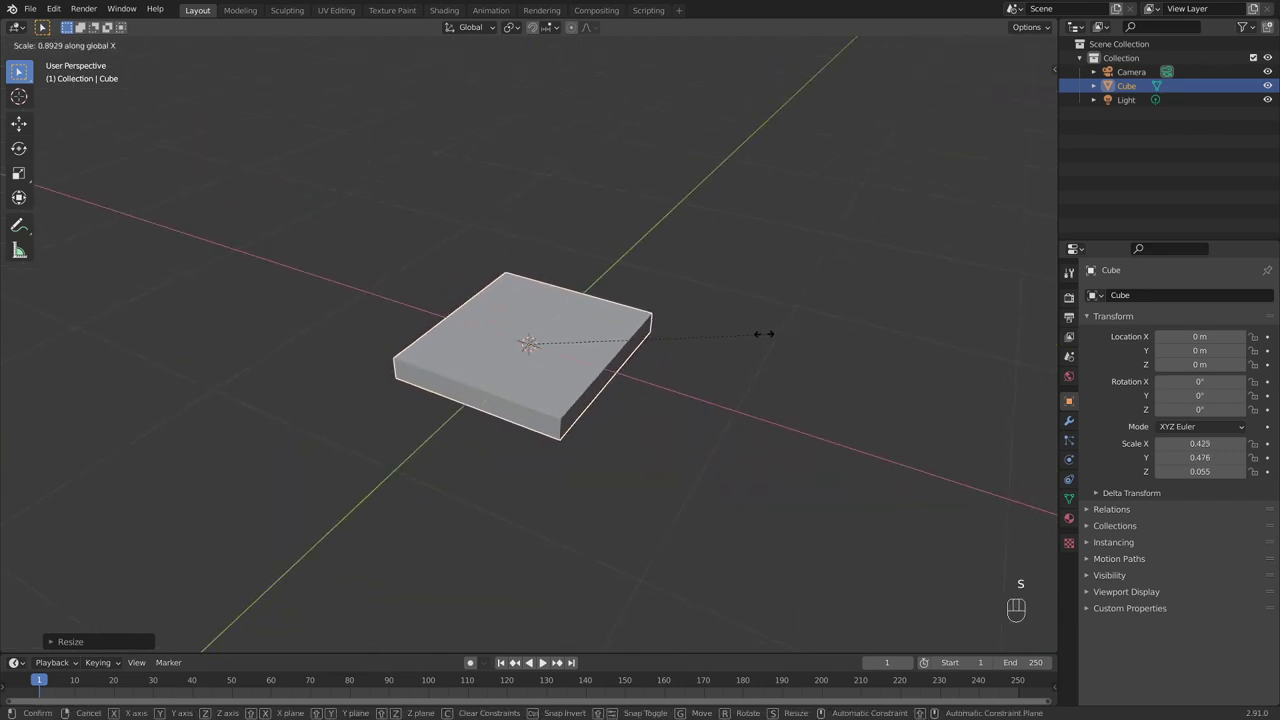
{"action": "left_click", "coordinate": [755, 333]}
{"action": "middle_click_drag", "start_coordinate": [755, 333], "coordinate": [685, 335]}
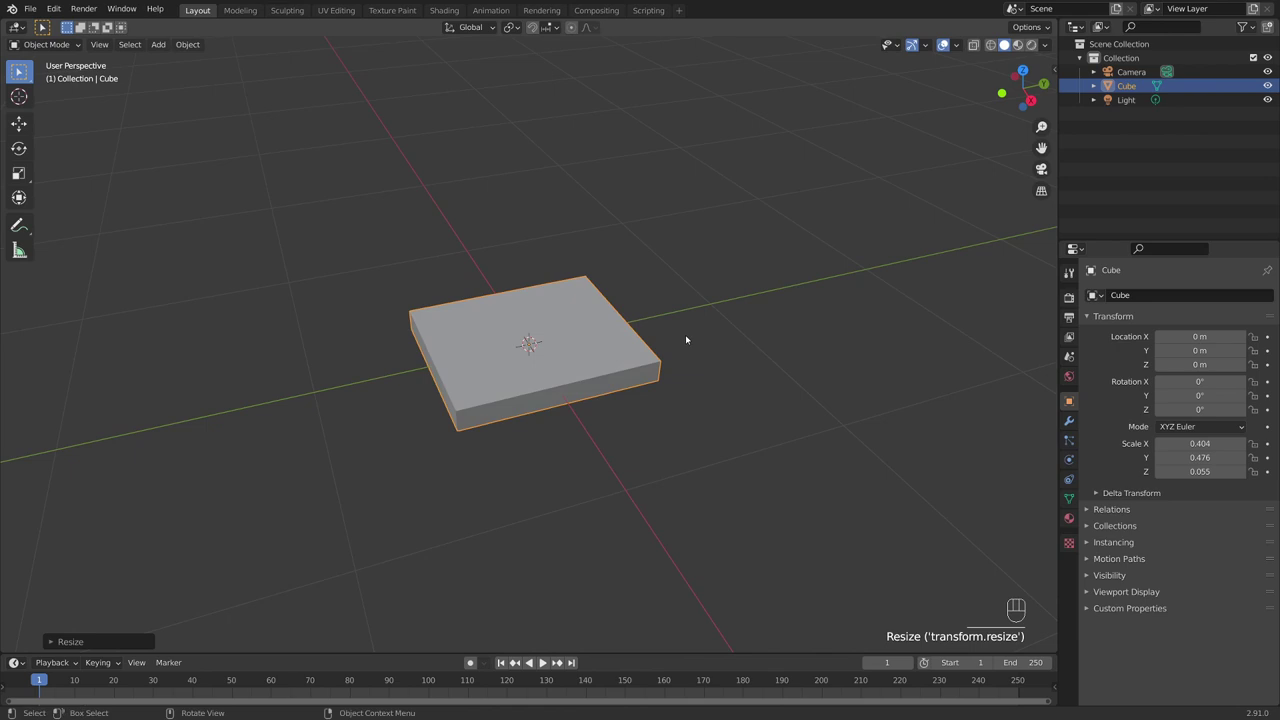
Lengthen the slab along the Y axis to a scale of about 0.996
{"action": "key", "text": "s"}
{"action": "key", "text": "y"}
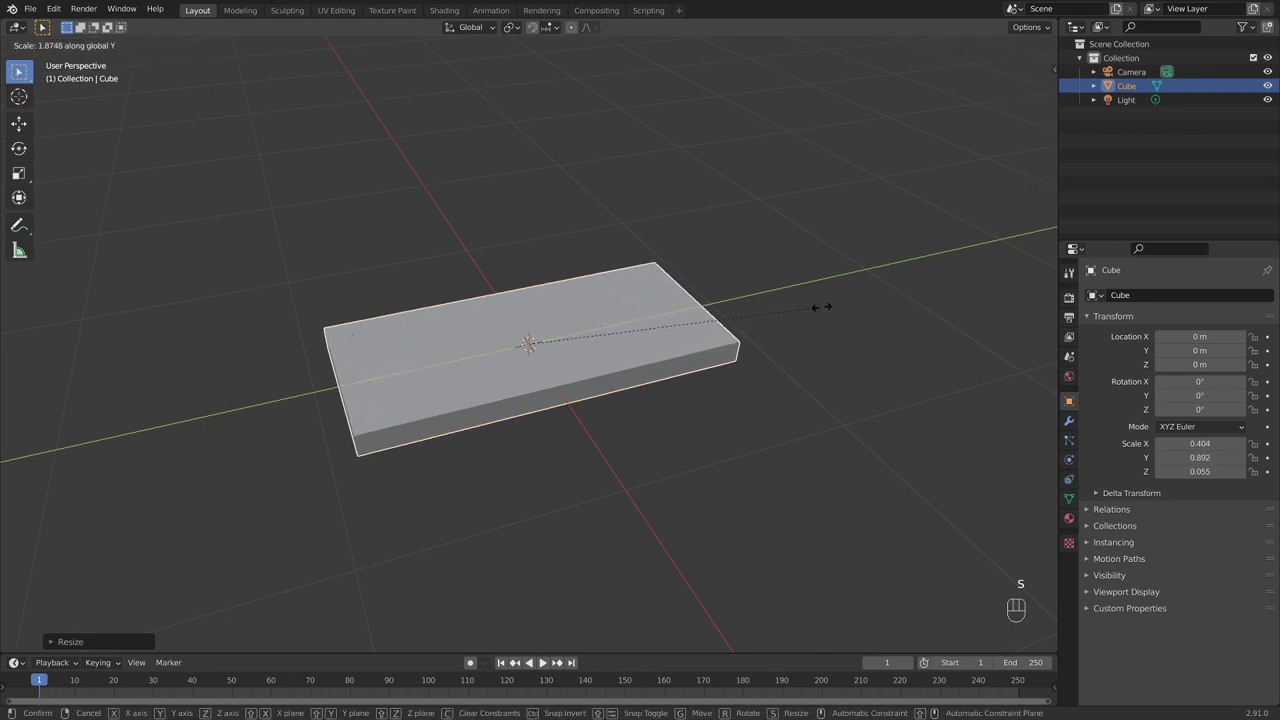
{"action": "left_click", "coordinate": [851, 294]}
{"action": "middle_click_drag", "start_coordinate": [851, 294], "coordinate": [789, 340]}
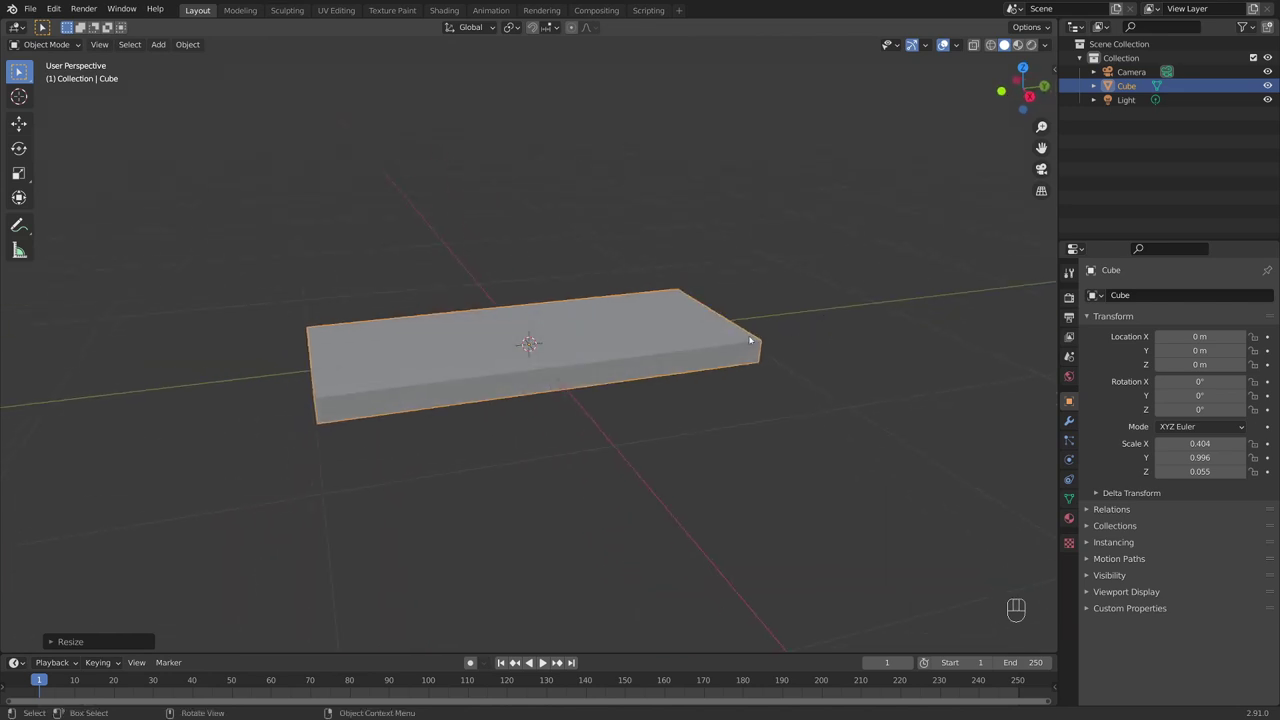
{"action": "middle_click_drag", "start_coordinate": [691, 357], "coordinate": [595, 367]}
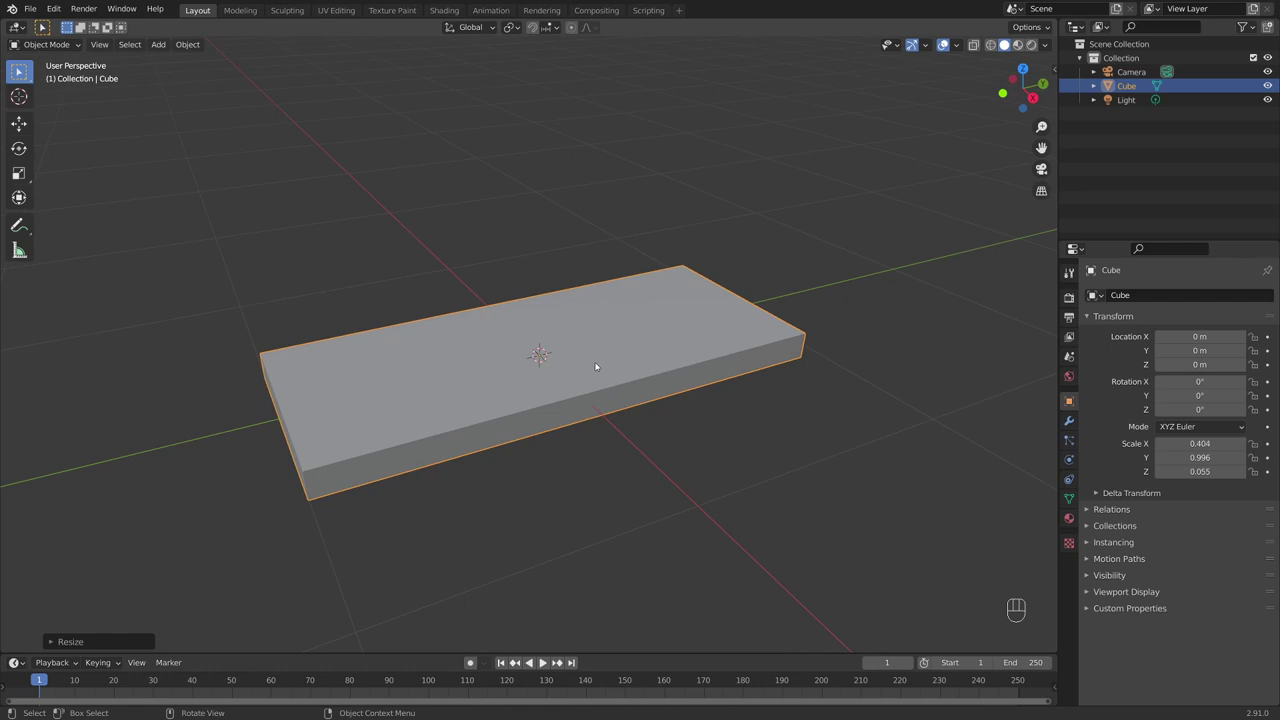
{"action": "mouse_move", "coordinate": [546, 357]}
{"action": "middle_mouse_down"}
{"action": "mouse_move", "coordinate": [443, 346]}
{"action": "mouse_move", "coordinate": [534, 355]}
{"action": "middle_mouse_up"}
In Edit Mode, add a loop cut across the slab's width and slide it about 0.8 toward the negative Y end
{"action": "key", "text": "Tab"}
{"action": "middle_click_drag", "start_coordinate": [622, 386], "coordinate": [669, 385]}
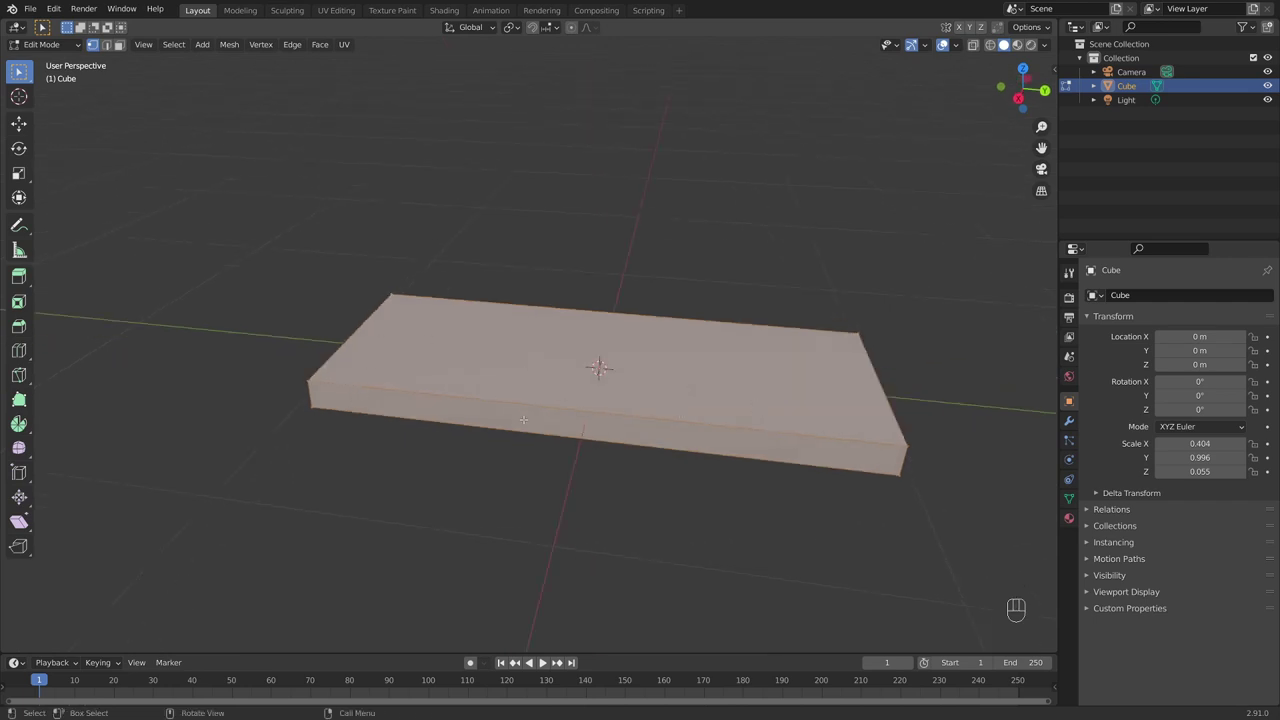
{"action": "left_click", "coordinate": [601, 412]}
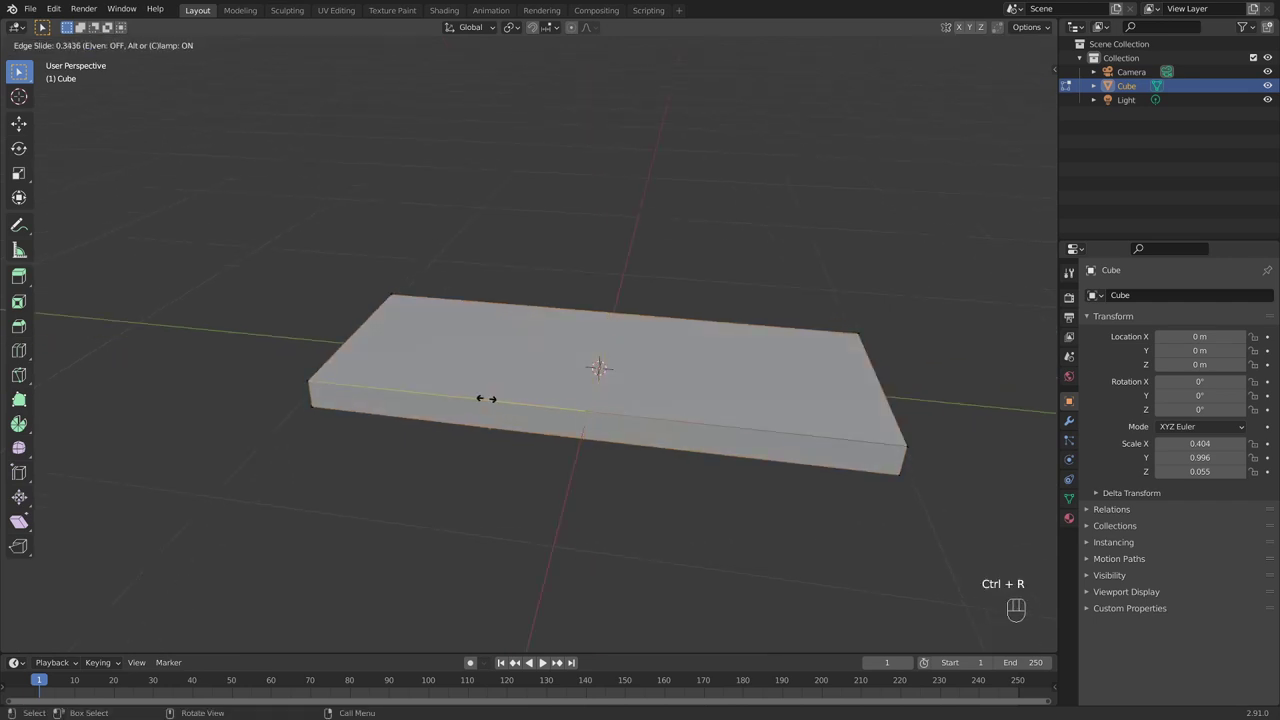
{"action": "left_click", "coordinate": [351, 386]}
Extrude the narrow top face at the slab's negative Y end upward about 1.04 m, working in the right orthographic view
{"action": "middle_click_drag", "start_coordinate": [351, 386], "coordinate": [366, 343]}
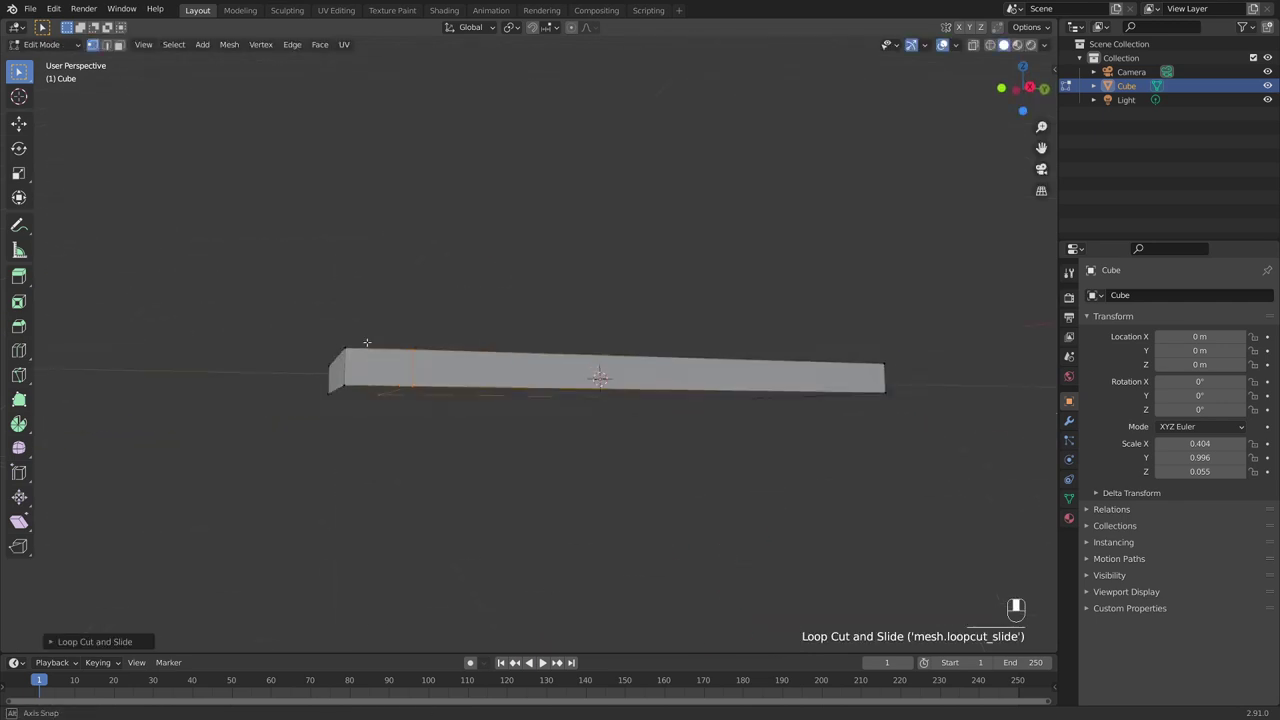
{"action": "key", "text": "grave"}
{"action": "key", "text": "grave"}
{"action": "middle_click_drag", "start_coordinate": [545, 326], "coordinate": [470, 385], "text": "shift"}
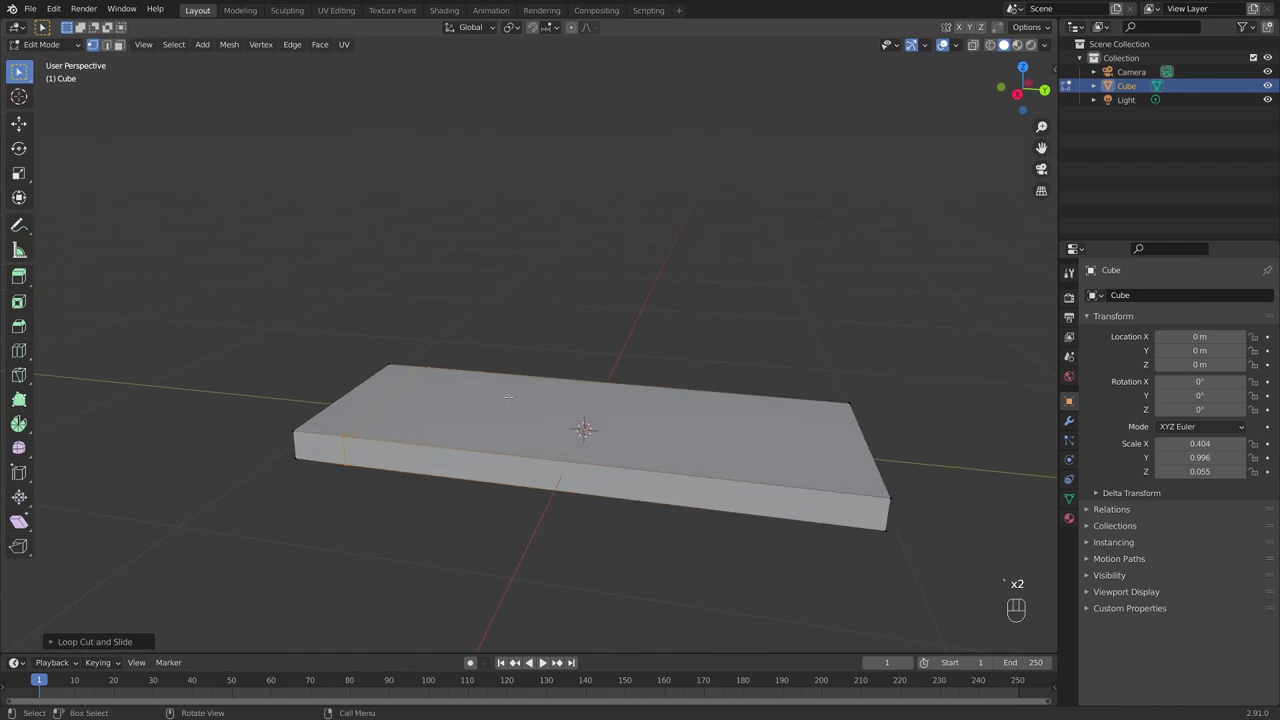
{"action": "key", "text": "3"}
{"action": "left_click", "coordinate": [379, 408]}
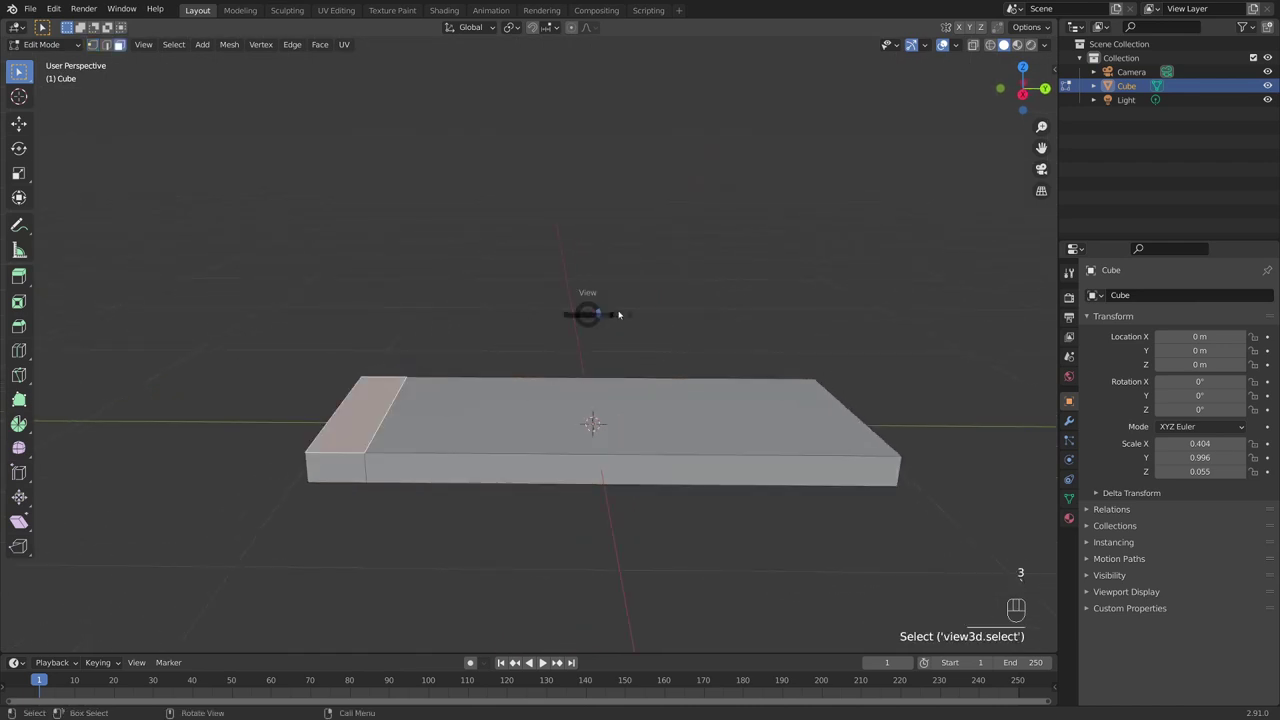
{"action": "left_click", "coordinate": [618, 315]}
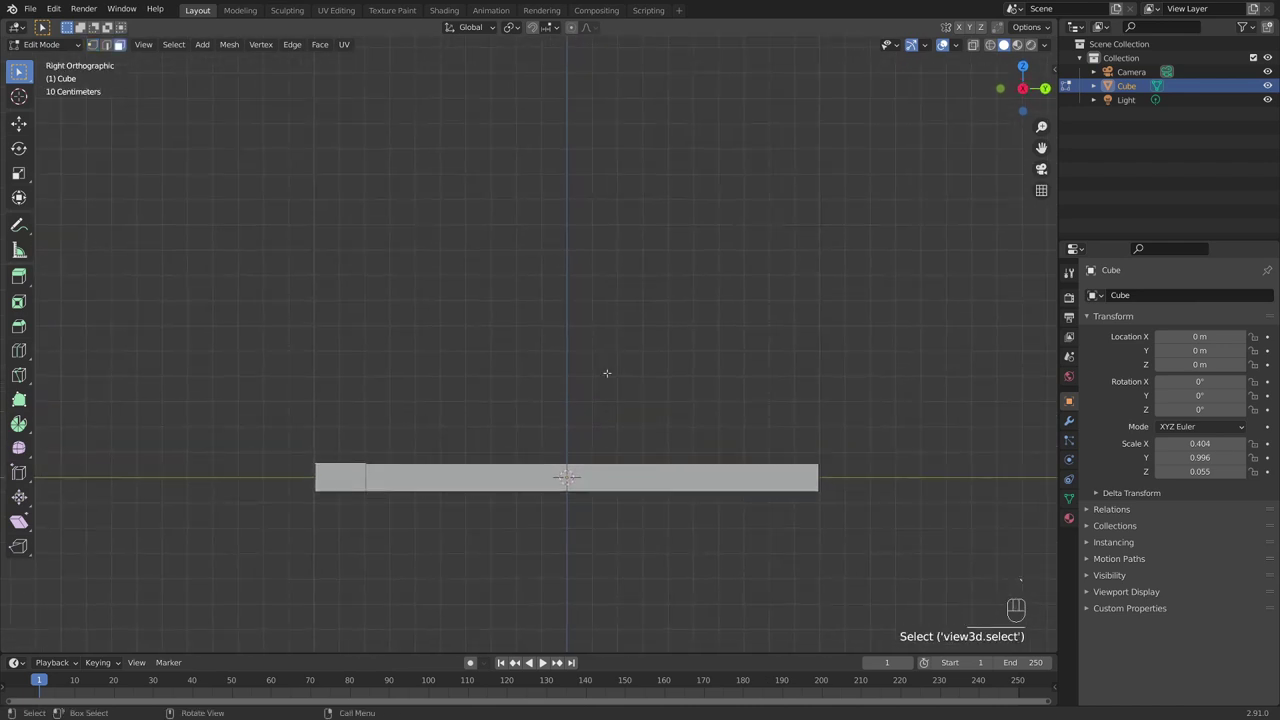
{"action": "key", "text": "e"}
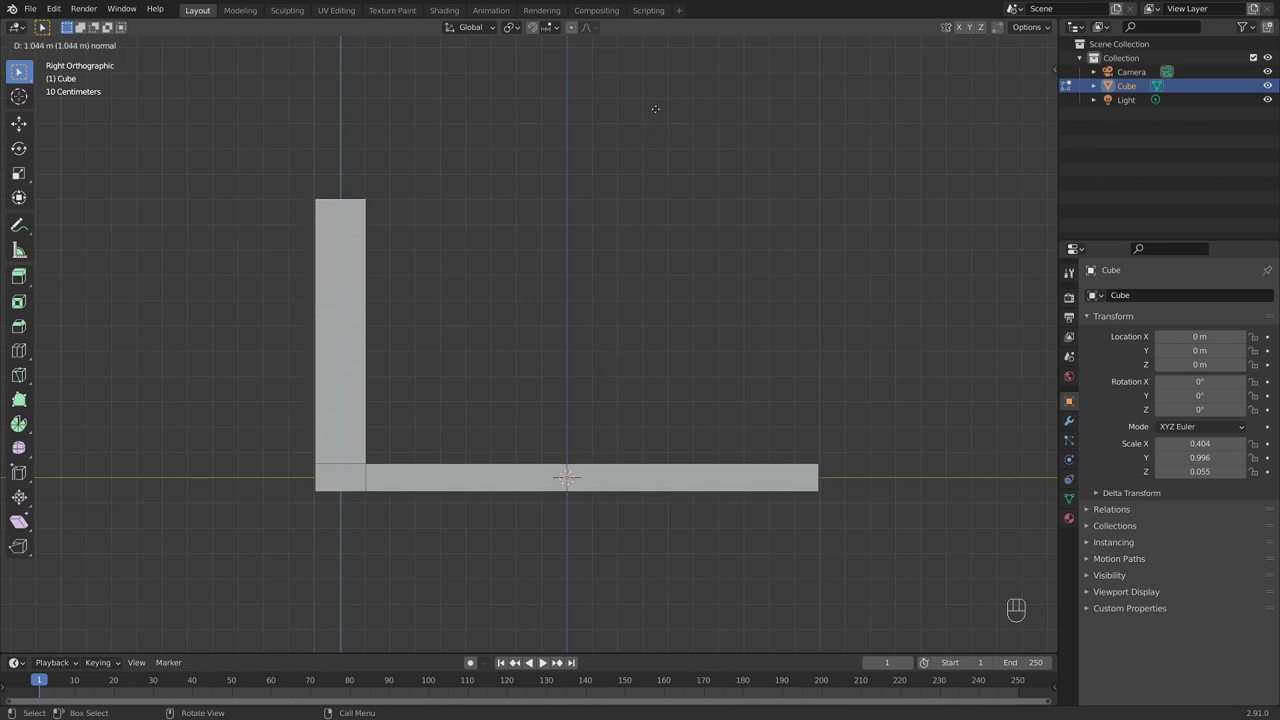
{"action": "left_click", "coordinate": [655, 109]}
Add a horizontal loop cut at the middle of the upright's height
{"action": "middle_click_drag", "start_coordinate": [443, 324], "coordinate": [496, 352]}
{"action": "scroll", "coordinate": [685, 340], "scroll_direction": "down", "scroll_amount": 2}
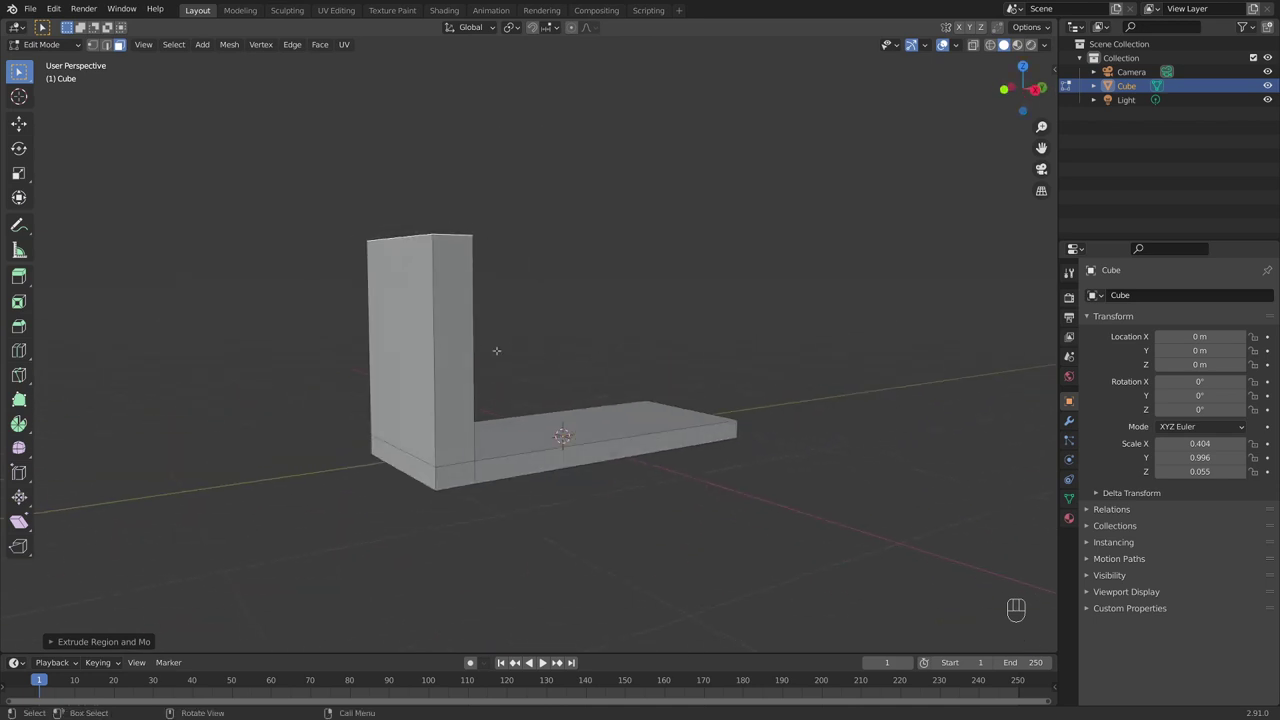
{"action": "left_click", "coordinate": [450, 350]}
{"action": "right_click", "coordinate": [451, 349]}
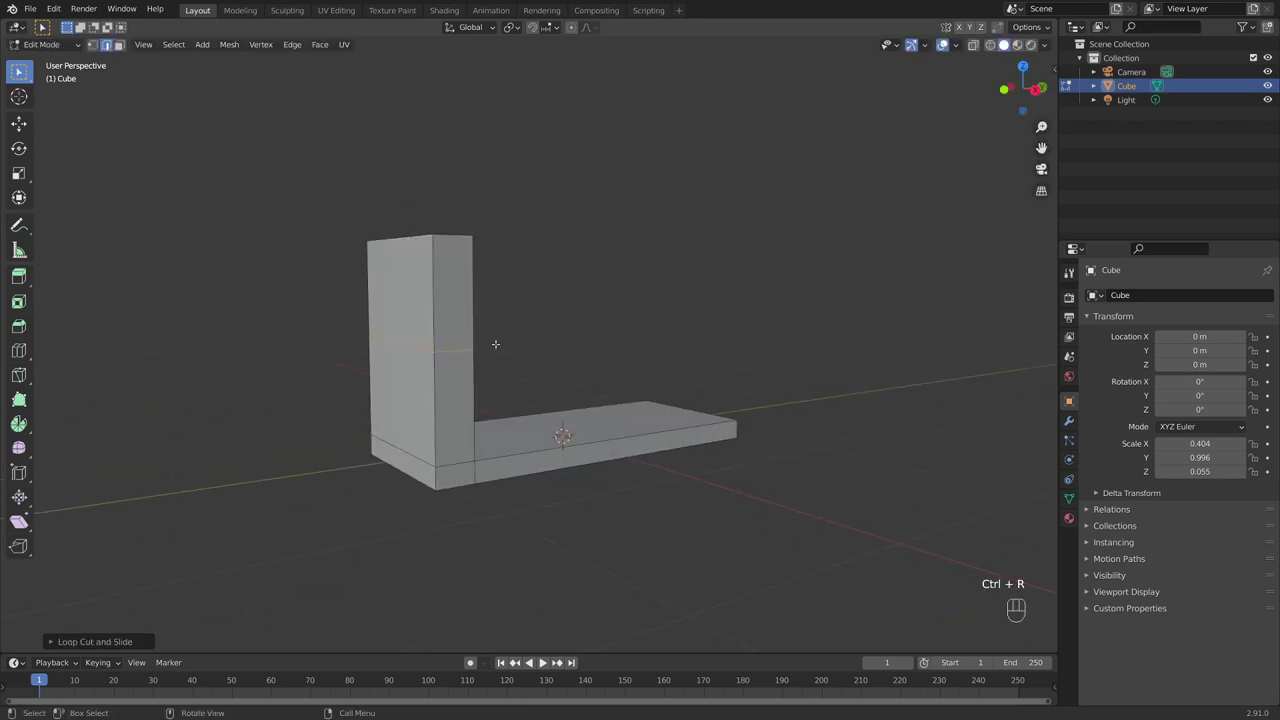
Move the upright's middle edge loop outward along negative Y in the right view to bend the upright
{"action": "middle_click_drag", "start_coordinate": [466, 342], "coordinate": [441, 352]}
{"action": "scroll", "coordinate": [466, 350], "scroll_direction": "up", "scroll_amount": 3}
{"action": "middle_click_drag", "start_coordinate": [402, 363], "coordinate": [571, 361]}
{"action": "key", "text": "grave"}
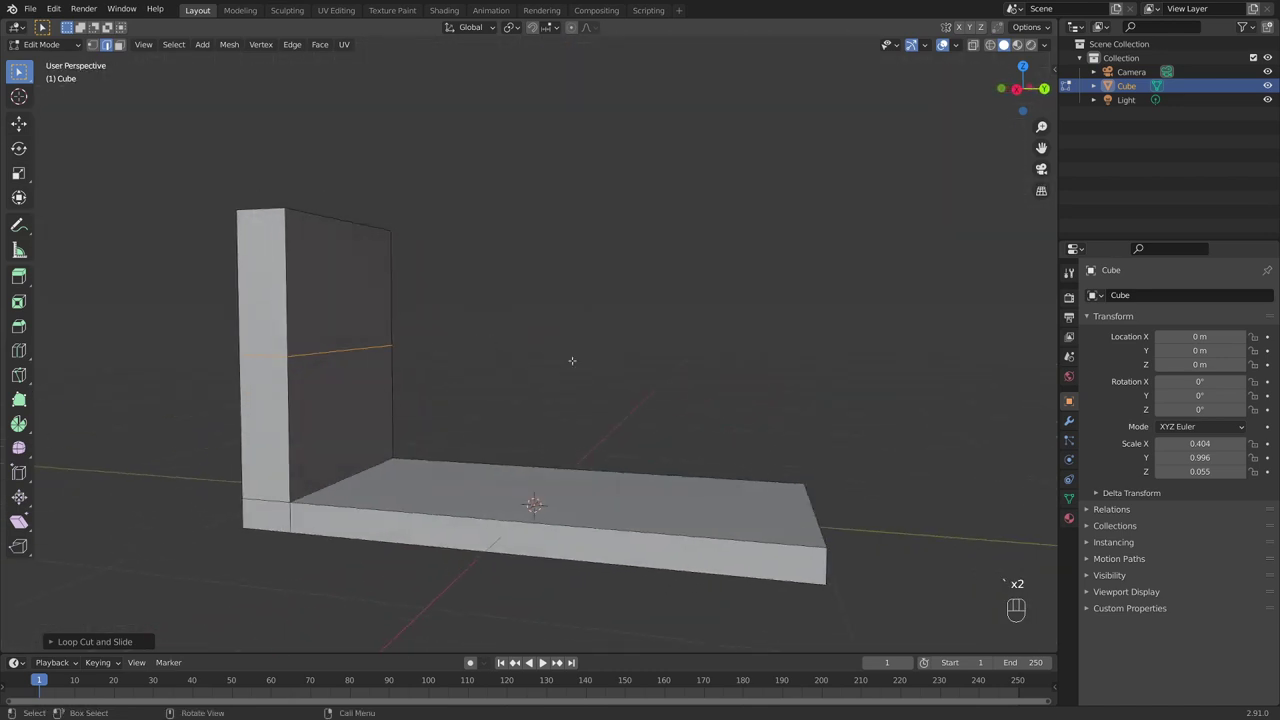
{"action": "key", "text": "g"}
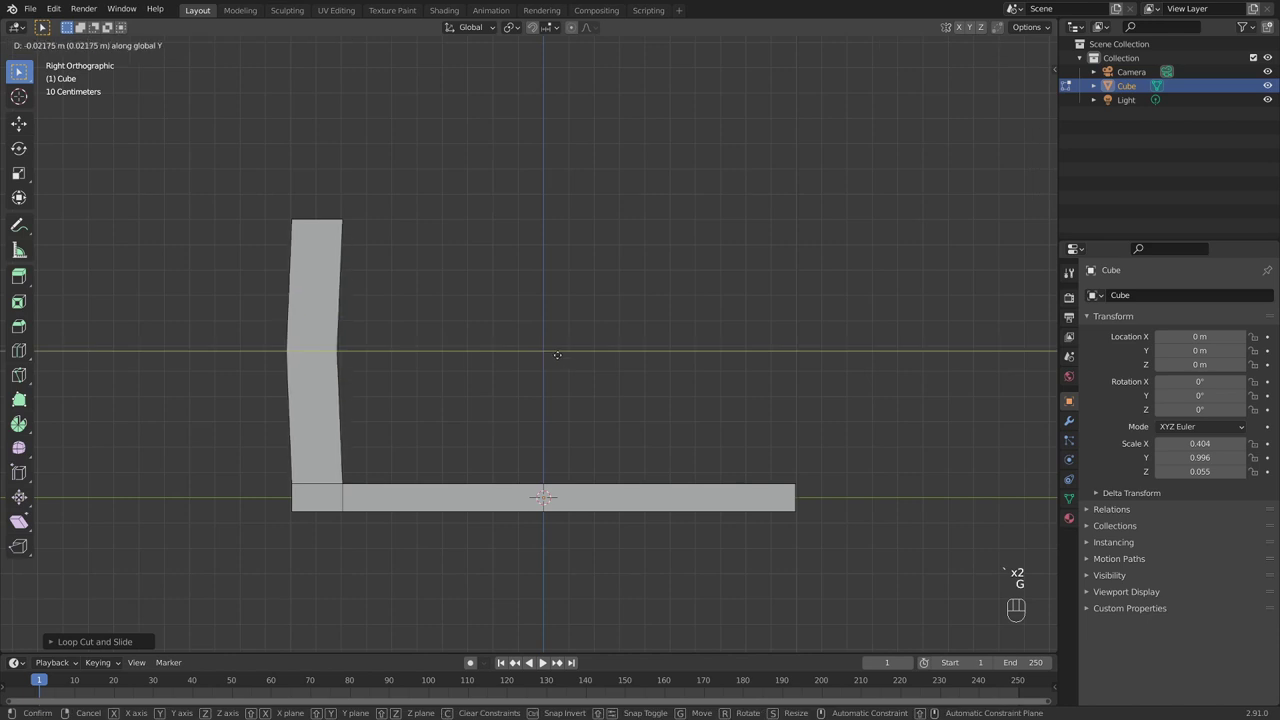
{"action": "left_click", "coordinate": [536, 353]}
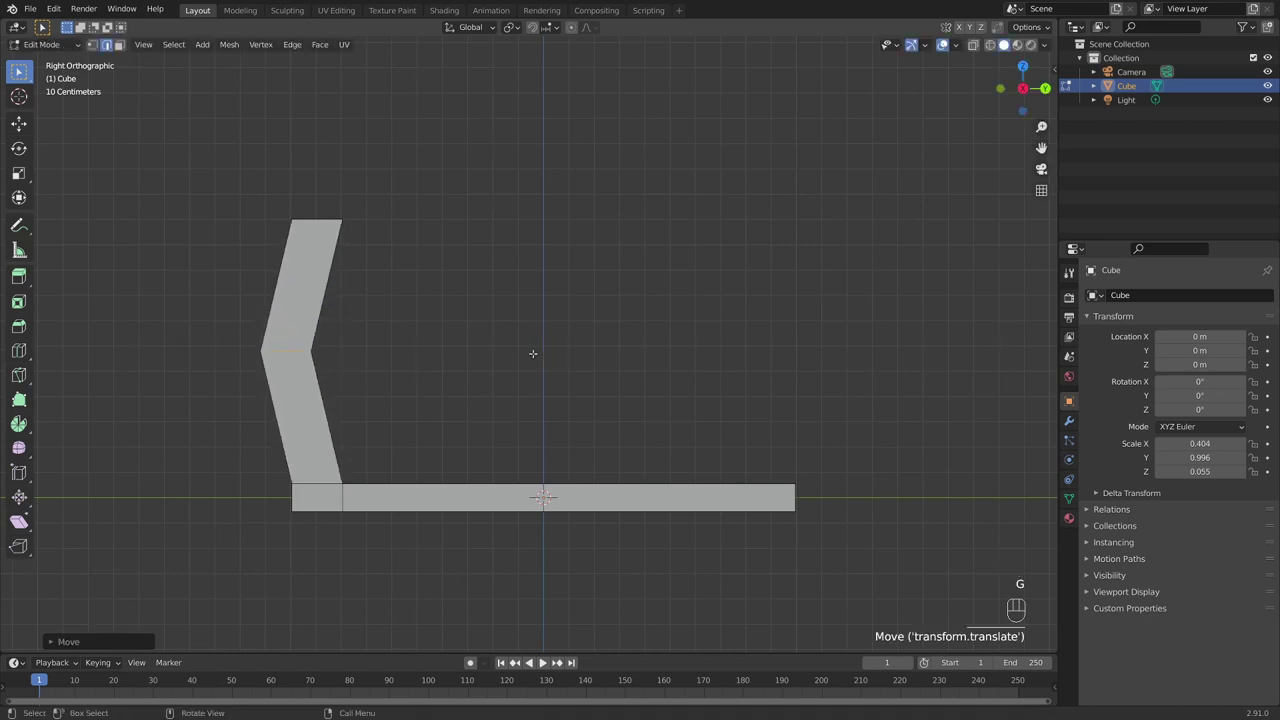
Add a loop cut across the middle of the base's long section, slid about 0.08 toward the upright
{"action": "scroll", "coordinate": [480, 350], "scroll_direction": "up", "scroll_amount": 2}
{"action": "left_click", "coordinate": [437, 346]}
{"action": "middle_click_drag", "start_coordinate": [437, 346], "coordinate": [466, 387]}
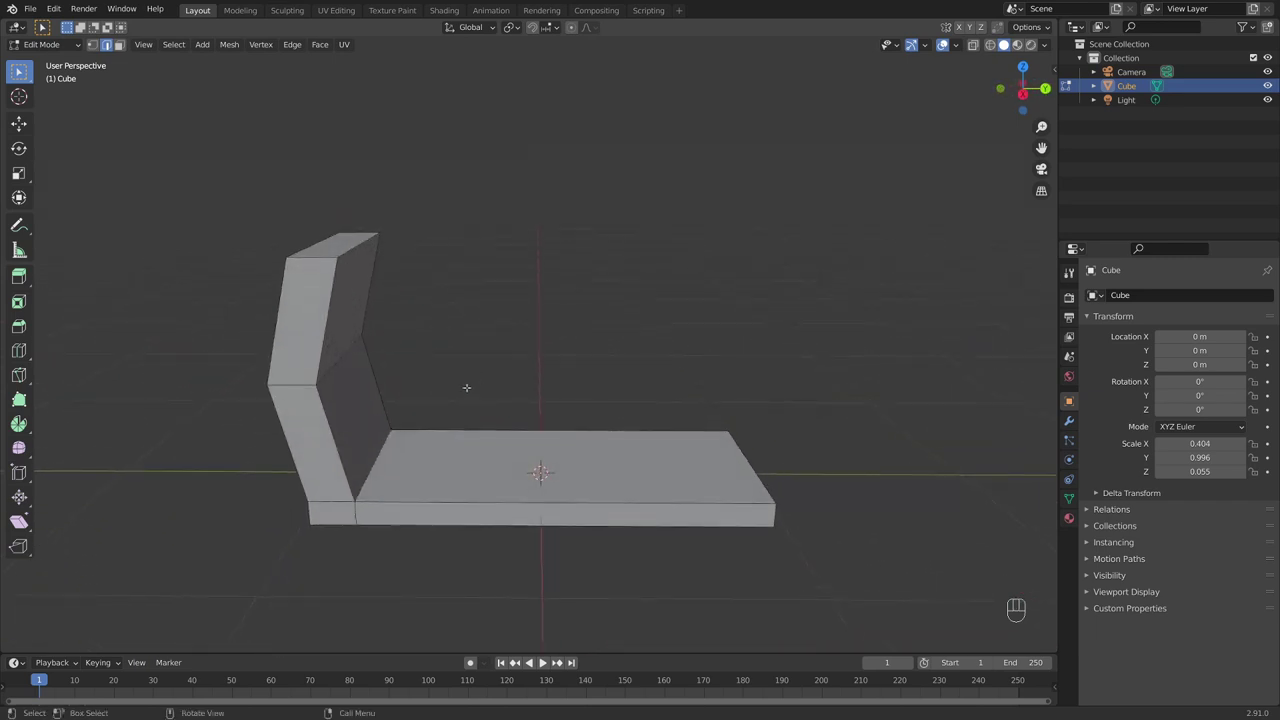
{"action": "middle_click_drag", "start_coordinate": [563, 410], "coordinate": [695, 514]}
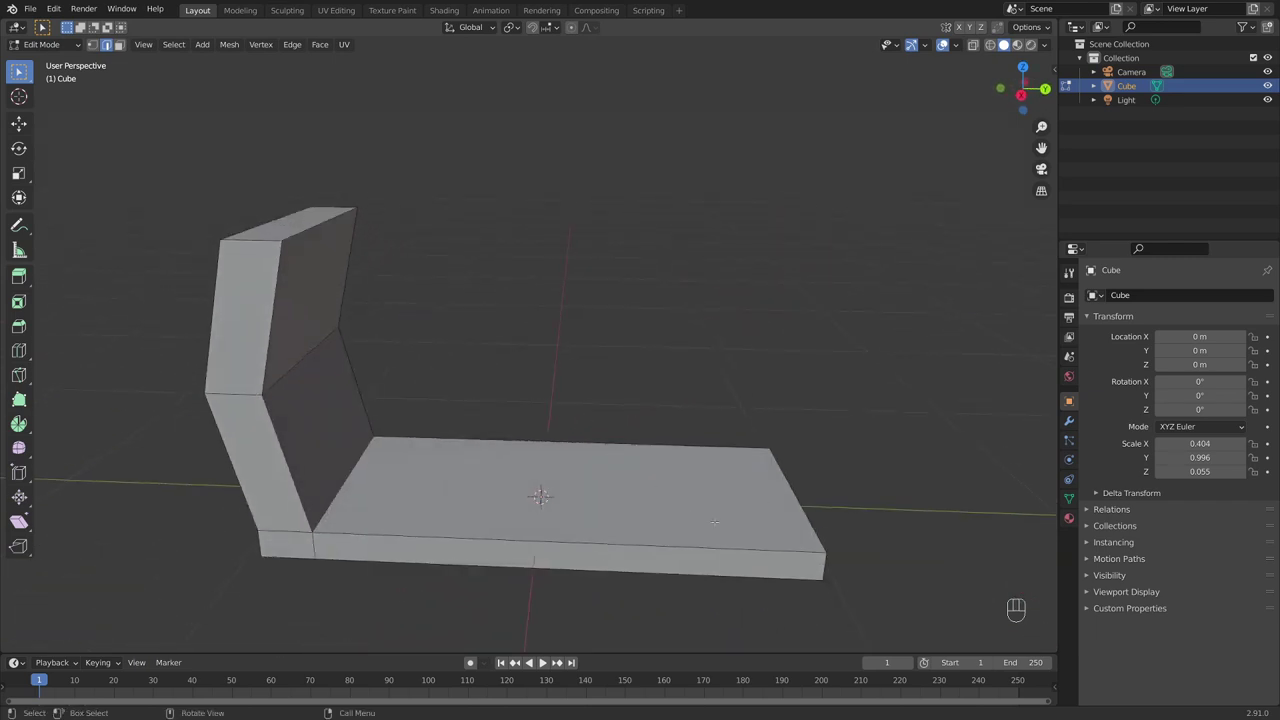
{"action": "middle_click_drag", "start_coordinate": [600, 477], "coordinate": [579, 515]}
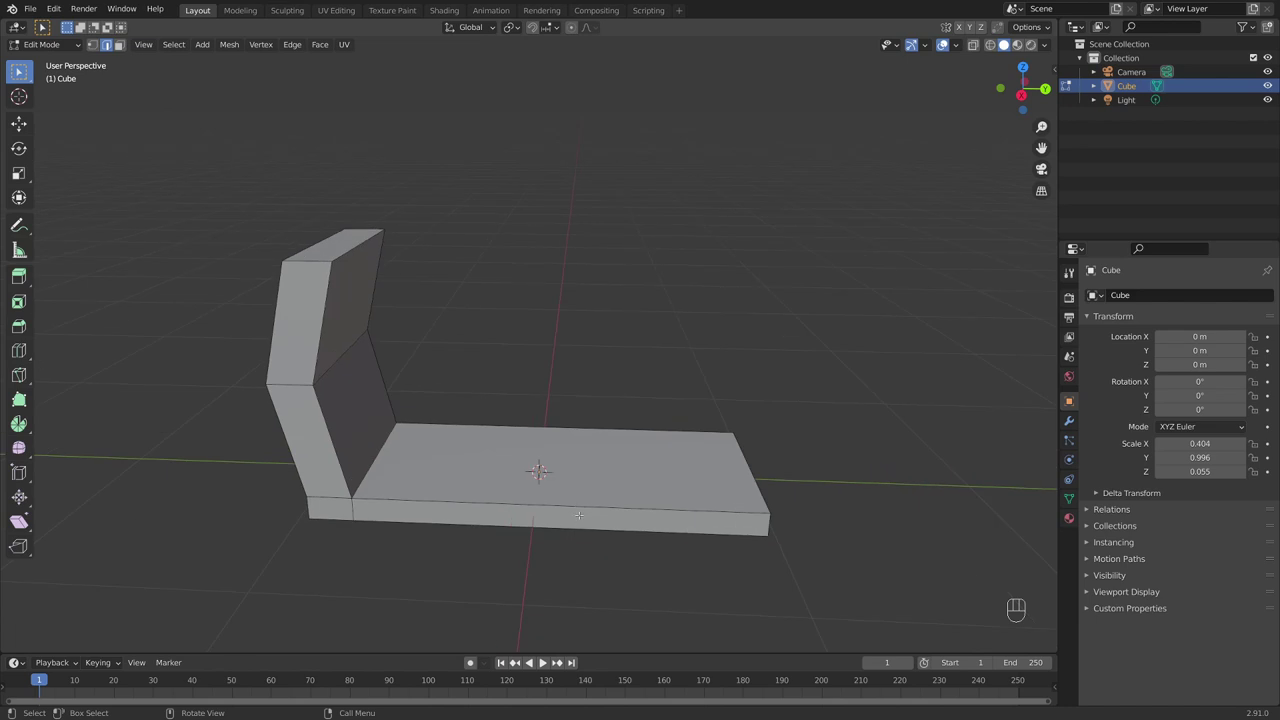
{"action": "left_click", "coordinate": [542, 510]}
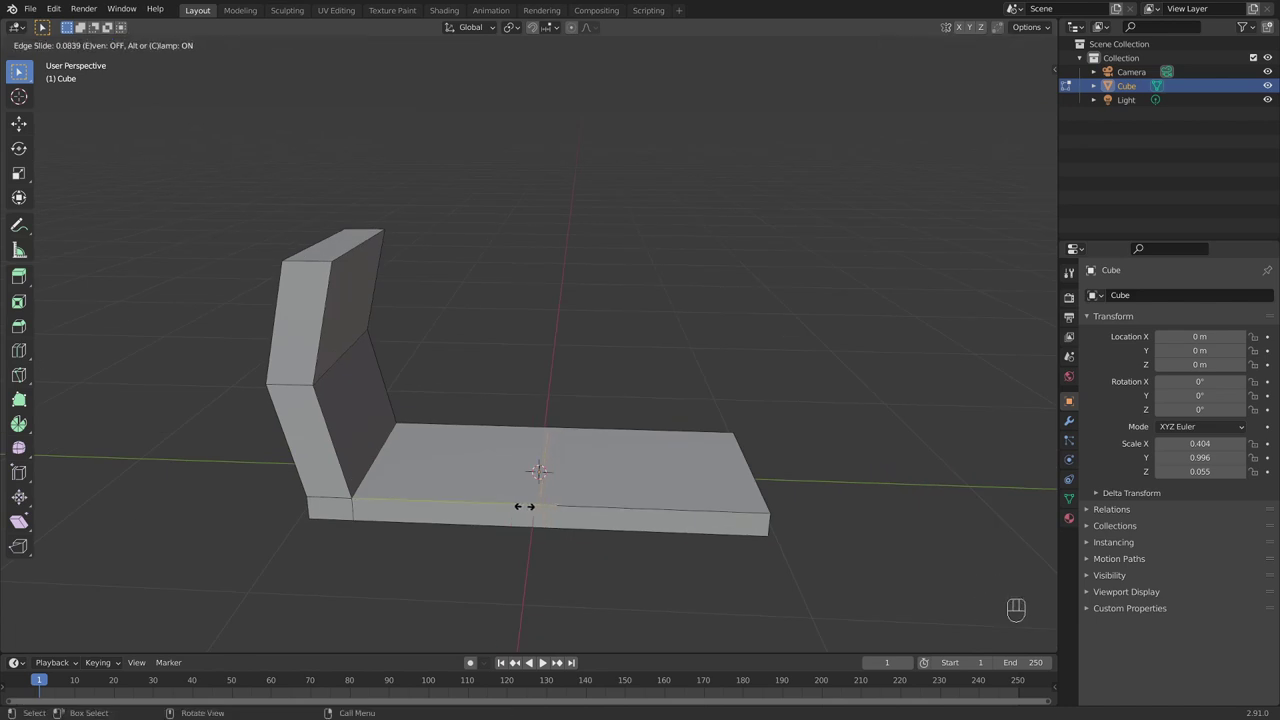
{"action": "left_click", "coordinate": [522, 505]}
Extrude the base's top face on the half away from the upright about 0.54 m upward in the right view
{"action": "middle_click_drag", "start_coordinate": [522, 505], "coordinate": [580, 505]}
{"action": "key", "text": "3"}
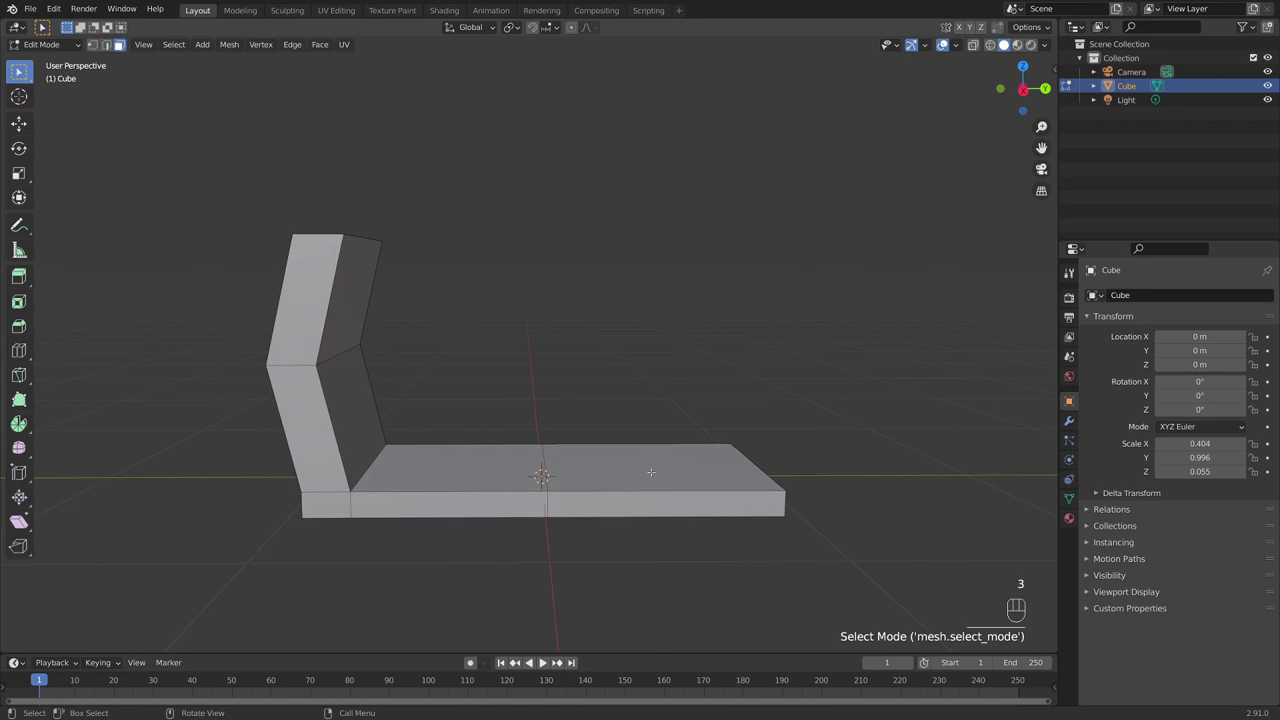
{"action": "left_click", "coordinate": [603, 470]}
{"action": "key", "text": "KP_3"}
{"action": "middle_click_drag", "start_coordinate": [646, 437], "coordinate": [602, 456], "text": "shift"}
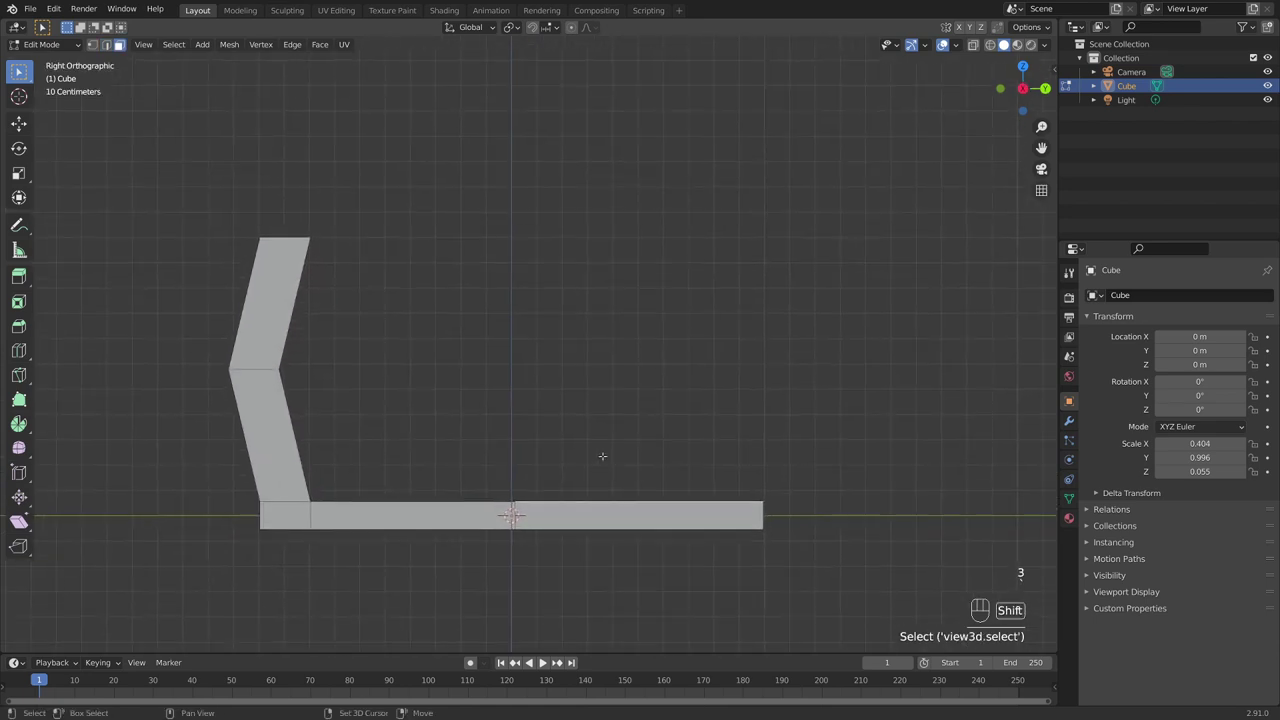
{"action": "key", "text": "e"}
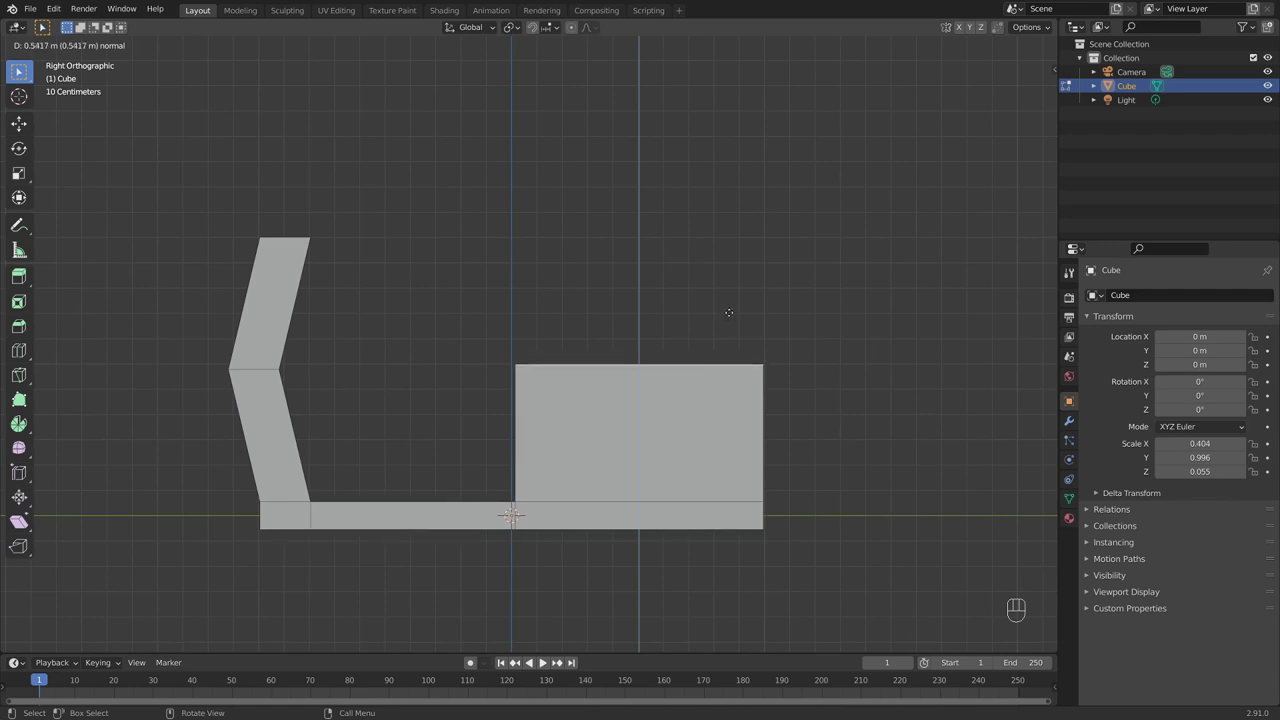
{"action": "left_click", "coordinate": [728, 312]}
Return to Object Mode and select the finished mesh object
{"action": "middle_click_drag", "start_coordinate": [728, 312], "coordinate": [655, 386]}
{"action": "left_click", "coordinate": [600, 325]}
{"action": "middle_click_drag", "start_coordinate": [520, 370], "coordinate": [793, 416]}
{"action": "key", "text": "Tab"}
{"action": "left_click", "coordinate": [793, 416]}
{"action": "middle_click_drag", "start_coordinate": [600, 406], "coordinate": [986, 451]}
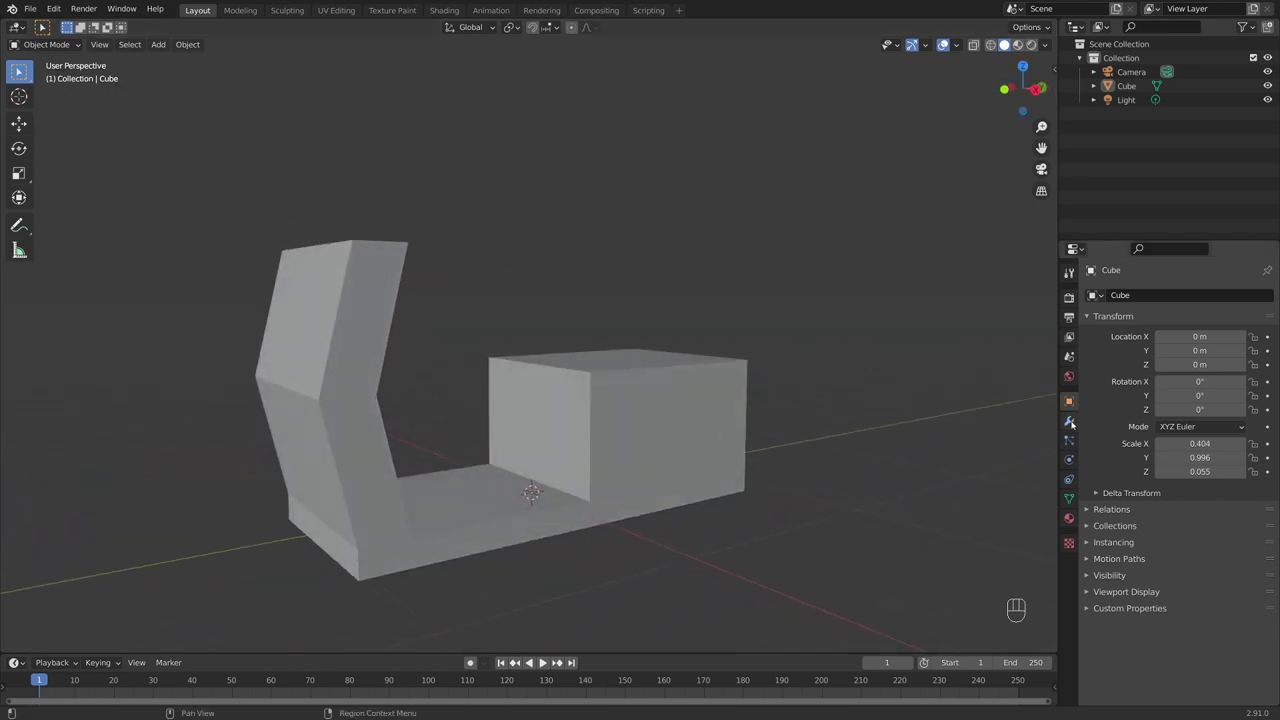
{"action": "left_click", "coordinate": [730, 430]}
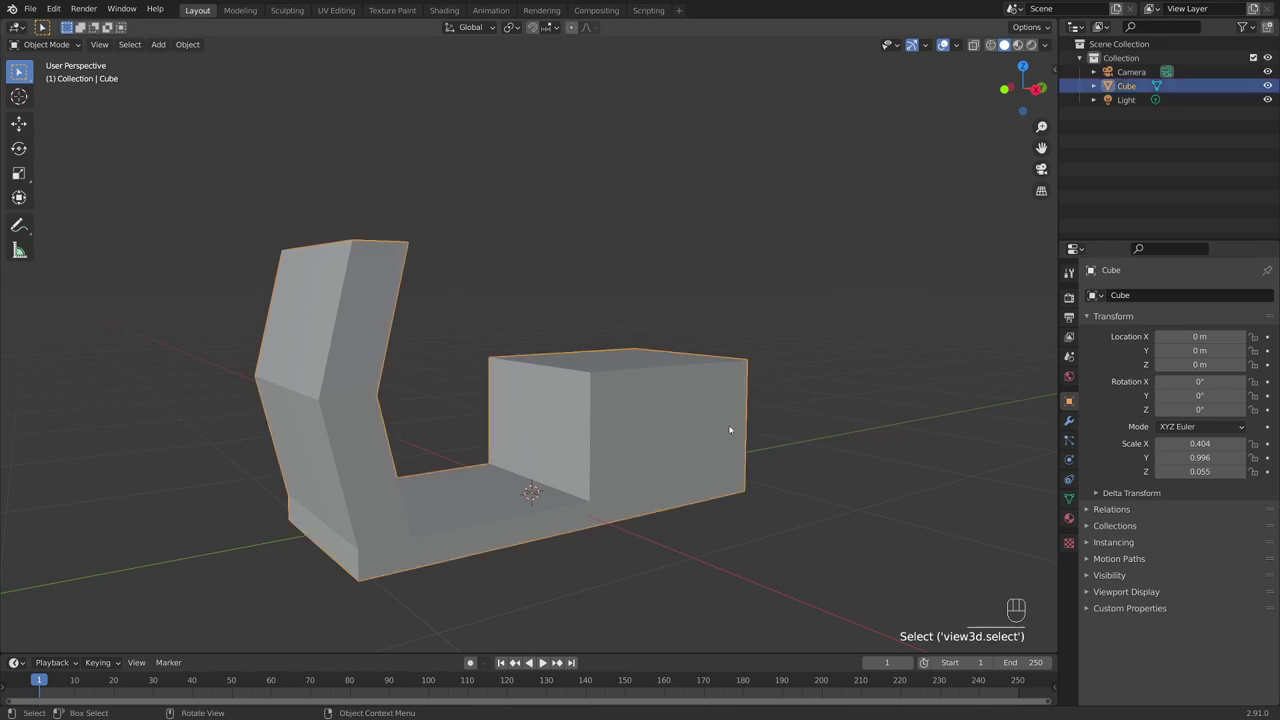
Add a Subdivision Surface modifier to the mesh object and reselect the smoothed mesh
{"action": "left_click", "coordinate": [1068, 423]}
{"action": "left_click", "coordinate": [1141, 297]}
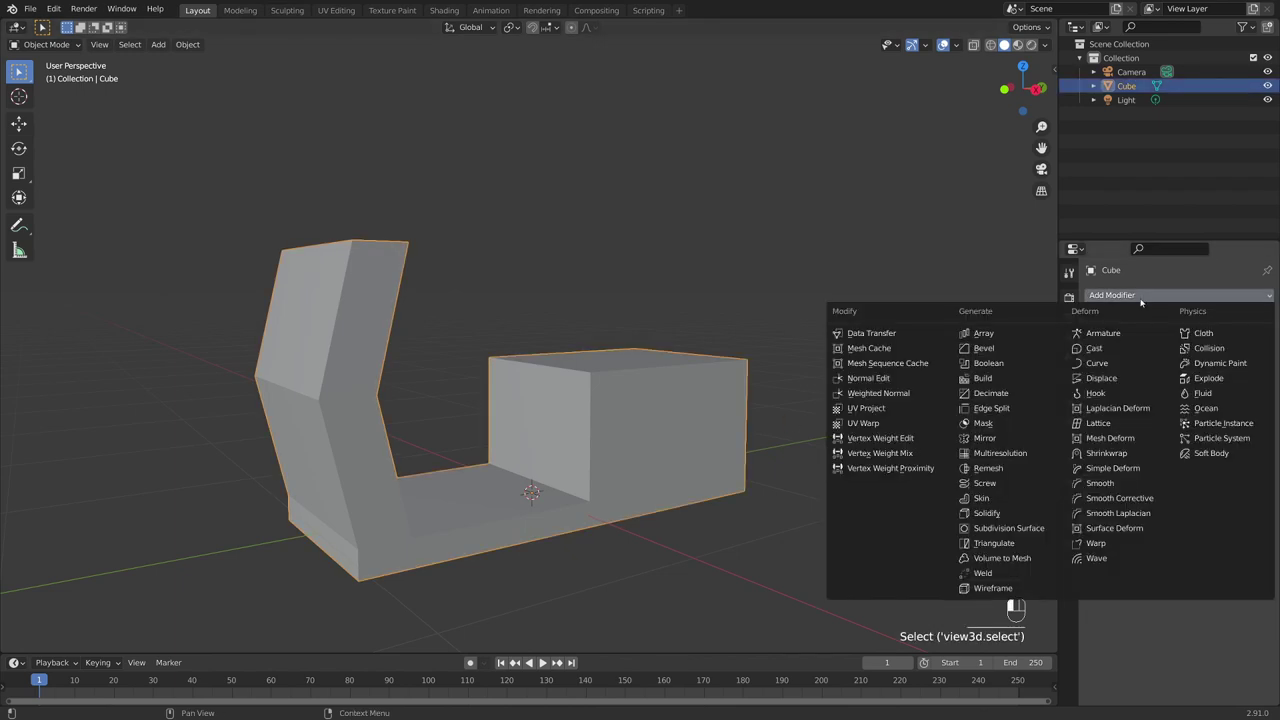
{"action": "left_click", "coordinate": [997, 527]}
{"action": "left_click", "coordinate": [789, 437]}
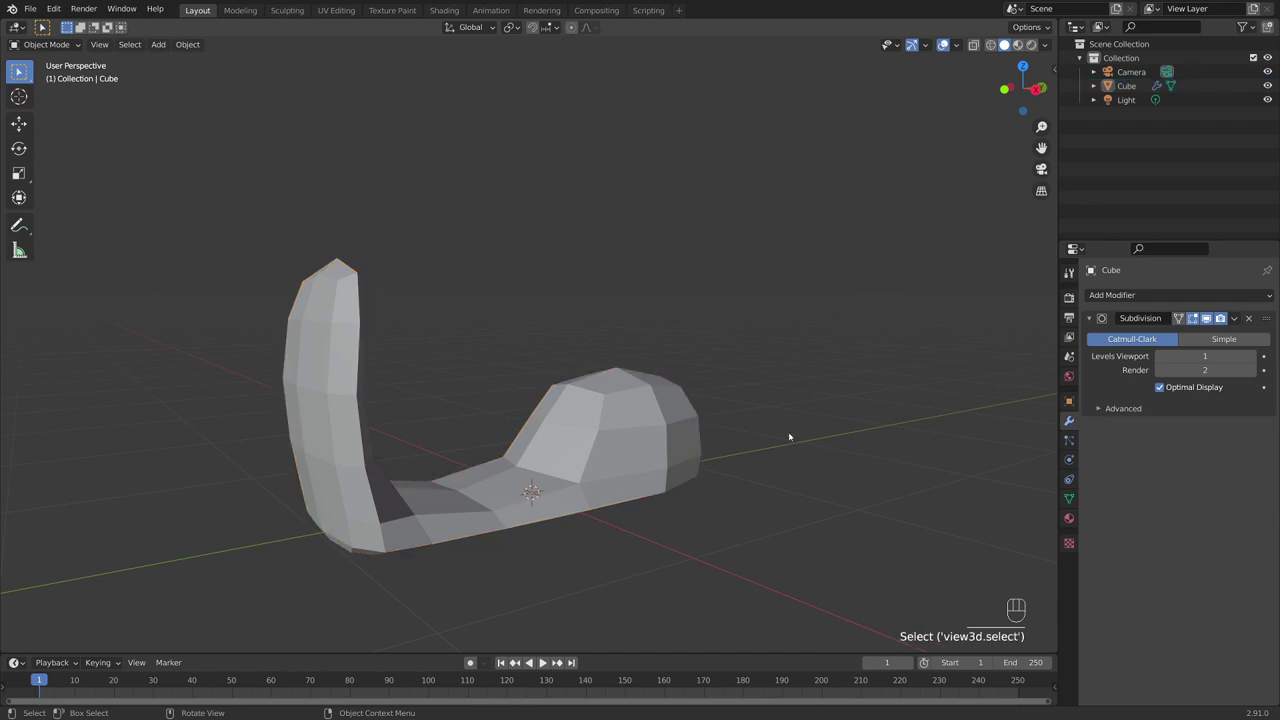
{"action": "mouse_move", "coordinate": [789, 437]}
{"action": "middle_mouse_down"}
{"action": "mouse_move", "coordinate": [486, 434]}
{"action": "mouse_move", "coordinate": [969, 434]}
{"action": "mouse_move", "coordinate": [660, 436]}
{"action": "mouse_move", "coordinate": [797, 410]}
{"action": "mouse_move", "coordinate": [805, 420]}
{"action": "middle_mouse_up"}
{"action": "left_click", "coordinate": [660, 435]}
{"action": "left_click", "coordinate": [797, 410]}
{"action": "scroll", "coordinate": [797, 410], "scroll_direction": "up", "scroll_amount": 1}
{"action": "left_click", "coordinate": [776, 418]}
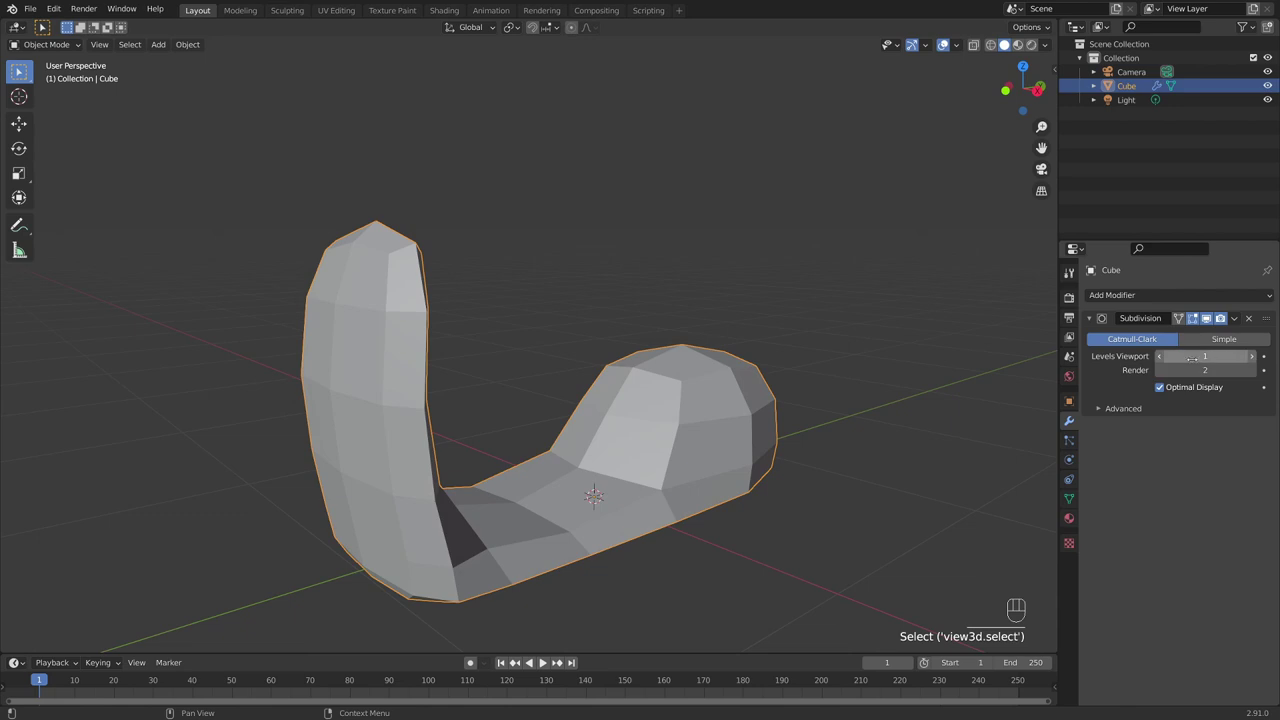
Raise the Subdivision modifier's viewport level to 3 and check the smoothed shape from several angles
{"action": "left_click", "coordinate": [1253, 357]}
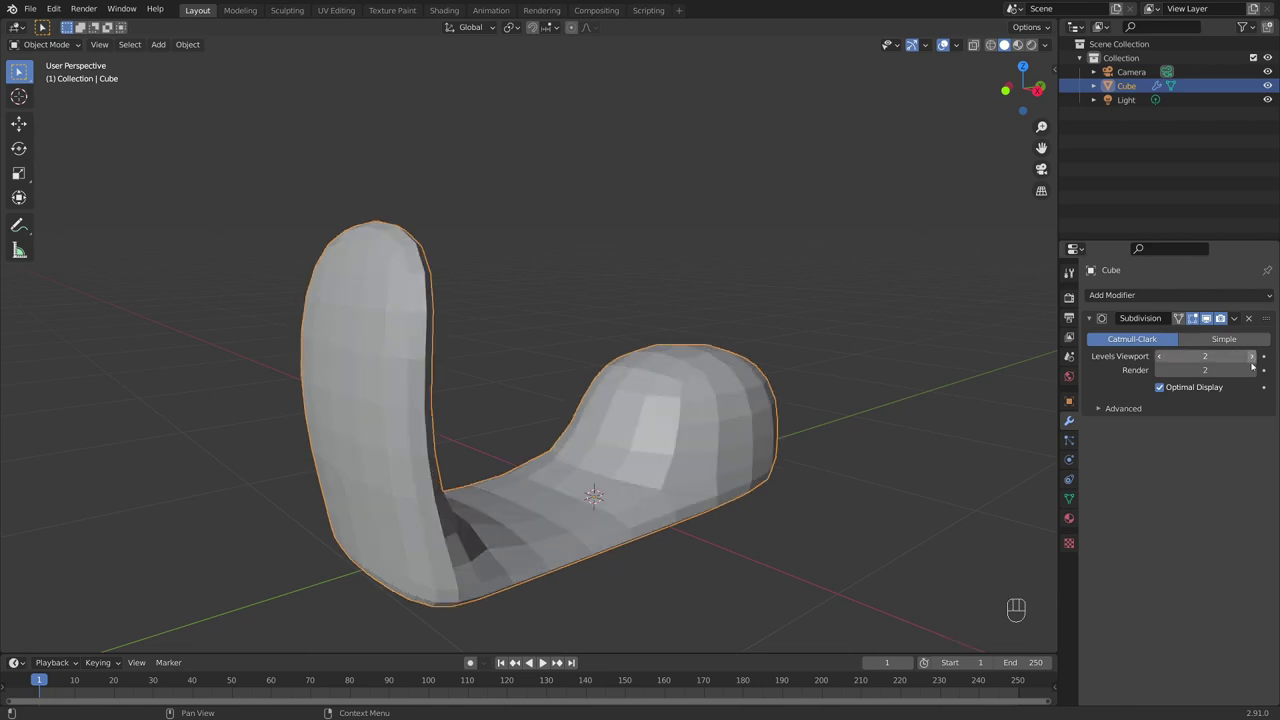
{"action": "left_click", "coordinate": [1253, 357]}
{"action": "middle_click_drag", "start_coordinate": [820, 400], "coordinate": [790, 380]}
{"action": "middle_click_drag", "start_coordinate": [1000, 388], "coordinate": [899, 388]}
{"action": "middle_click_drag", "start_coordinate": [862, 438], "coordinate": [842, 468]}
{"action": "middle_click_drag", "start_coordinate": [823, 474], "coordinate": [730, 400], "text": "shift"}
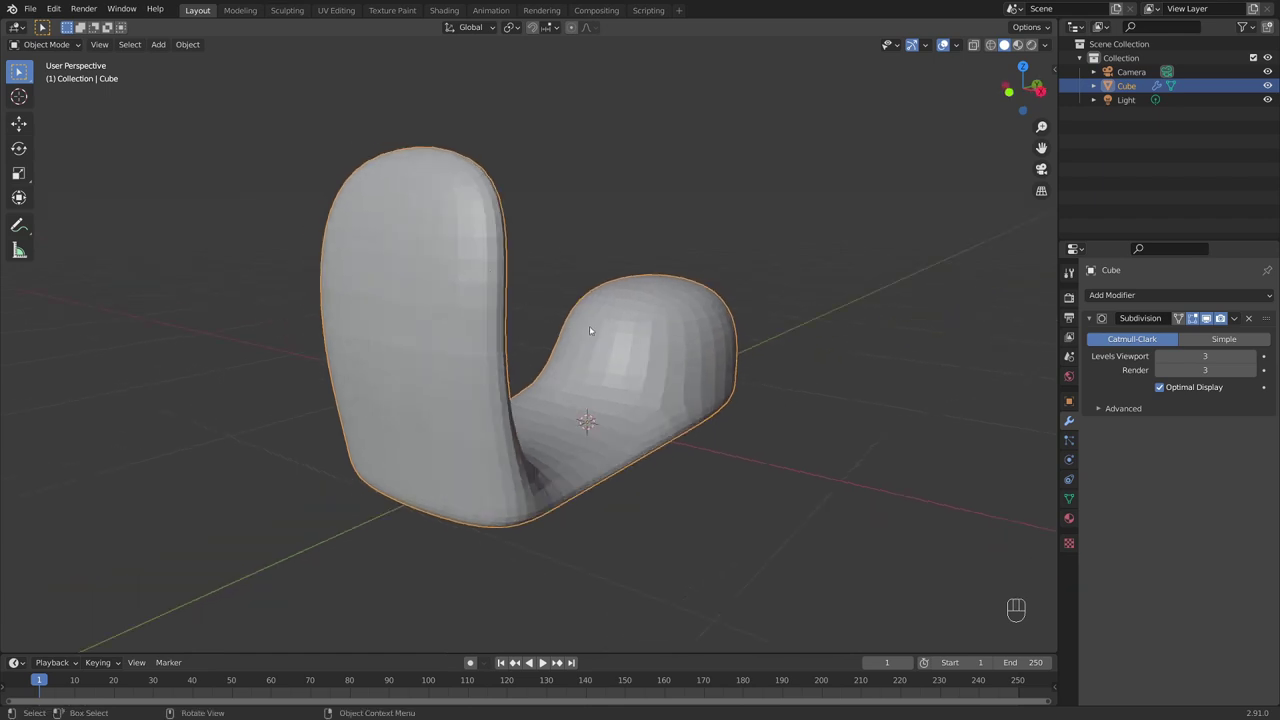
Apply the mesh object's rotation and scale in Object Mode
{"action": "key", "text": "Tab"}
{"action": "middle_click_drag", "start_coordinate": [590, 331], "coordinate": [634, 382]}
{"action": "key", "text": "Tab"}
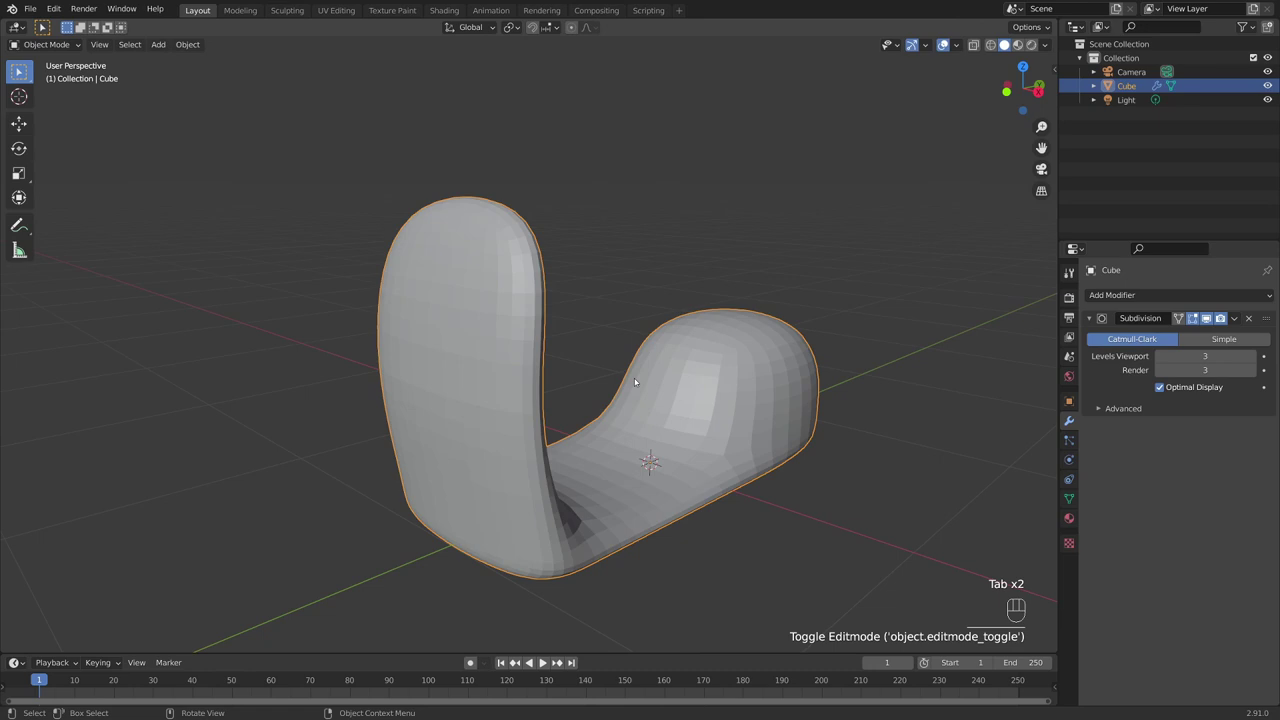
{"action": "middle_click_drag", "start_coordinate": [479, 368], "coordinate": [653, 348]}
{"action": "key", "text": "ctrl+a"}
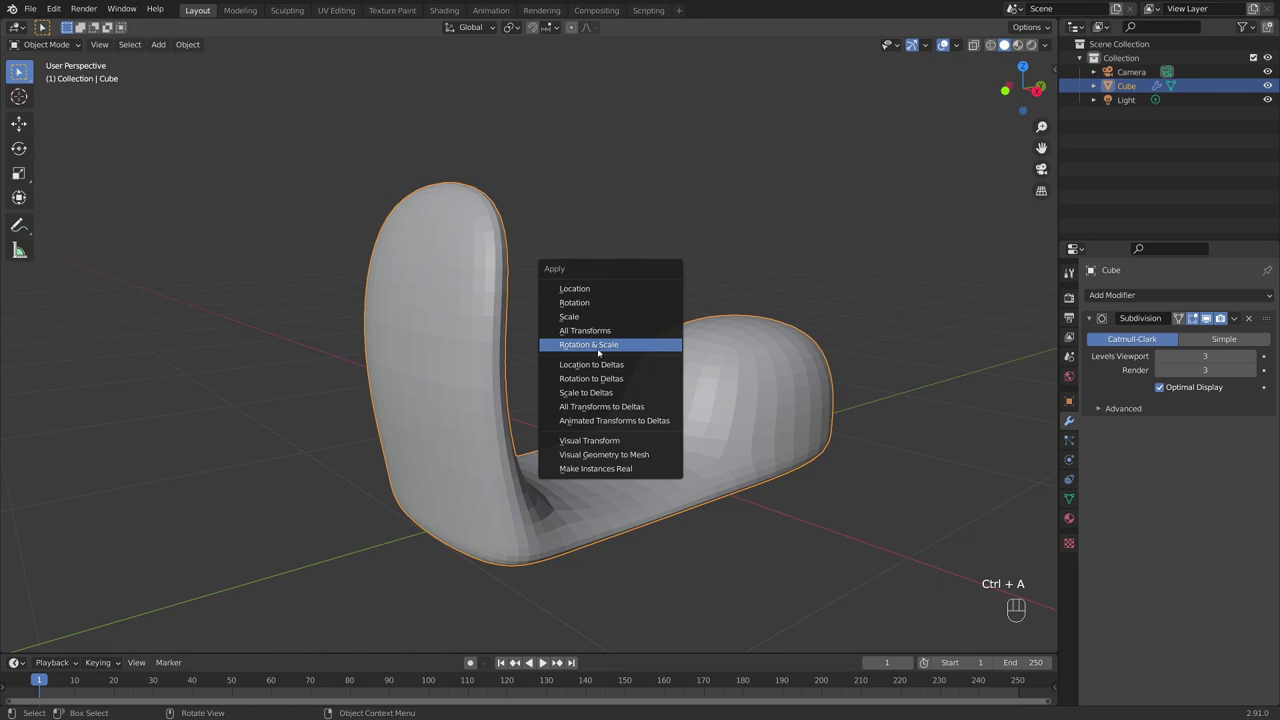
{"action": "left_click", "coordinate": [583, 350]}
Inset the two outer faces of the upright together by about 0.10 in Edit Mode
{"action": "mouse_move", "coordinate": [554, 335]}
{"action": "middle_mouse_down"}
{"action": "mouse_move", "coordinate": [634, 343]}
{"action": "mouse_move", "coordinate": [567, 319]}
{"action": "mouse_move", "coordinate": [646, 314]}
{"action": "mouse_move", "coordinate": [558, 312]}
{"action": "middle_mouse_up"}
{"action": "key", "text": "Tab"}
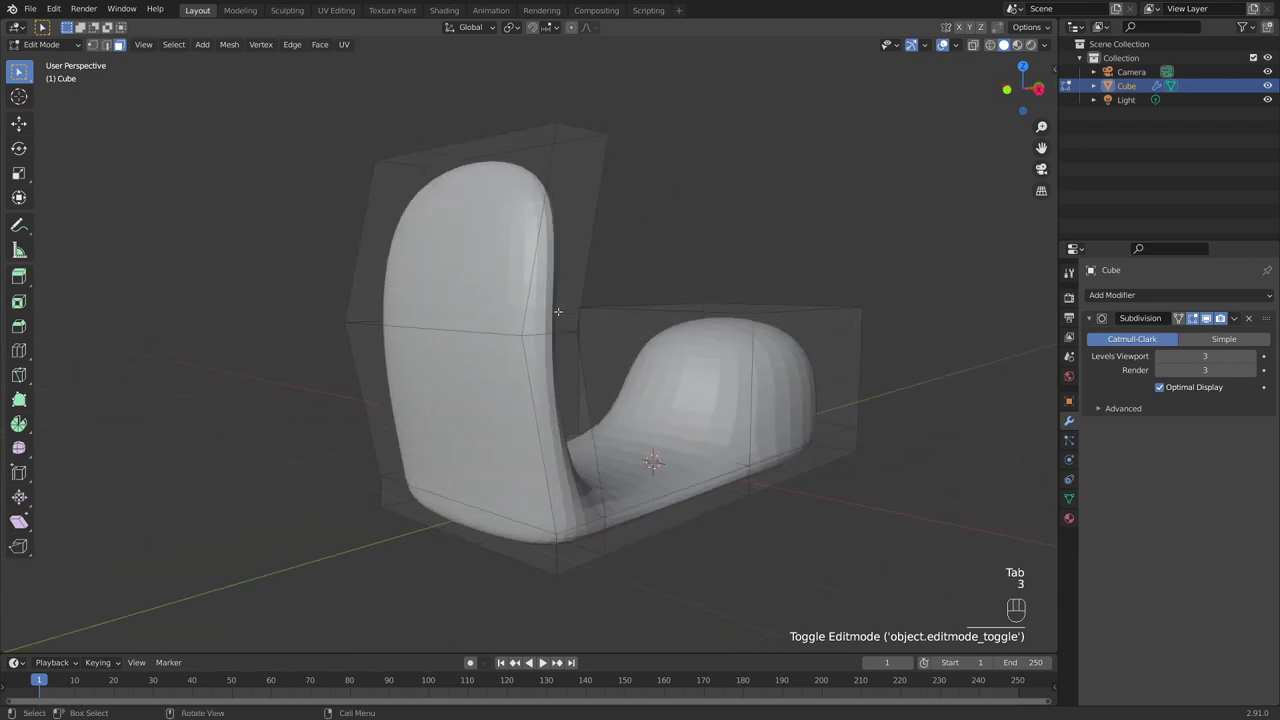
{"action": "middle_click_drag", "start_coordinate": [611, 345], "coordinate": [505, 338]}
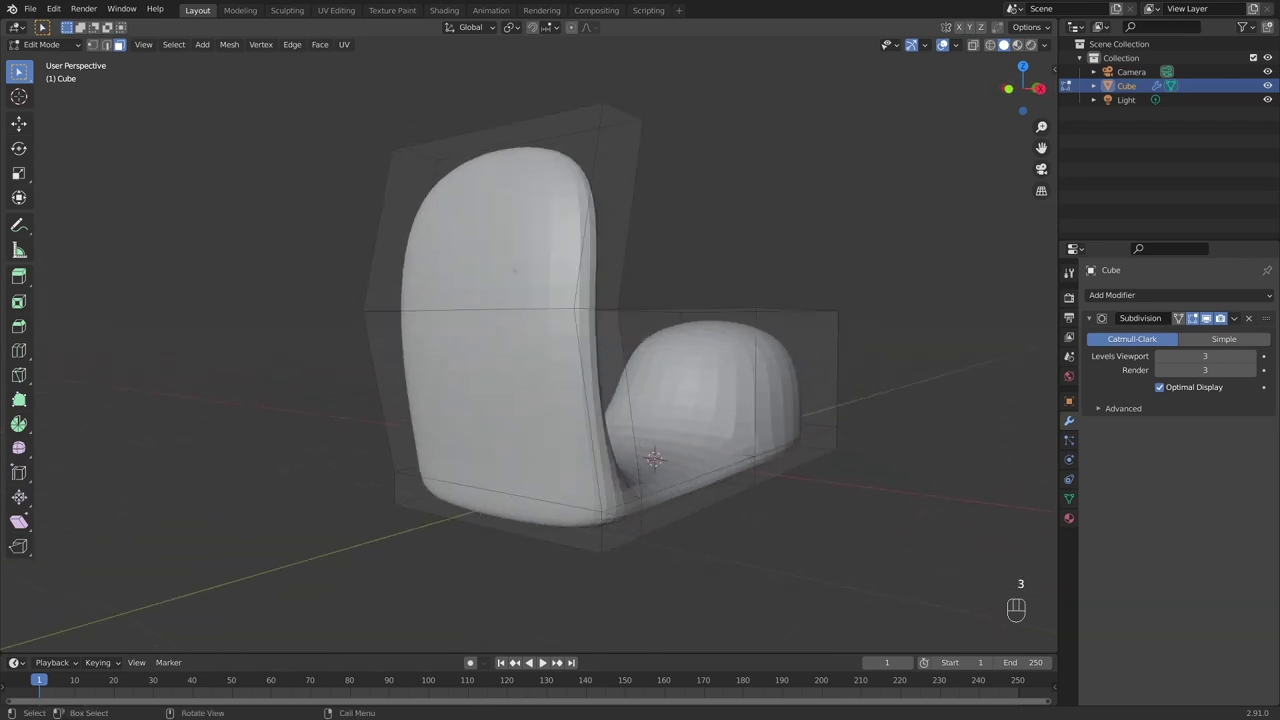
{"action": "left_click", "coordinate": [505, 338], "text": "shift"}
{"action": "left_click", "coordinate": [505, 338], "text": "shift"}
{"action": "mouse_move", "coordinate": [518, 290]}
{"action": "middle_mouse_down"}
{"action": "mouse_move", "coordinate": [463, 277]}
{"action": "mouse_move", "coordinate": [503, 283]}
{"action": "middle_mouse_up"}
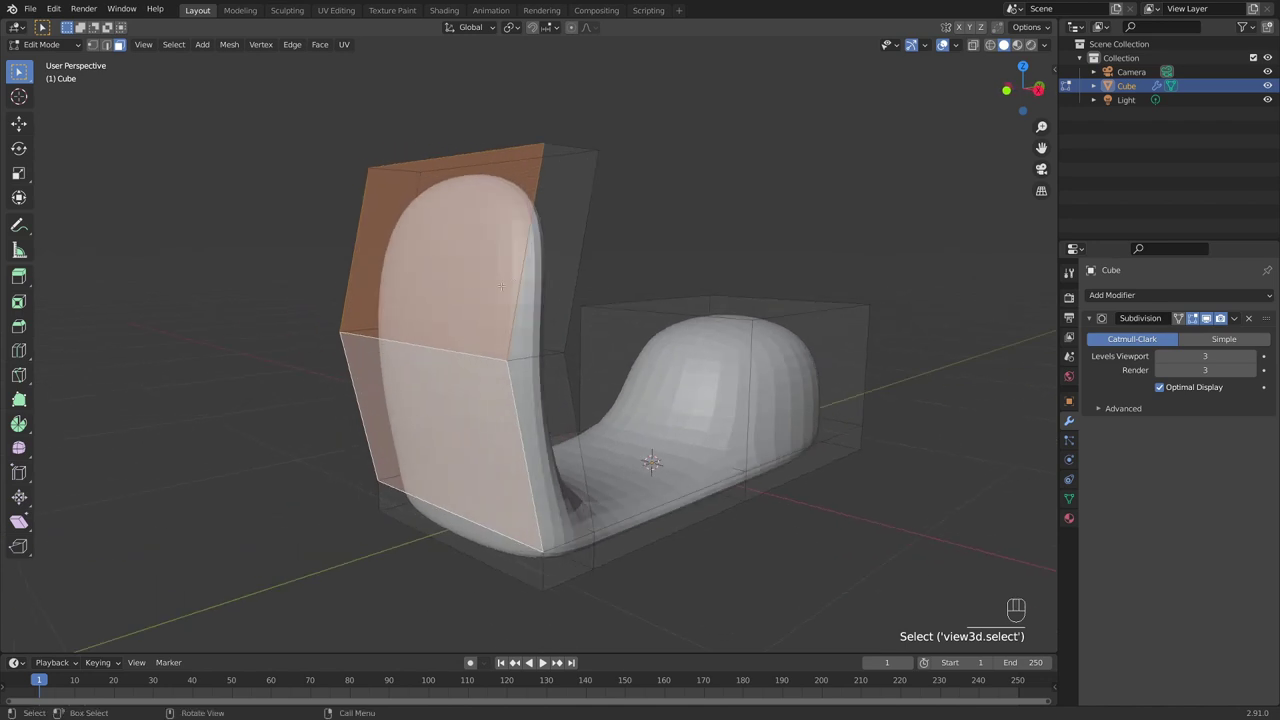
{"action": "left_click", "coordinate": [466, 300]}
{"action": "left_click", "coordinate": [455, 340], "text": "shift"}
{"action": "middle_click_drag", "start_coordinate": [455, 340], "coordinate": [685, 230]}
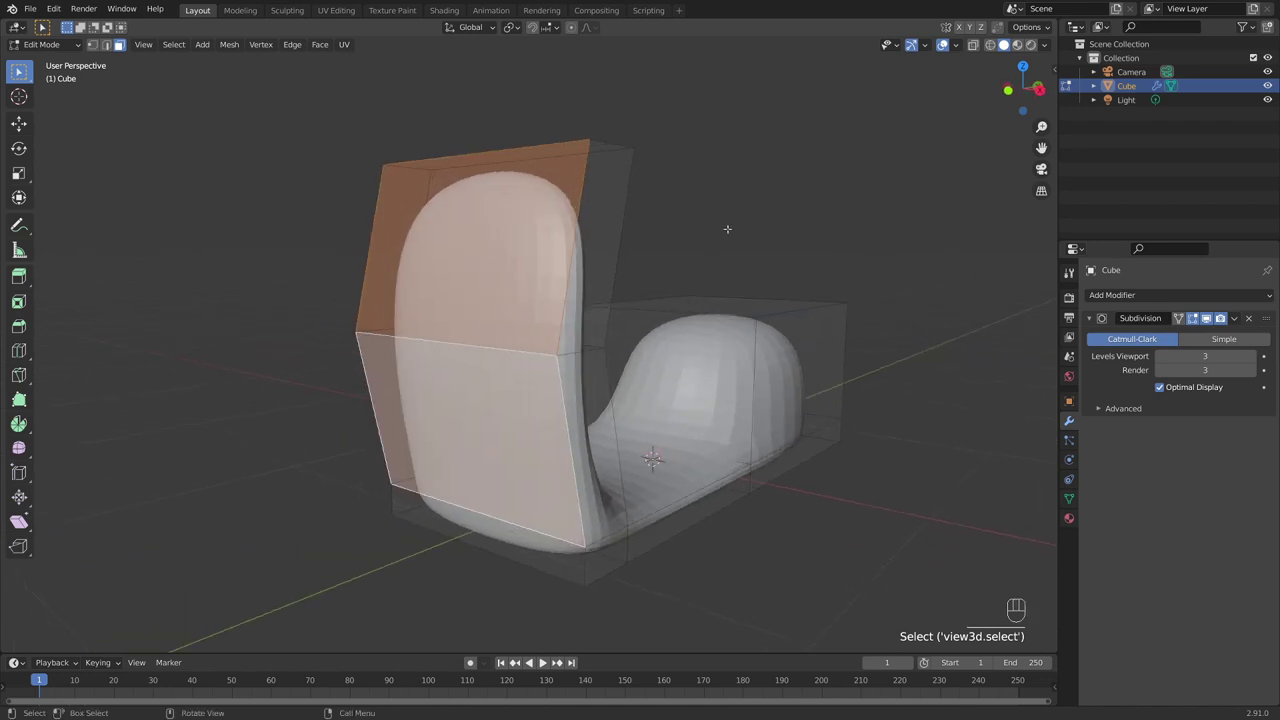
{"action": "key", "text": "i"}
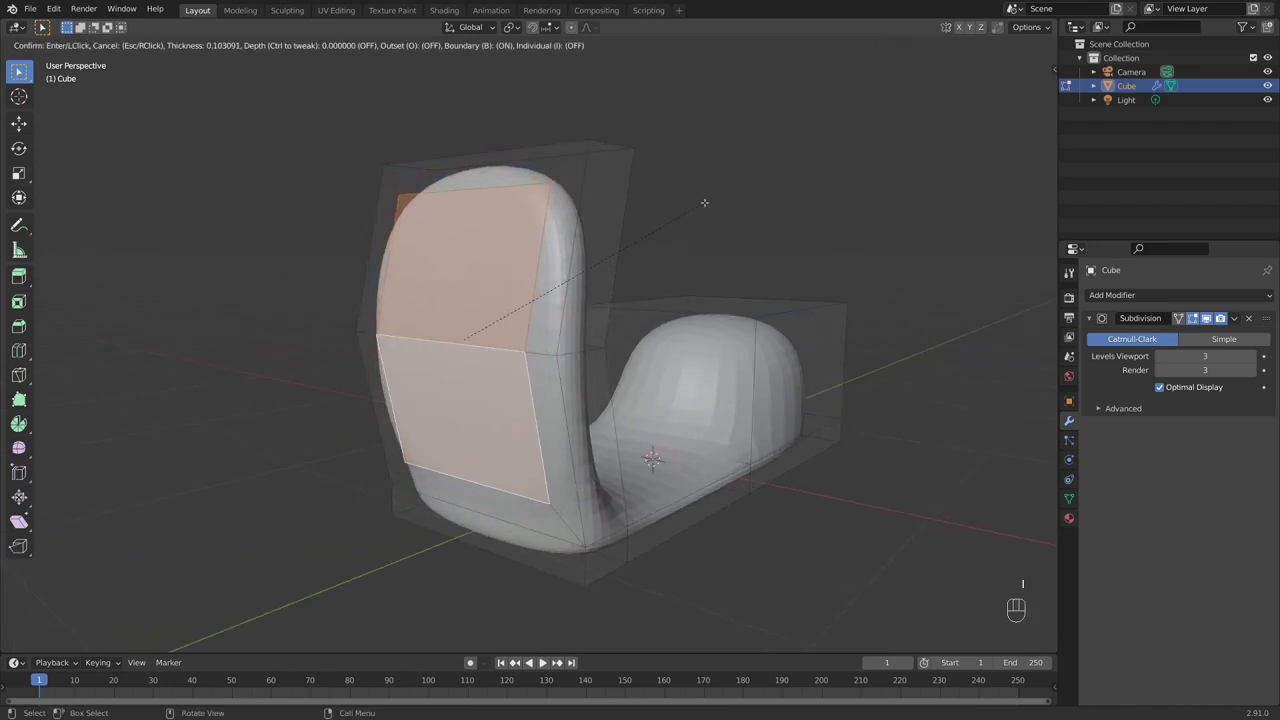
{"action": "left_click", "coordinate": [707, 204]}
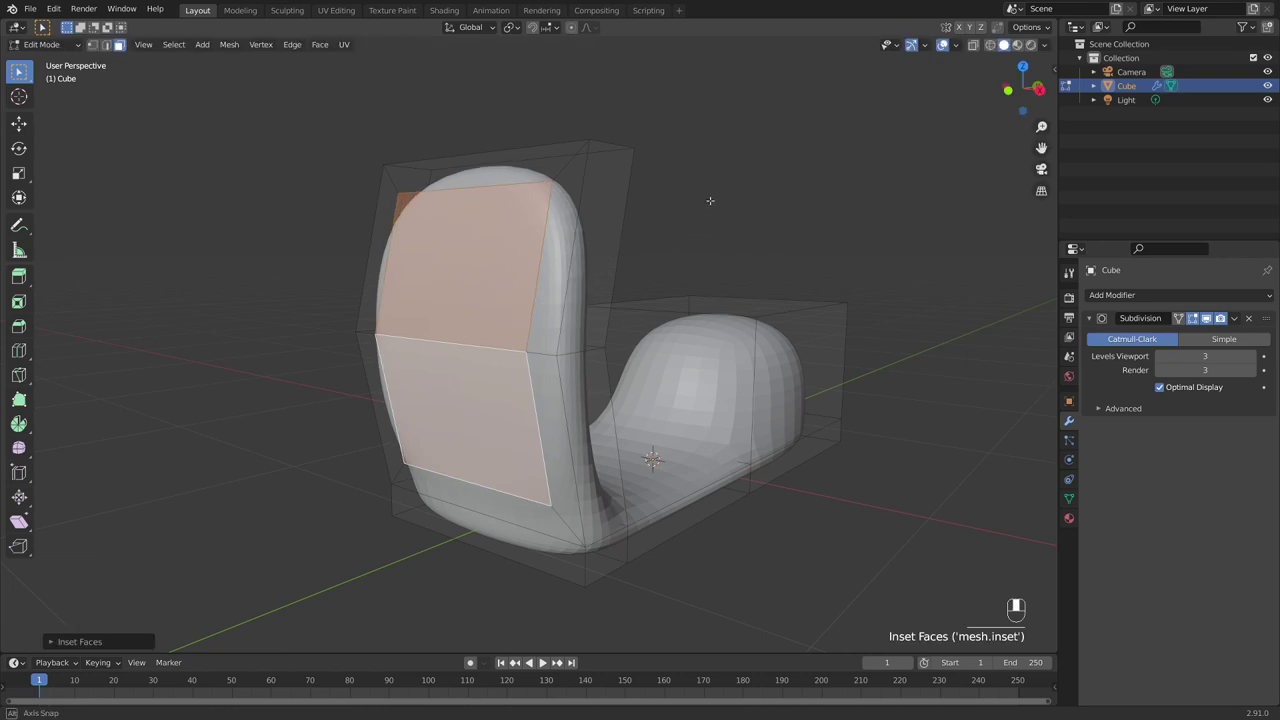
Extrude the upright's inset faces slightly outward along their normal and return to Object Mode with nothing selected
{"action": "middle_click_drag", "start_coordinate": [711, 200], "coordinate": [694, 200]}
{"action": "key", "text": "e"}
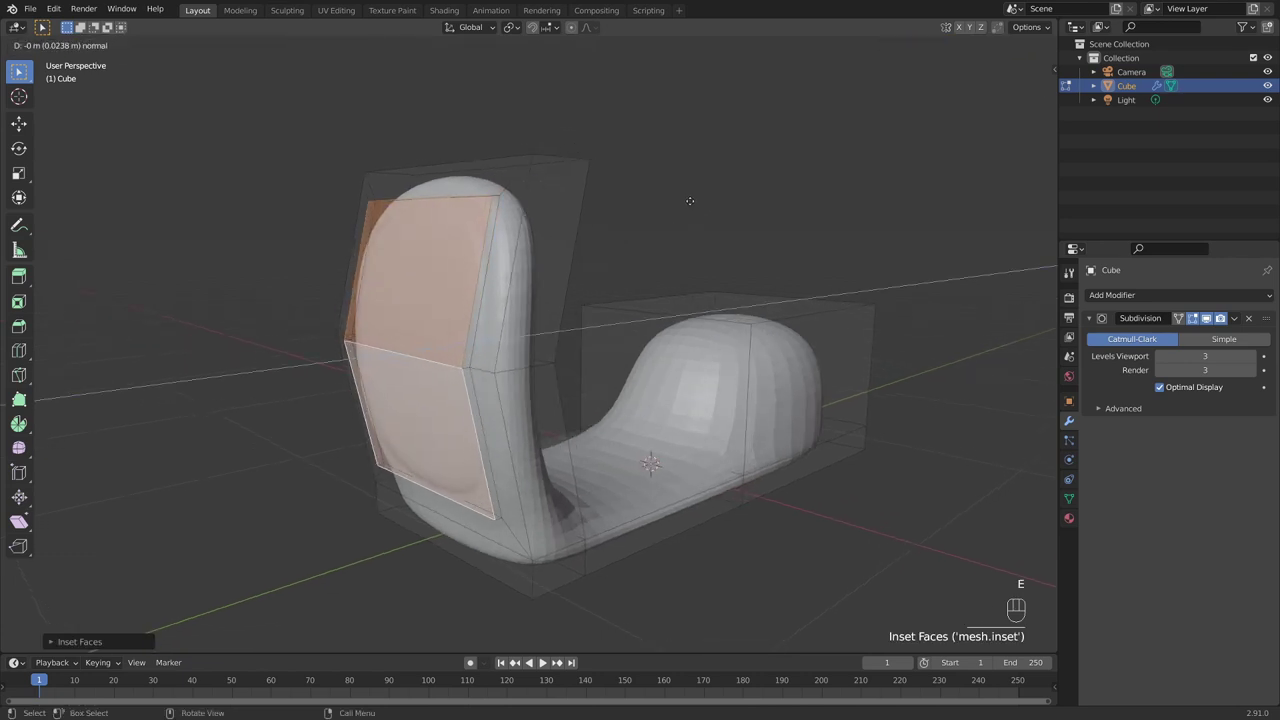
{"action": "left_click", "coordinate": [672, 210]}
{"action": "key", "text": "Tab"}
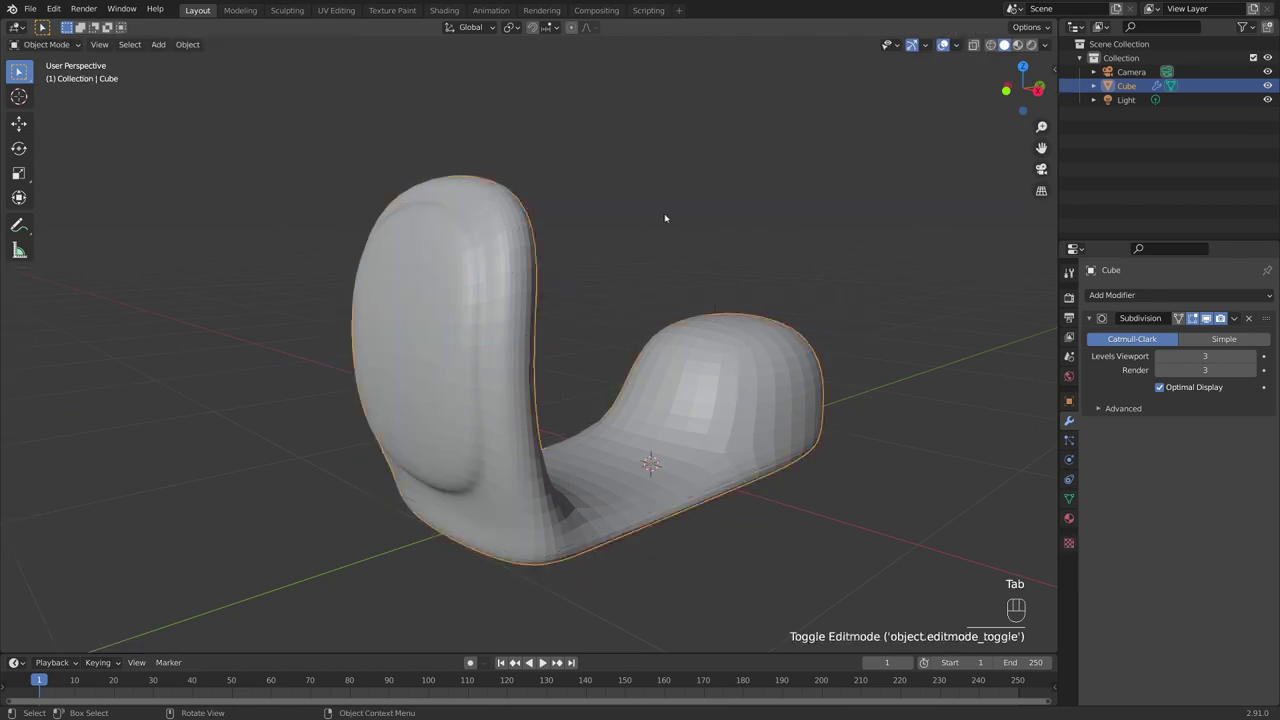
{"action": "left_click", "coordinate": [645, 222]}
{"action": "middle_click_drag", "start_coordinate": [590, 228], "coordinate": [560, 270]}
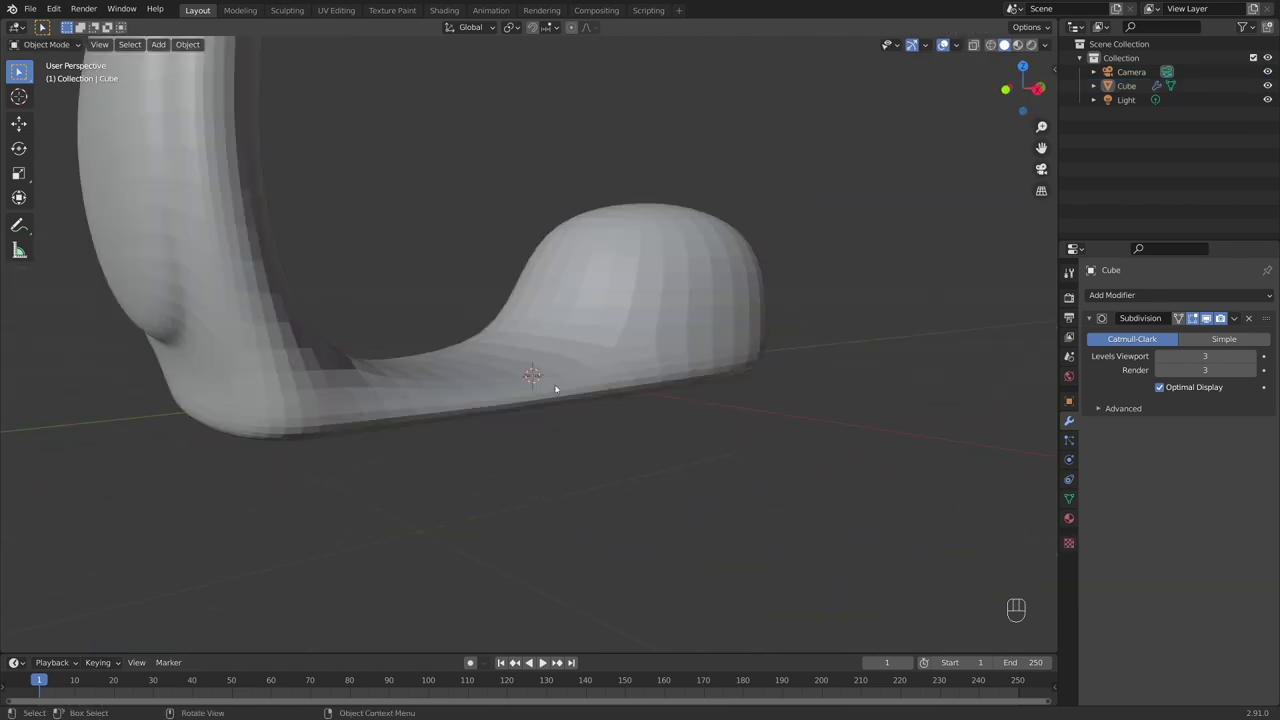
Select the ring of side faces around the base and extrude them along their normals about 0.07 outward
{"action": "key", "text": "Tab"}
{"action": "middle_click_drag", "start_coordinate": [555, 388], "coordinate": [638, 385], "text": "shift"}
{"action": "middle_click_drag", "start_coordinate": [504, 385], "coordinate": [702, 409]}
{"action": "scroll", "coordinate": [514, 392], "scroll_direction": "up", "scroll_amount": 1}
{"action": "scroll", "coordinate": [547, 397], "scroll_direction": "up", "scroll_amount": 1}
{"action": "left_click", "coordinate": [538, 415], "text": "alt"}
{"action": "key", "text": "alt+e"}
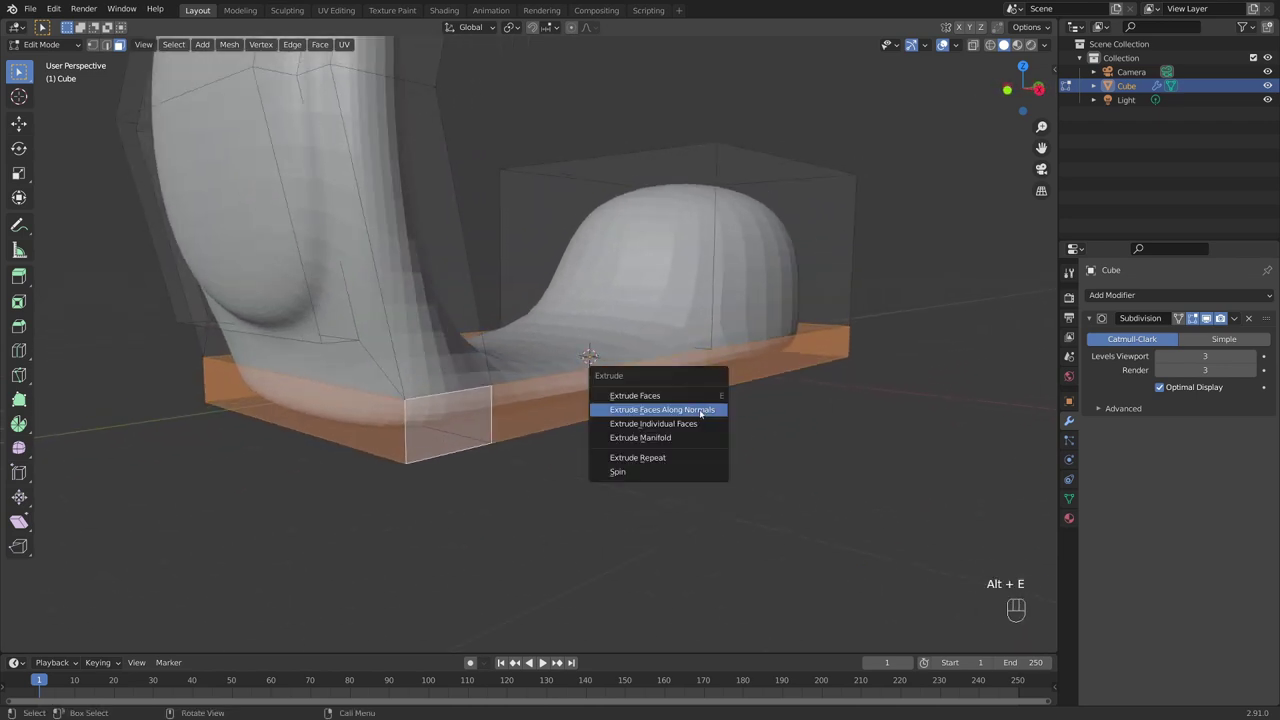
{"action": "left_click", "coordinate": [697, 412]}
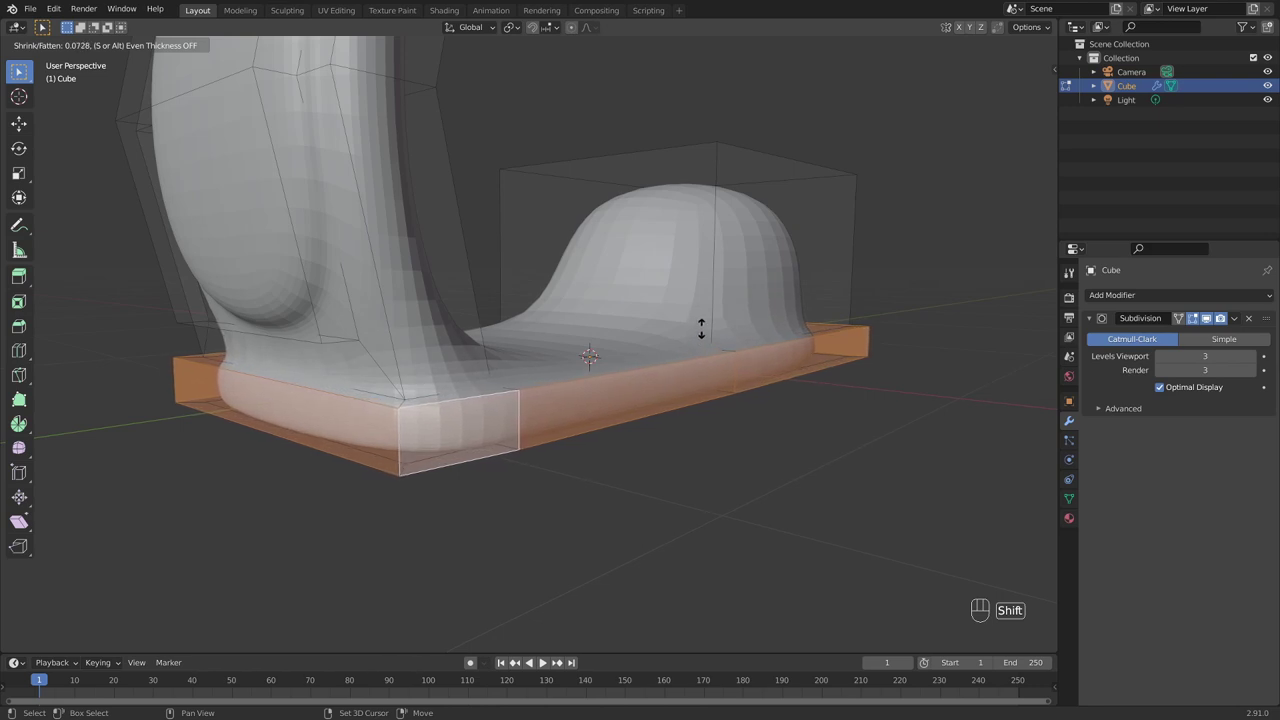
{"action": "left_click", "coordinate": [700, 330]}
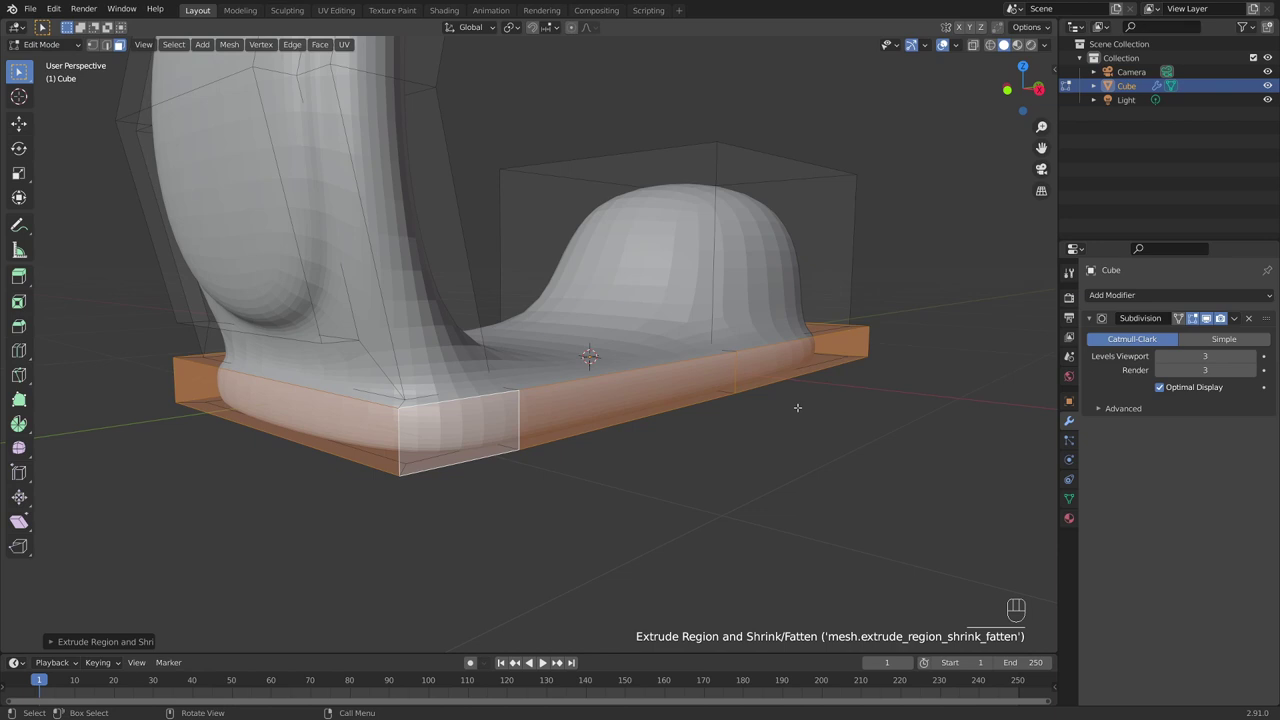
Return to Object Mode and clear the selection
{"action": "key", "text": "Tab"}
{"action": "left_click", "coordinate": [797, 407]}
{"action": "middle_click_drag", "start_coordinate": [797, 407], "coordinate": [690, 405]}
{"action": "scroll", "coordinate": [620, 435], "scroll_direction": "up", "scroll_amount": 2}
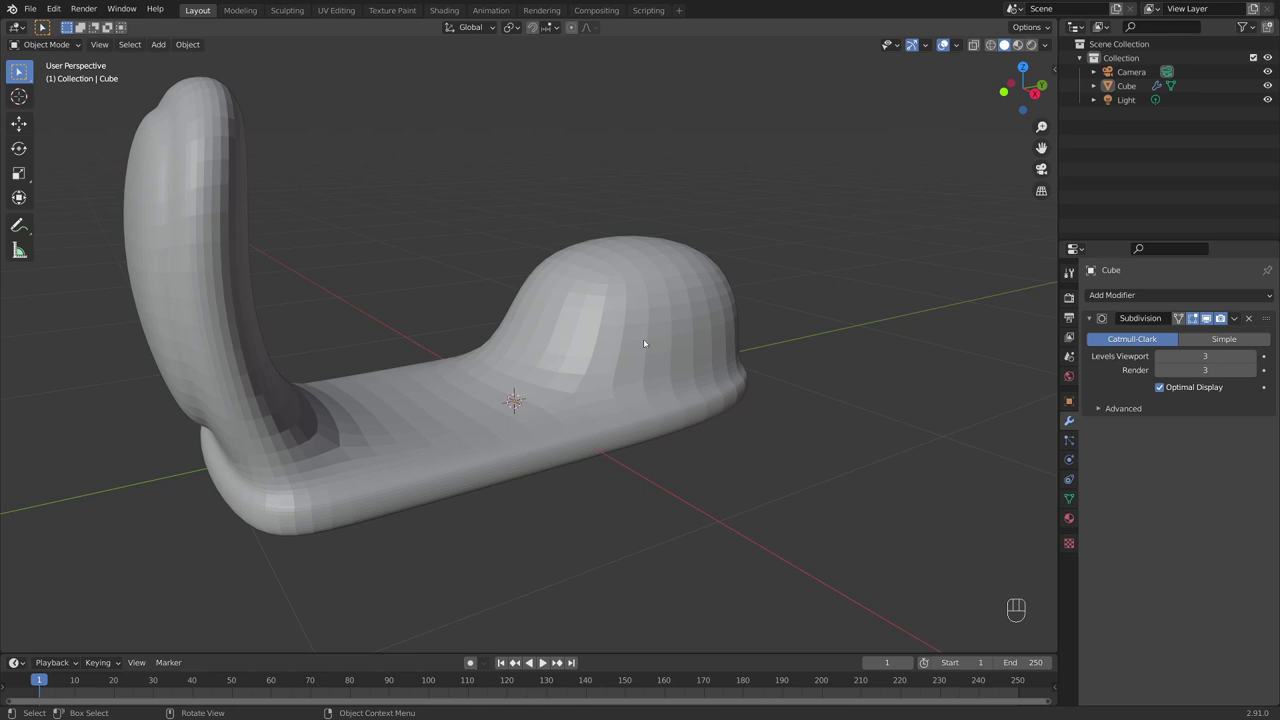
{"action": "middle_click_drag", "start_coordinate": [643, 338], "coordinate": [719, 358]}
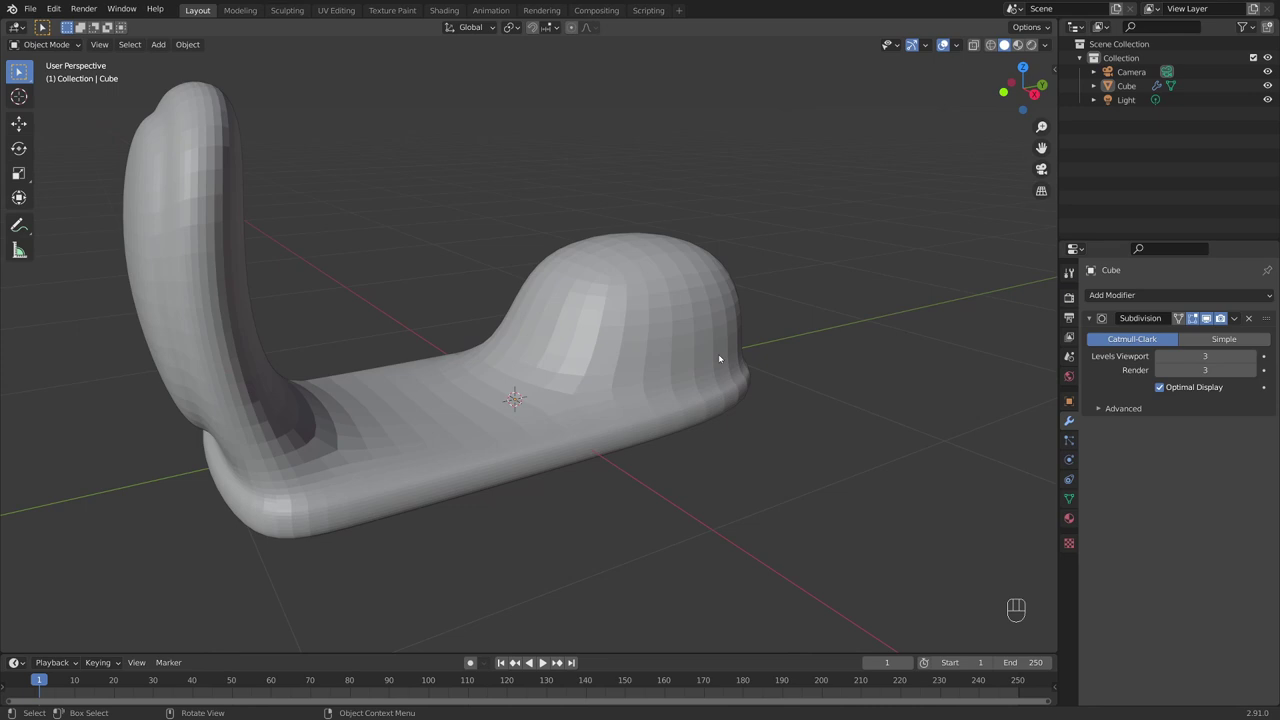
Add a new cube scaled down to about 0.3 and give it a Subdivision Surface modifier
{"action": "key", "text": "shift+a"}
{"action": "left_click", "coordinate": [776, 369]}
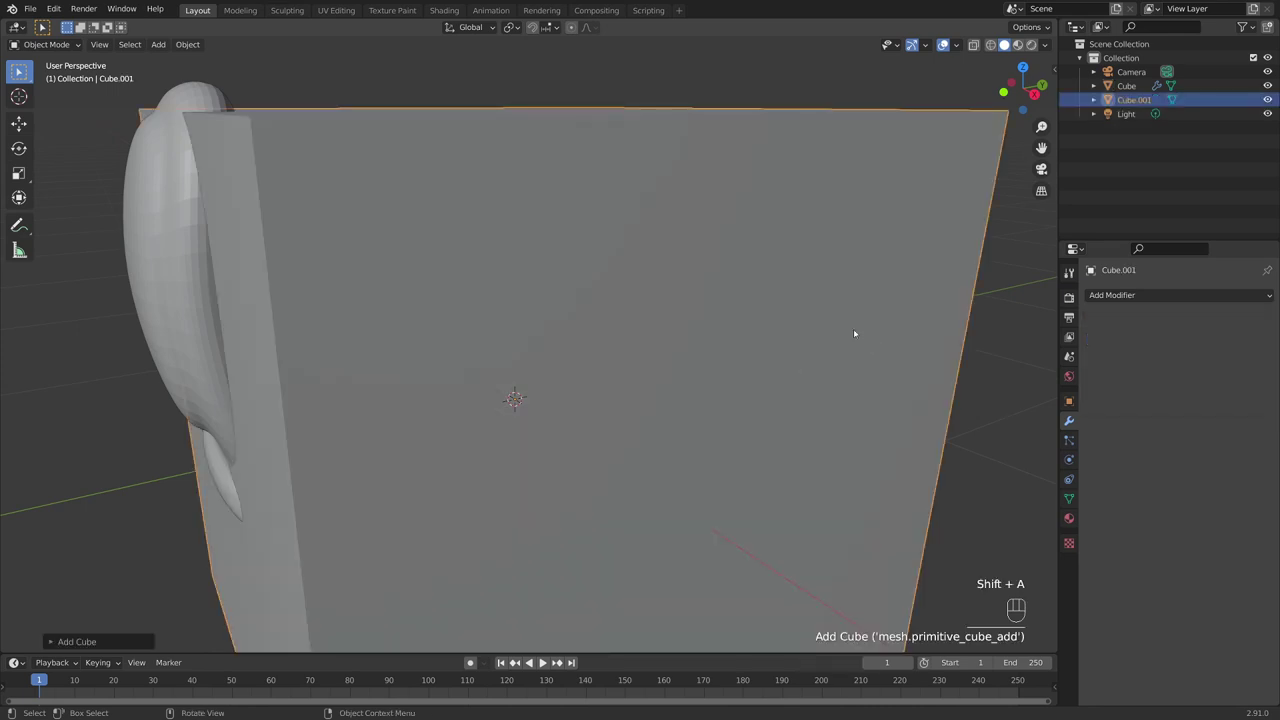
{"action": "key", "text": "s"}
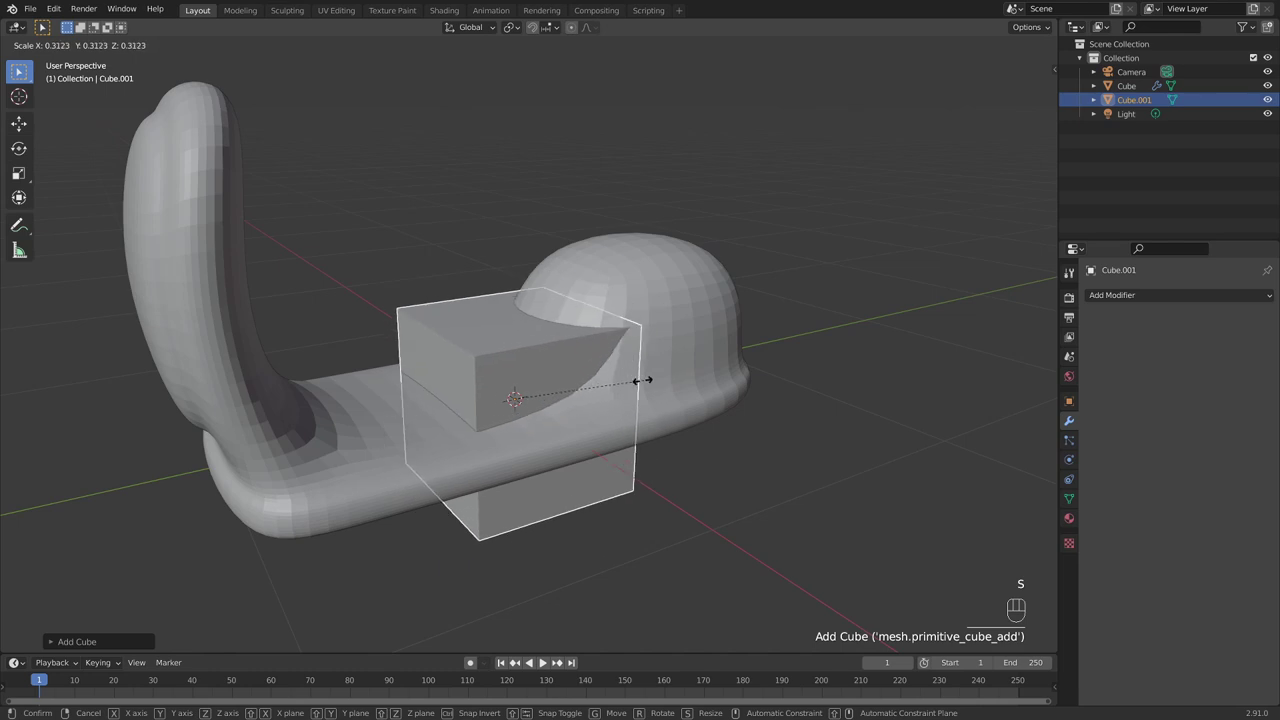
{"action": "left_click", "coordinate": [700, 385]}
{"action": "left_click", "coordinate": [1131, 296]}
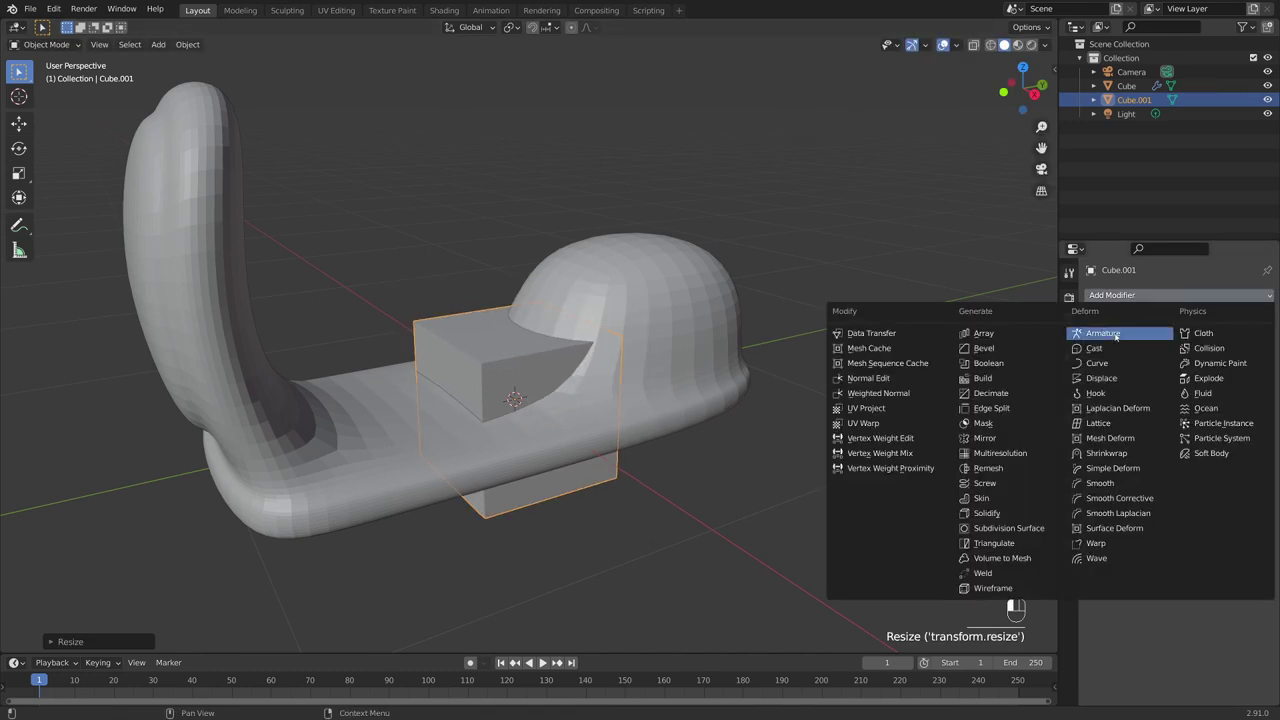
{"action": "left_click", "coordinate": [1010, 531]}
Move the new cube along X beyond the base's side, and about 0.5 m along Y beside the hump in the right view
{"action": "middle_click_drag", "start_coordinate": [790, 470], "coordinate": [699, 451]}
{"action": "key", "text": "g"}
{"action": "key", "text": "x"}
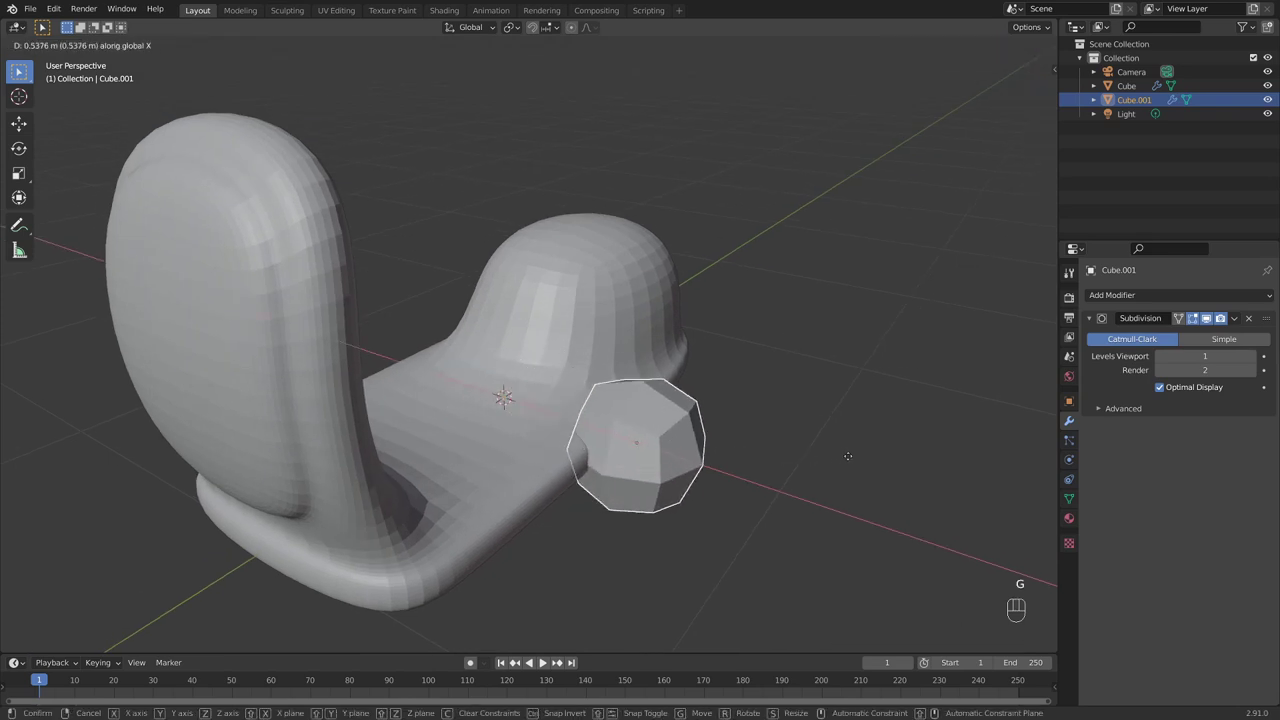
{"action": "left_click", "coordinate": [905, 454]}
{"action": "middle_click_drag", "start_coordinate": [923, 454], "coordinate": [637, 388]}
{"action": "scroll", "coordinate": [637, 392], "scroll_direction": "up", "scroll_amount": 1}
{"action": "key", "text": "g"}
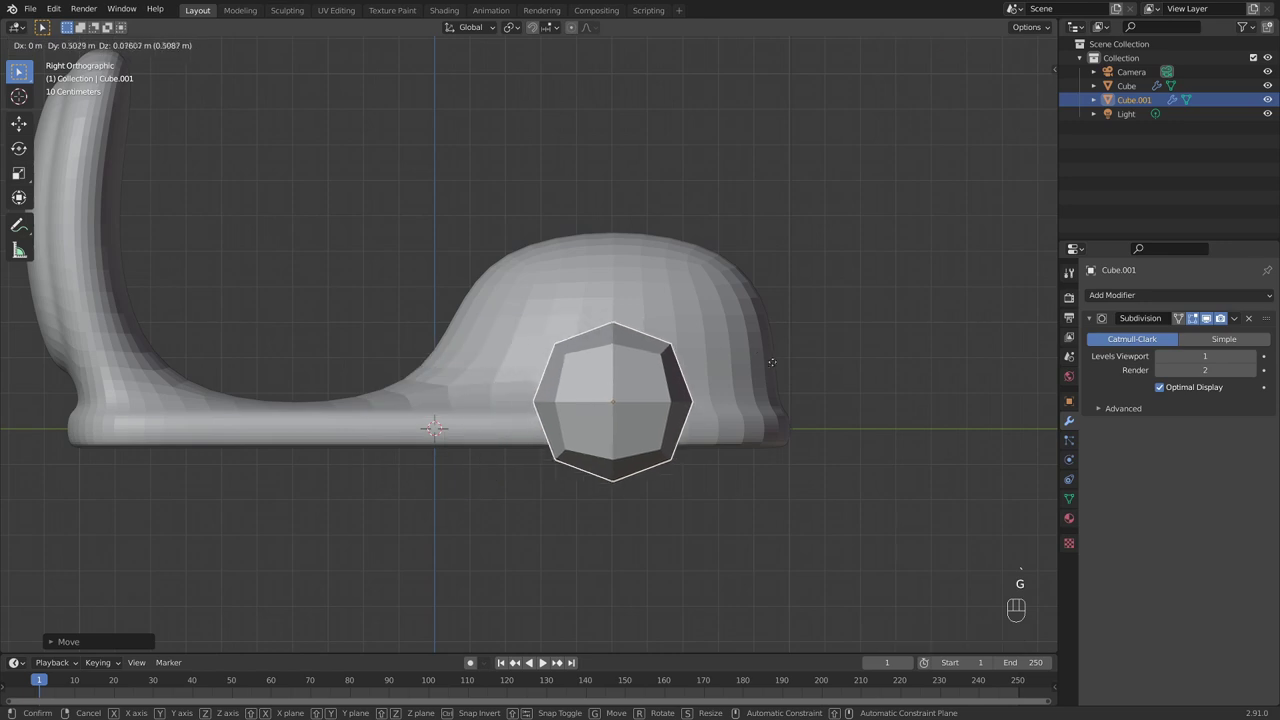
{"action": "left_click", "coordinate": [780, 369]}
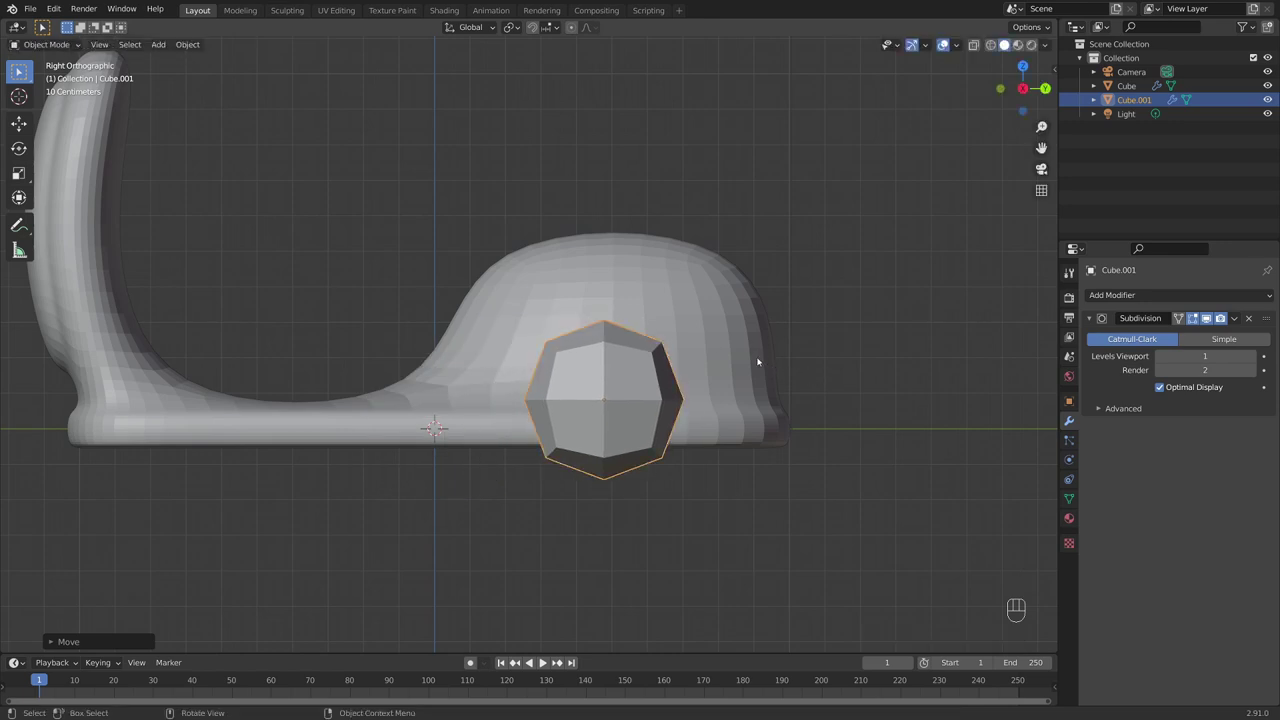
Stretch the new cube along Y to about 1.3 times its length and slightly along Z
{"action": "key", "text": "s"}
{"action": "key", "text": "y"}
{"action": "left_click", "coordinate": [800, 350]}
{"action": "key", "text": "s"}
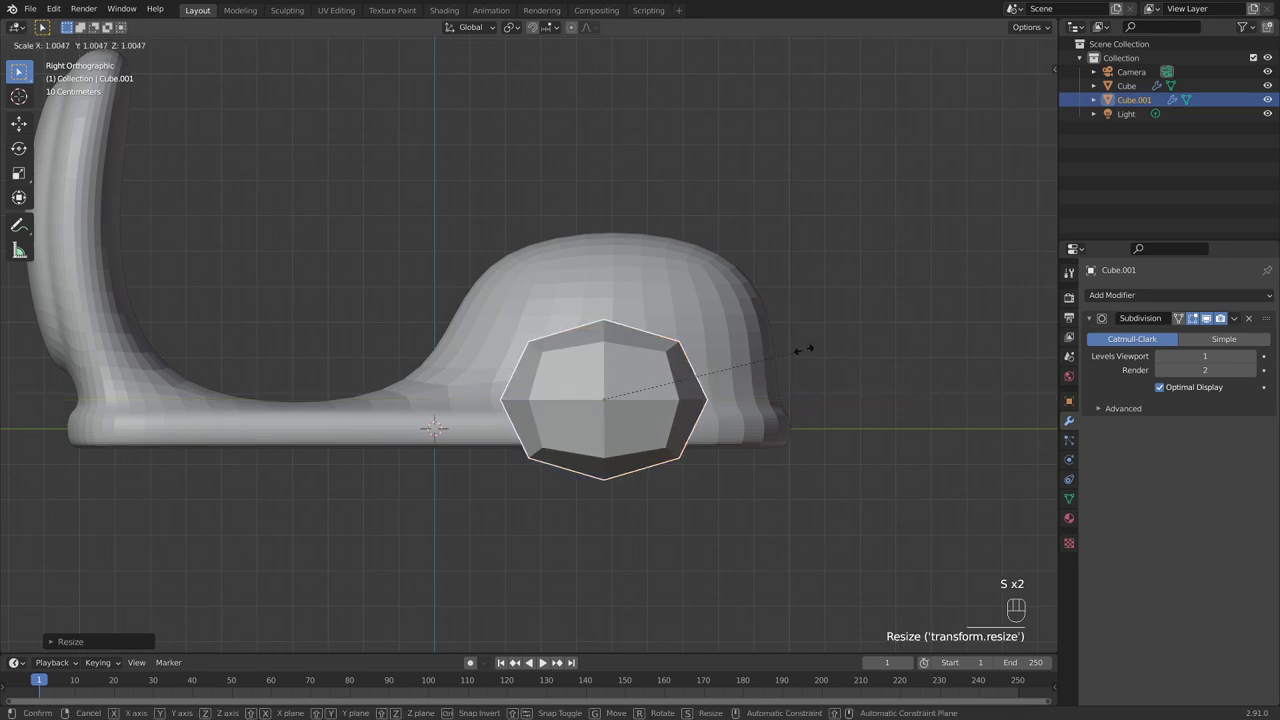
{"action": "key", "text": "z"}
{"action": "left_click", "coordinate": [825, 346]}
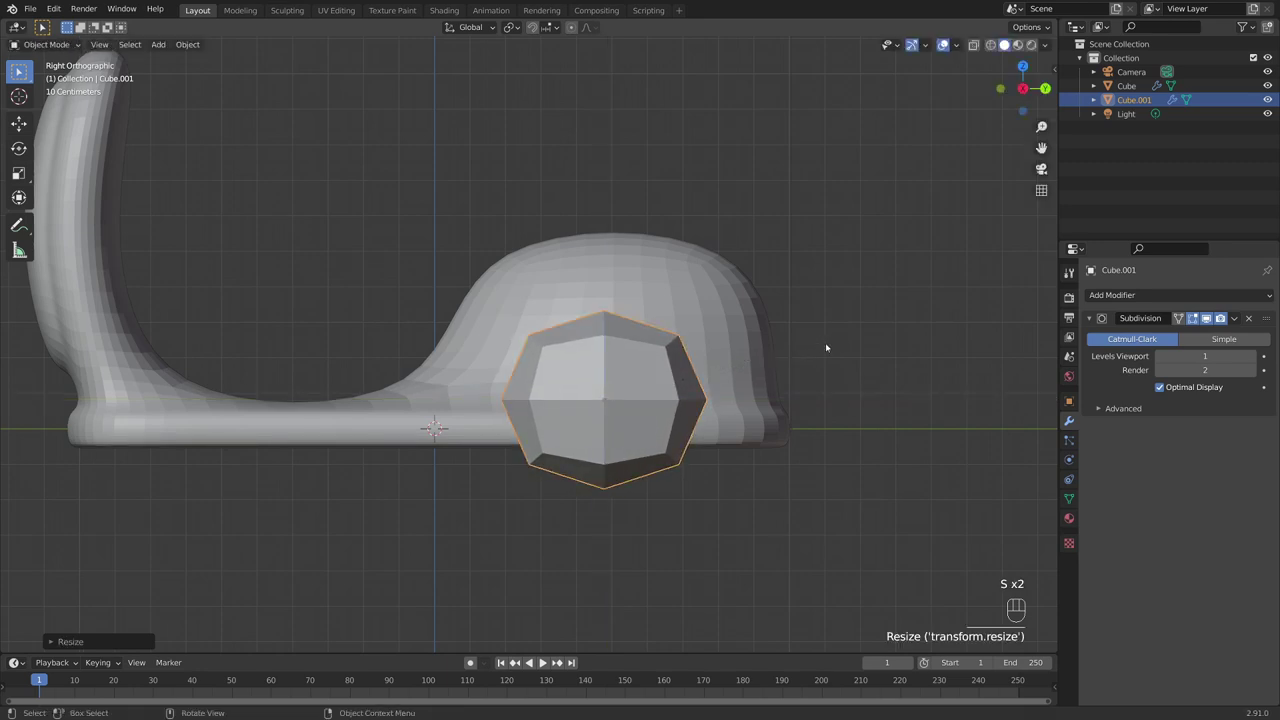
Enlarge the new cube slightly overall and shift it about 0.03 m along positive Y and 0.03 m down
{"action": "key", "text": "s"}
{"action": "key", "text": "g"}
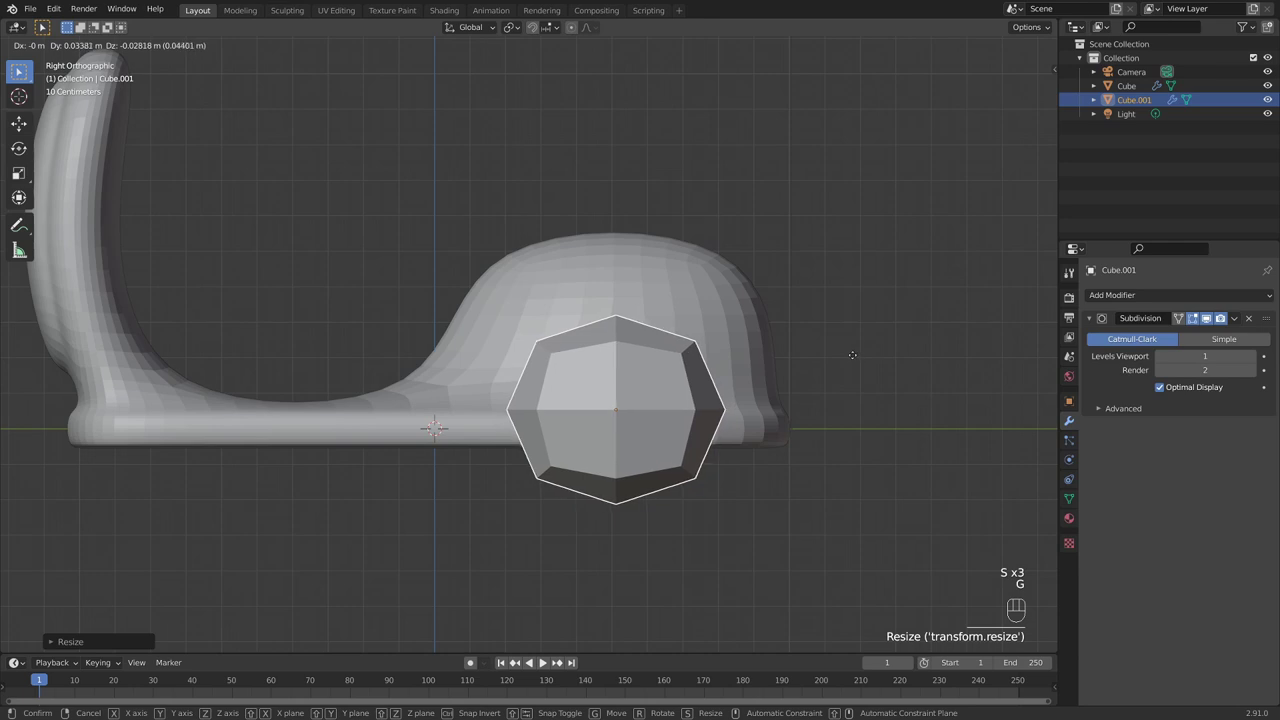
{"action": "left_click", "coordinate": [852, 354]}
Add a horizontal loop cut around the new cube in Edit Mode, slid about 0.3 downward
{"action": "middle_click_drag", "start_coordinate": [852, 354], "coordinate": [777, 360]}
{"action": "key", "text": "grave"}
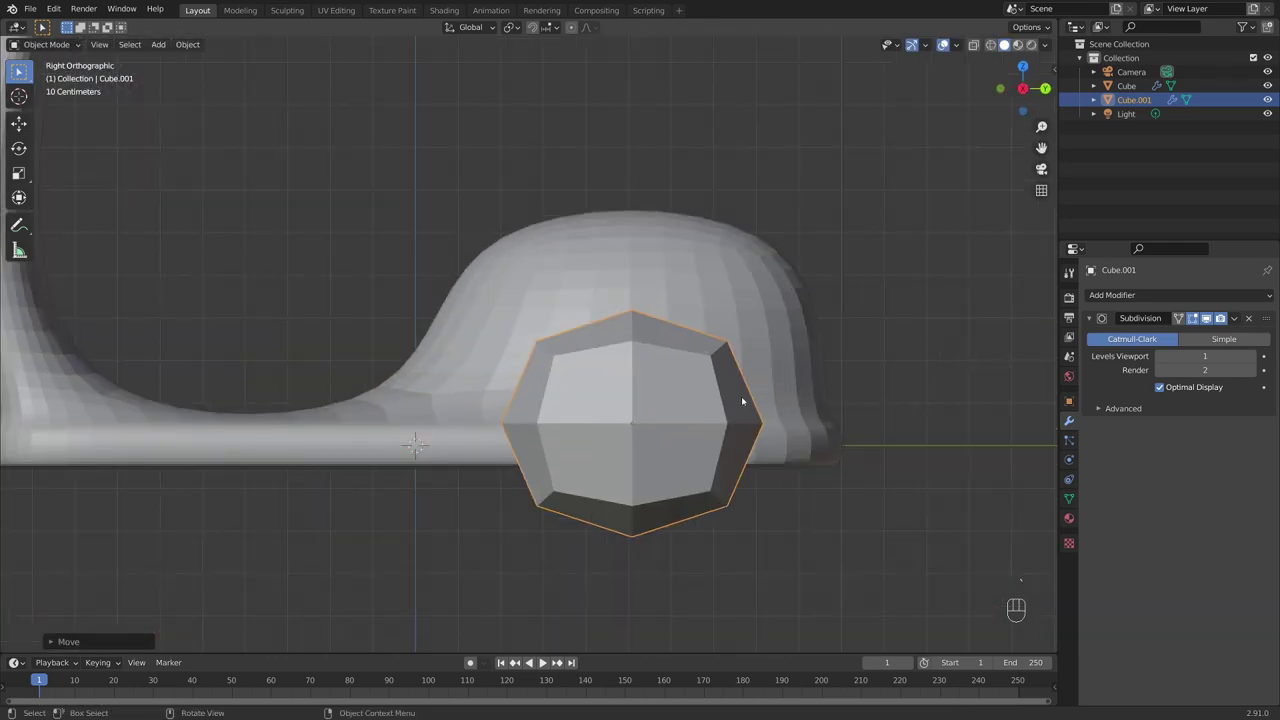
{"action": "key", "text": "Tab"}
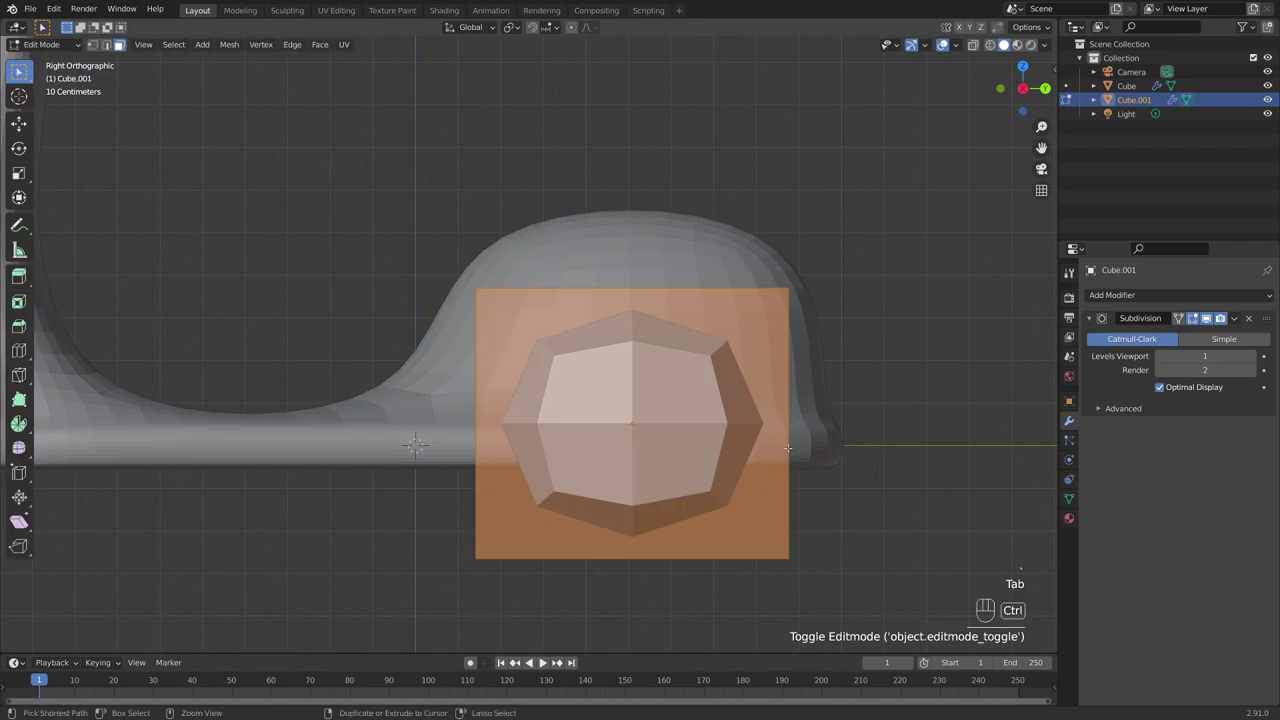
{"action": "key", "text": "ctrl+r"}
{"action": "left_click", "coordinate": [787, 447]}
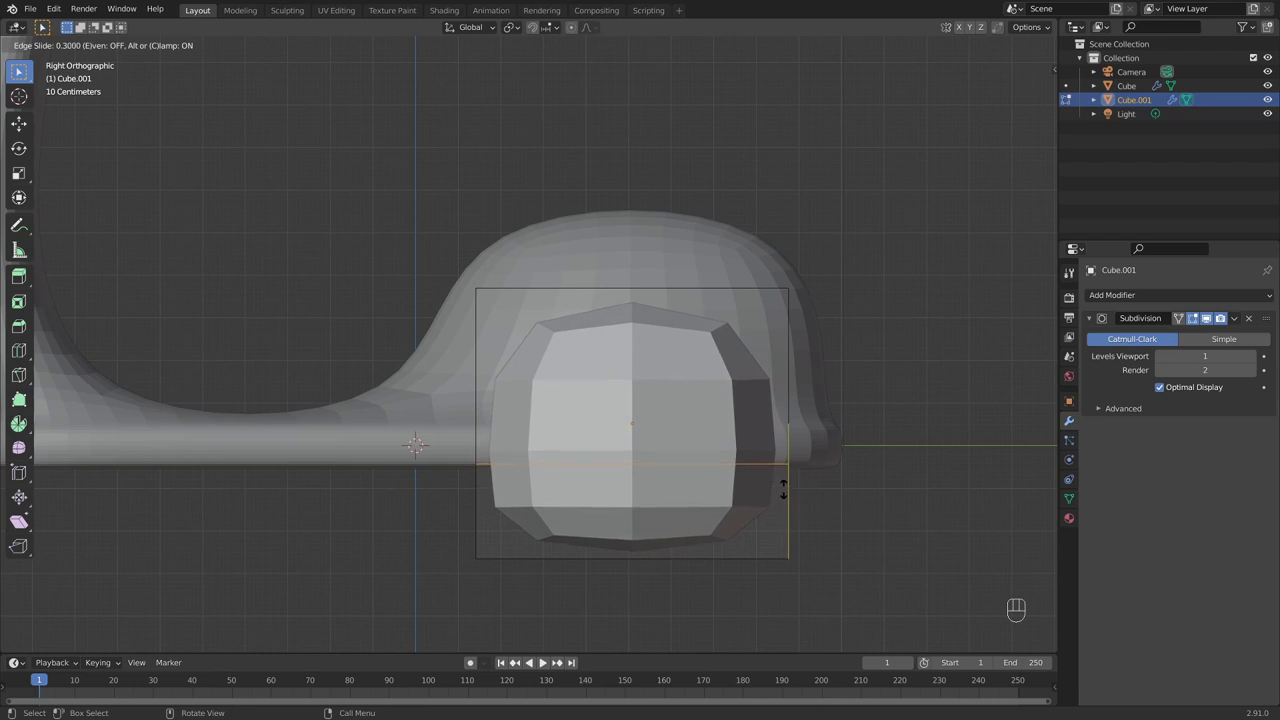
{"action": "left_click", "coordinate": [783, 485]}
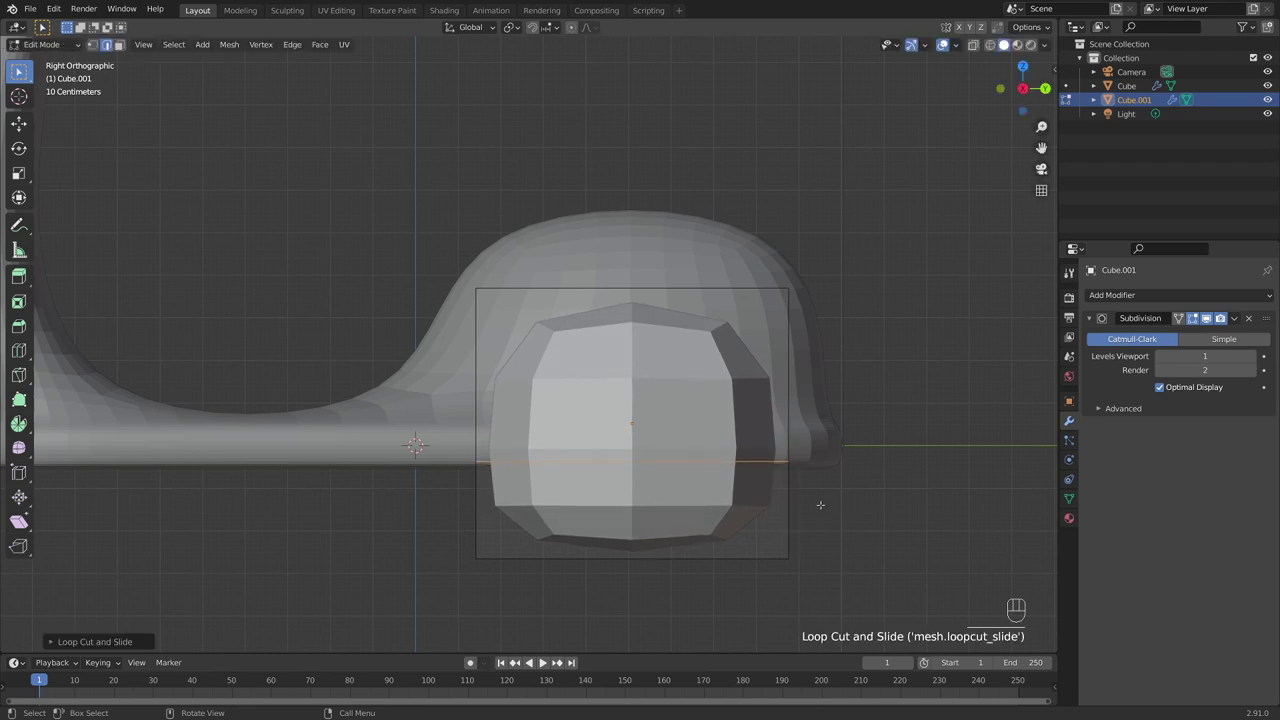
{"action": "middle_click_drag", "start_coordinate": [813, 525], "coordinate": [884, 506]}
{"action": "middle_click_drag", "start_coordinate": [786, 493], "coordinate": [746, 446], "text": "shift"}
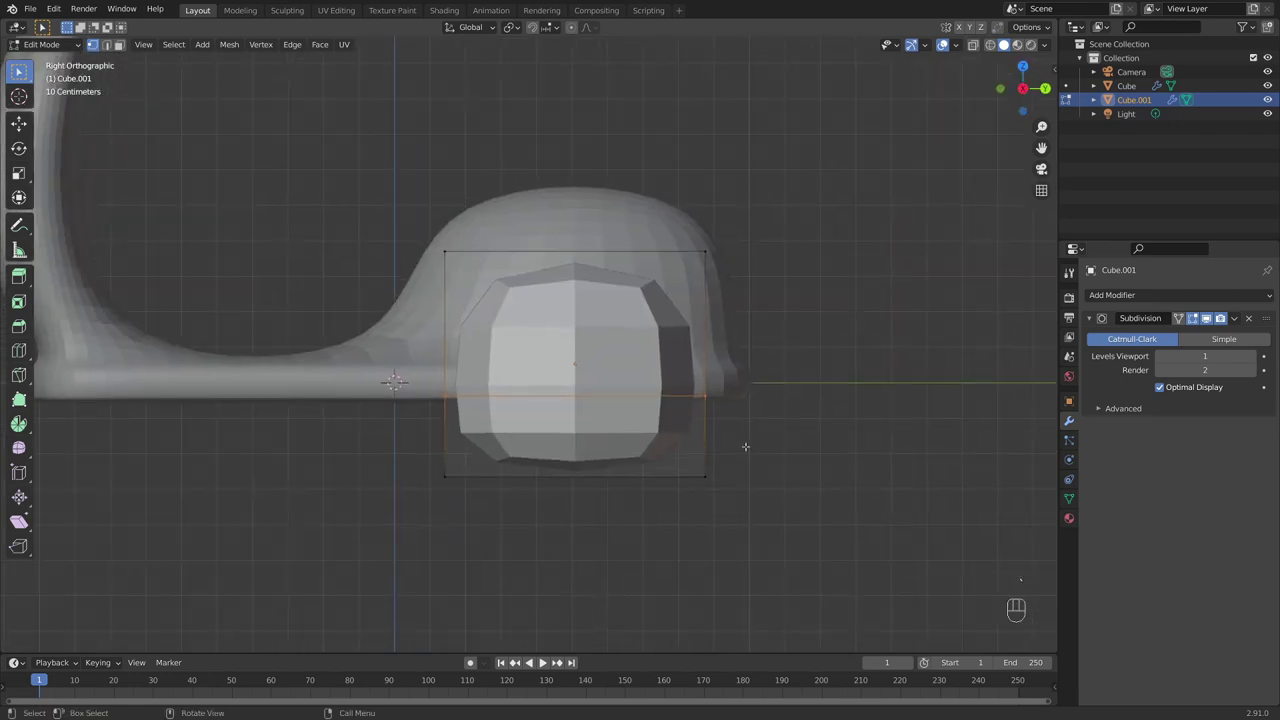
Select the side cube's bottom face and move it up along Z about 0.155 m in the right view
{"action": "middle_click_drag", "start_coordinate": [791, 521], "coordinate": [722, 494]}
{"action": "middle_click_drag", "start_coordinate": [540, 474], "coordinate": [791, 460]}
{"action": "left_click", "coordinate": [791, 460]}
{"action": "key", "text": "grave"}
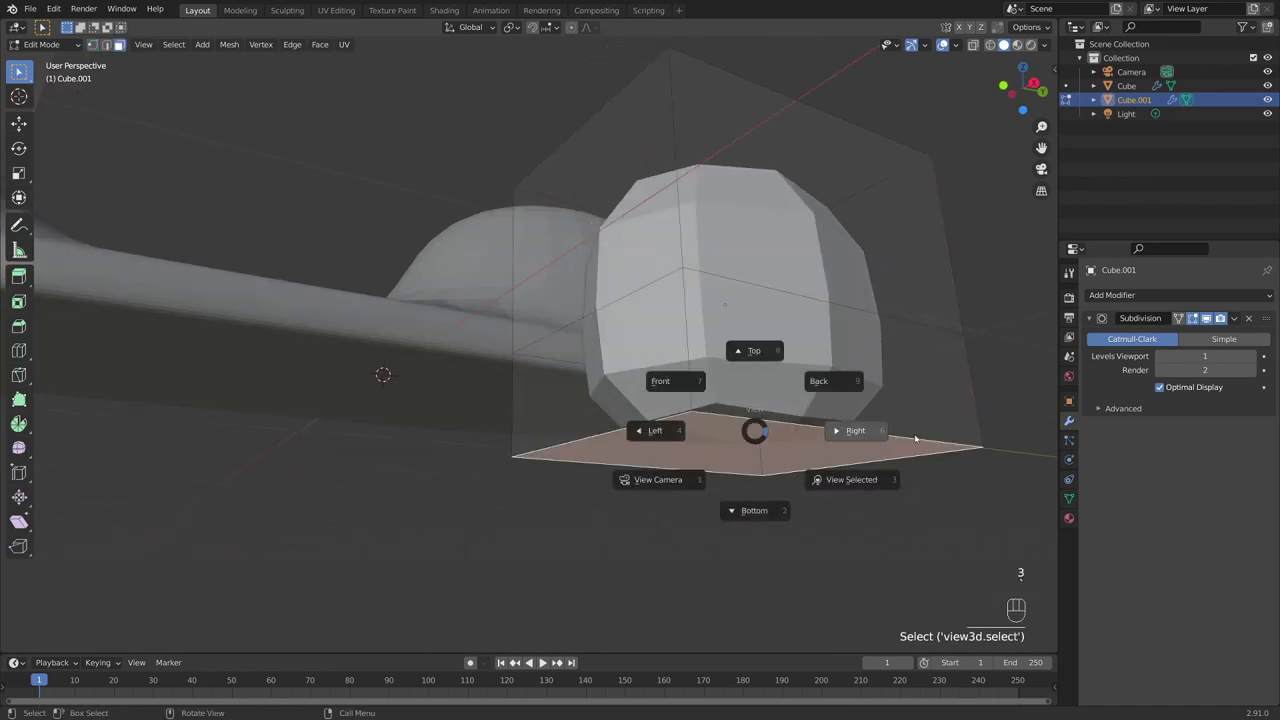
{"action": "left_click", "coordinate": [915, 438]}
{"action": "key", "text": "g"}
{"action": "key", "text": "z"}
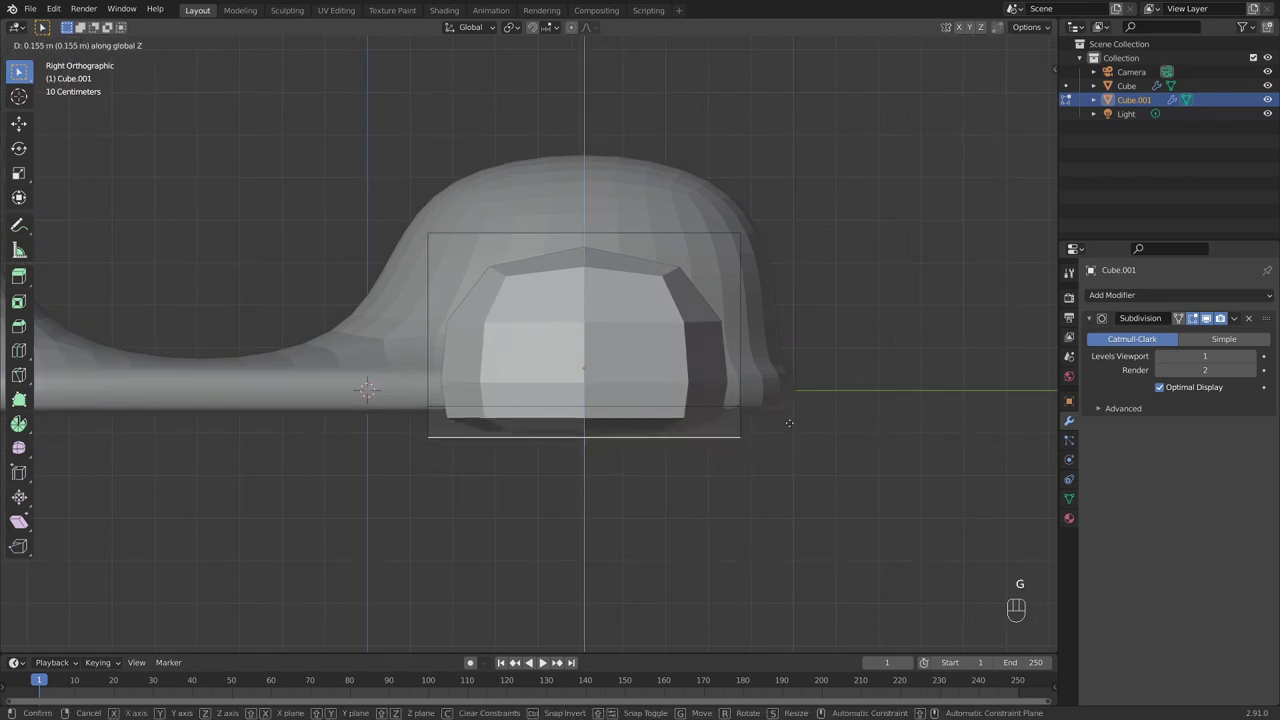
{"action": "left_click", "coordinate": [789, 424]}
{"action": "left_click", "coordinate": [780, 475]}
Add a vertical loop cut around the side cube, slid about 0.48 toward the base, and return to Object Mode
{"action": "middle_click_drag", "start_coordinate": [780, 475], "coordinate": [711, 353]}
{"action": "scroll", "coordinate": [787, 488], "scroll_direction": "down", "scroll_amount": 3}
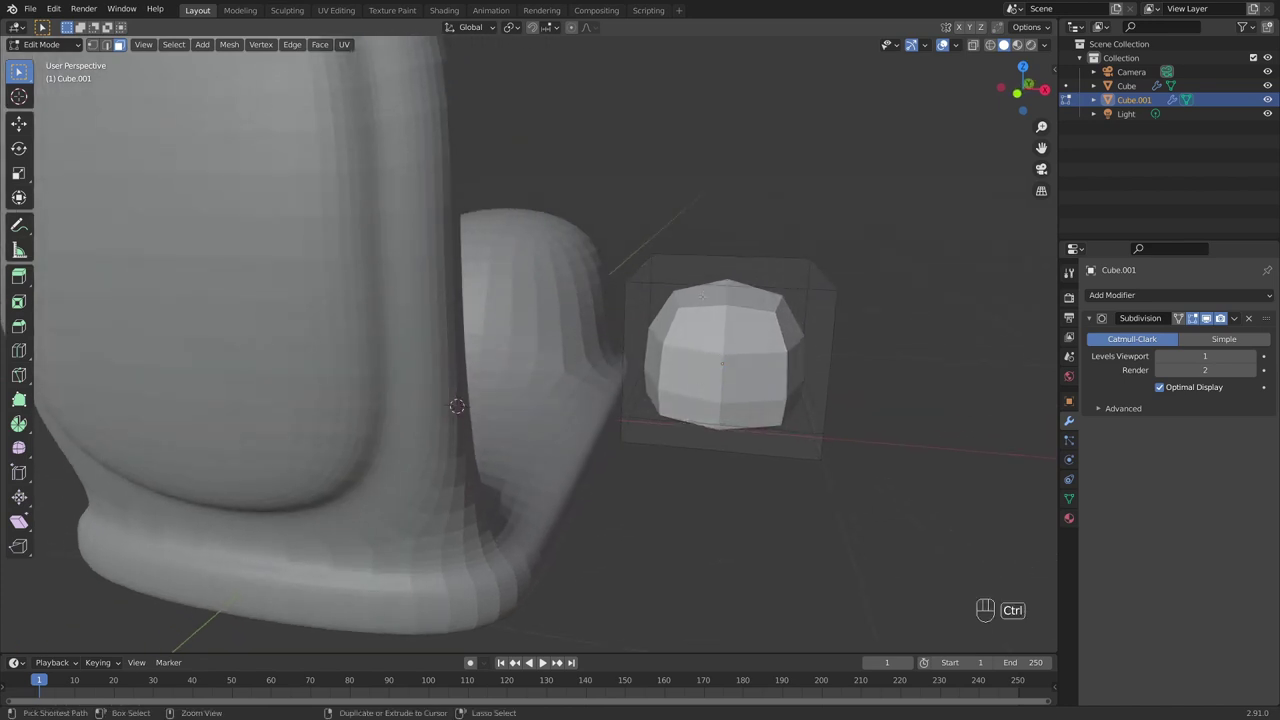
{"action": "left_click", "coordinate": [705, 290]}
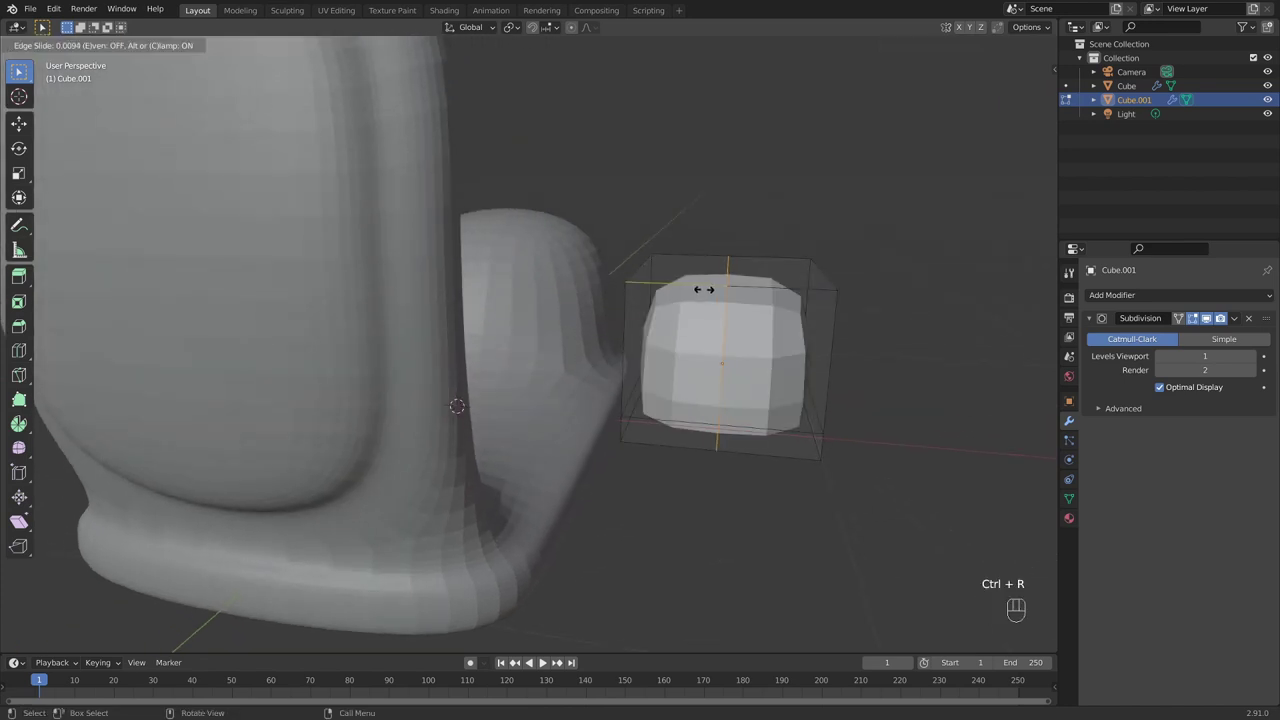
{"action": "left_click", "coordinate": [652, 281]}
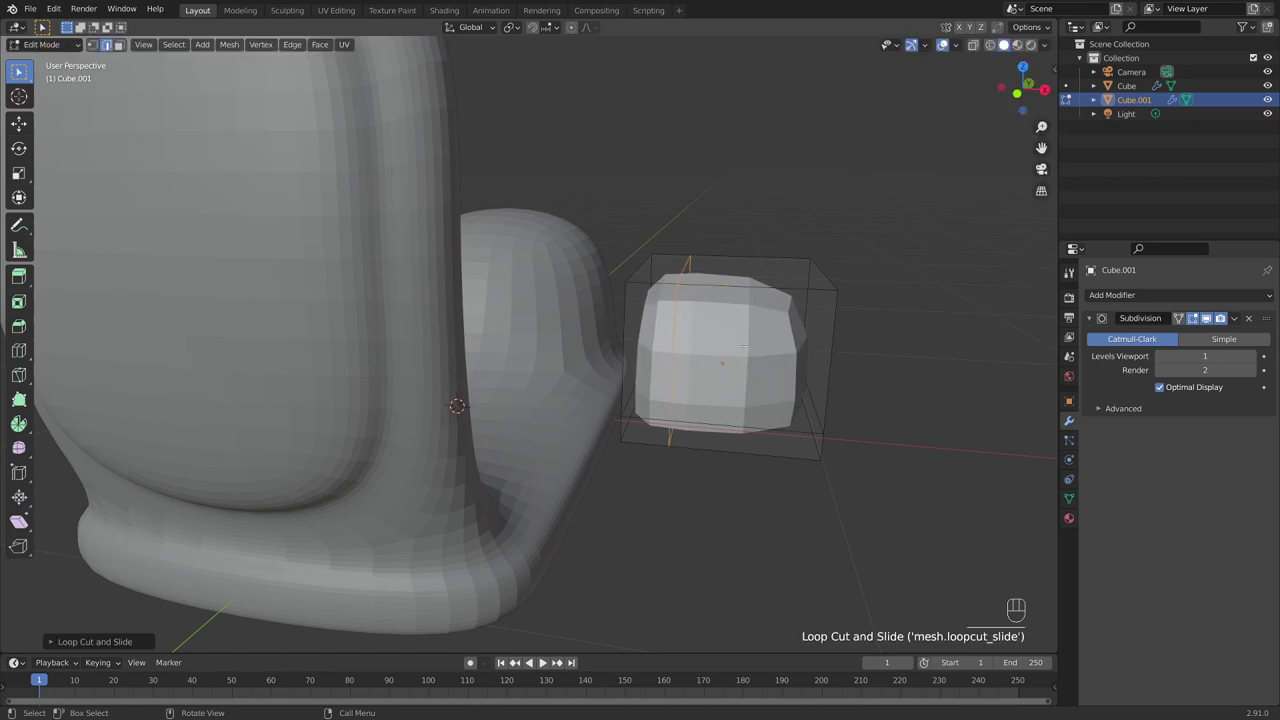
{"action": "middle_click_drag", "start_coordinate": [652, 281], "coordinate": [694, 335]}
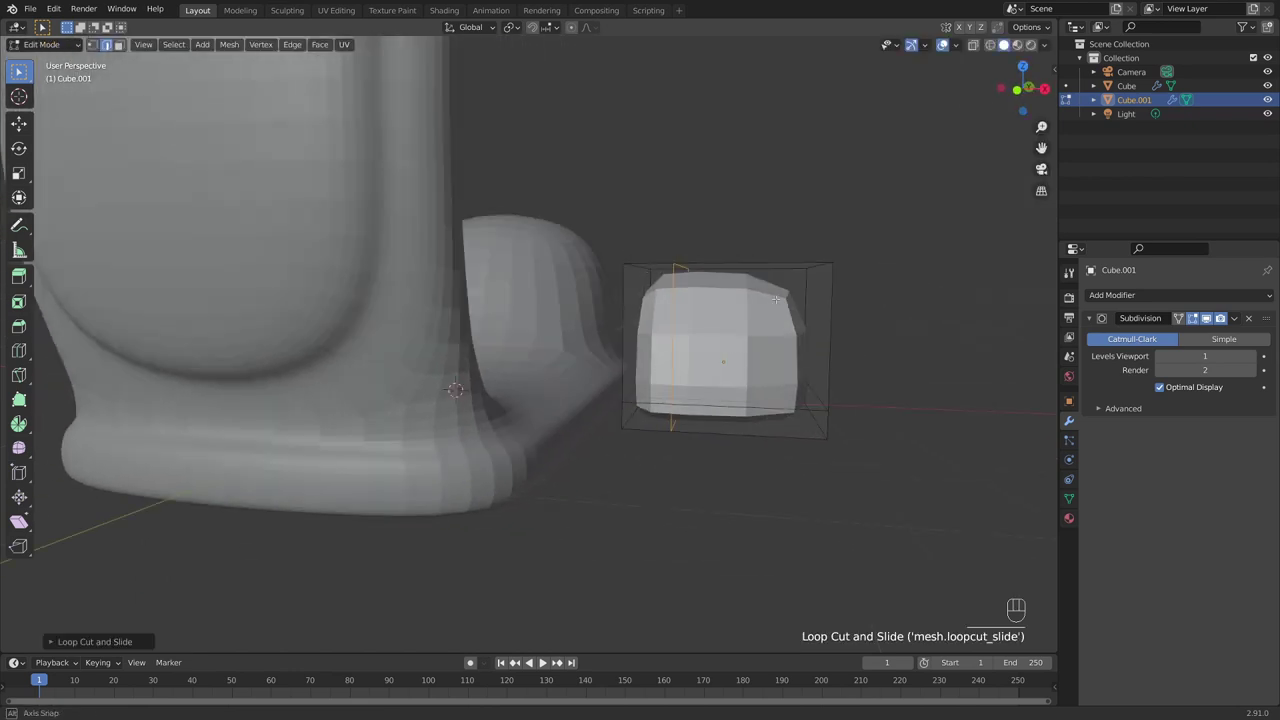
{"action": "middle_click_drag", "start_coordinate": [776, 299], "coordinate": [697, 323]}
{"action": "key", "text": "grave"}
{"action": "left_click", "coordinate": [619, 301]}
{"action": "middle_click_drag", "start_coordinate": [529, 177], "coordinate": [789, 378]}
{"action": "key", "text": "Tab"}
Move the side cube along negative X until it overlaps the side of the base beside the hump
{"action": "left_click", "coordinate": [858, 364]}
{"action": "left_click", "coordinate": [789, 378]}
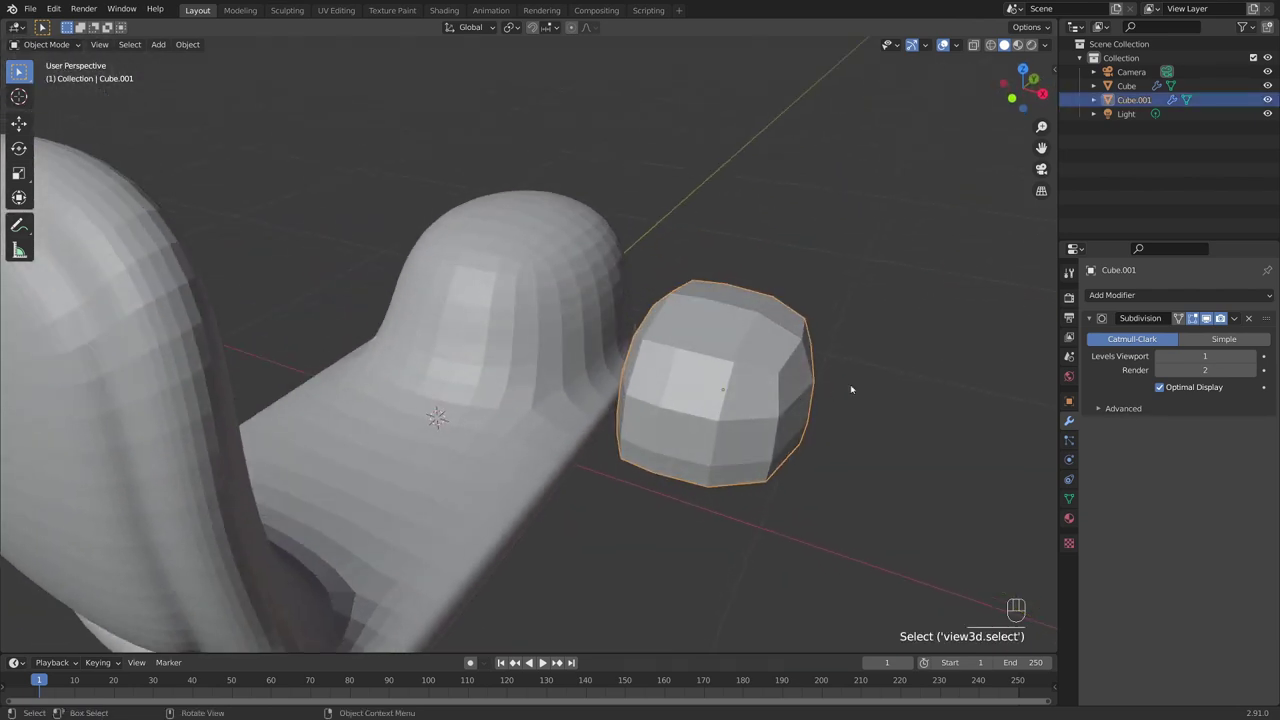
{"action": "key", "text": "g"}
{"action": "key", "text": "x"}
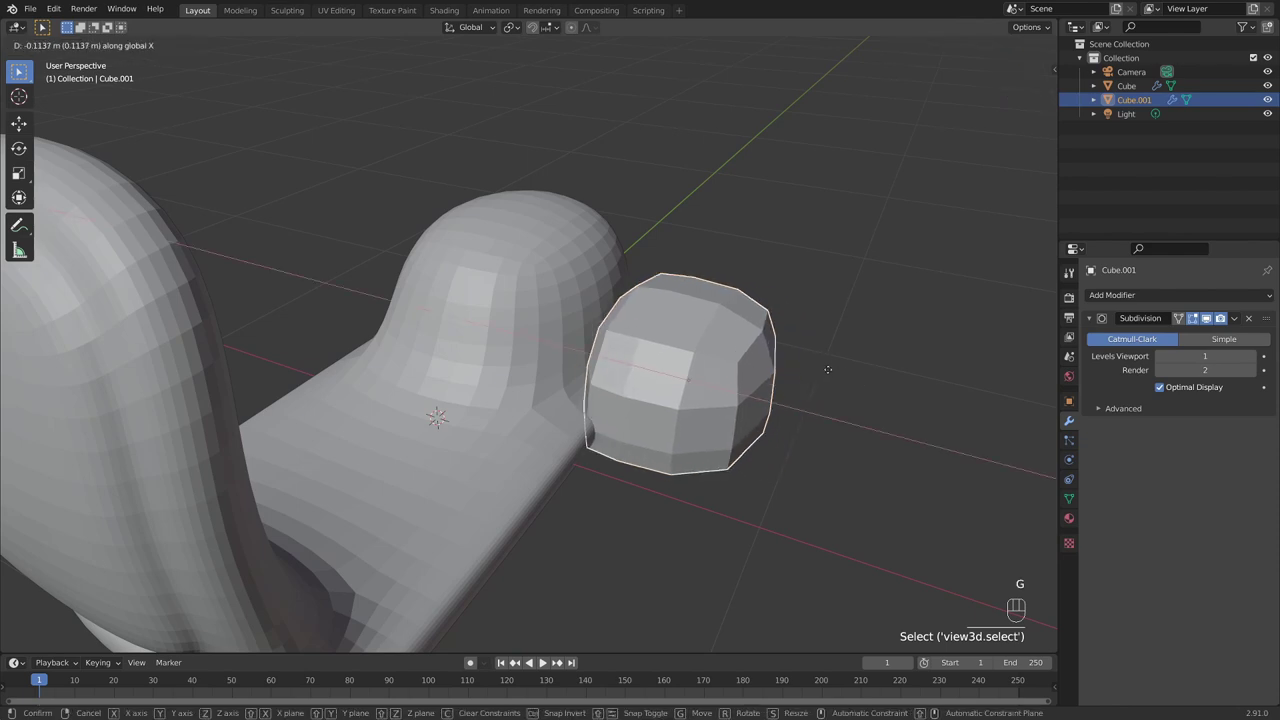
{"action": "left_click", "coordinate": [768, 359]}
{"action": "left_click", "coordinate": [814, 378]}
Scale the side cube down to about 0.87 and nudge it about 0.01 m up in the right view
{"action": "middle_click_drag", "start_coordinate": [814, 378], "coordinate": [740, 345]}
{"action": "key", "text": "s"}
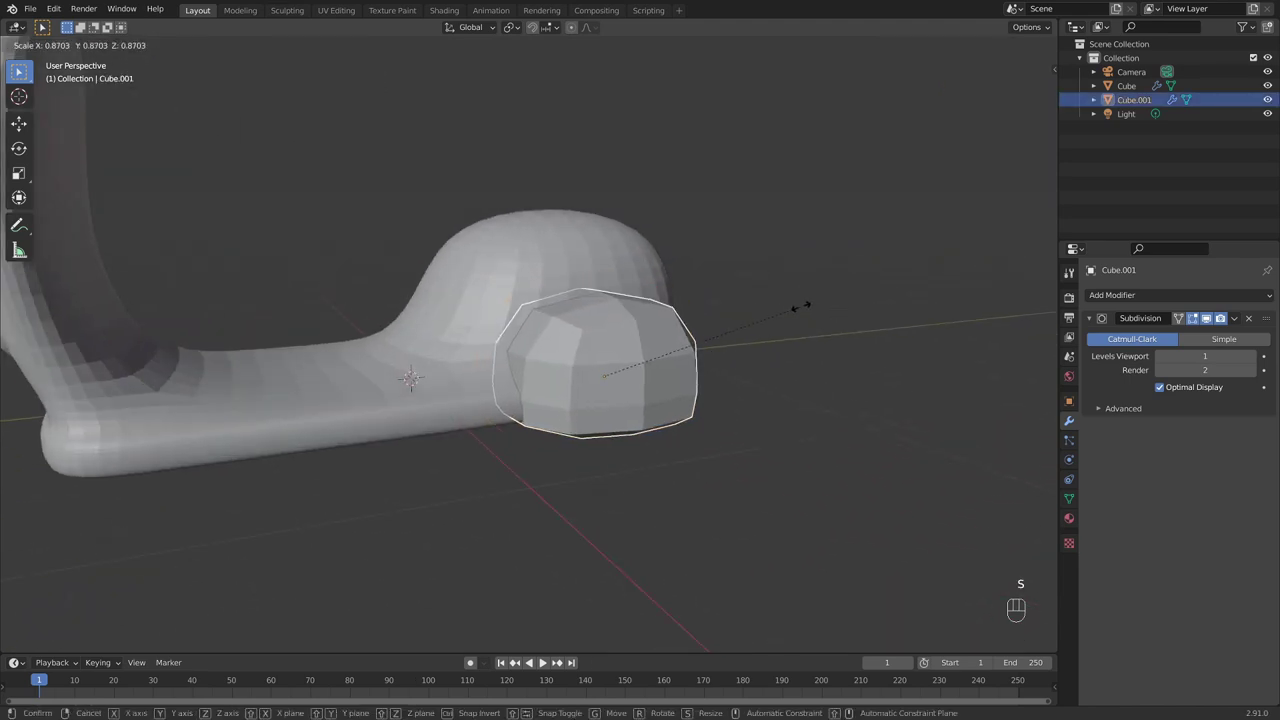
{"action": "left_click", "coordinate": [800, 306]}
{"action": "middle_click_drag", "start_coordinate": [814, 331], "coordinate": [854, 346]}
{"action": "left_click", "coordinate": [616, 358]}
{"action": "key", "text": "g"}
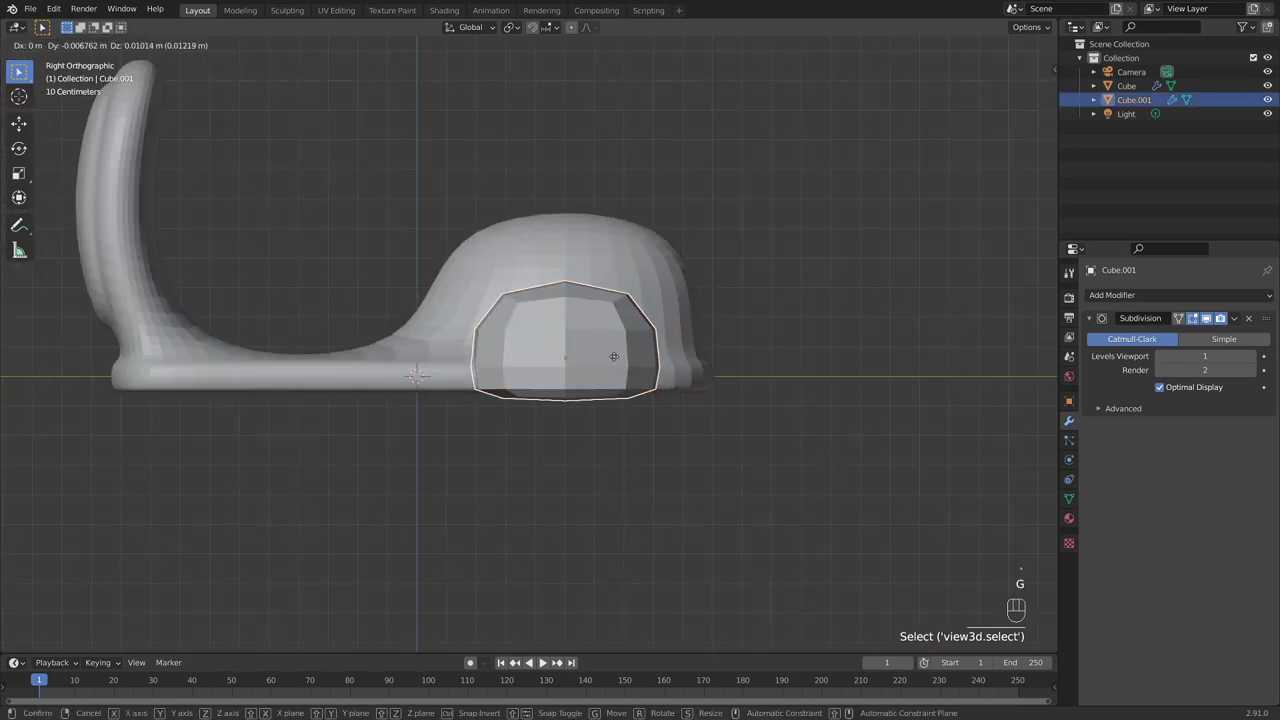
{"action": "left_click", "coordinate": [612, 357]}
{"action": "left_click", "coordinate": [743, 357]}
Add an X-axis Mirror modifier to the side cube with Cube as mirror object, placed above the Subdivision modifier
{"action": "middle_click_drag", "start_coordinate": [743, 357], "coordinate": [675, 352]}
{"action": "middle_click_drag", "start_coordinate": [871, 352], "coordinate": [980, 370]}
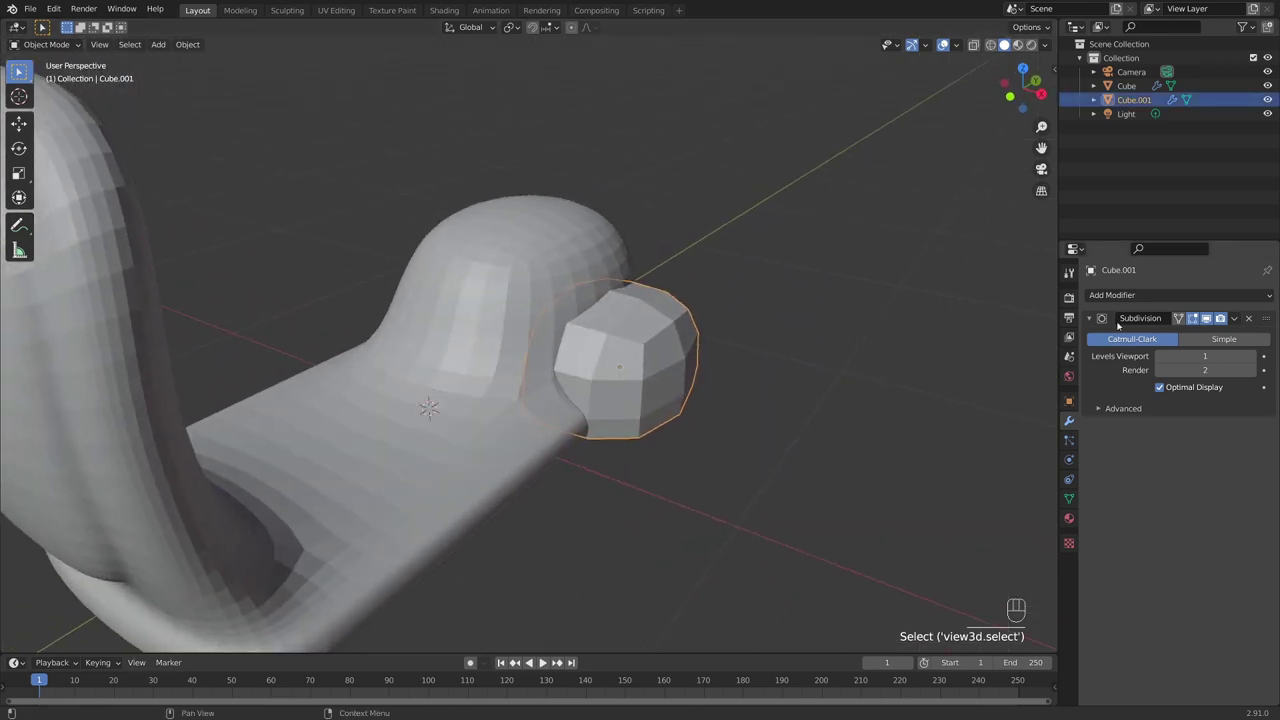
{"action": "left_click", "coordinate": [1137, 296]}
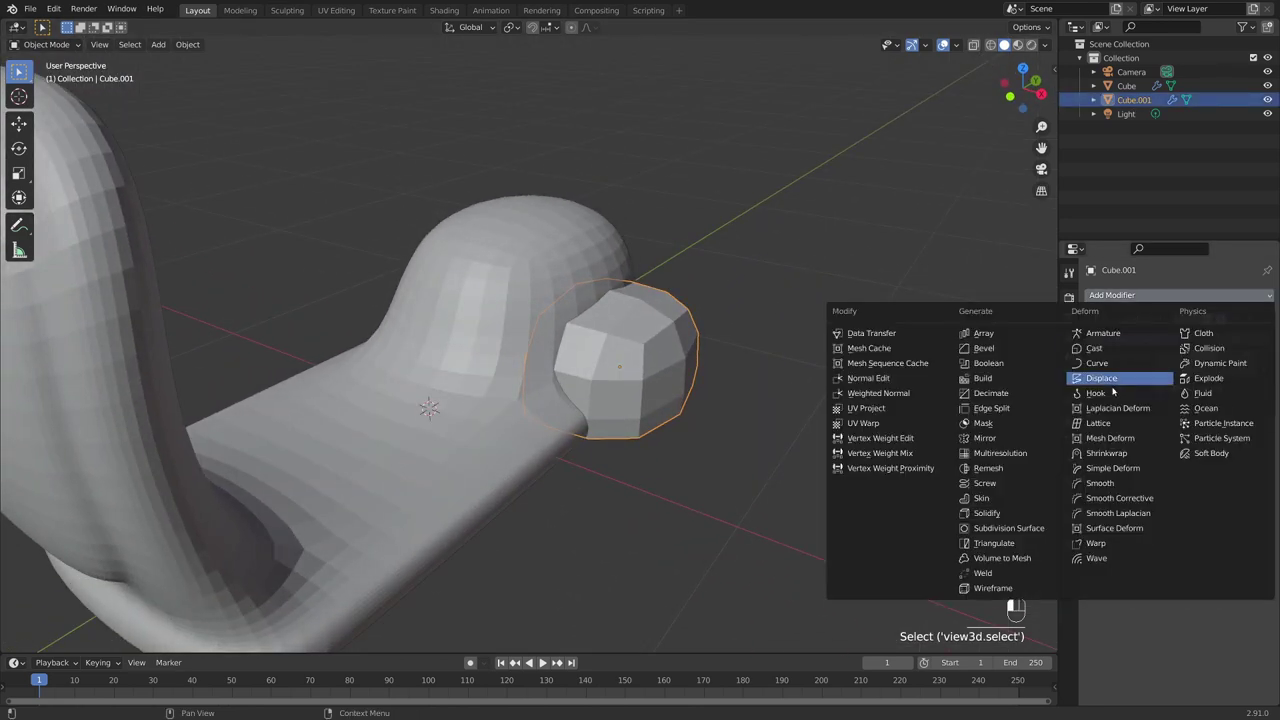
{"action": "left_click", "coordinate": [1015, 442]}
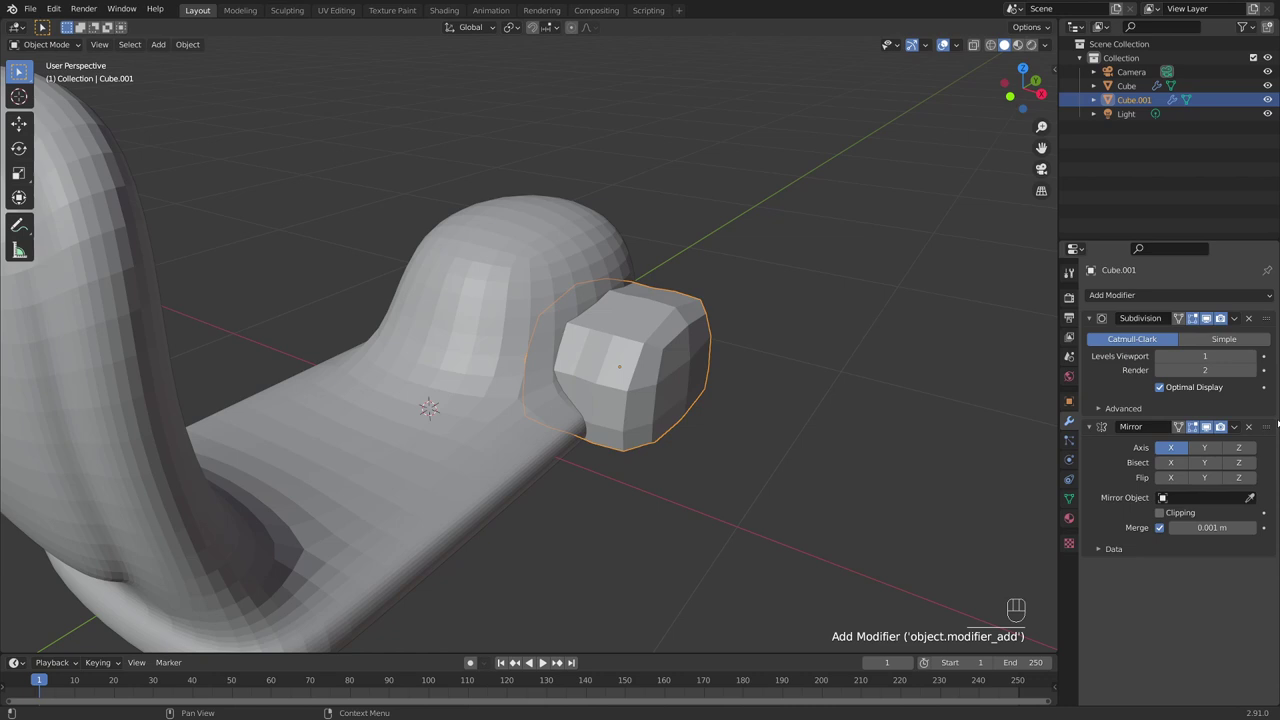
{"action": "left_click", "coordinate": [508, 254]}
{"action": "left_click_drag", "start_coordinate": [1266, 428], "coordinate": [1266, 318]}
Raise the side part's Subdivision viewport level to 3
{"action": "left_click", "coordinate": [829, 371]}
{"action": "middle_click_drag", "start_coordinate": [829, 371], "coordinate": [752, 351]}
{"action": "left_click", "coordinate": [1252, 498]}
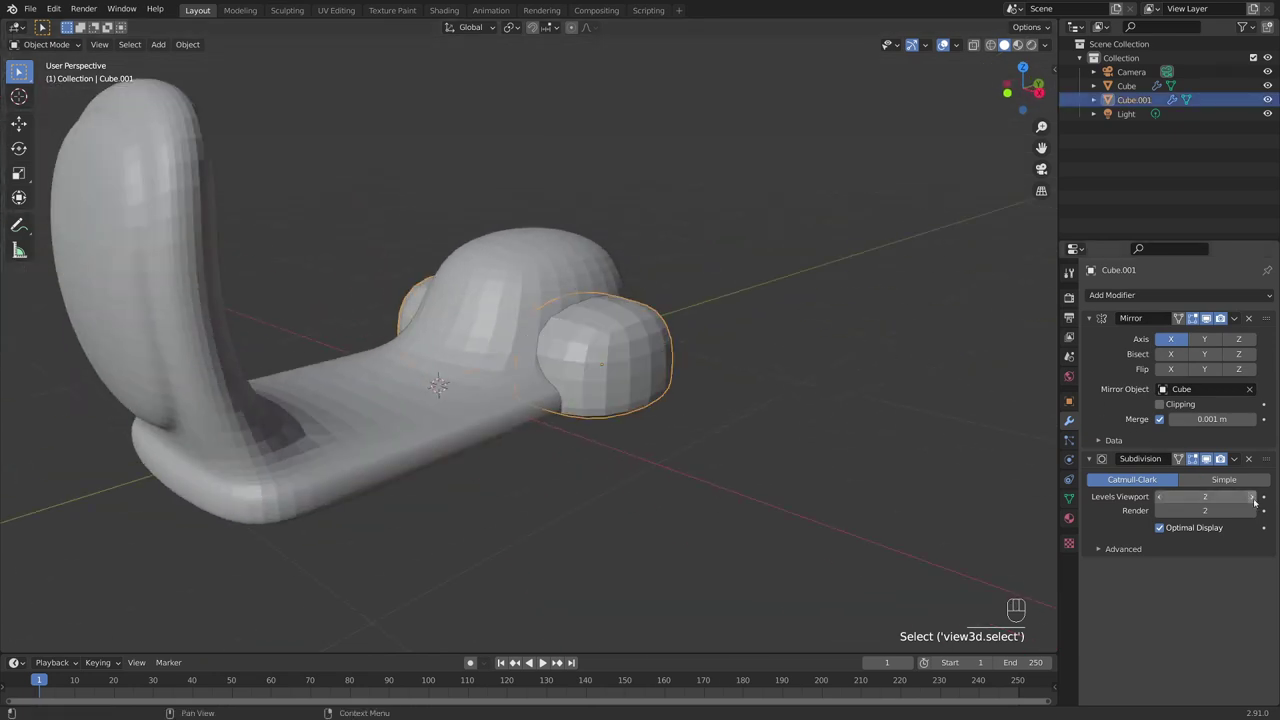
{"action": "left_click", "coordinate": [794, 371]}
Extrude the side part's bottom band of faces outward along their normals by about 0.16, and leave Edit Mode
{"action": "mouse_move", "coordinate": [794, 371]}
{"action": "middle_mouse_down"}
{"action": "mouse_move", "coordinate": [430, 372]}
{"action": "mouse_move", "coordinate": [789, 372]}
{"action": "mouse_move", "coordinate": [617, 366]}
{"action": "mouse_move", "coordinate": [600, 375]}
{"action": "mouse_move", "coordinate": [617, 391]}
{"action": "mouse_move", "coordinate": [703, 411]}
{"action": "mouse_move", "coordinate": [662, 397]}
{"action": "mouse_move", "coordinate": [666, 437]}
{"action": "mouse_move", "coordinate": [689, 434]}
{"action": "mouse_move", "coordinate": [616, 410]}
{"action": "middle_mouse_up"}
{"action": "scroll", "coordinate": [640, 360], "scroll_direction": "up", "scroll_amount": 5}
{"action": "left_click", "coordinate": [697, 401]}
{"action": "key", "text": "Tab"}
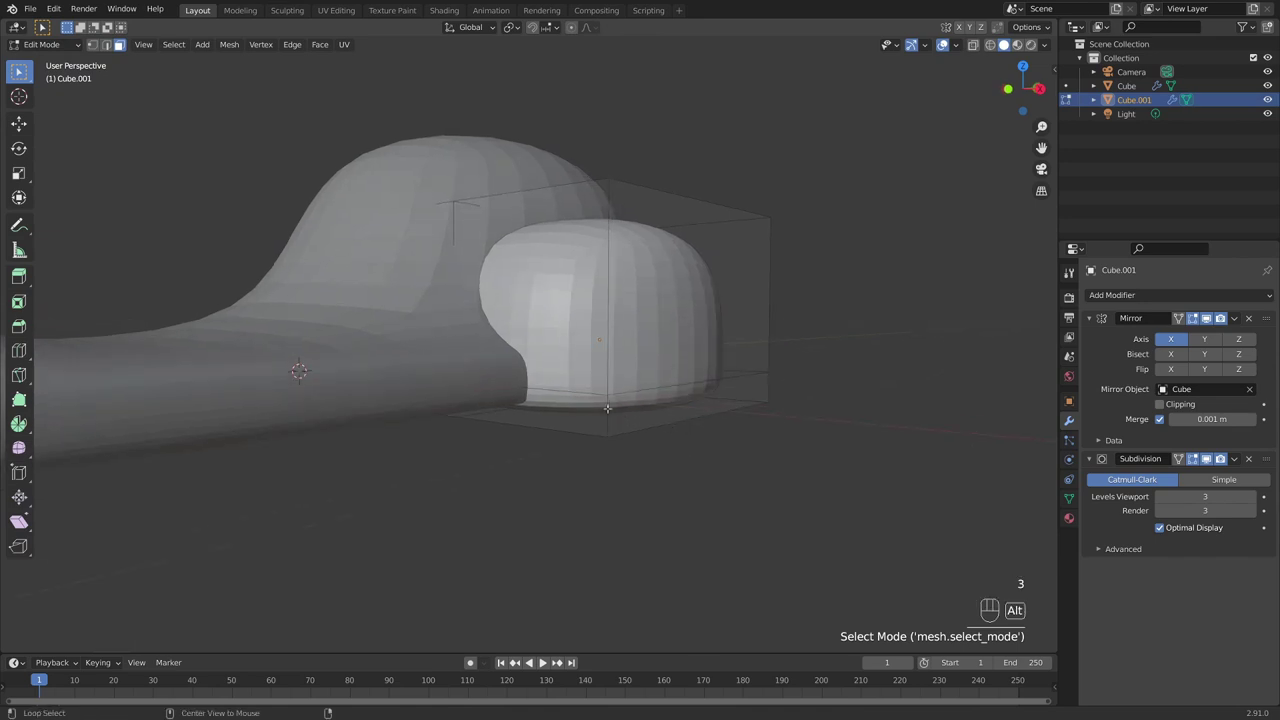
{"action": "left_click", "coordinate": [607, 408], "text": "alt"}
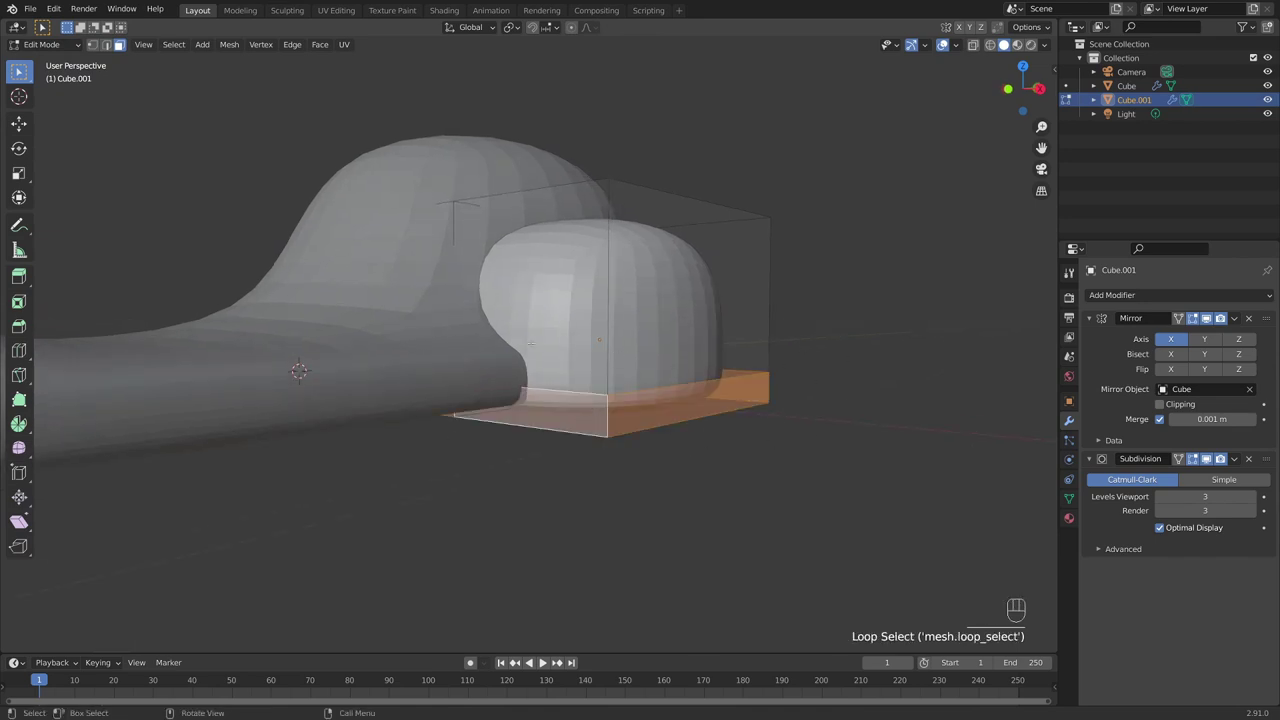
{"action": "middle_click_drag", "start_coordinate": [531, 343], "coordinate": [755, 397]}
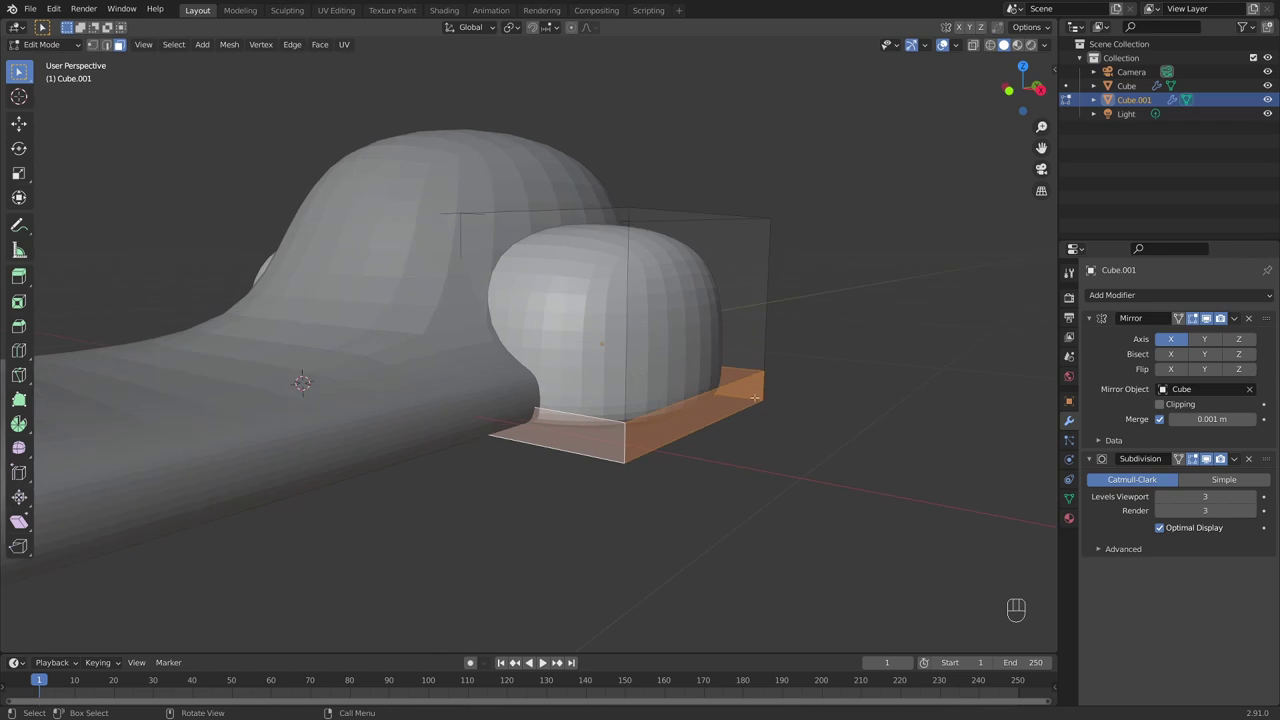
{"action": "key", "text": "alt+e"}
{"action": "left_click", "coordinate": [812, 414]}
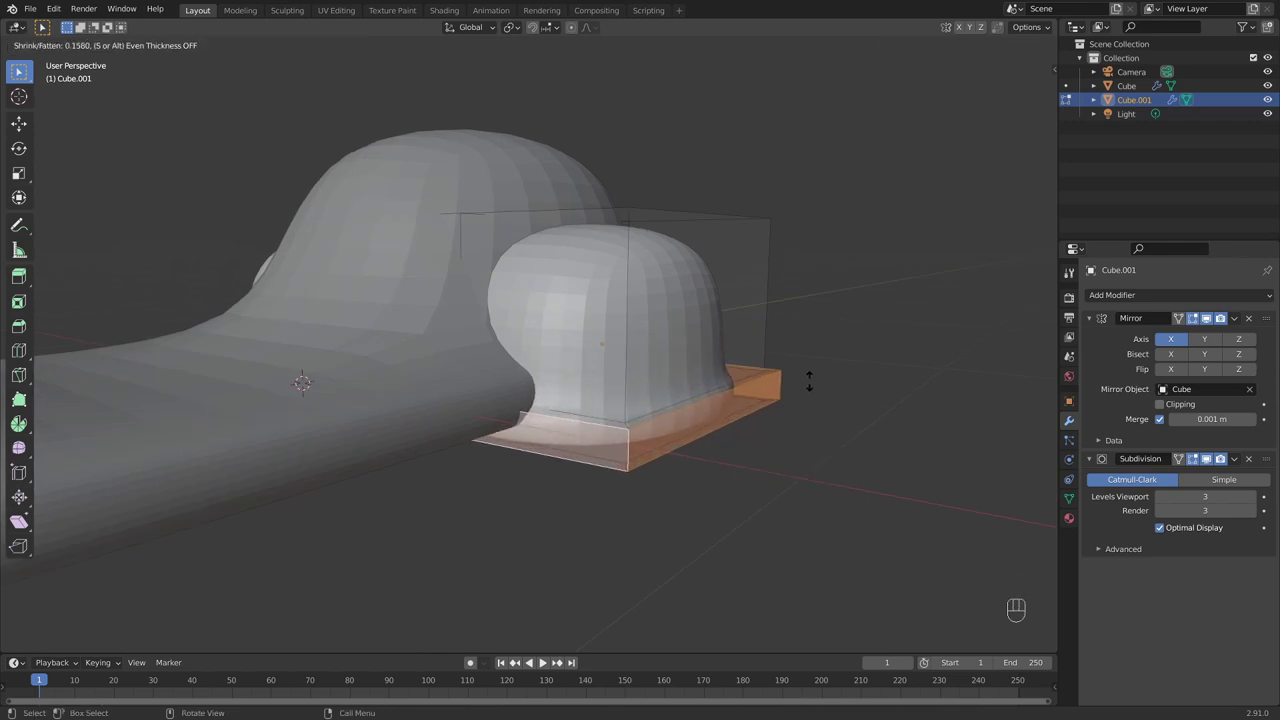
{"action": "left_click", "coordinate": [810, 382]}
{"action": "key", "text": "Tab"}
Raise the side part along Z by about 0.03 m to bring its underside near the base's underside
{"action": "left_click", "coordinate": [828, 397]}
{"action": "middle_click_drag", "start_coordinate": [828, 397], "coordinate": [827, 394]}
{"action": "left_click", "coordinate": [724, 384]}
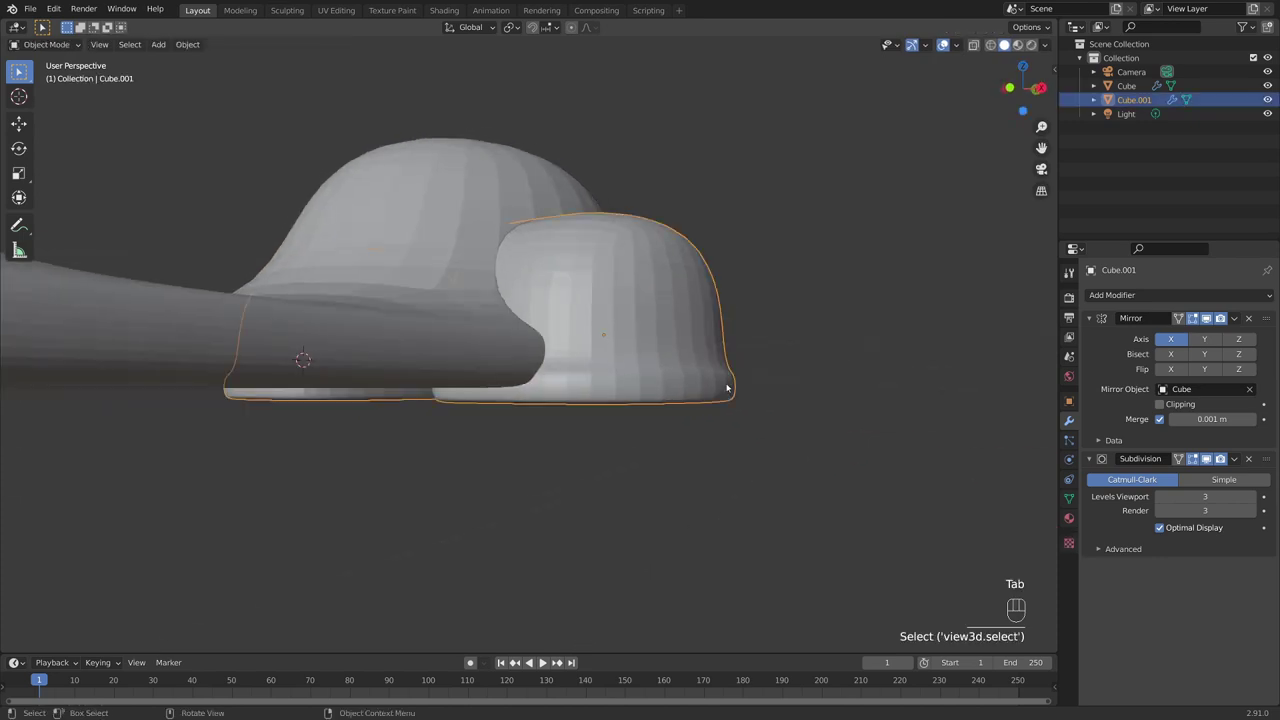
{"action": "middle_click_drag", "start_coordinate": [728, 386], "coordinate": [751, 394]}
{"action": "key", "text": "g"}
{"action": "key", "text": "z"}
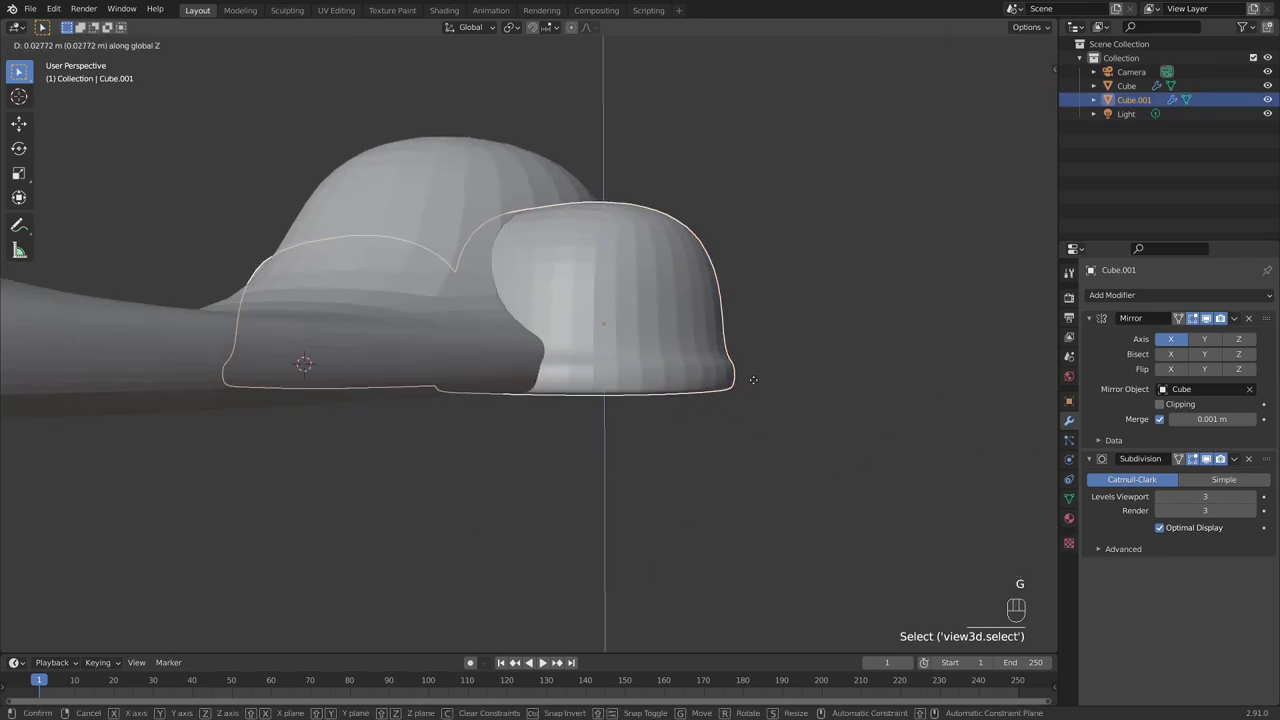
{"action": "left_click", "coordinate": [753, 374]}
{"action": "left_click", "coordinate": [753, 374]}
Nudge the side part slightly further up along Z and deselect it
{"action": "middle_click_drag", "start_coordinate": [753, 374], "coordinate": [657, 386]}
{"action": "left_click", "coordinate": [627, 365]}
{"action": "key", "text": "g"}
{"action": "key", "text": "z"}
{"action": "left_click", "coordinate": [634, 359]}
{"action": "left_click", "coordinate": [714, 377]}
{"action": "scroll", "coordinate": [715, 378], "scroll_direction": "down", "scroll_amount": 2}
{"action": "scroll", "coordinate": [660, 391], "scroll_direction": "up", "scroll_amount": 4}
{"action": "scroll", "coordinate": [657, 386], "scroll_direction": "up", "scroll_amount": 1}
{"action": "scroll", "coordinate": [600, 386], "scroll_direction": "down", "scroll_amount": 1}
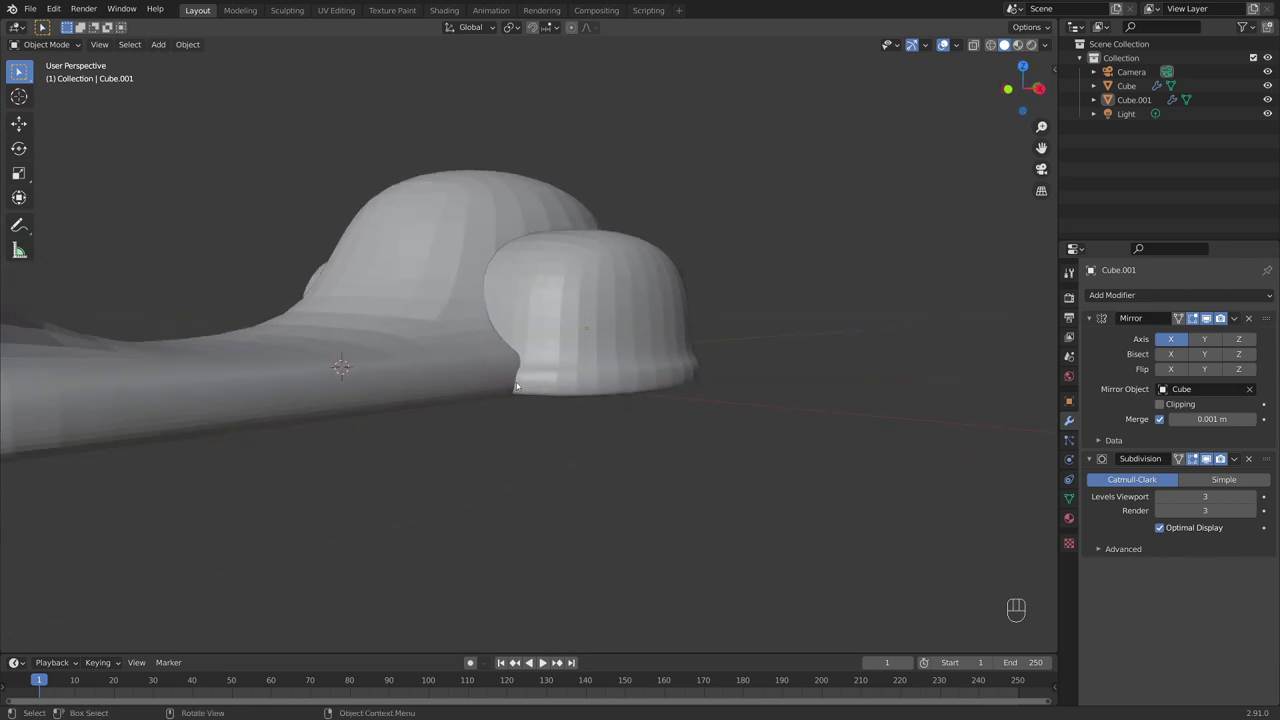
{"action": "middle_click_drag", "start_coordinate": [520, 386], "coordinate": [438, 400]}
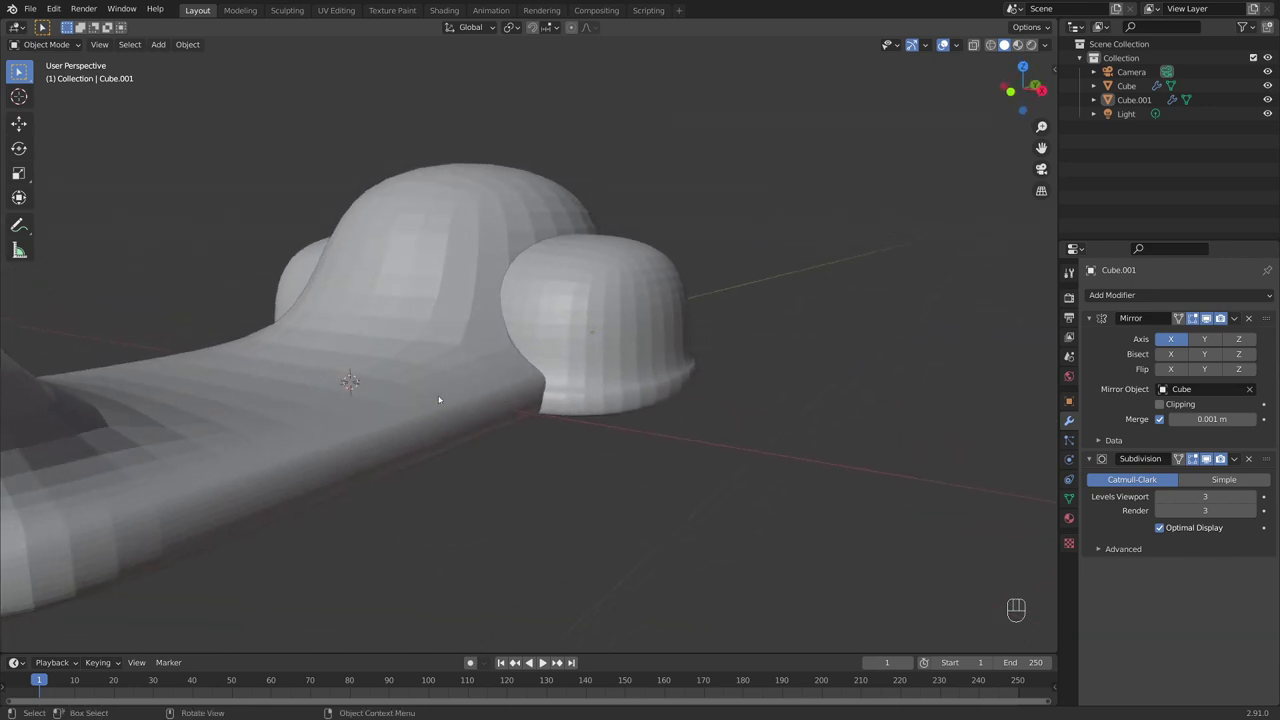
Select the narrow face loop on top of the side part's lower rim and move it up about 0.037 m along Z
{"action": "left_click", "coordinate": [642, 380]}
{"action": "middle_click_drag", "start_coordinate": [642, 380], "coordinate": [583, 370]}
{"action": "middle_click_drag", "start_coordinate": [592, 368], "coordinate": [689, 430]}
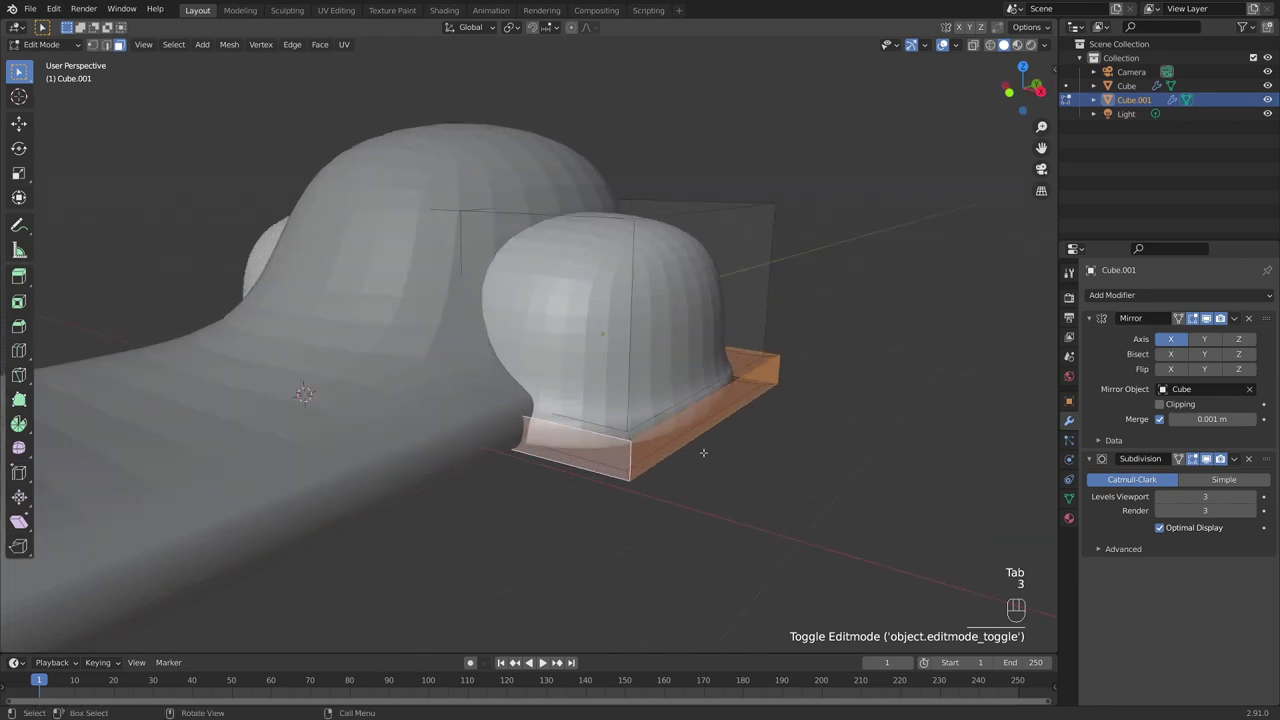
{"action": "scroll", "coordinate": [673, 468], "scroll_direction": "up", "scroll_amount": 2}
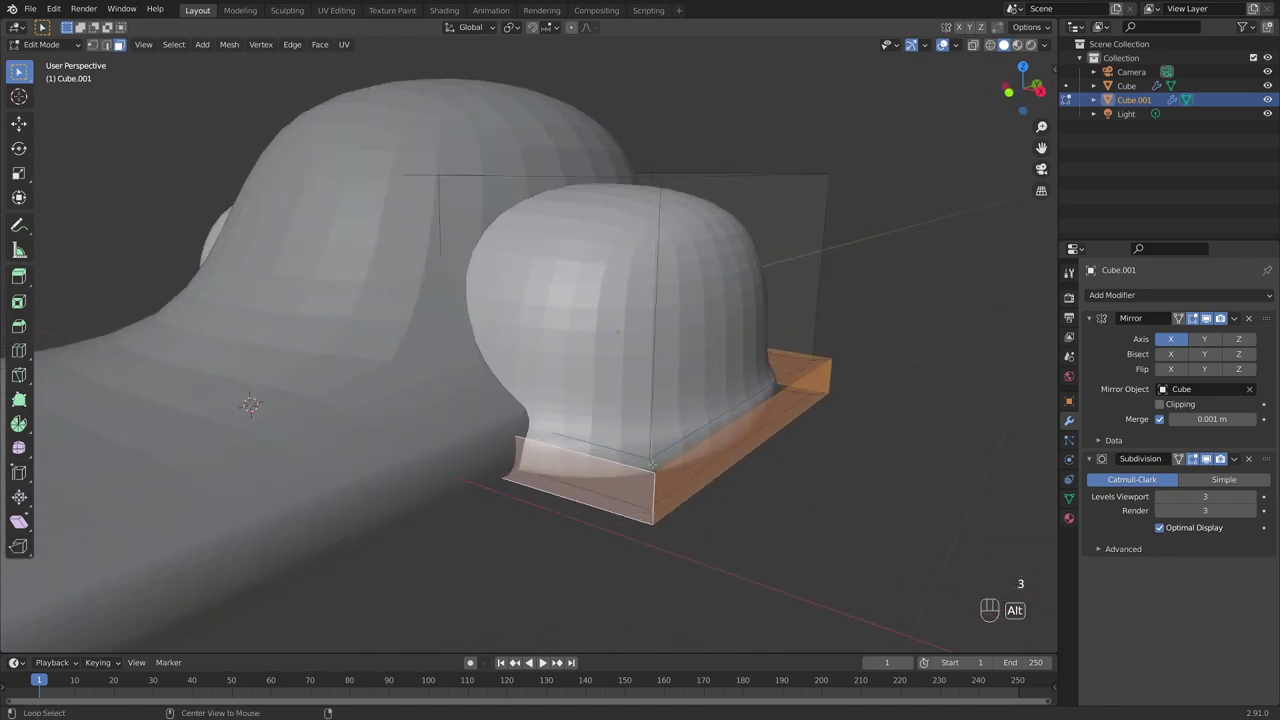
{"action": "left_click", "coordinate": [651, 464], "text": "alt"}
{"action": "scroll", "coordinate": [630, 455], "scroll_direction": "up", "scroll_amount": 4}
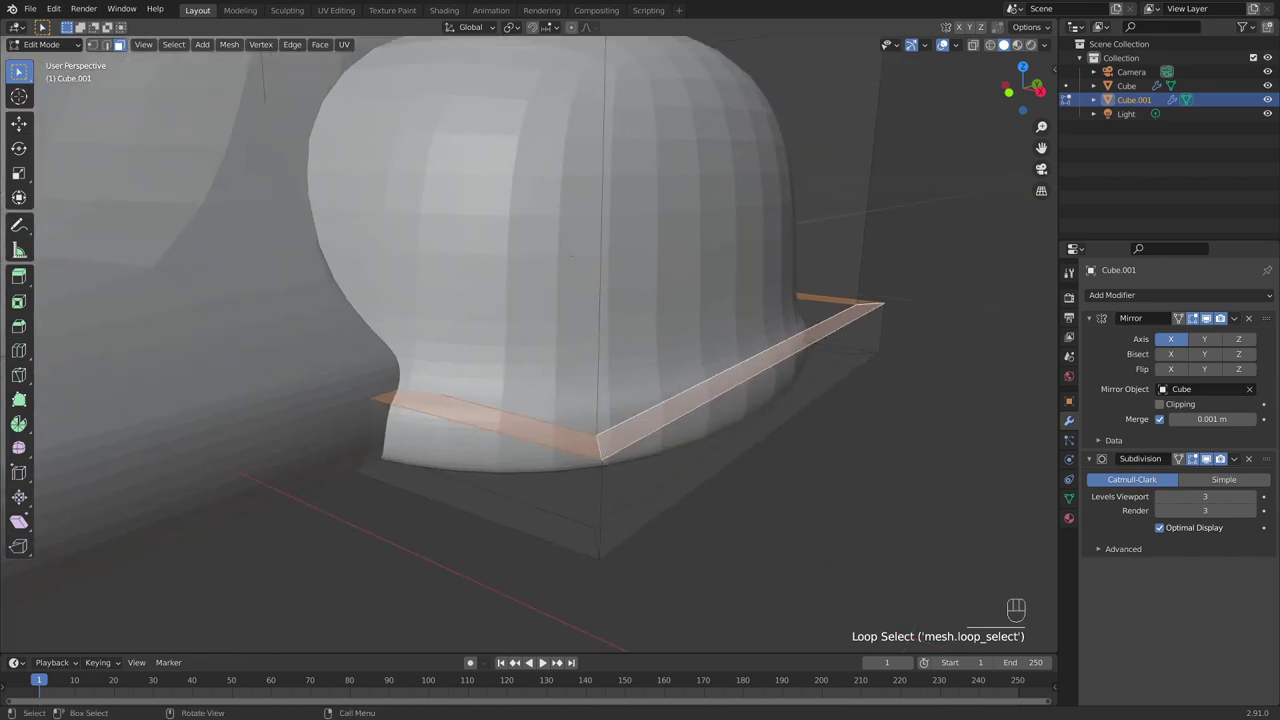
{"action": "scroll", "coordinate": [595, 450], "scroll_direction": "down", "scroll_amount": 1}
{"action": "scroll", "coordinate": [600, 448], "scroll_direction": "up", "scroll_amount": 1}
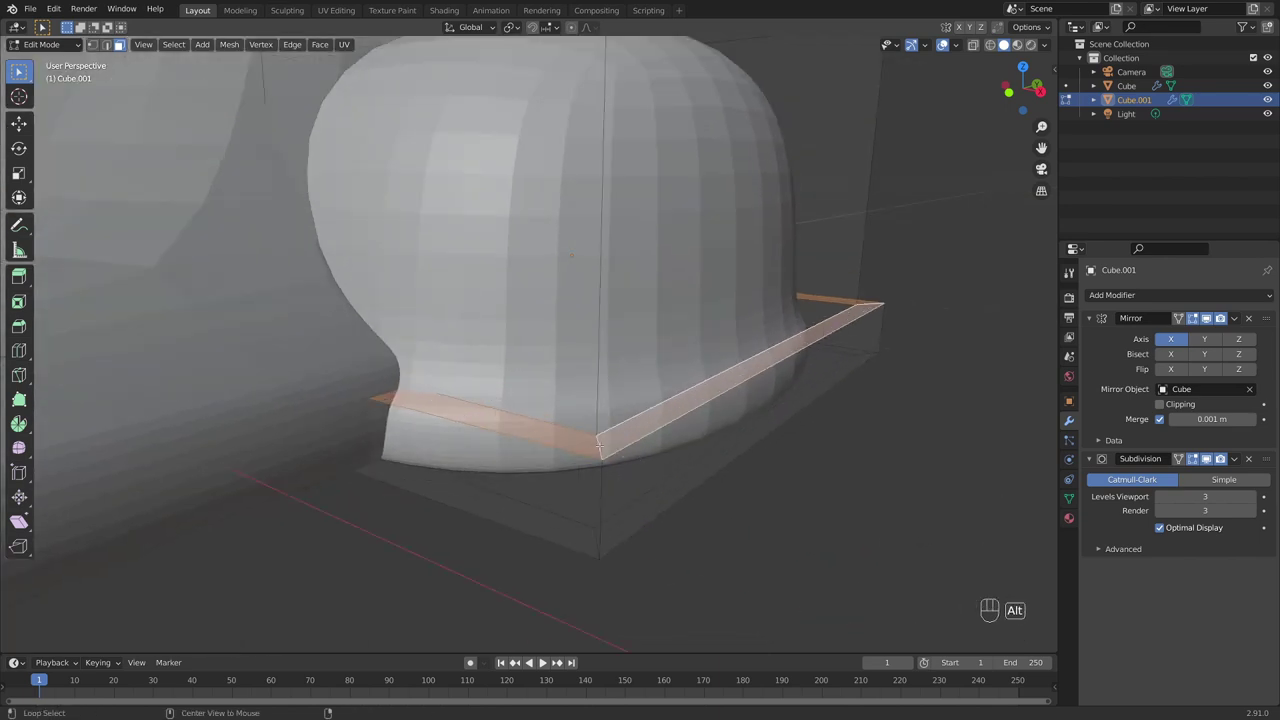
{"action": "mouse_move", "coordinate": [602, 448]}
{"action": "middle_mouse_down"}
{"action": "mouse_move", "coordinate": [614, 417]}
{"action": "mouse_move", "coordinate": [622, 450]}
{"action": "middle_mouse_up"}
{"action": "scroll", "coordinate": [754, 411], "scroll_direction": "down", "scroll_amount": 3}
{"action": "middle_click_drag", "start_coordinate": [752, 428], "coordinate": [721, 425]}
{"action": "scroll", "coordinate": [721, 425], "scroll_direction": "up", "scroll_amount": 2}
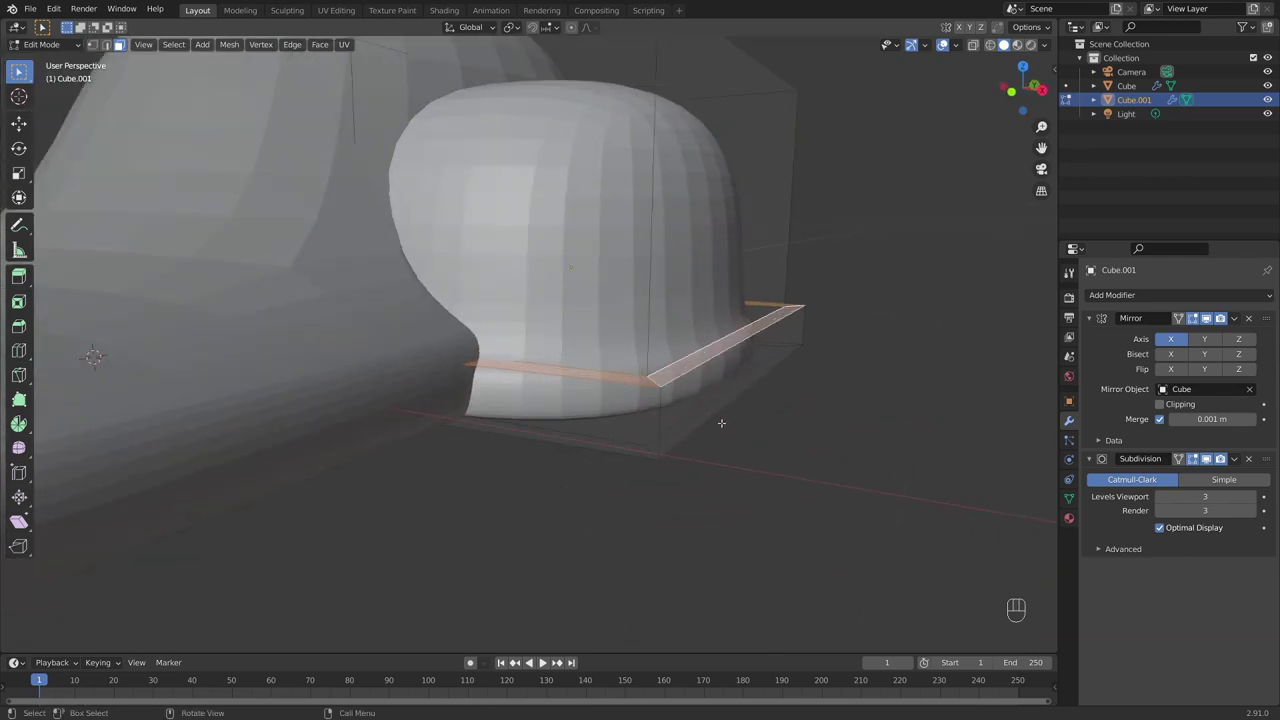
{"action": "key", "text": "g"}
{"action": "key", "text": "z"}
{"action": "key", "text": "shift"}
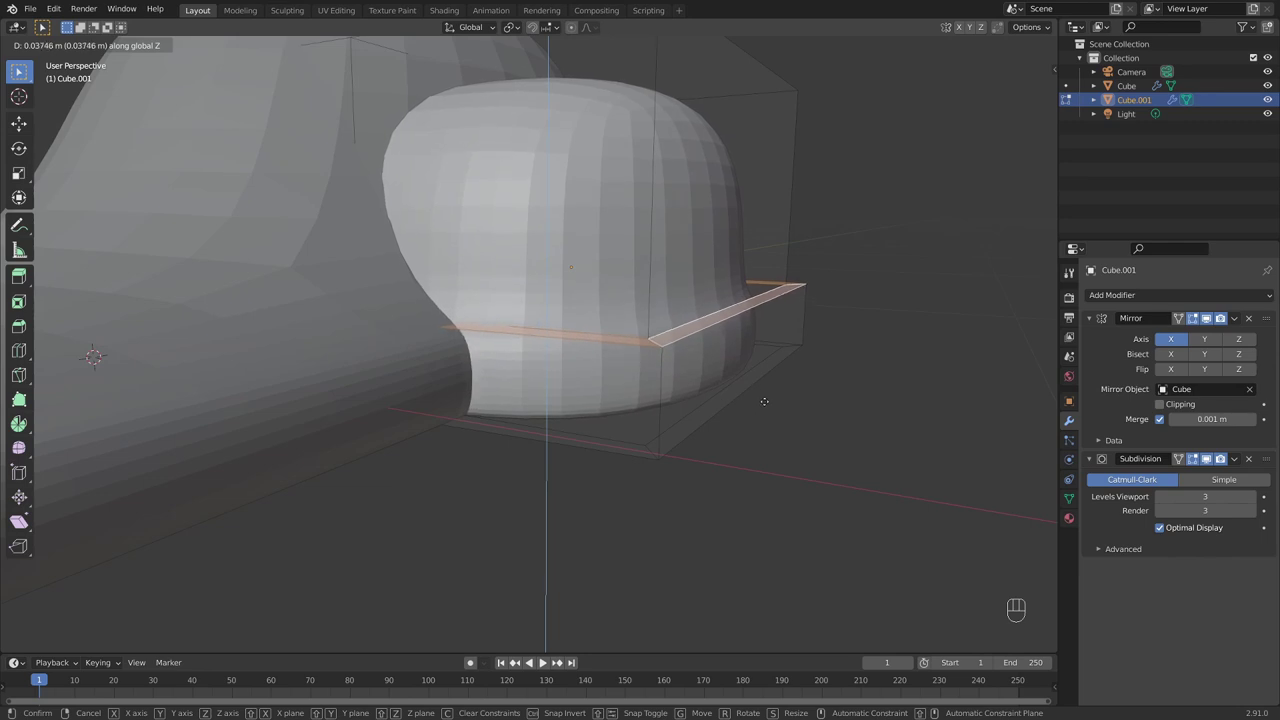
{"action": "left_click", "coordinate": [764, 401]}
{"action": "middle_click_drag", "start_coordinate": [760, 397], "coordinate": [418, 355]}
{"action": "key", "text": "Tab"}
{"action": "left_click", "coordinate": [509, 399]}
Apply smooth shading to the main scooter body and to the mirrored side part
{"action": "middle_click_drag", "start_coordinate": [253, 351], "coordinate": [502, 417]}
{"action": "middle_click_drag", "start_coordinate": [721, 363], "coordinate": [603, 411]}
{"action": "scroll", "coordinate": [468, 418], "scroll_direction": "up", "scroll_amount": 2}
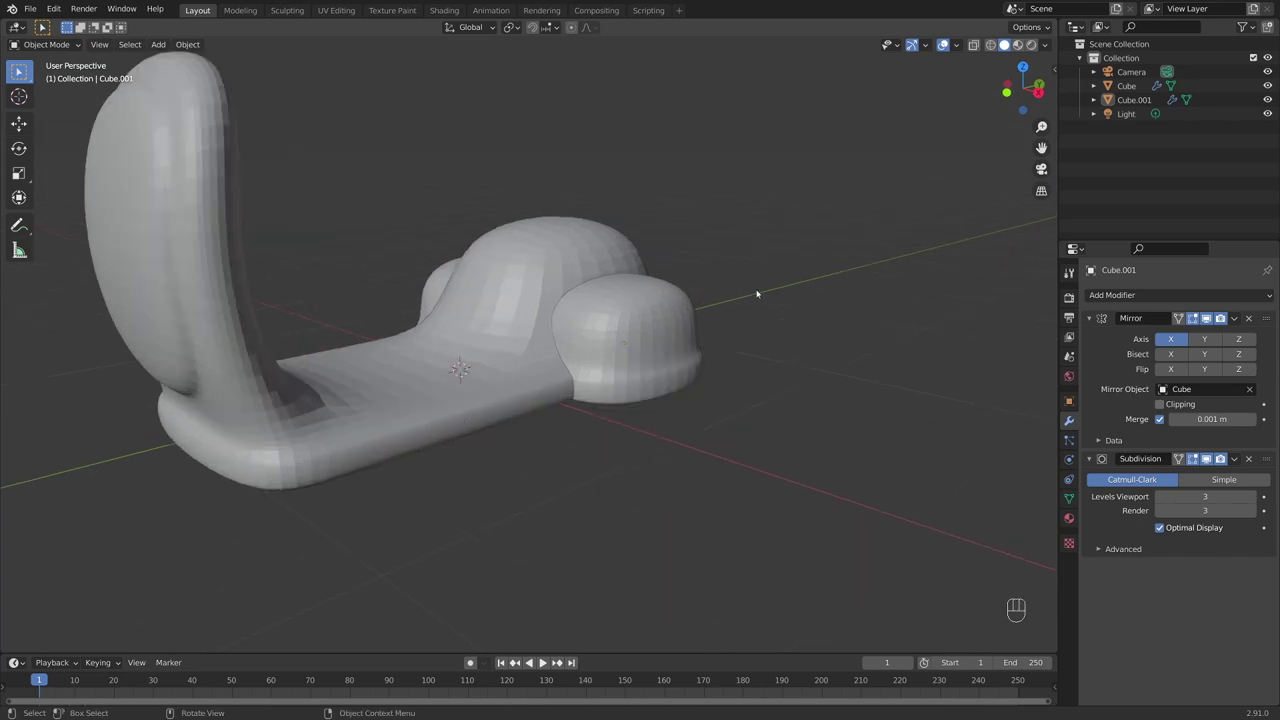
{"action": "middle_click_drag", "start_coordinate": [757, 291], "coordinate": [556, 345]}
{"action": "left_click", "coordinate": [556, 345]}
{"action": "right_click", "coordinate": [556, 345]}
{"action": "left_click", "coordinate": [556, 345]}
{"action": "left_click", "coordinate": [703, 353]}
{"action": "right_click", "coordinate": [703, 353]}
{"action": "left_click", "coordinate": [757, 350]}
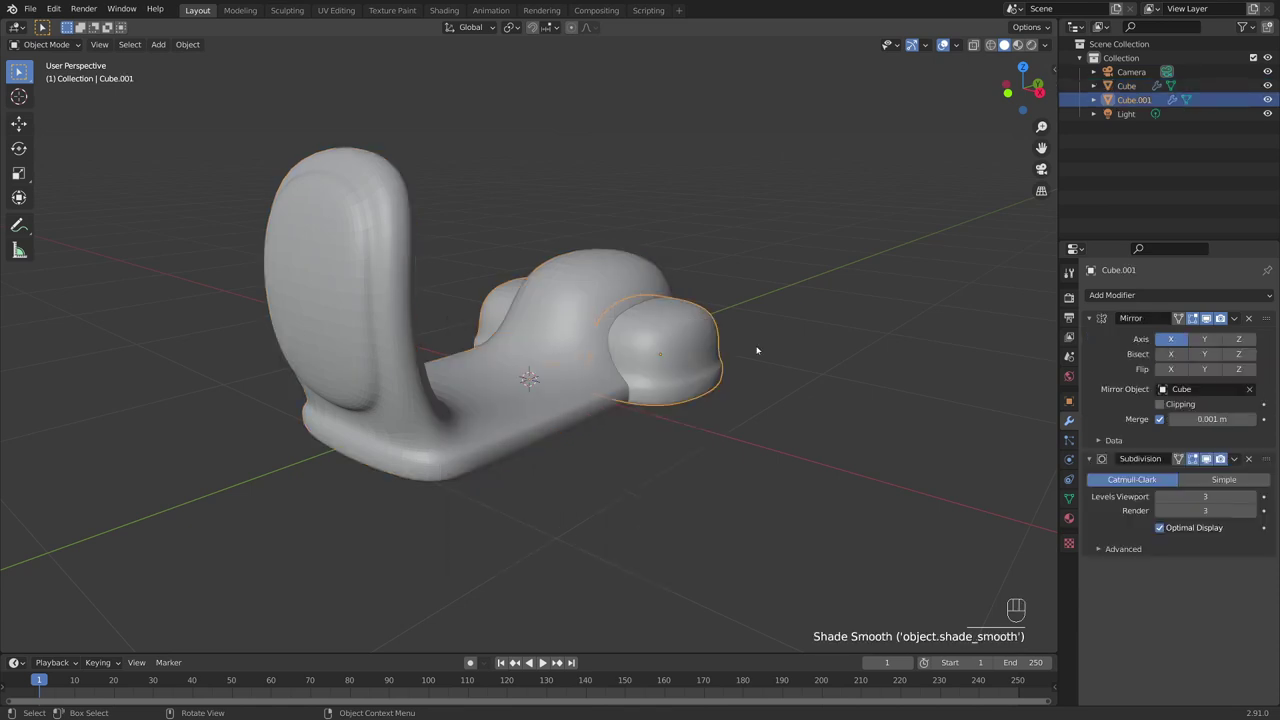
Examine the smooth-shaded body and side parts from the front and both sides
{"action": "mouse_move", "coordinate": [803, 350]}
{"action": "middle_mouse_down"}
{"action": "mouse_move", "coordinate": [783, 340]}
{"action": "mouse_move", "coordinate": [790, 351]}
{"action": "middle_mouse_up"}
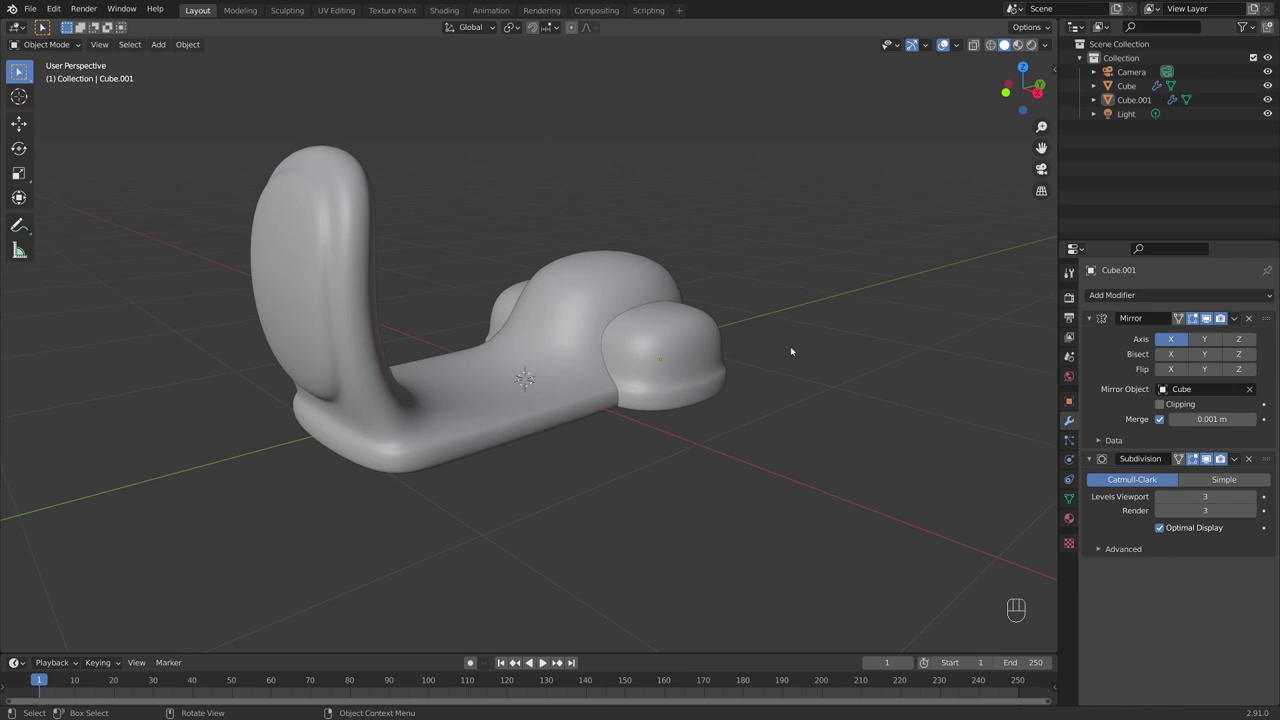
{"action": "middle_click_drag", "start_coordinate": [790, 351], "coordinate": [631, 303]}
{"action": "scroll", "coordinate": [628, 342], "scroll_direction": "up", "scroll_amount": 1}
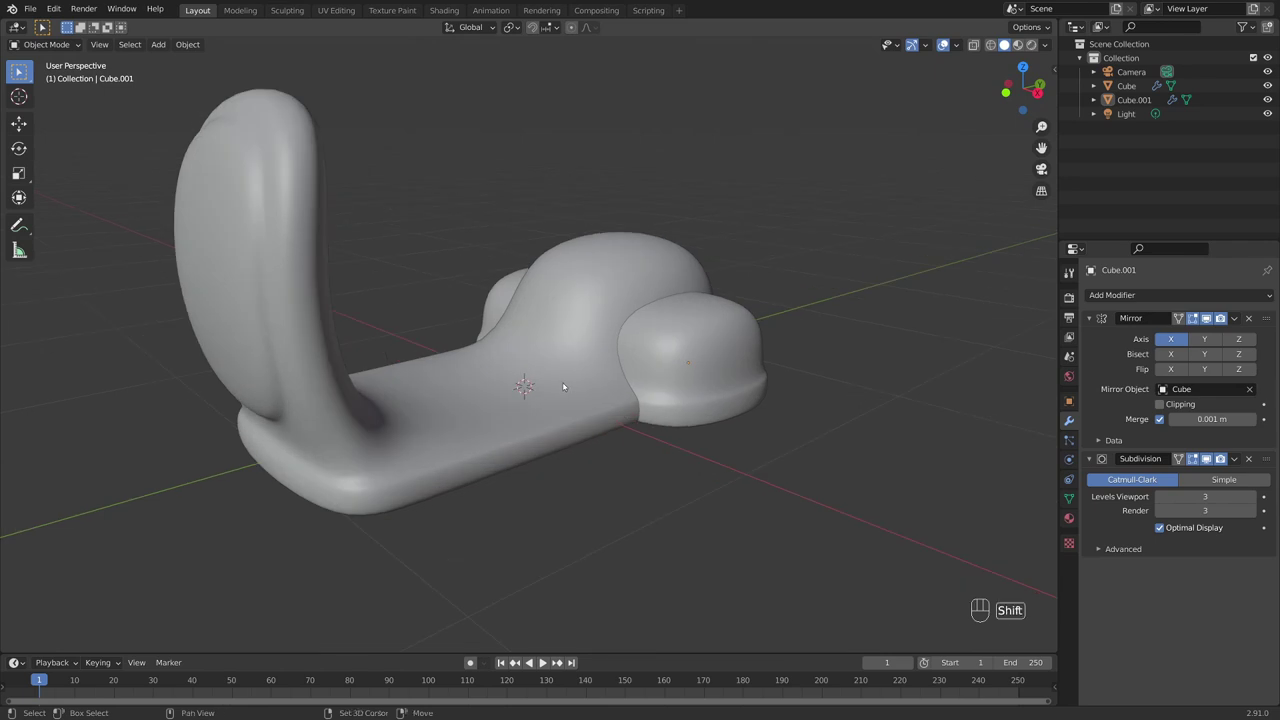
{"action": "middle_click_drag", "start_coordinate": [560, 383], "coordinate": [680, 388]}
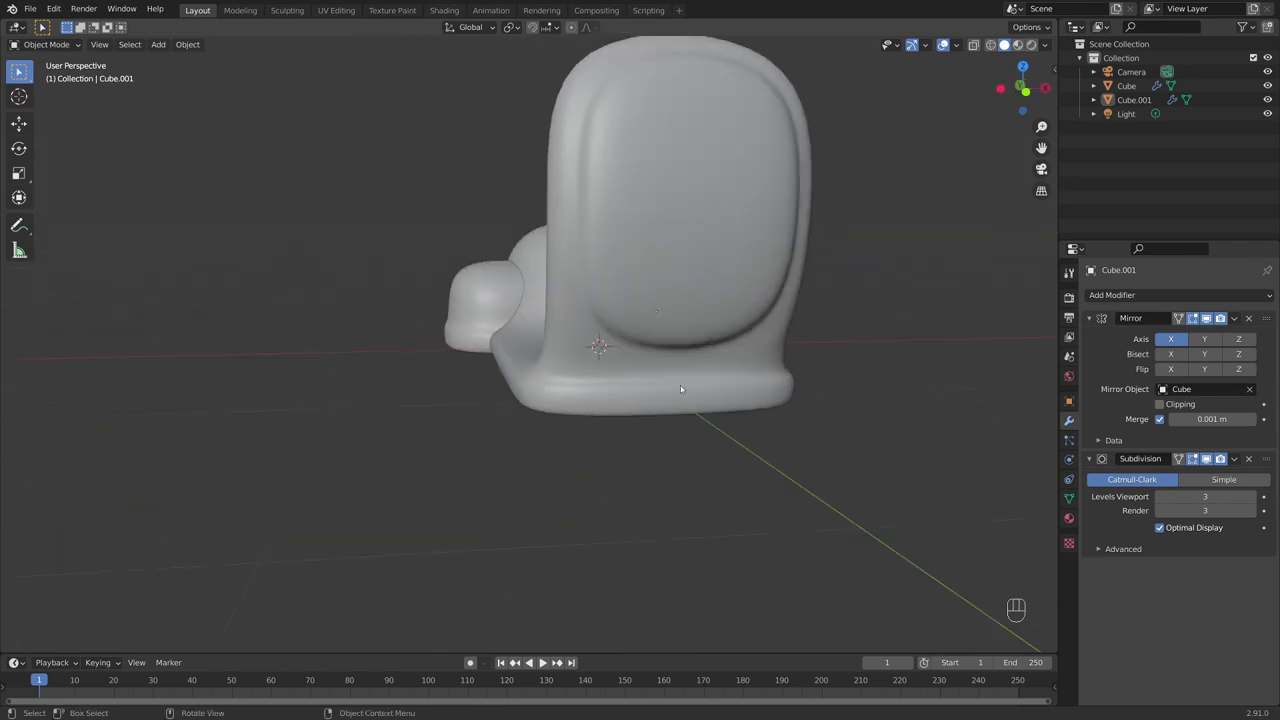
{"action": "middle_click_drag", "start_coordinate": [761, 384], "coordinate": [431, 369]}
{"action": "middle_click_drag", "start_coordinate": [598, 370], "coordinate": [641, 388]}
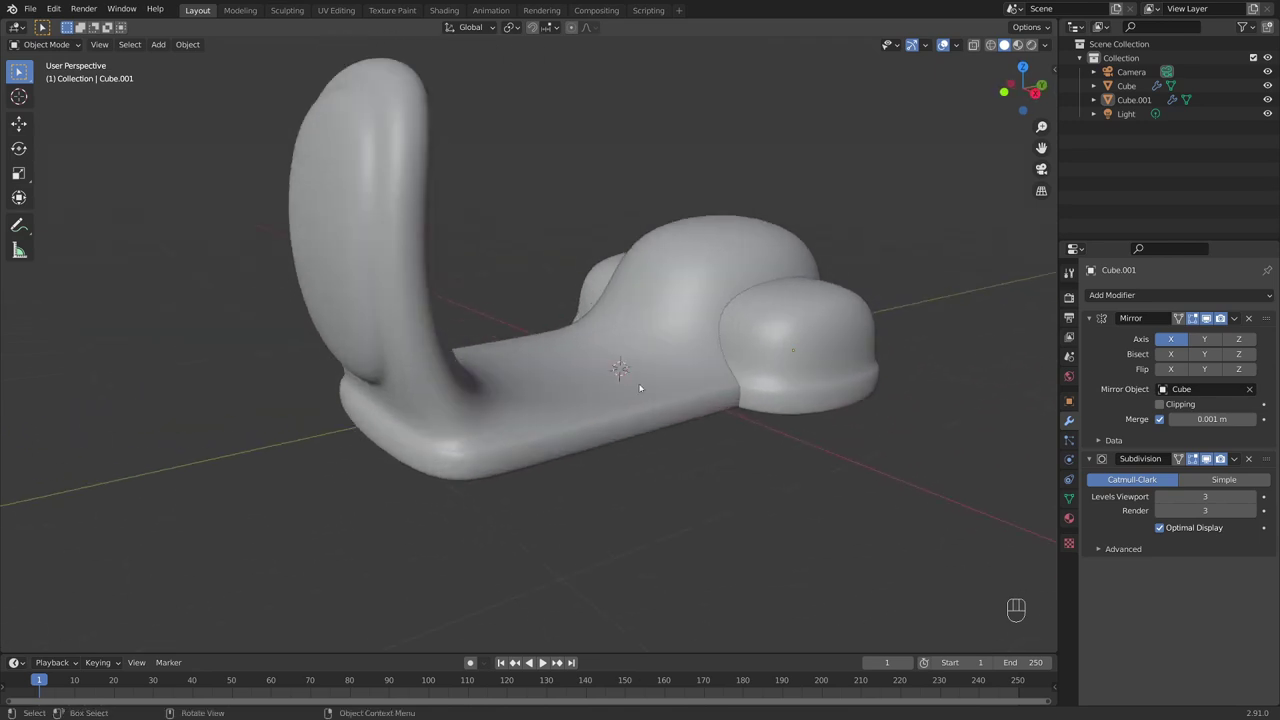
{"action": "middle_click_drag", "start_coordinate": [852, 349], "coordinate": [872, 384]}
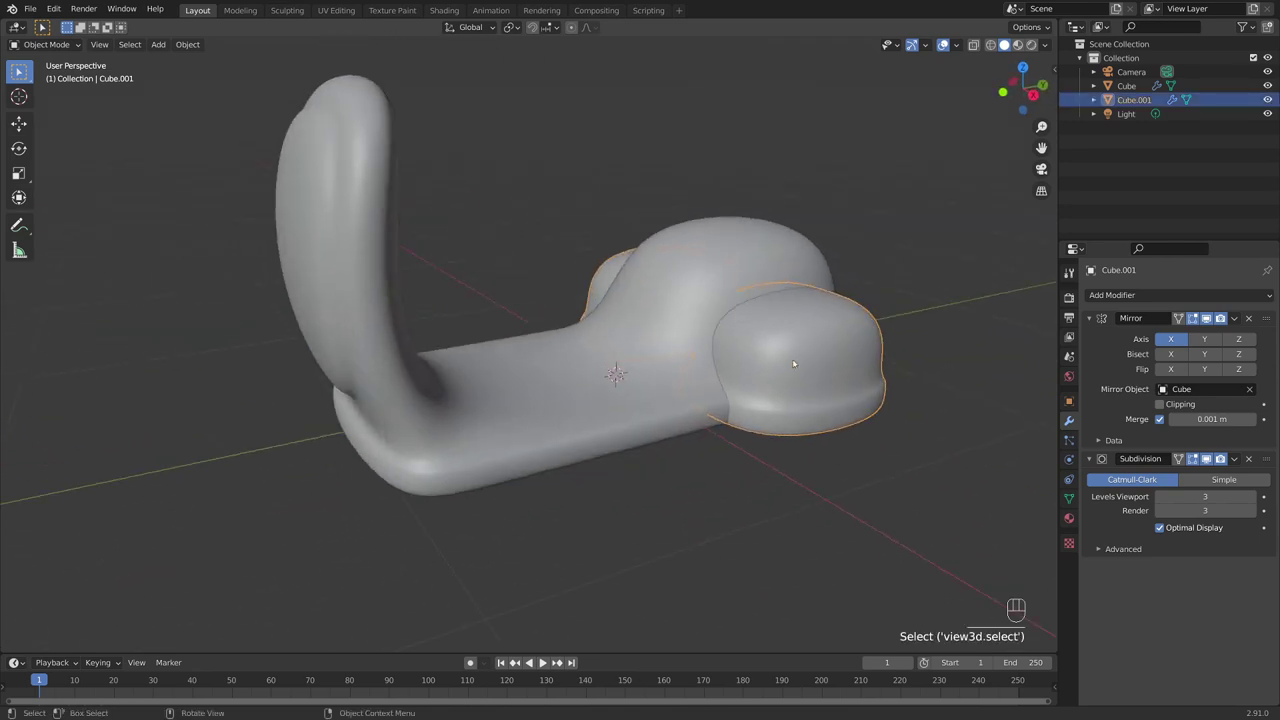
Add a cube, scale it down and move it in front of the upright front shield
{"action": "middle_click_drag", "start_coordinate": [793, 364], "coordinate": [726, 372]}
{"action": "key", "text": "shift+a"}
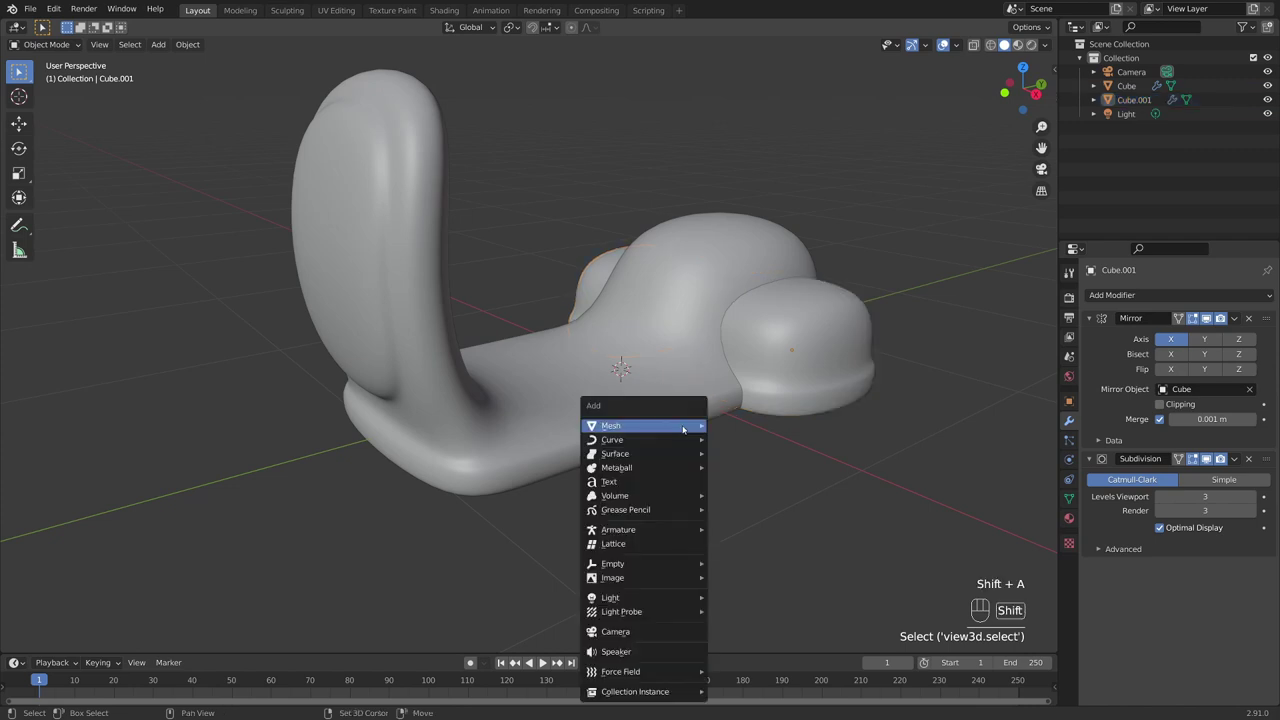
{"action": "mouse_move", "coordinate": [683, 427]}
{"action": "left_click", "coordinate": [761, 137]}
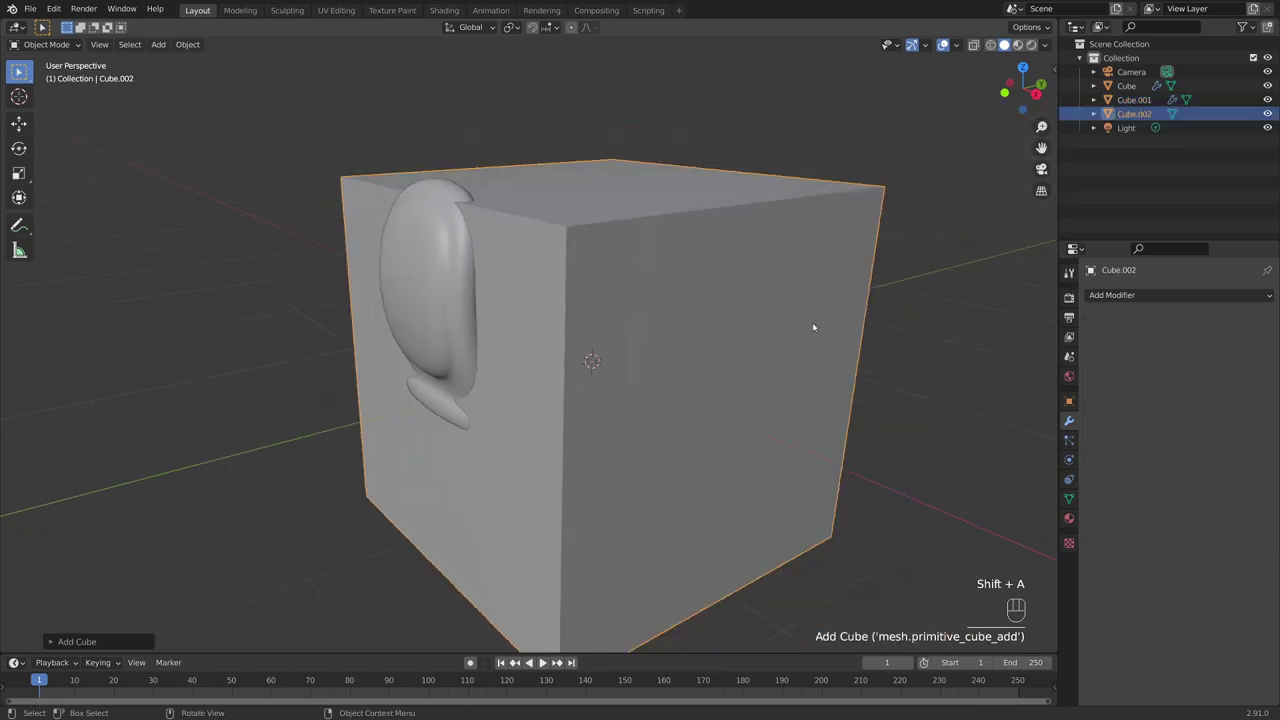
{"action": "key", "text": "s"}
{"action": "left_click", "coordinate": [690, 338]}
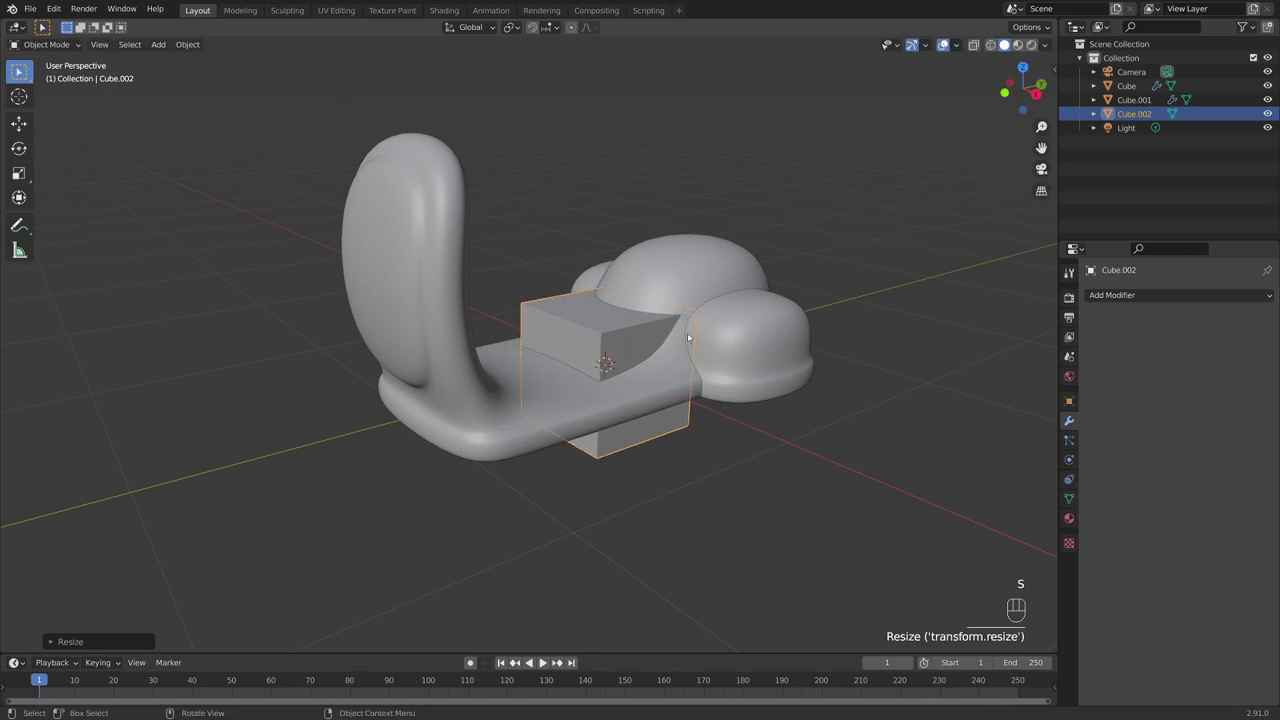
{"action": "key", "text": "g"}
{"action": "left_click", "coordinate": [463, 348]}
{"action": "middle_click_drag", "start_coordinate": [463, 344], "coordinate": [620, 352]}
Add a Subdivision Surface modifier to the new front cube
{"action": "left_click", "coordinate": [1131, 295]}
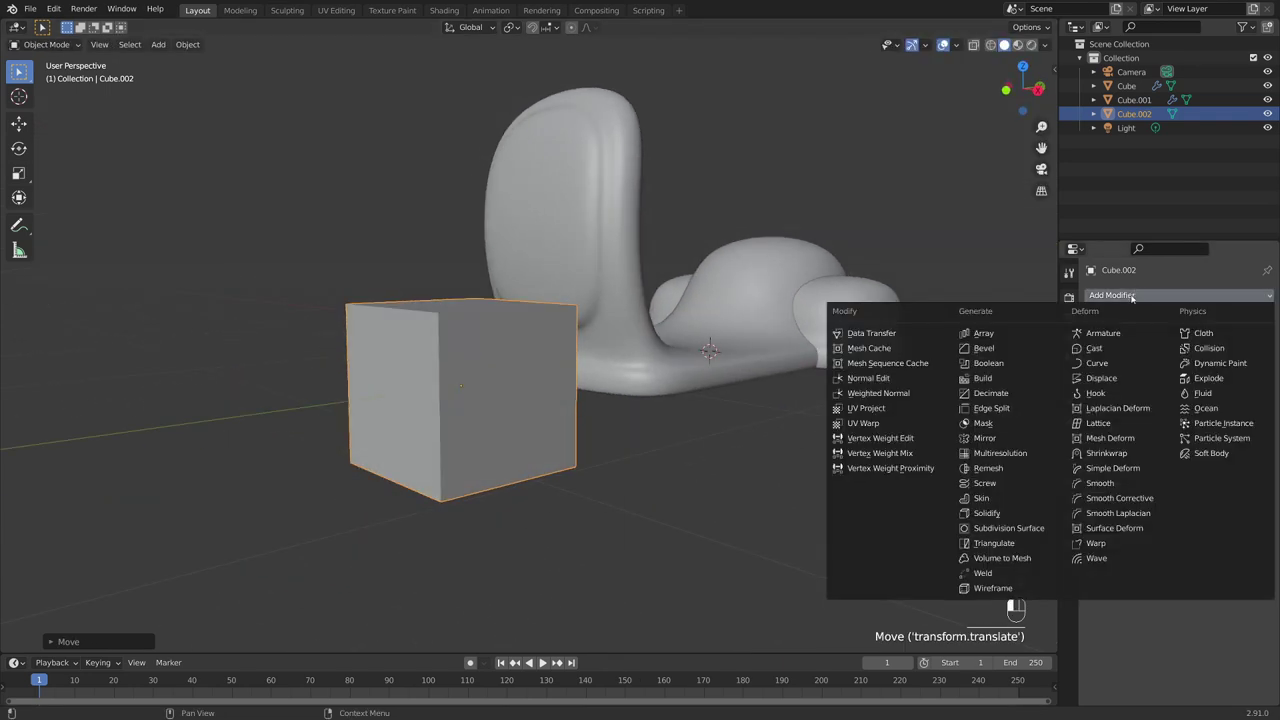
{"action": "left_click", "coordinate": [1027, 532]}
{"action": "middle_click_drag", "start_coordinate": [565, 474], "coordinate": [590, 460]}
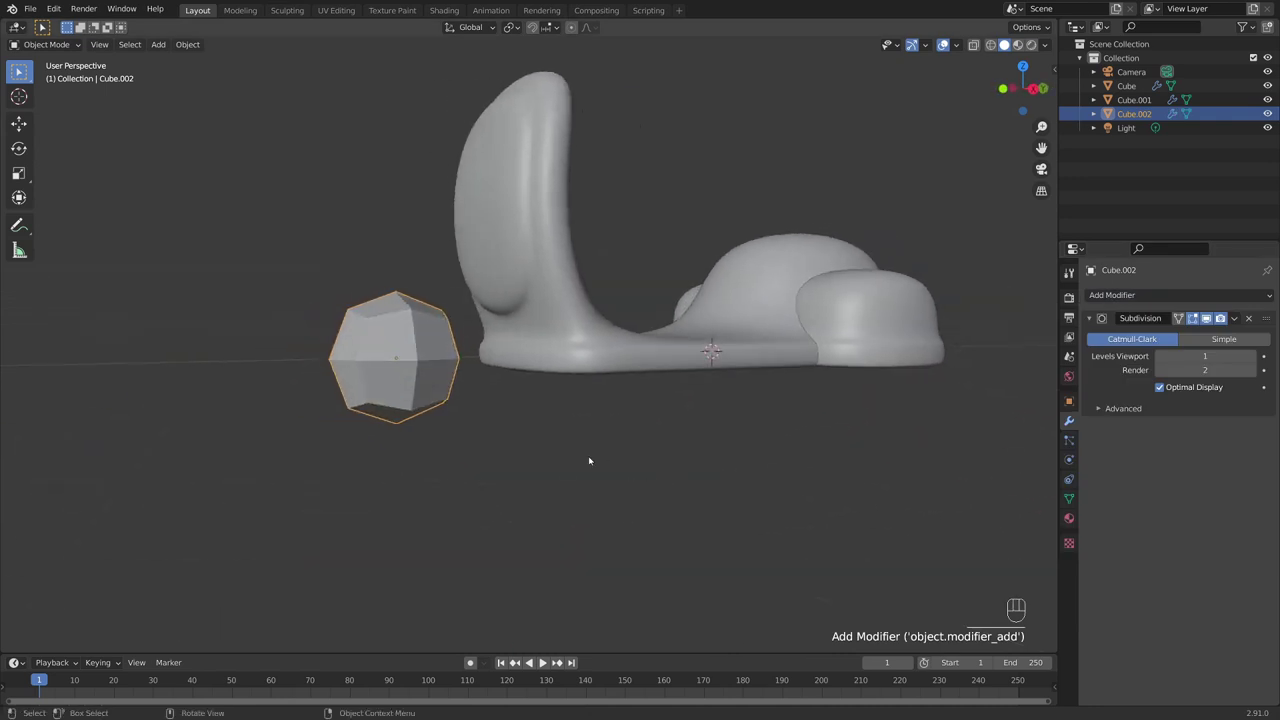
{"action": "middle_click_drag", "start_coordinate": [705, 466], "coordinate": [622, 467]}
Cut a horizontal edge loop around the front cube and slide it down by a factor of about 0.415
{"action": "key", "text": "grave"}
{"action": "scroll", "coordinate": [744, 373], "scroll_direction": "up", "scroll_amount": 1}
{"action": "key", "text": "Tab"}
{"action": "middle_click_drag", "start_coordinate": [744, 373], "coordinate": [638, 404], "text": "shift"}
{"action": "scroll", "coordinate": [557, 399], "scroll_direction": "up", "scroll_amount": 1}
{"action": "scroll", "coordinate": [557, 399], "scroll_direction": "up", "scroll_amount": 1}
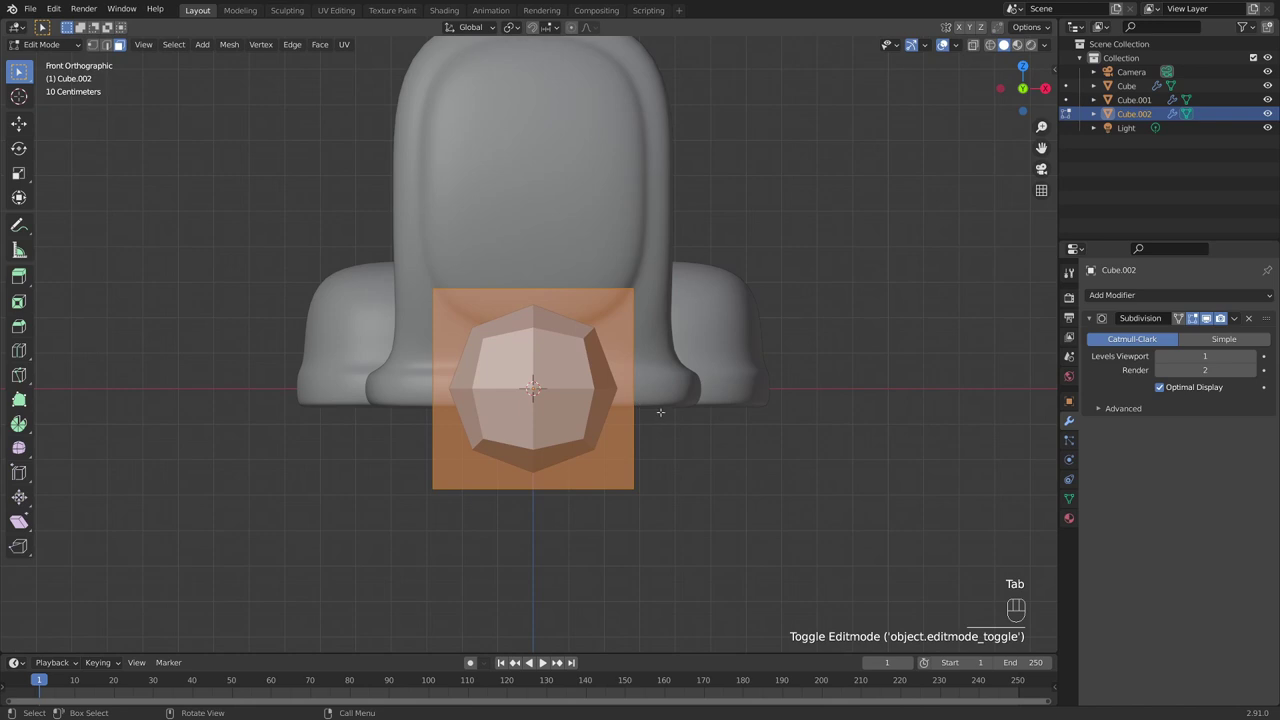
{"action": "left_click", "coordinate": [632, 418]}
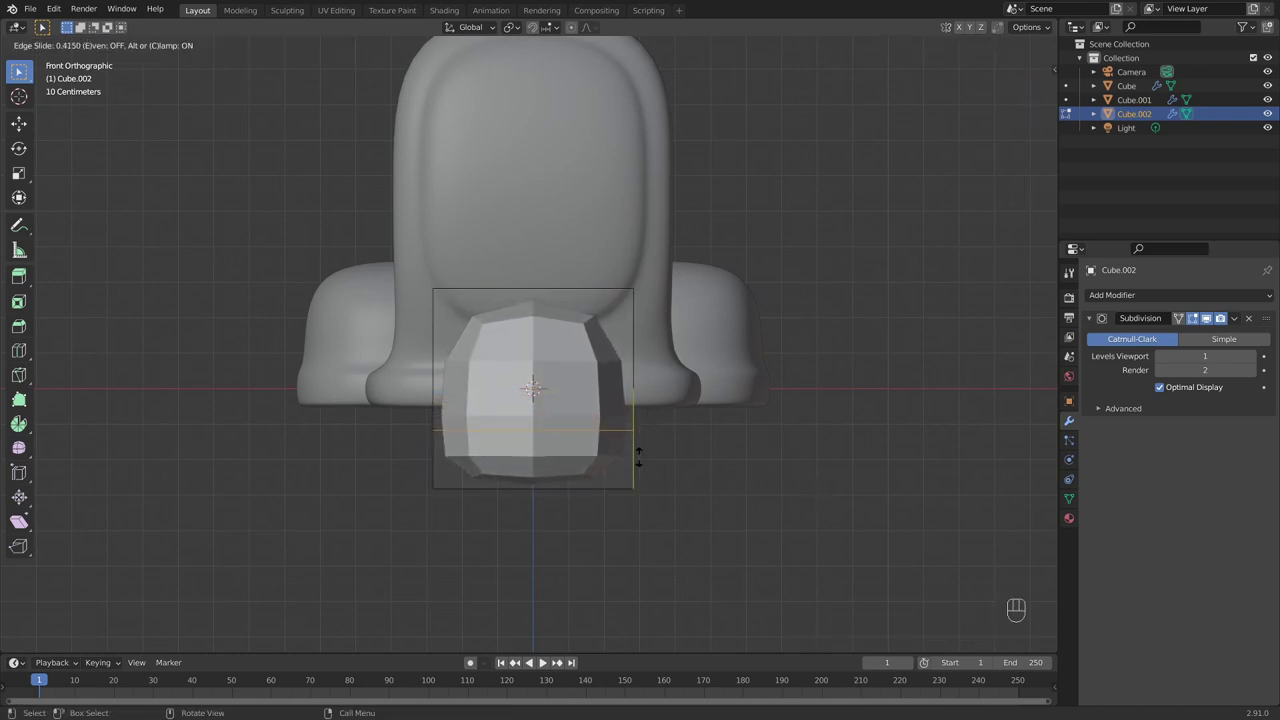
{"action": "left_click", "coordinate": [638, 457]}
{"action": "middle_click_drag", "start_coordinate": [694, 463], "coordinate": [714, 434]}
{"action": "key", "text": "Tab"}
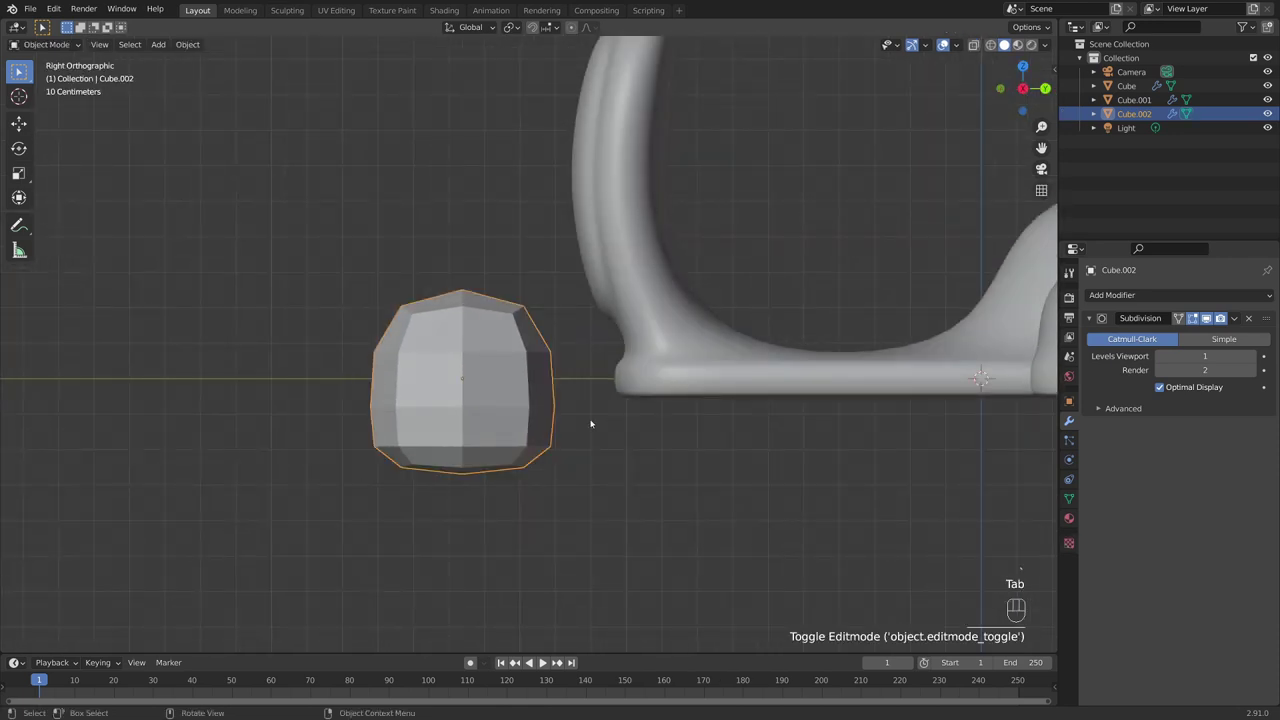
Stretch the front cube slightly along the global Y axis
{"action": "scroll", "coordinate": [590, 424], "scroll_direction": "up", "scroll_amount": 1}
{"action": "key", "text": "s"}
{"action": "key", "text": "y"}
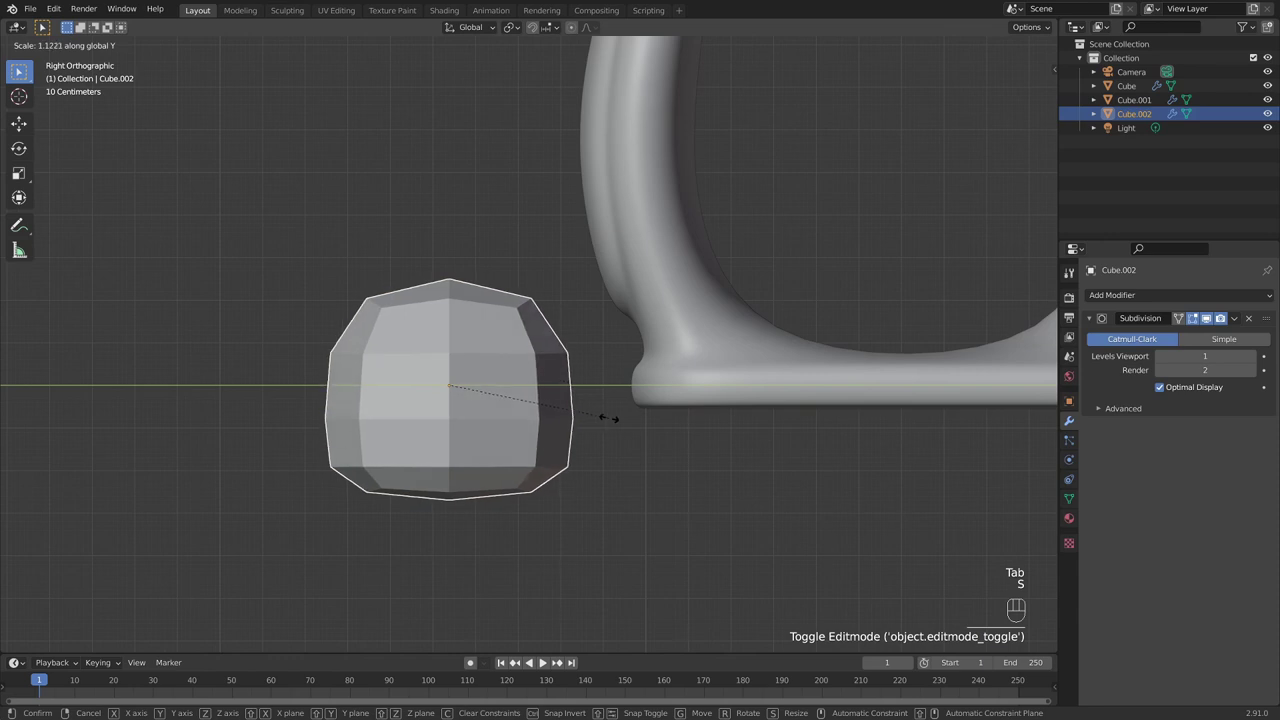
{"action": "left_click", "coordinate": [621, 411]}
{"action": "middle_click_drag", "start_coordinate": [629, 414], "coordinate": [771, 437]}
Narrow the front cube to about 0.78 along the global X axis and deselect it
{"action": "key", "text": "grave"}
{"action": "scroll", "coordinate": [649, 394], "scroll_direction": "up", "scroll_amount": 3}
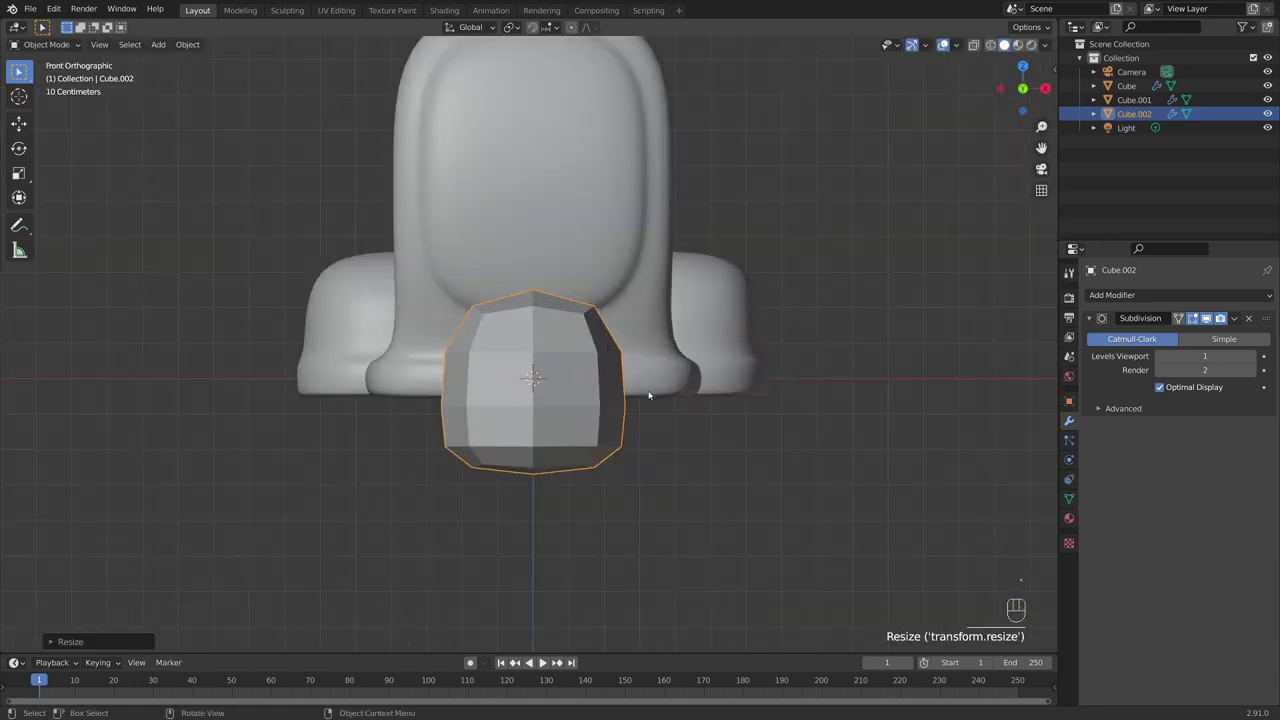
{"action": "key", "text": "s"}
{"action": "key", "text": "x"}
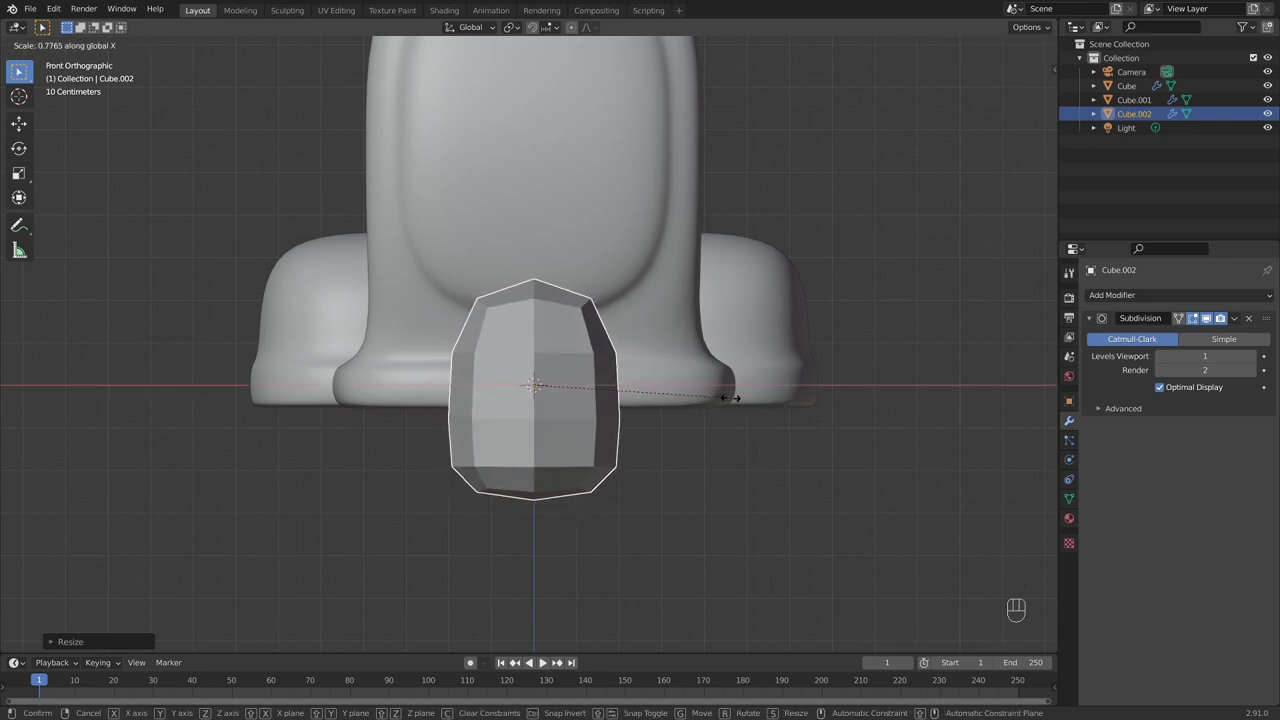
{"action": "left_click", "coordinate": [731, 398]}
{"action": "left_click", "coordinate": [720, 451]}
{"action": "middle_click_drag", "start_coordinate": [720, 451], "coordinate": [652, 387]}
{"action": "key", "text": "grave"}
{"action": "scroll", "coordinate": [526, 415], "scroll_direction": "up", "scroll_amount": 2}
{"action": "key", "text": "Tab"}
Select the bottom face of the front cube and inset it slightly
{"action": "key", "text": "Tab"}
{"action": "scroll", "coordinate": [603, 446], "scroll_direction": "down", "scroll_amount": 1}
{"action": "left_click", "coordinate": [603, 446]}
{"action": "left_click", "coordinate": [514, 403]}
{"action": "middle_click_drag", "start_coordinate": [514, 403], "coordinate": [531, 427]}
{"action": "key", "text": "Tab"}
{"action": "left_click", "coordinate": [545, 440]}
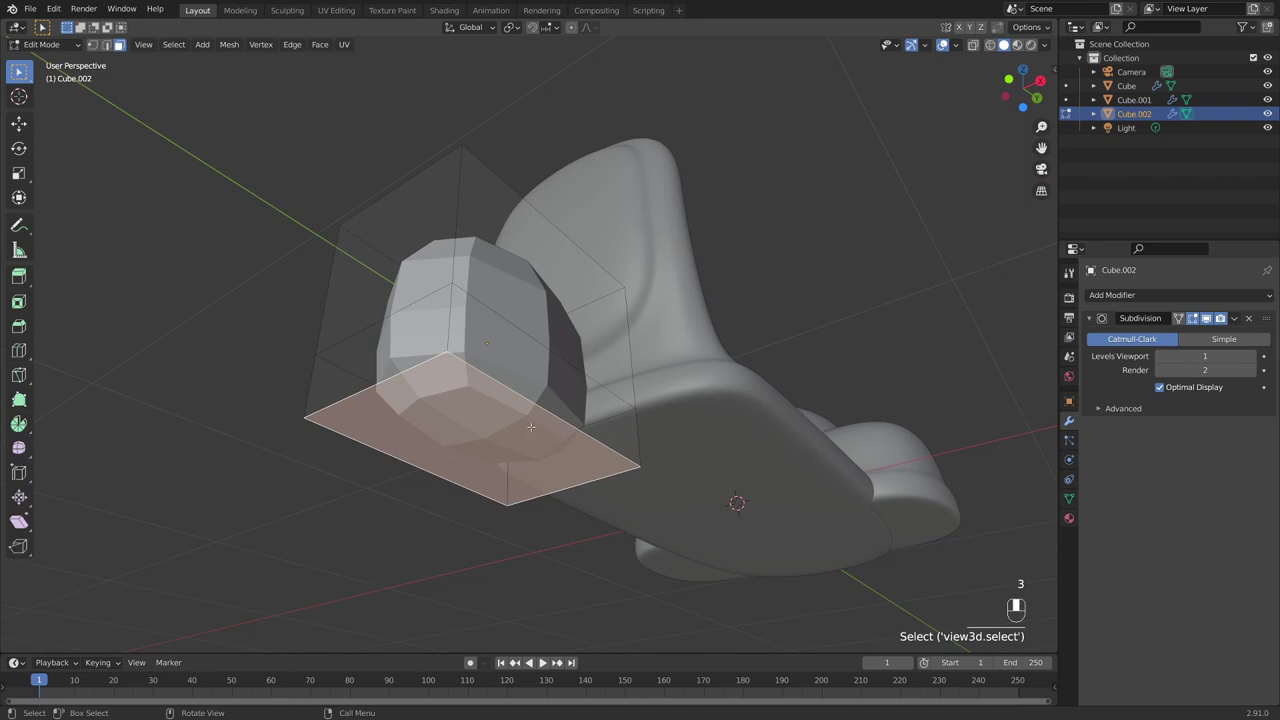
{"action": "key", "text": "i"}
{"action": "left_click", "coordinate": [698, 428]}
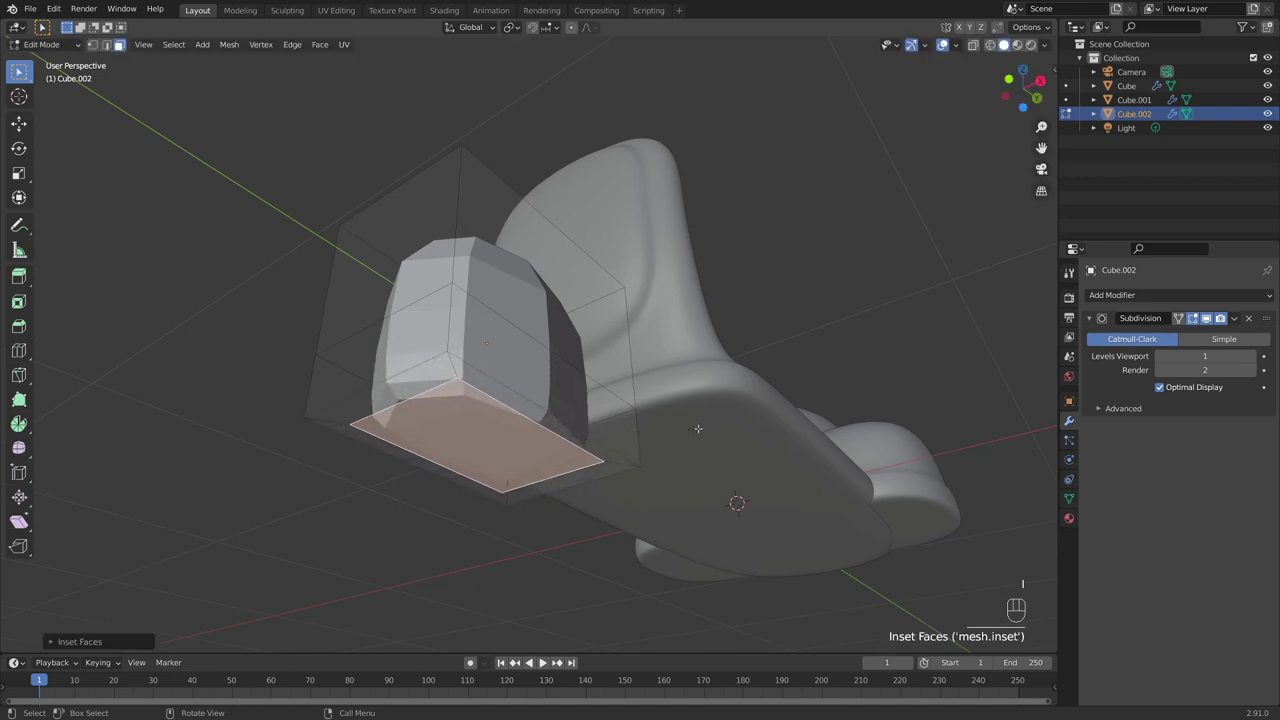
Try extruding the inset bottom face about 0.11 m up along Z, and undo the extrusion
{"action": "key", "text": "e"}
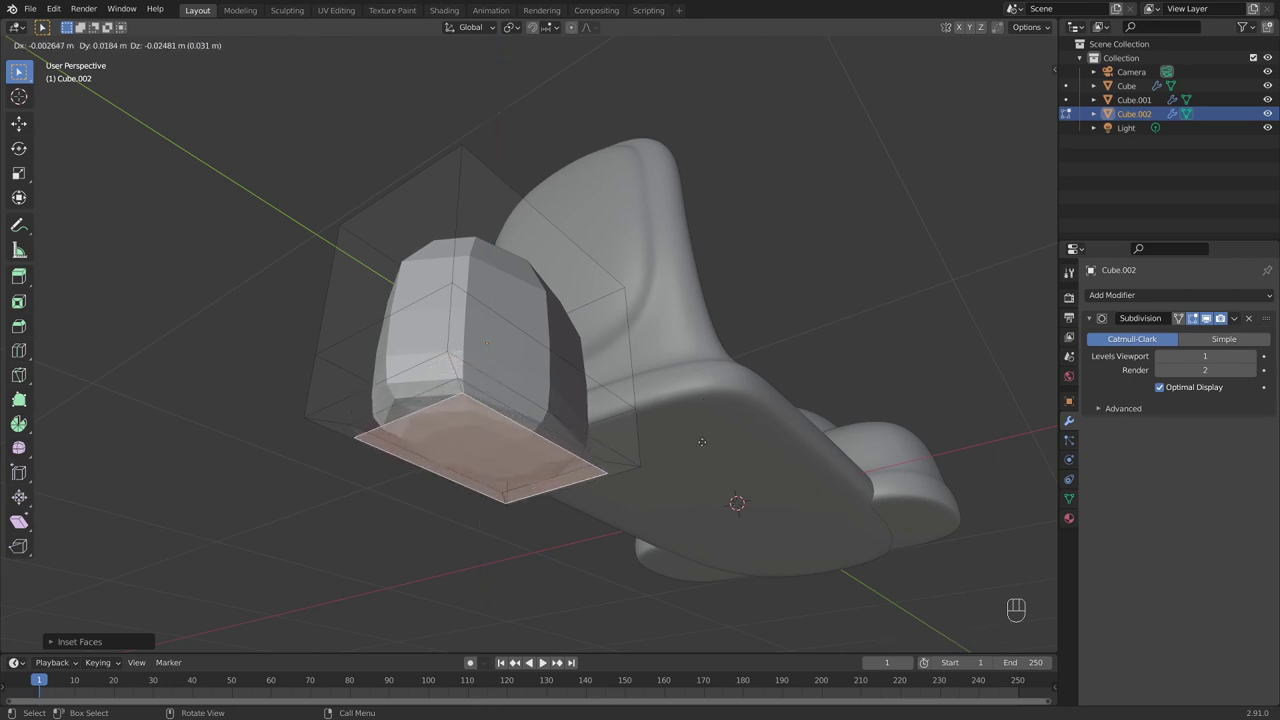
{"action": "key", "text": "z"}
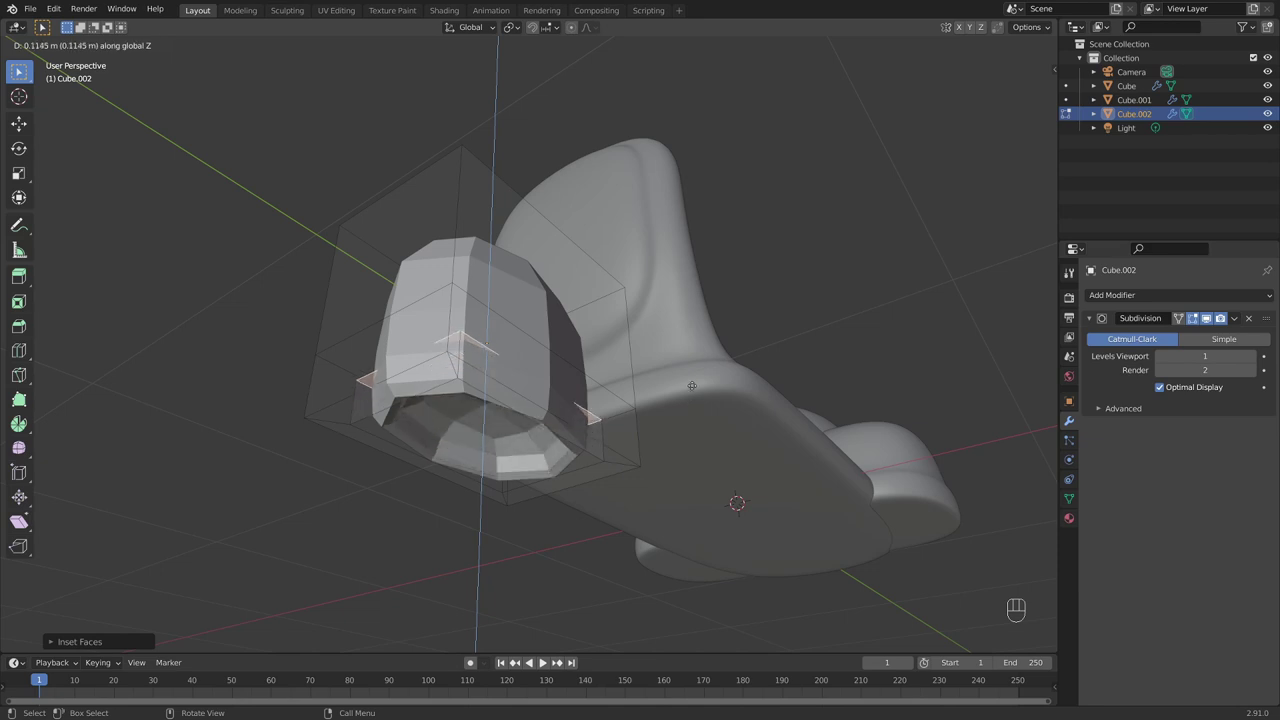
{"action": "left_click", "coordinate": [692, 386]}
{"action": "key", "text": "ctrl+z"}
Extrude the inset bottom face up into the part in two stages, the second about 0.05 m, to hollow the underside
{"action": "middle_click_drag", "start_coordinate": [683, 411], "coordinate": [614, 437]}
{"action": "middle_click_drag", "start_coordinate": [576, 294], "coordinate": [669, 444]}
{"action": "key", "text": "e"}
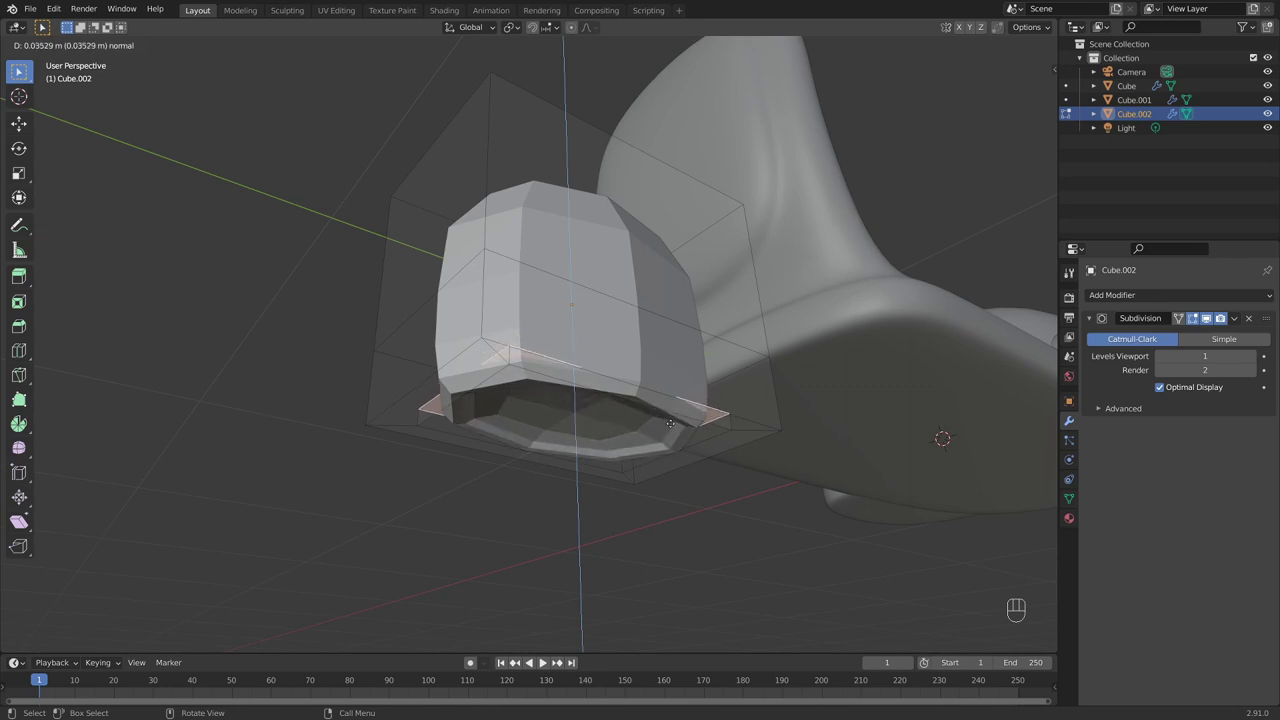
{"action": "left_click", "coordinate": [673, 415]}
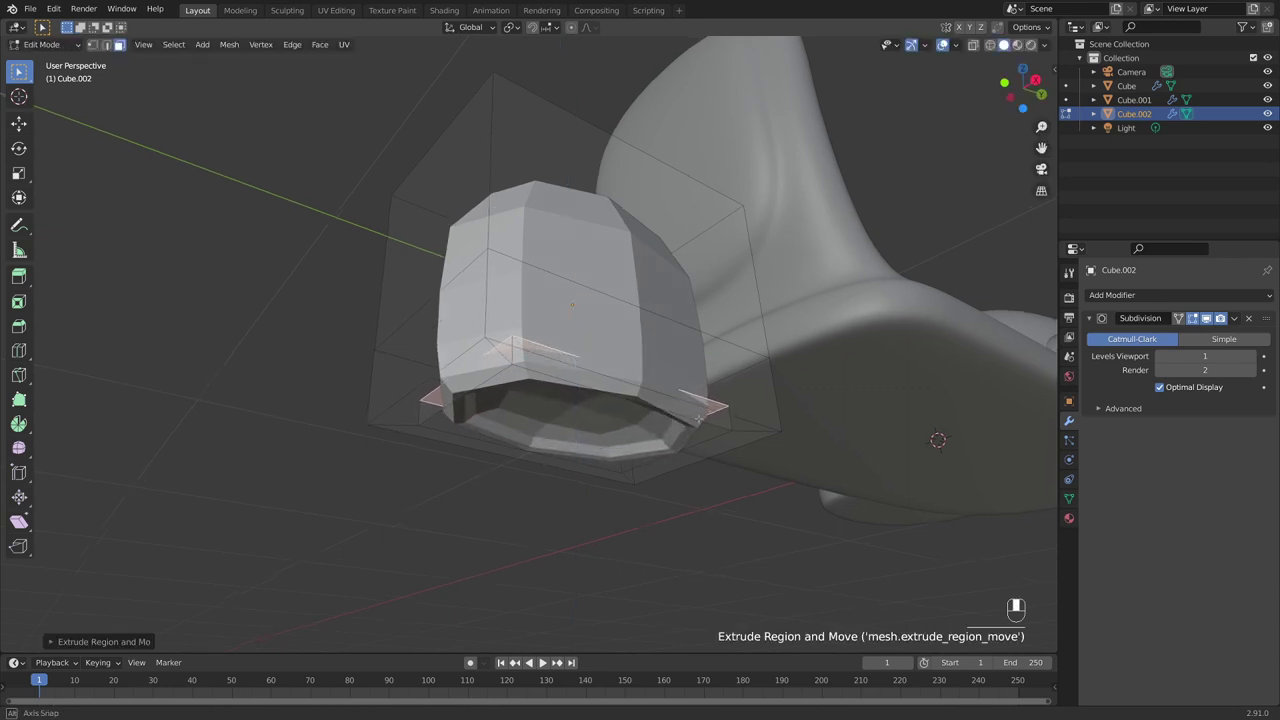
{"action": "middle_click_drag", "start_coordinate": [673, 415], "coordinate": [716, 418]}
{"action": "key", "text": "e"}
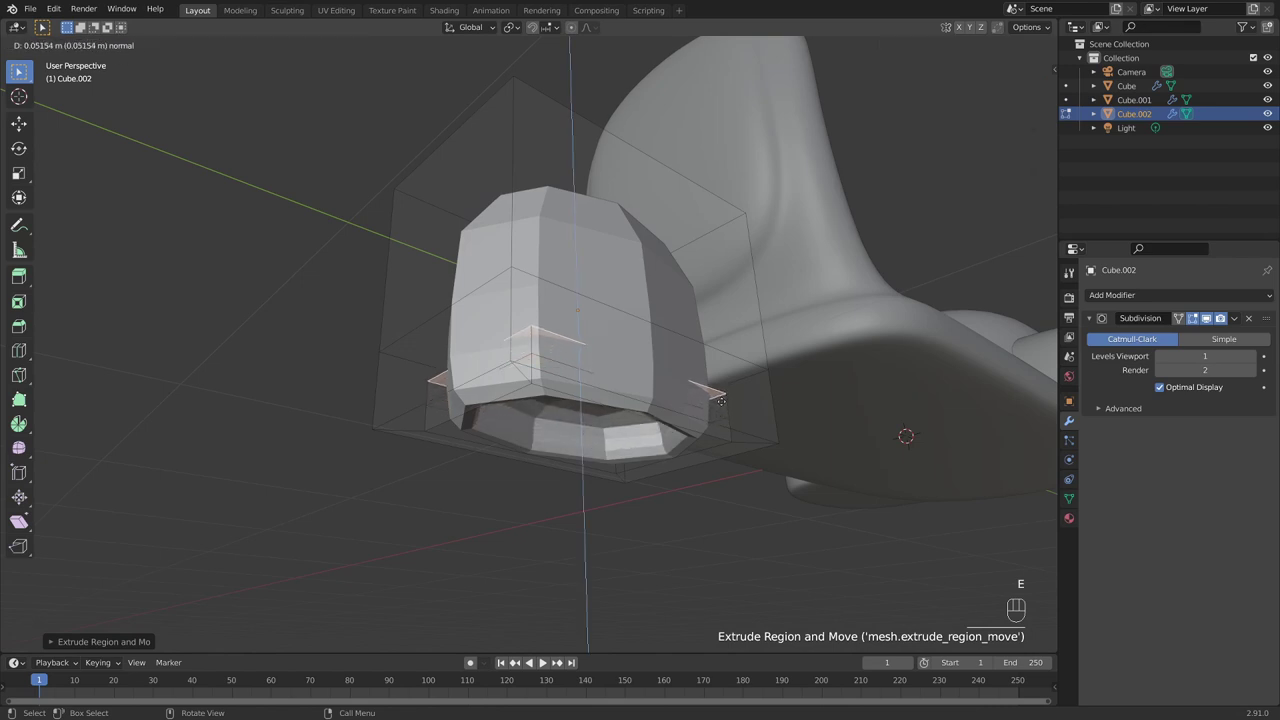
{"action": "left_click", "coordinate": [722, 405]}
{"action": "key", "text": "Tab"}
{"action": "left_click", "coordinate": [737, 503]}
Flatten the front part to about 0.75 along Z and shorten it slightly along Y
{"action": "middle_click_drag", "start_coordinate": [737, 503], "coordinate": [627, 311]}
{"action": "middle_click_drag", "start_coordinate": [615, 360], "coordinate": [491, 449]}
{"action": "scroll", "coordinate": [491, 449], "scroll_direction": "down", "scroll_amount": 1}
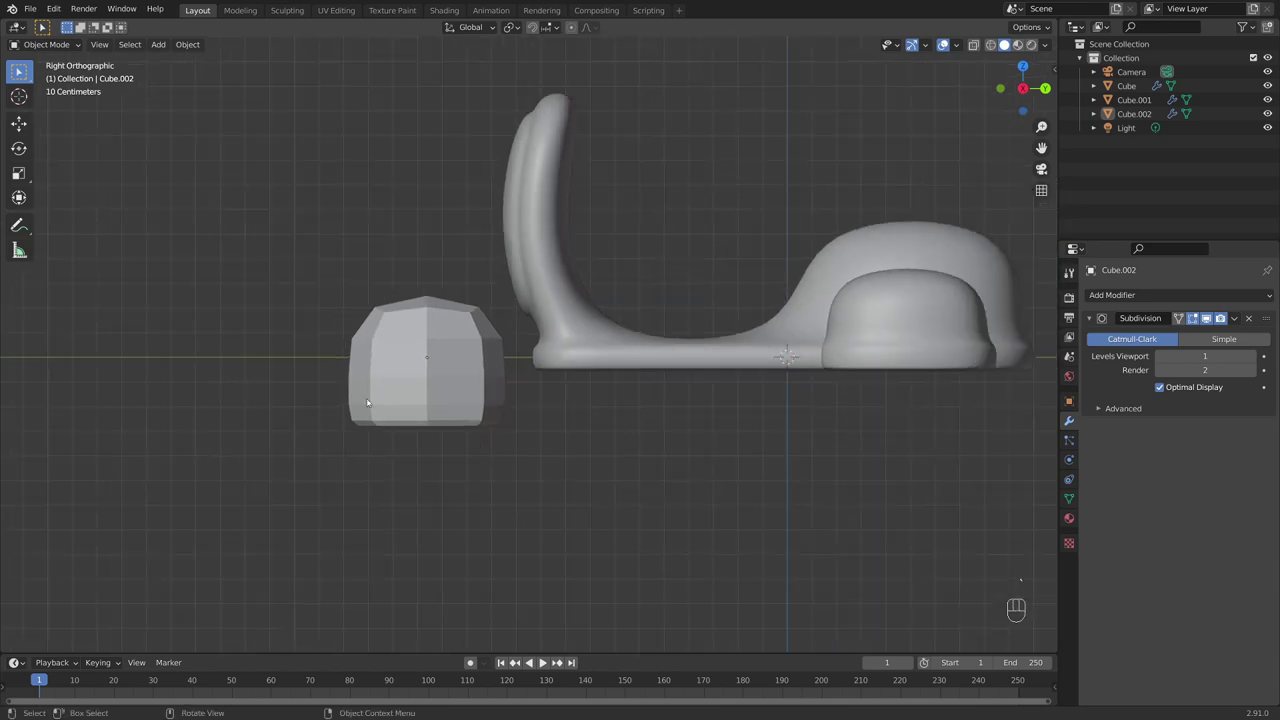
{"action": "scroll", "coordinate": [361, 385], "scroll_direction": "up", "scroll_amount": 2}
{"action": "middle_click_drag", "start_coordinate": [361, 385], "coordinate": [549, 392]}
{"action": "key", "text": "KP_3"}
{"action": "left_click", "coordinate": [444, 392]}
{"action": "scroll", "coordinate": [754, 411], "scroll_direction": "up", "scroll_amount": 1}
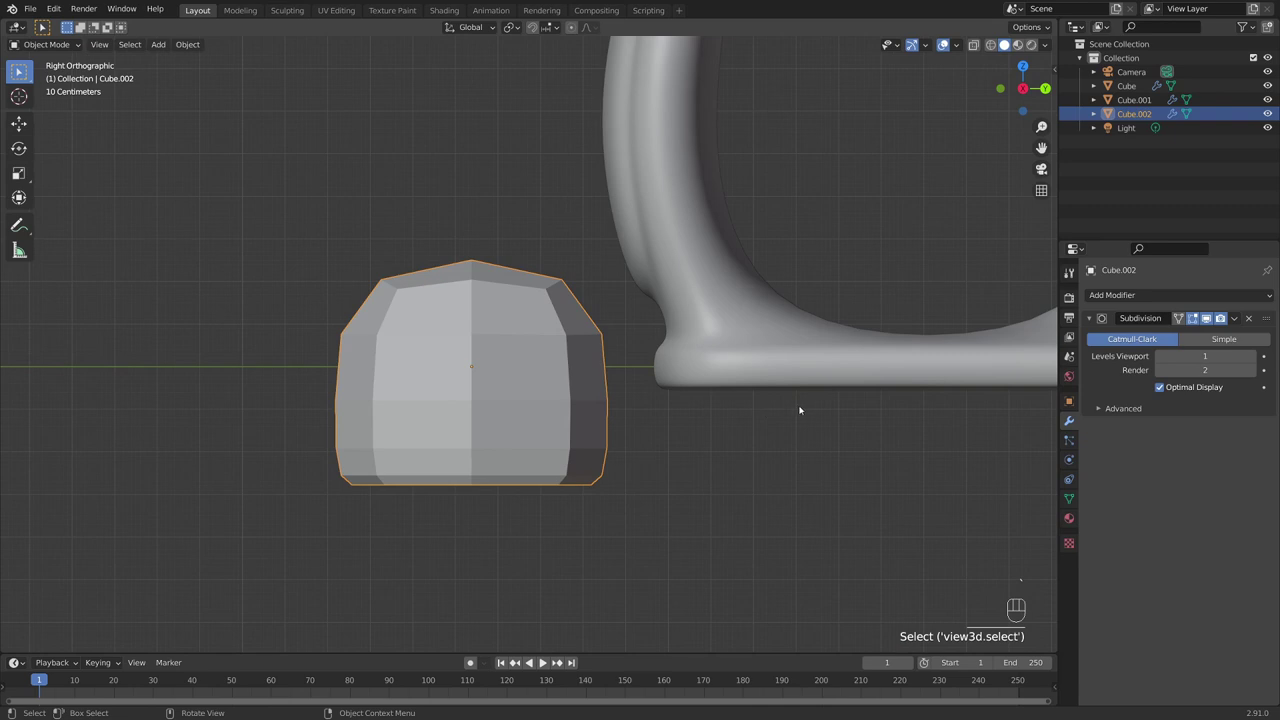
{"action": "key", "text": "s"}
{"action": "key", "text": "z"}
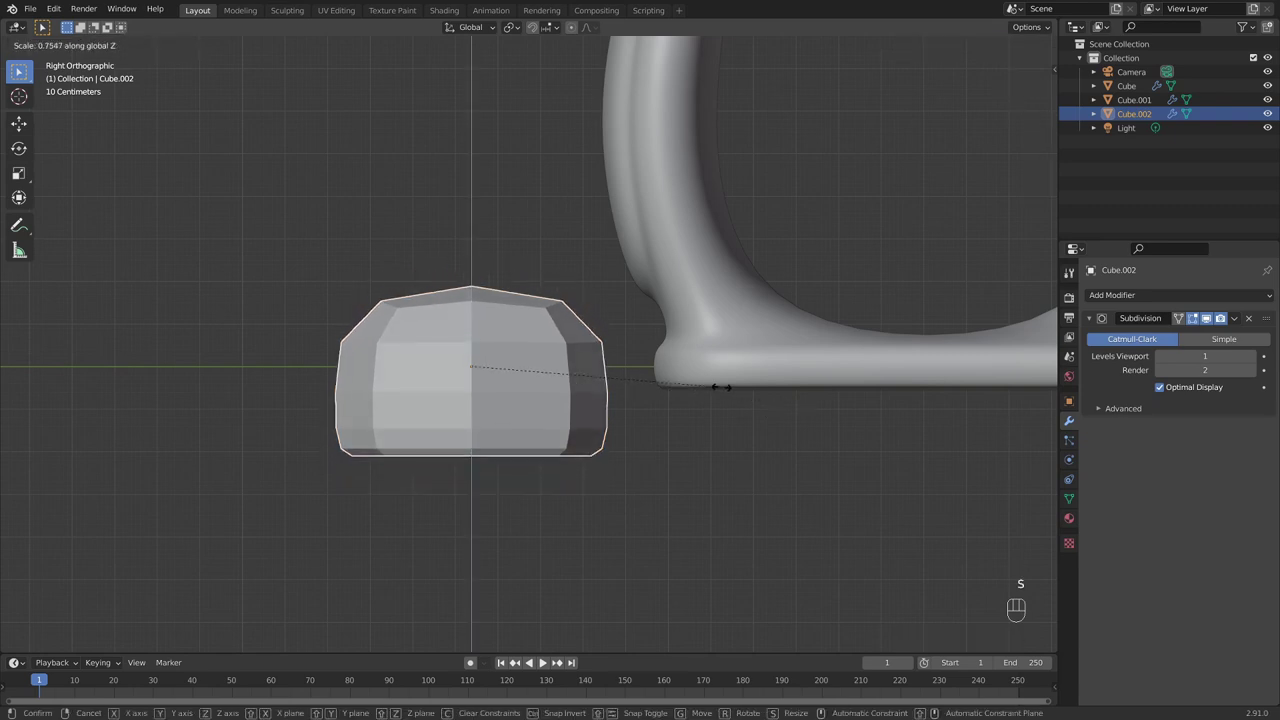
{"action": "left_click", "coordinate": [719, 386]}
{"action": "key", "text": "s"}
{"action": "left_click", "coordinate": [658, 443]}
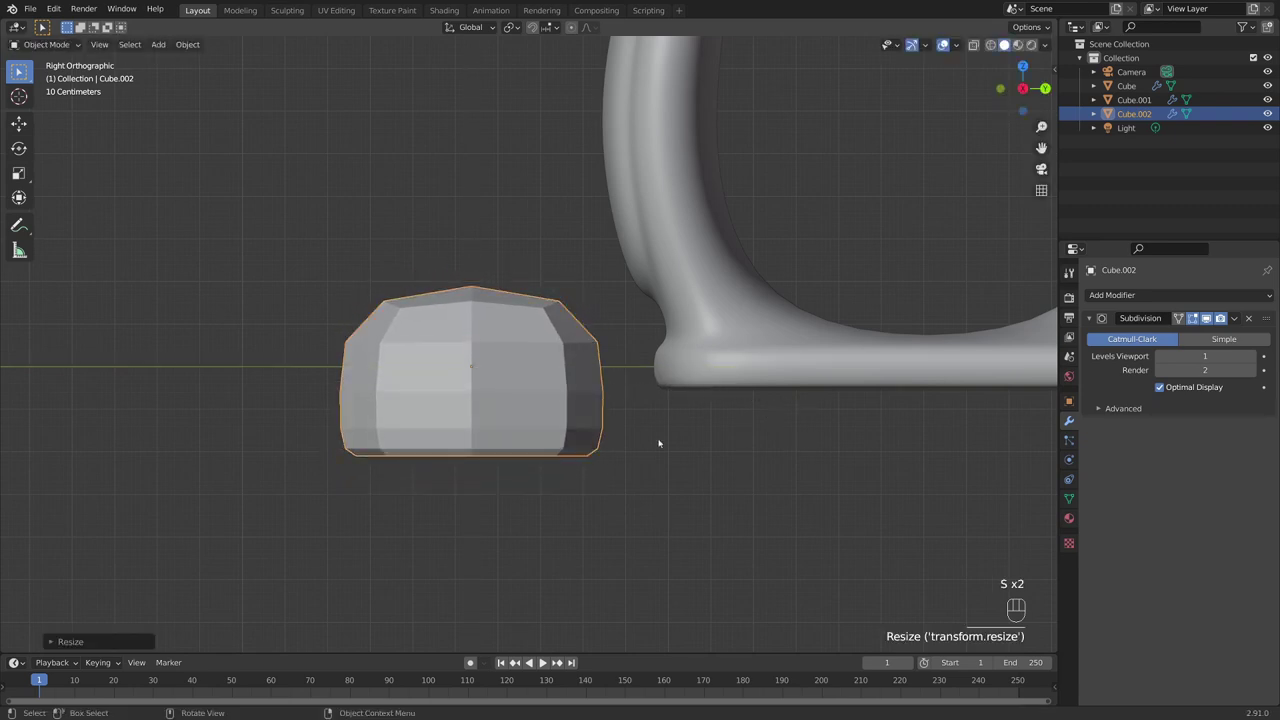
{"action": "left_click", "coordinate": [658, 443]}
Set the front part's viewport subdivision level to 2
{"action": "middle_click_drag", "start_coordinate": [658, 443], "coordinate": [606, 432]}
{"action": "key", "text": "grave"}
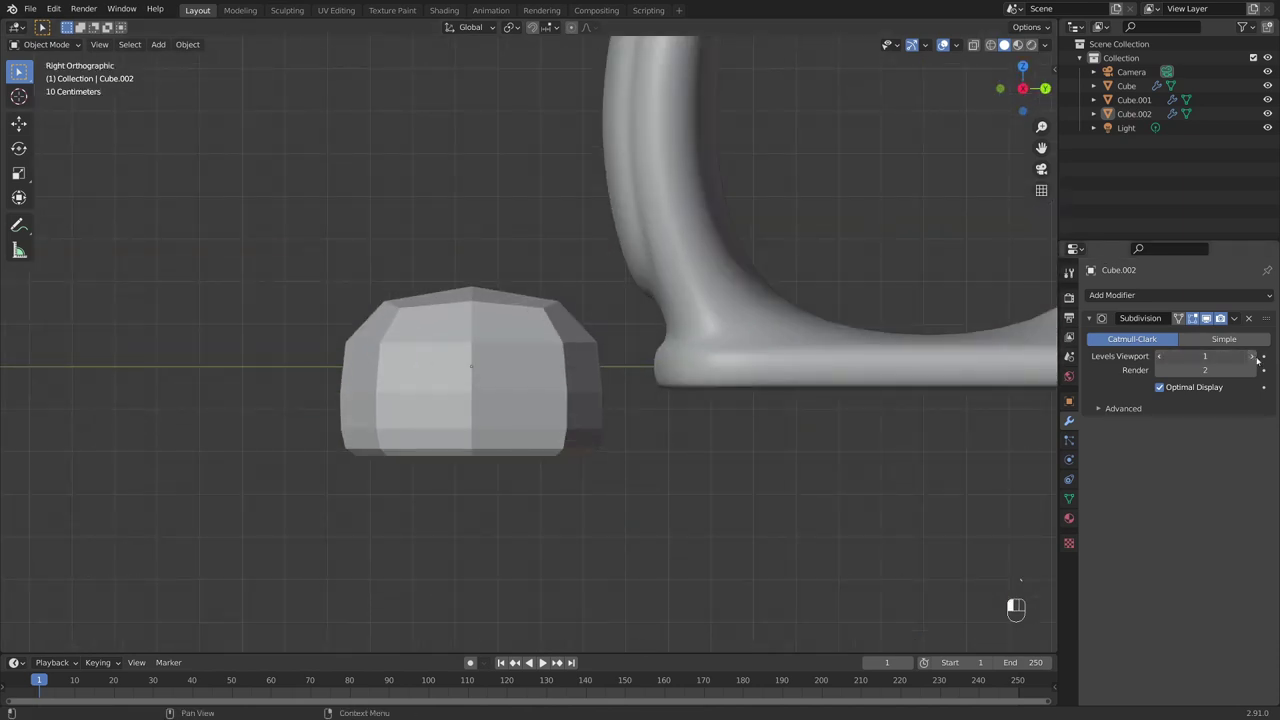
{"action": "left_click", "coordinate": [1253, 356]}
{"action": "middle_click_drag", "start_coordinate": [634, 477], "coordinate": [678, 430]}
Select the lower band of side faces on the front part and extrude it outward along normals by about 0.17
{"action": "left_click", "coordinate": [571, 457]}
{"action": "key", "text": "Tab"}
{"action": "left_click", "coordinate": [745, 468]}
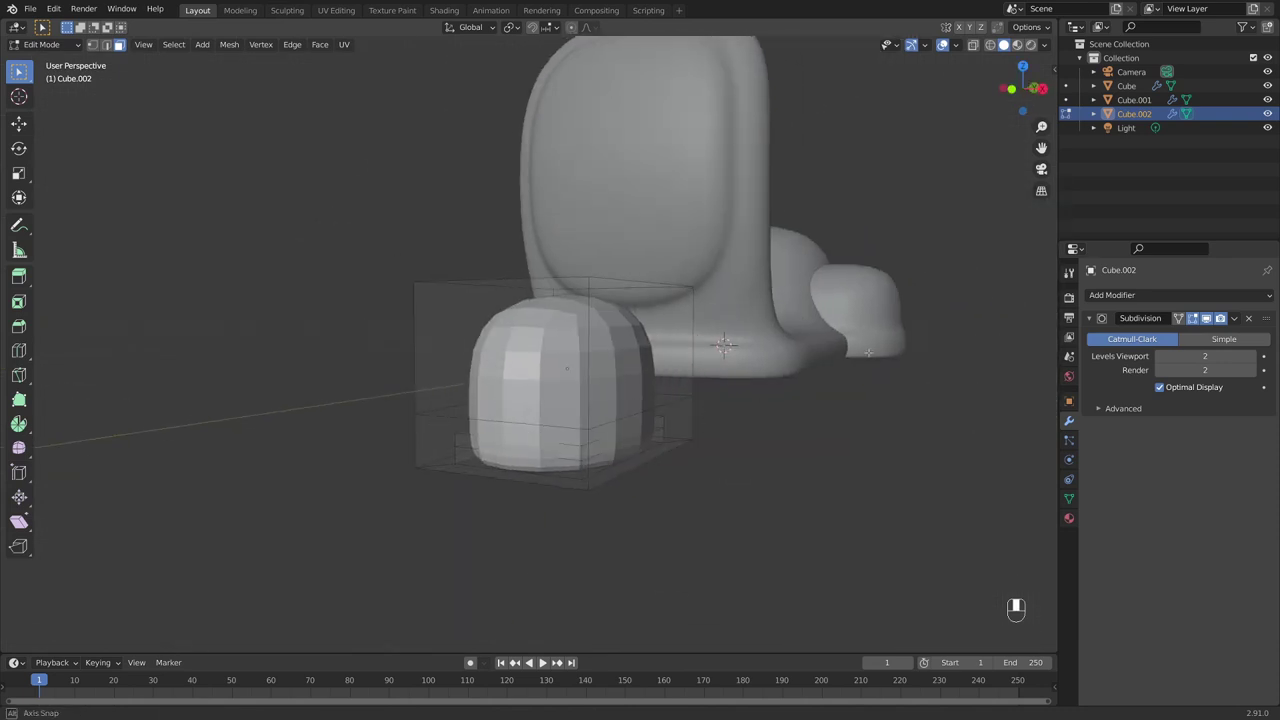
{"action": "middle_click_drag", "start_coordinate": [869, 353], "coordinate": [826, 356]}
{"action": "mouse_move", "coordinate": [774, 416]}
{"action": "middle_mouse_down"}
{"action": "mouse_move", "coordinate": [740, 407]}
{"action": "mouse_move", "coordinate": [753, 410]}
{"action": "middle_mouse_up"}
{"action": "scroll", "coordinate": [752, 417], "scroll_direction": "up", "scroll_amount": 1}
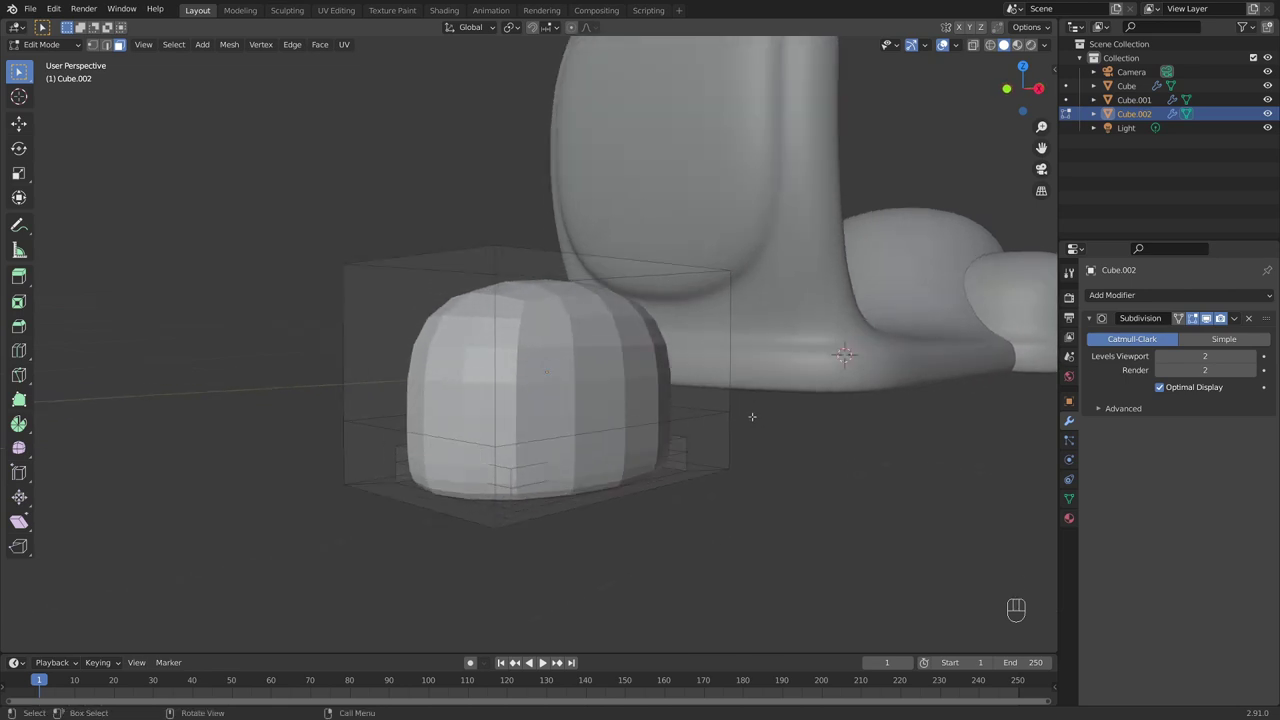
{"action": "middle_click_drag", "start_coordinate": [759, 464], "coordinate": [758, 454]}
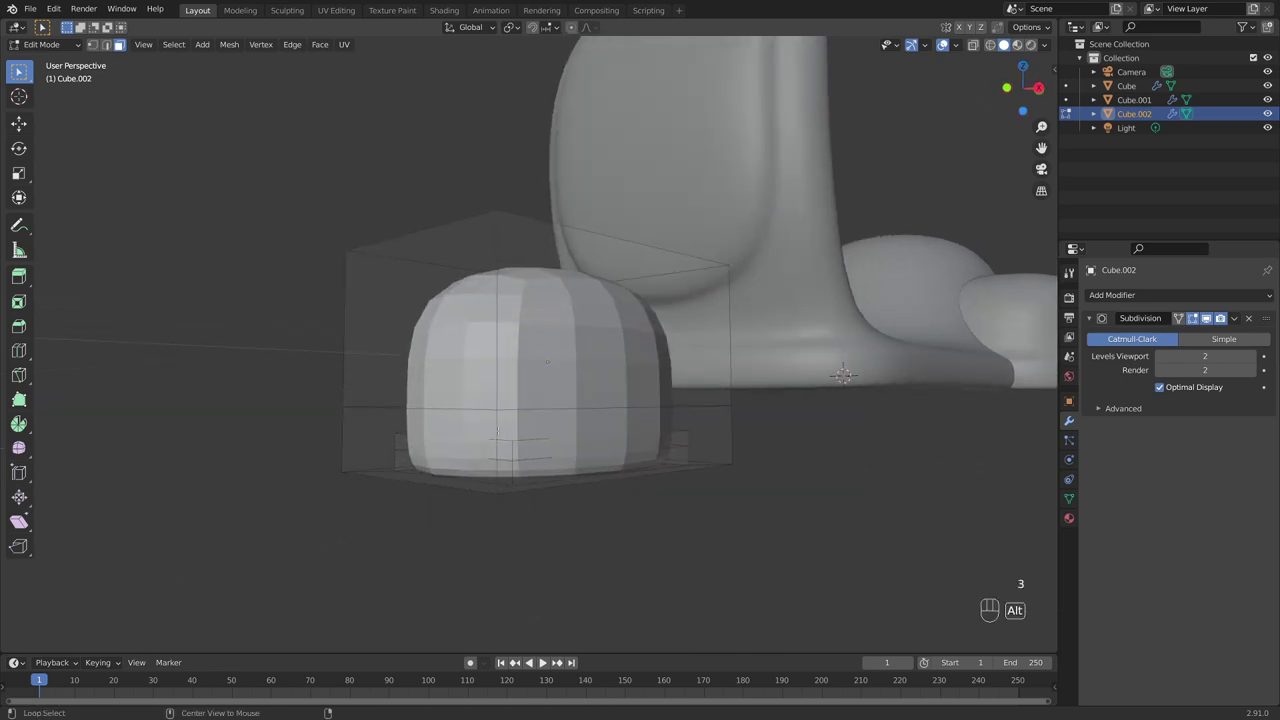
{"action": "left_click", "coordinate": [497, 424], "text": "alt"}
{"action": "middle_click_drag", "start_coordinate": [497, 424], "coordinate": [726, 477]}
{"action": "key", "text": "alt+e"}
{"action": "left_click", "coordinate": [763, 488]}
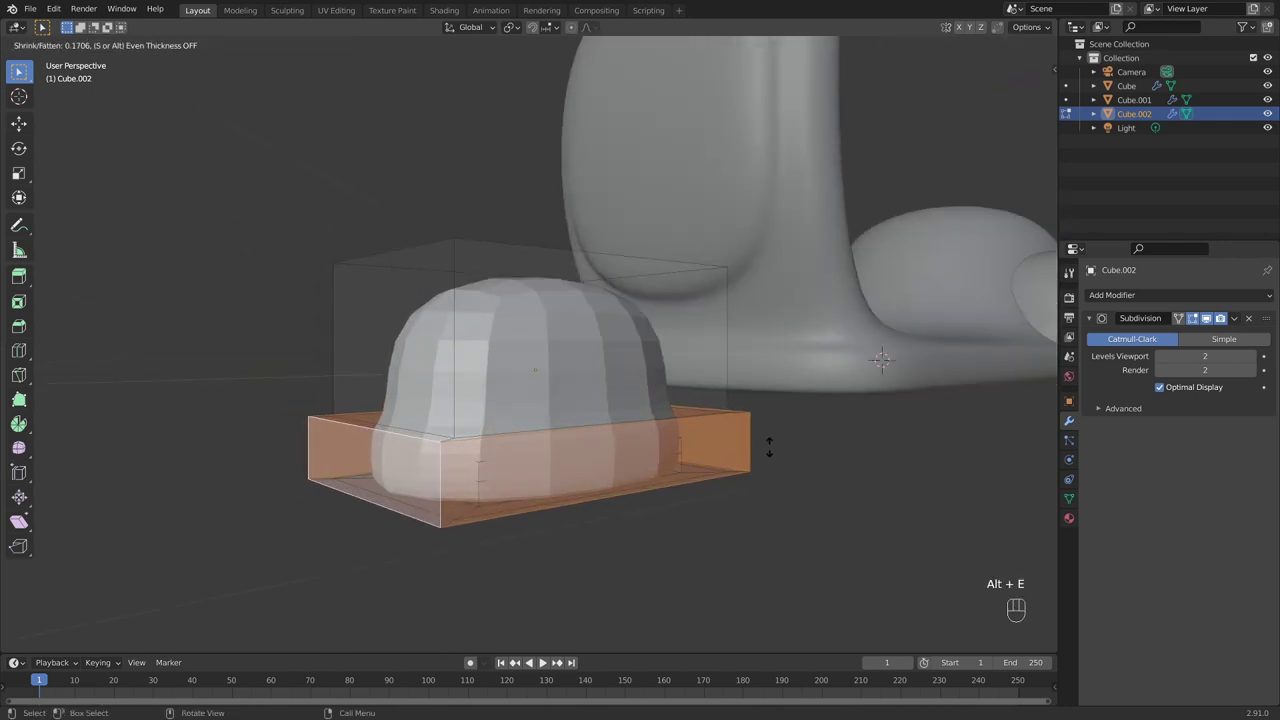
{"action": "left_click", "coordinate": [773, 443]}
{"action": "key", "text": "Tab"}
{"action": "left_click", "coordinate": [829, 457]}
Set the front part's viewport and render subdivision levels to 3 and apply smooth shading
{"action": "scroll", "coordinate": [825, 459], "scroll_direction": "down", "scroll_amount": 3}
{"action": "middle_click_drag", "start_coordinate": [815, 461], "coordinate": [710, 455]}
{"action": "left_click", "coordinate": [558, 408]}
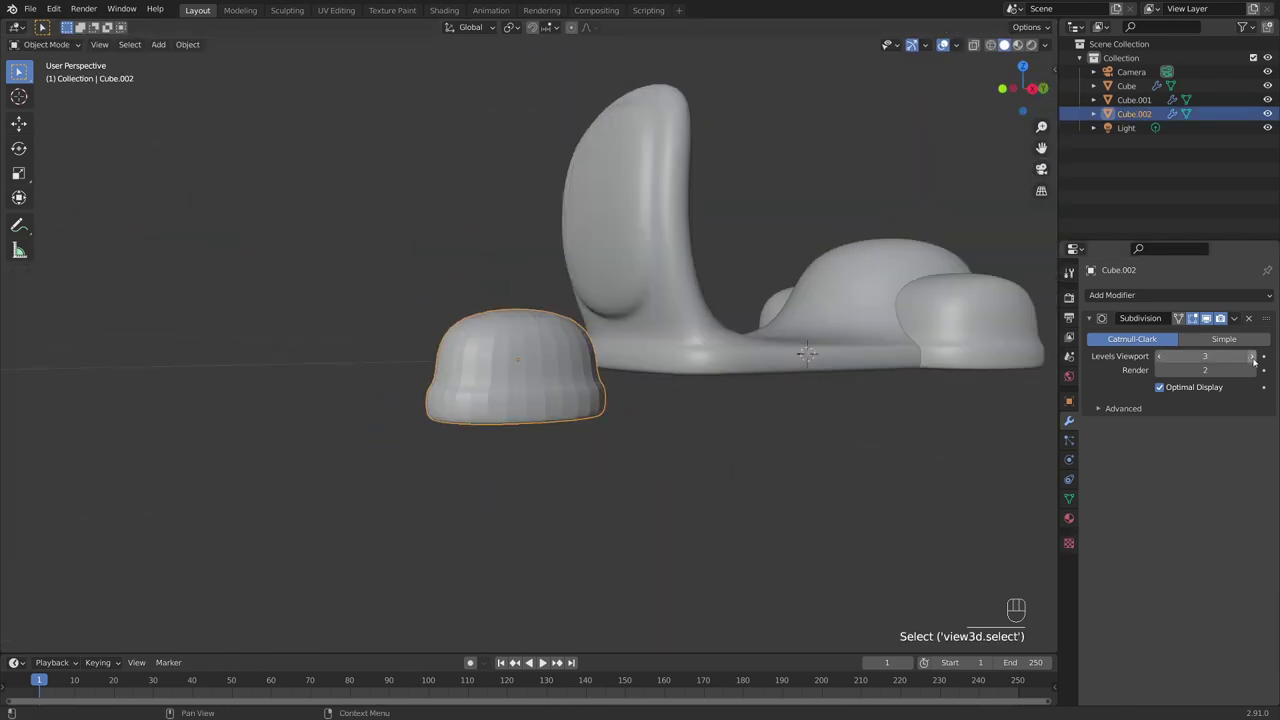
{"action": "middle_click_drag", "start_coordinate": [900, 430], "coordinate": [814, 451]}
{"action": "scroll", "coordinate": [597, 409], "scroll_direction": "up", "scroll_amount": 2}
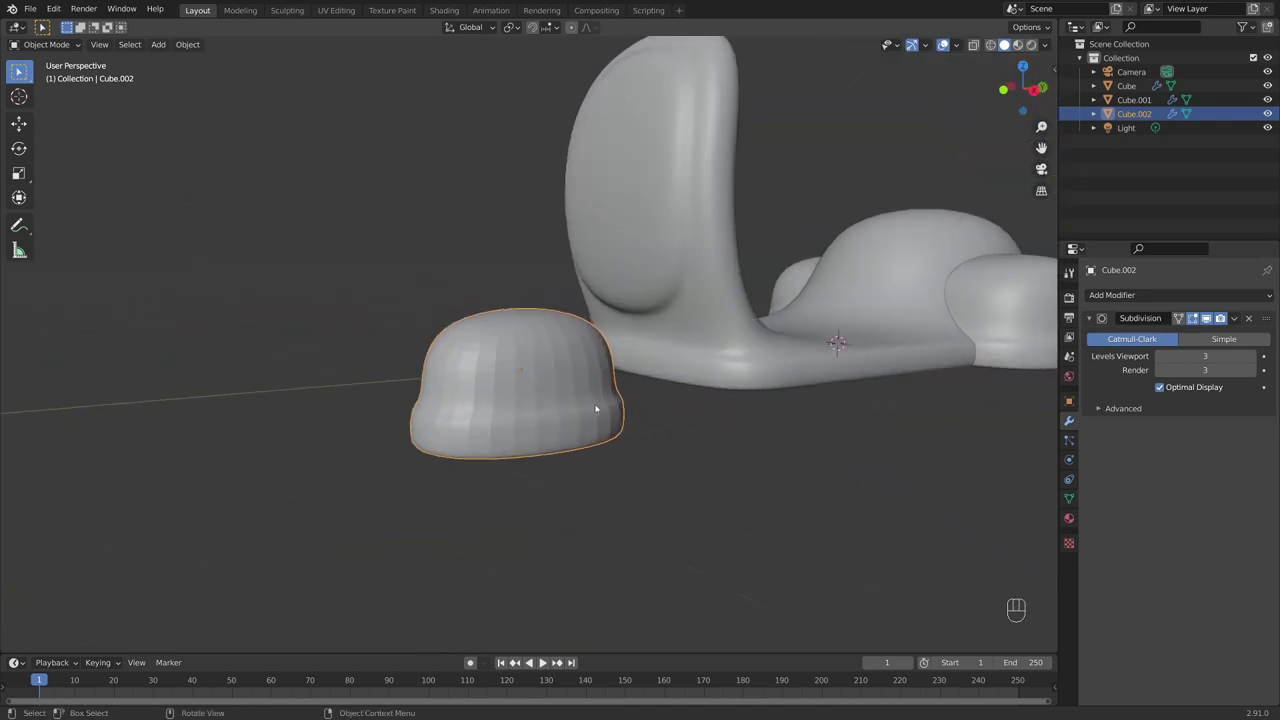
{"action": "right_click", "coordinate": [597, 409]}
{"action": "left_click", "coordinate": [677, 421]}
{"action": "key", "text": "grave"}
{"action": "left_click", "coordinate": [900, 423]}
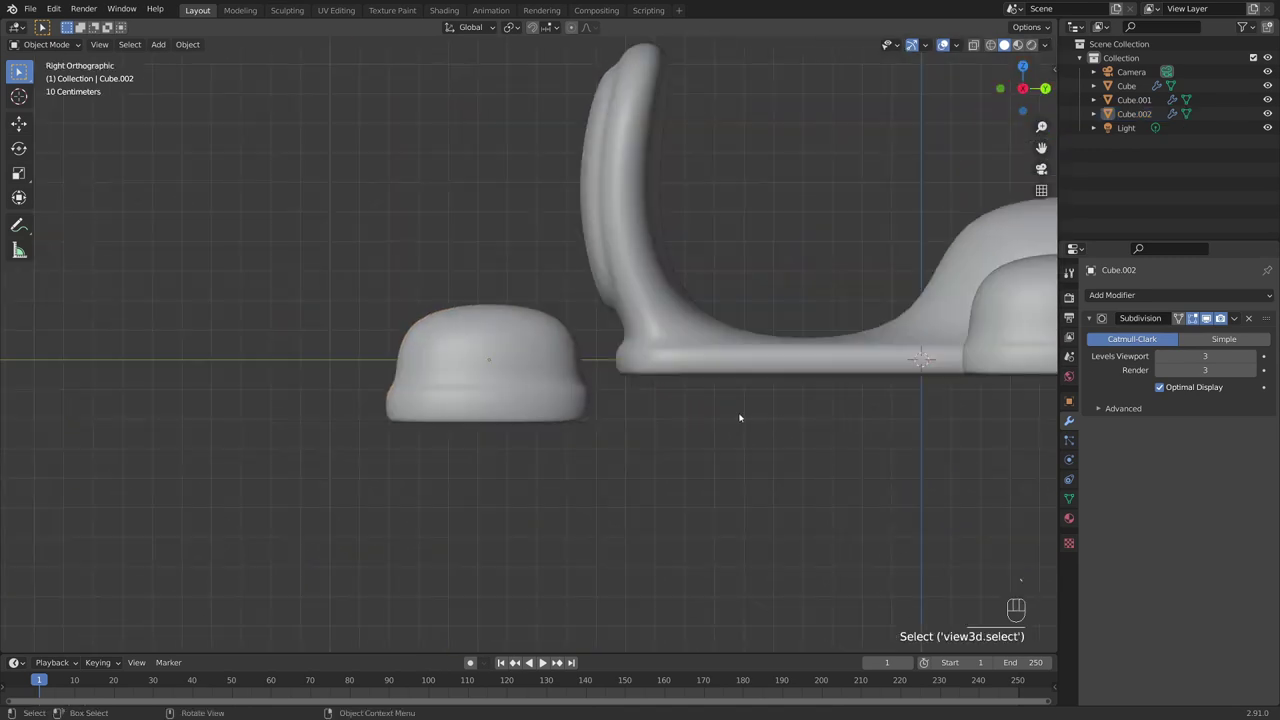
Tilt the front part so its front end points upward and move it against the base of the front shield
{"action": "scroll", "coordinate": [740, 417], "scroll_direction": "down", "scroll_amount": 1}
{"action": "middle_click_drag", "start_coordinate": [676, 417], "coordinate": [606, 460], "text": "shift"}
{"action": "scroll", "coordinate": [600, 458], "scroll_direction": "up", "scroll_amount": 2}
{"action": "left_click", "coordinate": [465, 438]}
{"action": "key", "text": "g"}
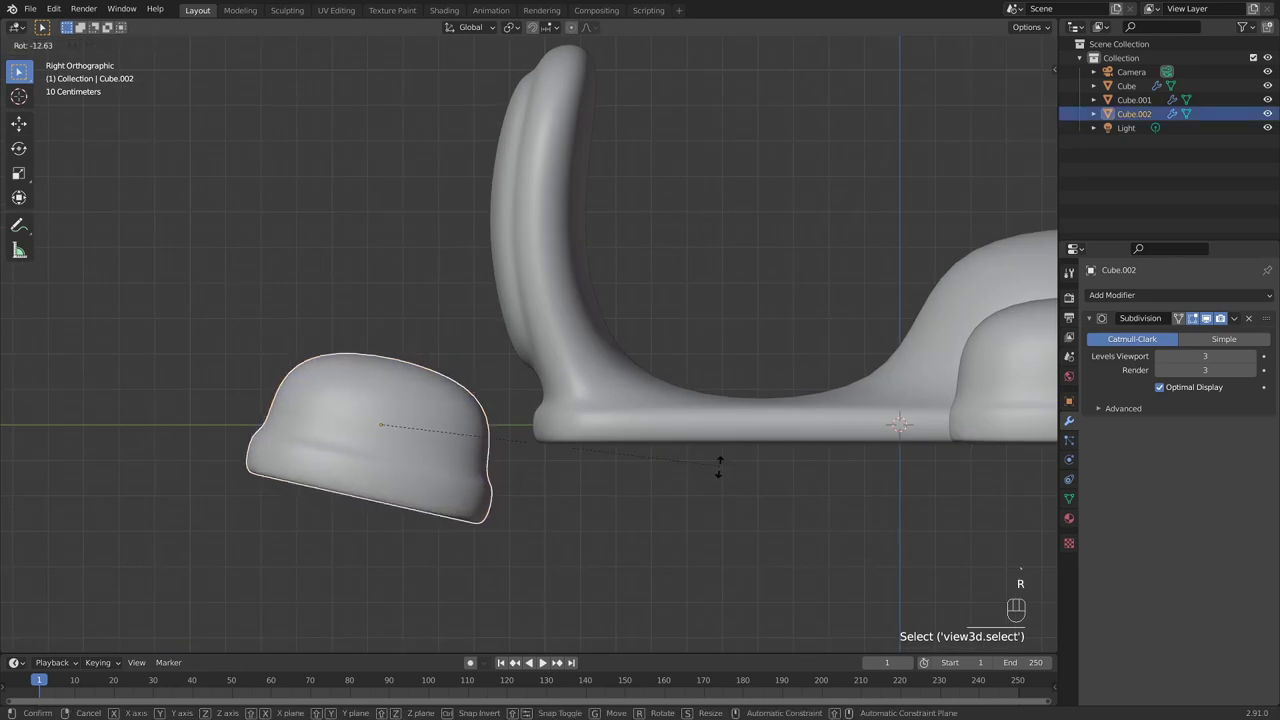
{"action": "key", "text": "r"}
{"action": "key", "text": "g"}
{"action": "key", "text": "r"}
{"action": "left_click", "coordinate": [851, 443]}
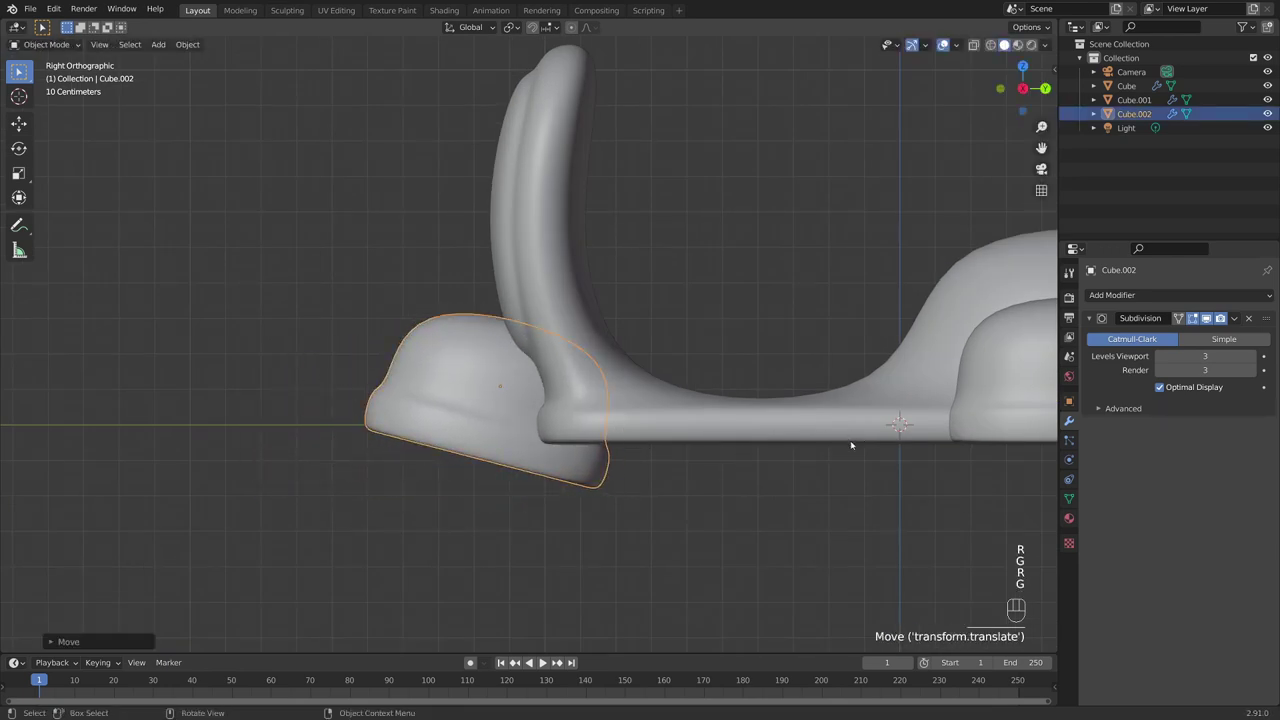
{"action": "key", "text": "r"}
{"action": "left_click", "coordinate": [840, 459]}
{"action": "left_click", "coordinate": [776, 477]}
Fine-tune the rotation and position of the front part around the base of the front shield
{"action": "scroll", "coordinate": [775, 477], "scroll_direction": "down", "scroll_amount": 3}
{"action": "middle_click_drag", "start_coordinate": [744, 475], "coordinate": [655, 477], "text": "shift"}
{"action": "scroll", "coordinate": [652, 476], "scroll_direction": "up", "scroll_amount": 1}
{"action": "left_click", "coordinate": [428, 416]}
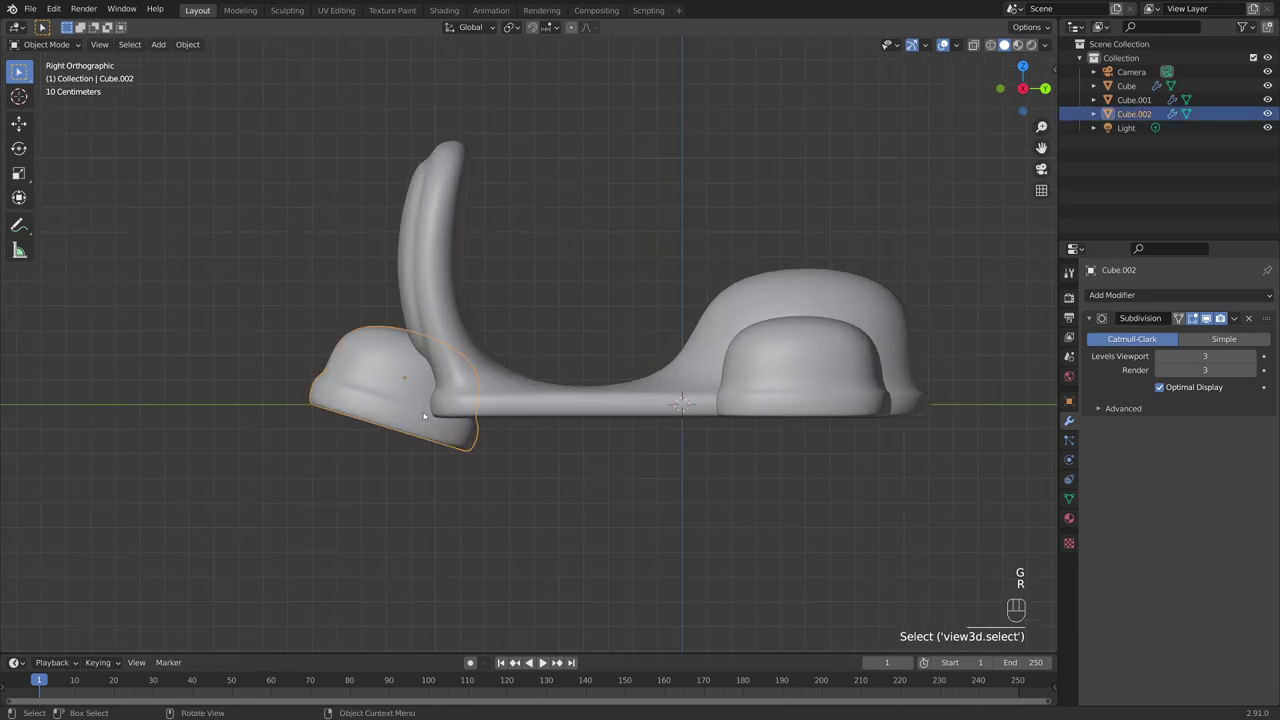
{"action": "scroll", "coordinate": [600, 418], "scroll_direction": "up", "scroll_amount": 1}
{"action": "key", "text": "r"}
{"action": "left_click", "coordinate": [618, 418]}
{"action": "key", "text": "g"}
{"action": "left_click", "coordinate": [624, 406]}
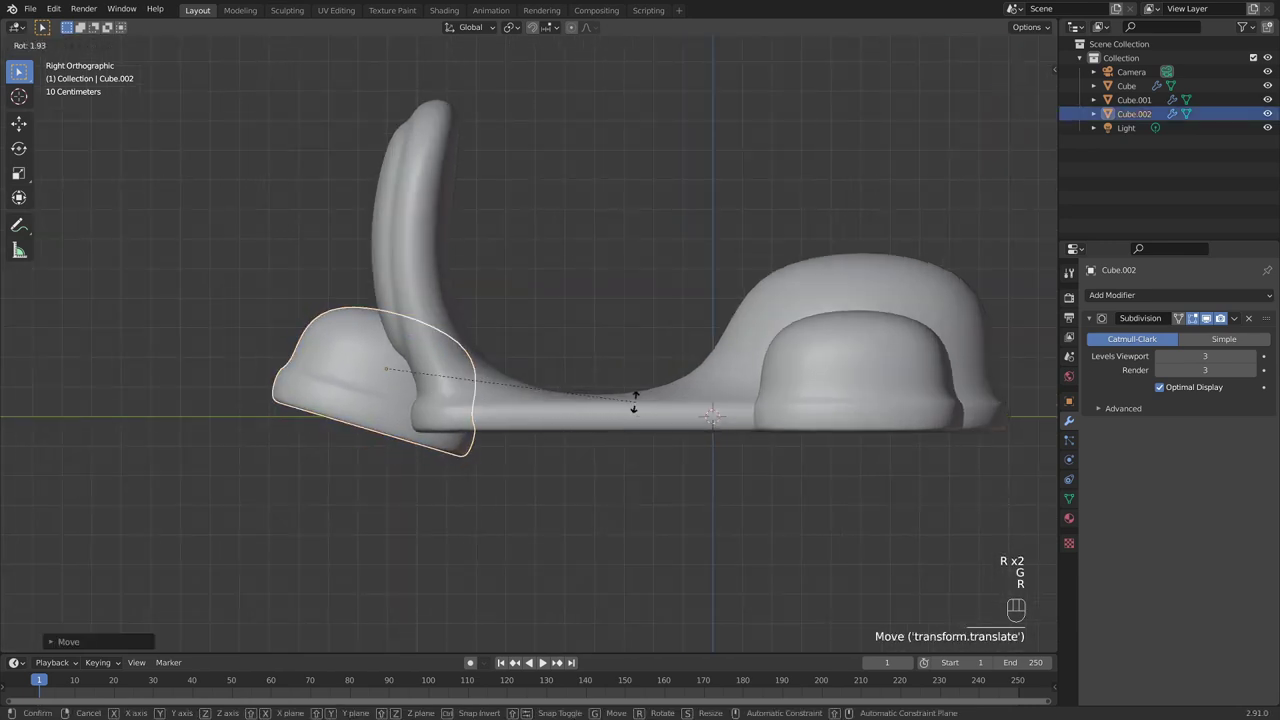
{"action": "key", "text": "r"}
{"action": "left_click", "coordinate": [629, 394]}
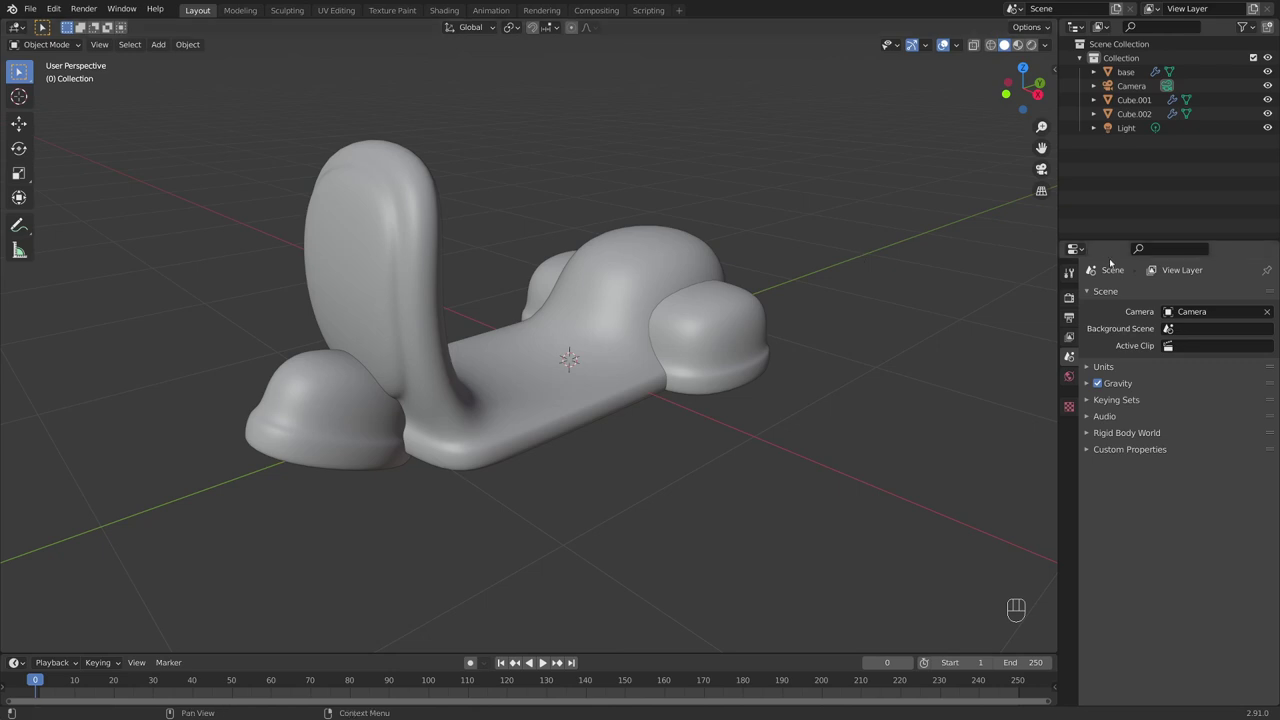
Add a mesh cylinder and scale it uniformly to about 0.35
{"action": "mouse_move", "coordinate": [775, 344]}
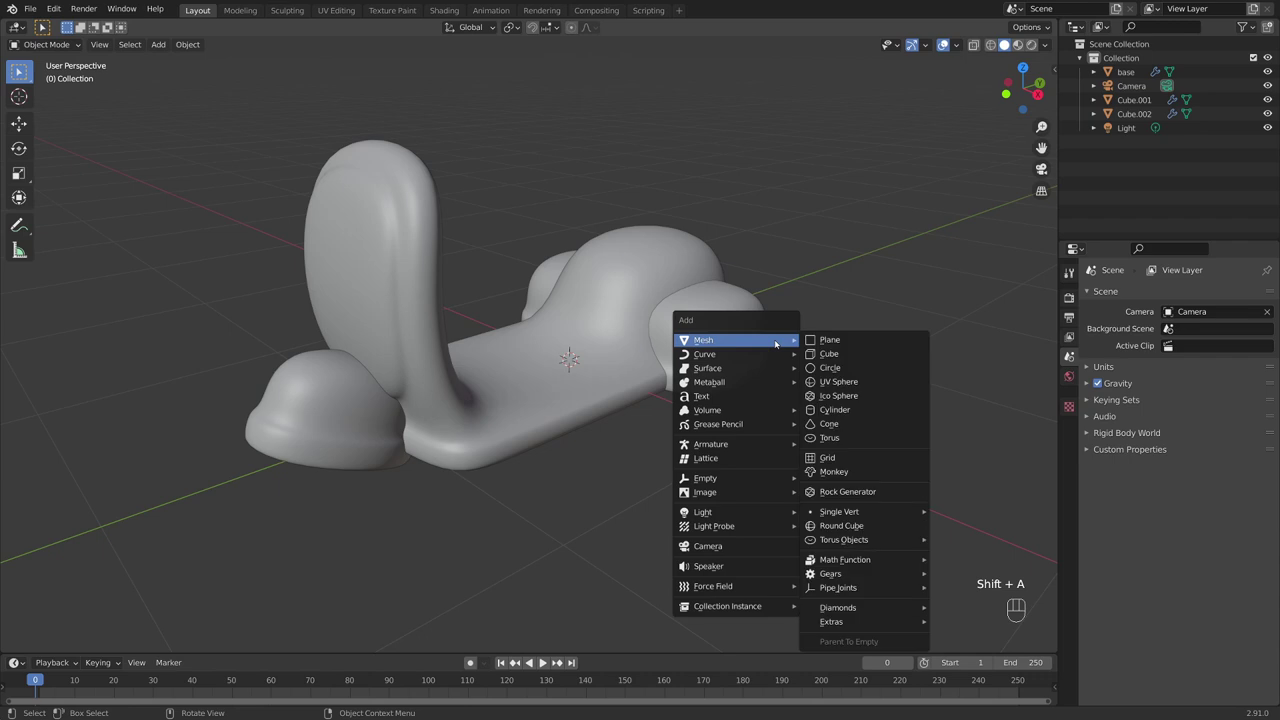
{"action": "left_click", "coordinate": [836, 413]}
{"action": "scroll", "coordinate": [842, 411], "scroll_direction": "down", "scroll_amount": 2}
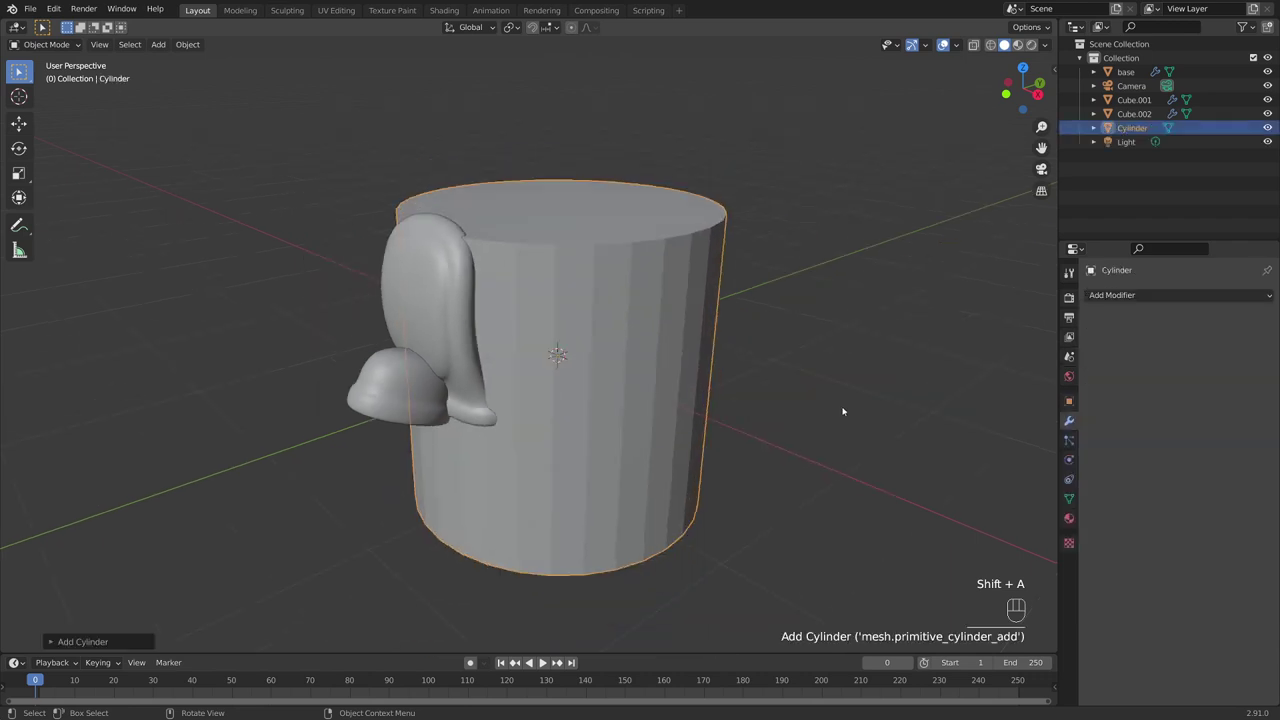
{"action": "middle_click_drag", "start_coordinate": [842, 411], "coordinate": [929, 374]}
{"action": "scroll", "coordinate": [822, 409], "scroll_direction": "up", "scroll_amount": 1}
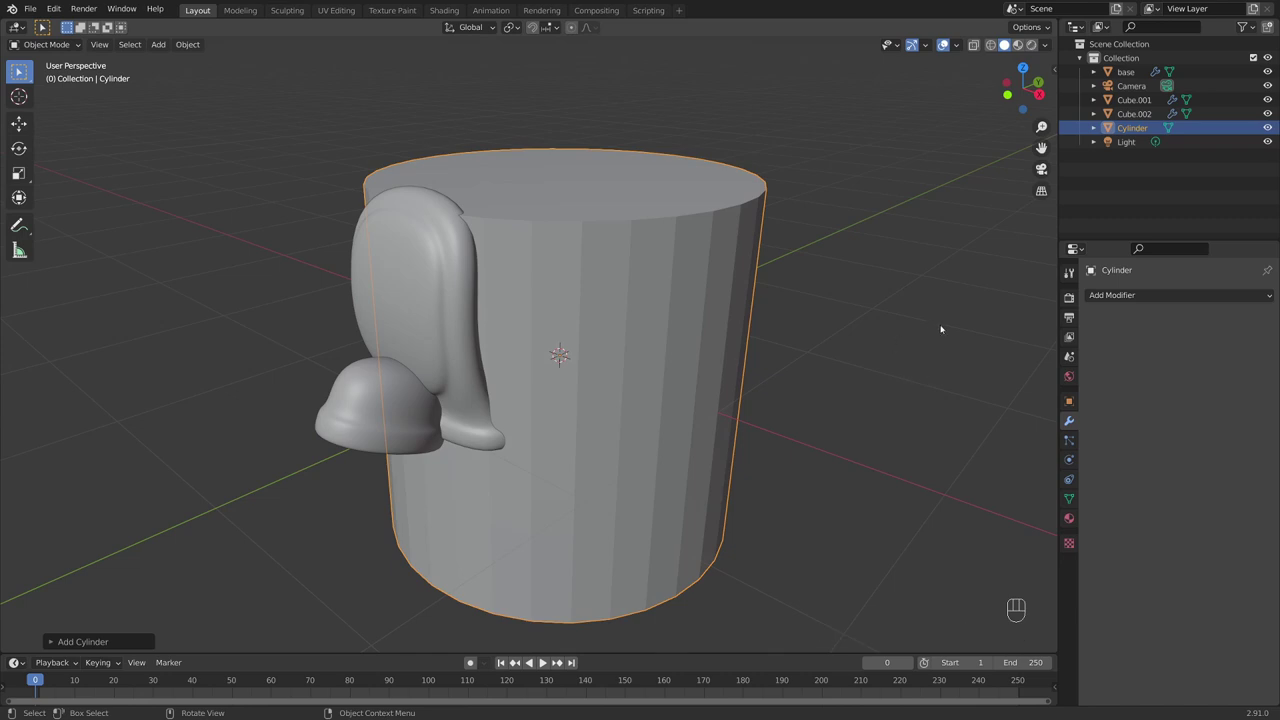
{"action": "key", "text": "s"}
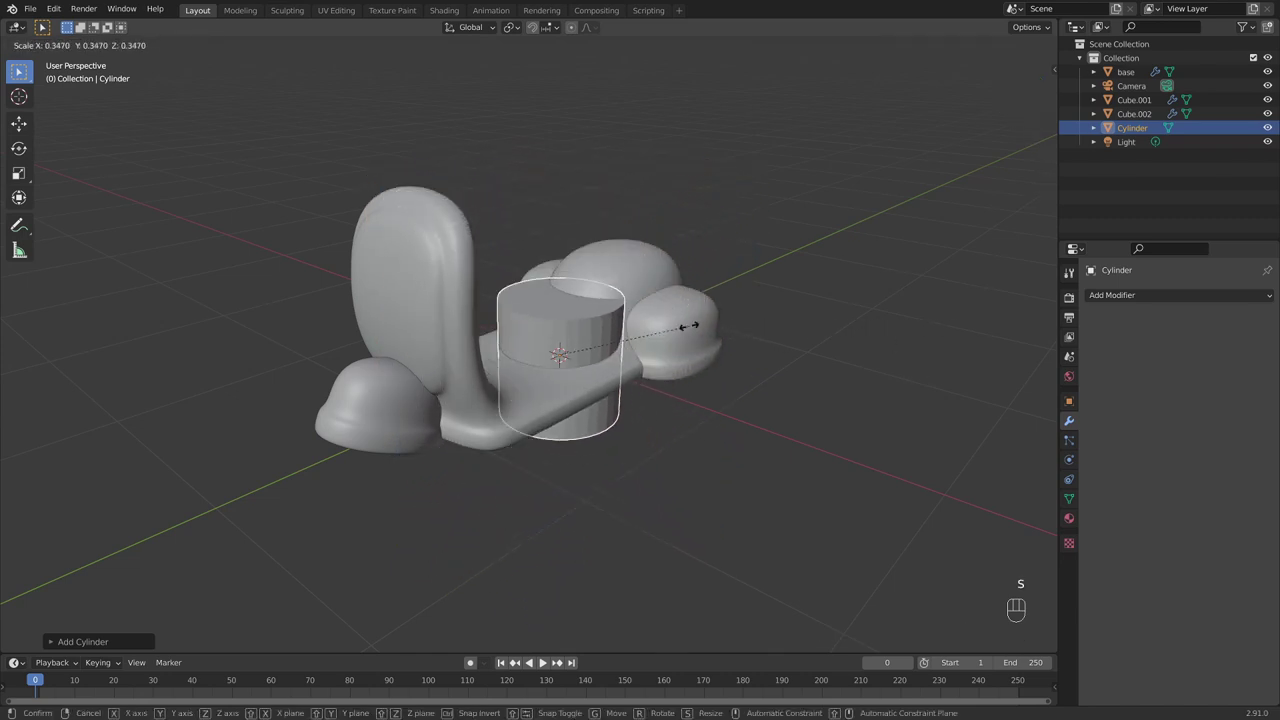
{"action": "left_click", "coordinate": [693, 326]}
Move the cylinder along Y until it sits in front of the front fender and rotate it 90° around Y
{"action": "key", "text": "g"}
{"action": "key", "text": "y"}
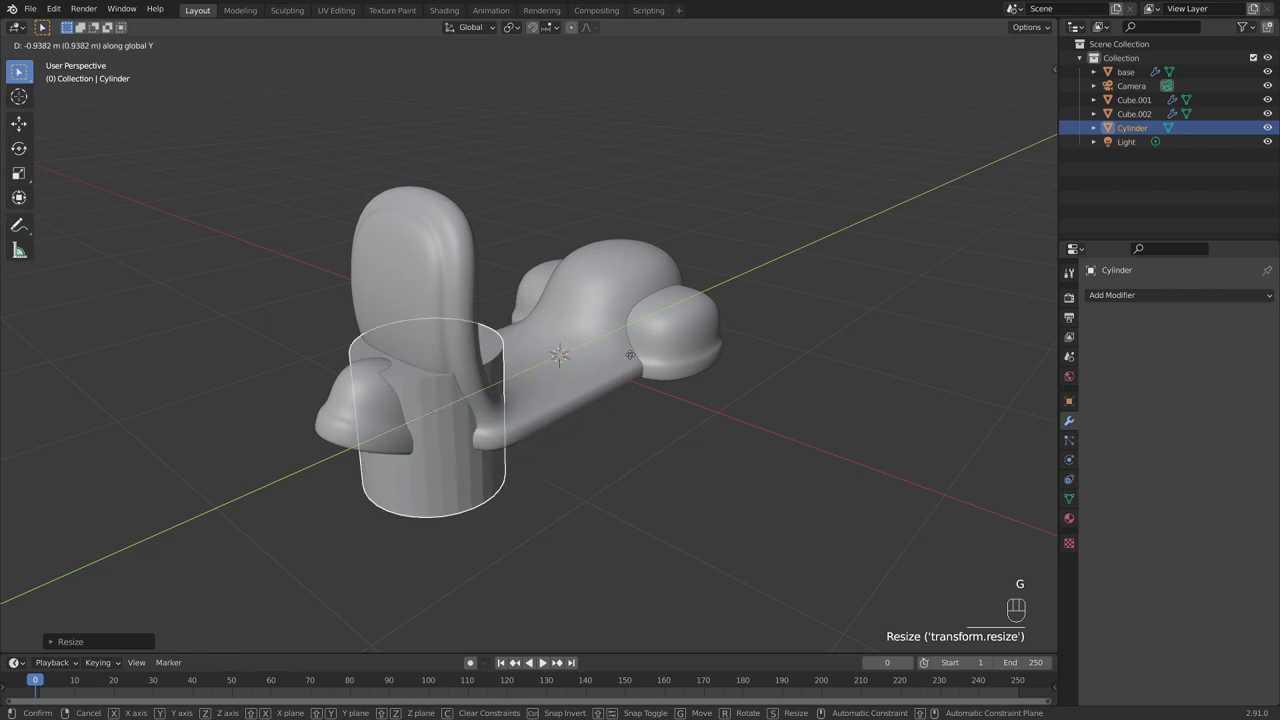
{"action": "left_click", "coordinate": [417, 384]}
{"action": "middle_click_drag", "start_coordinate": [417, 384], "coordinate": [580, 354]}
{"action": "type", "text": "ry90"}
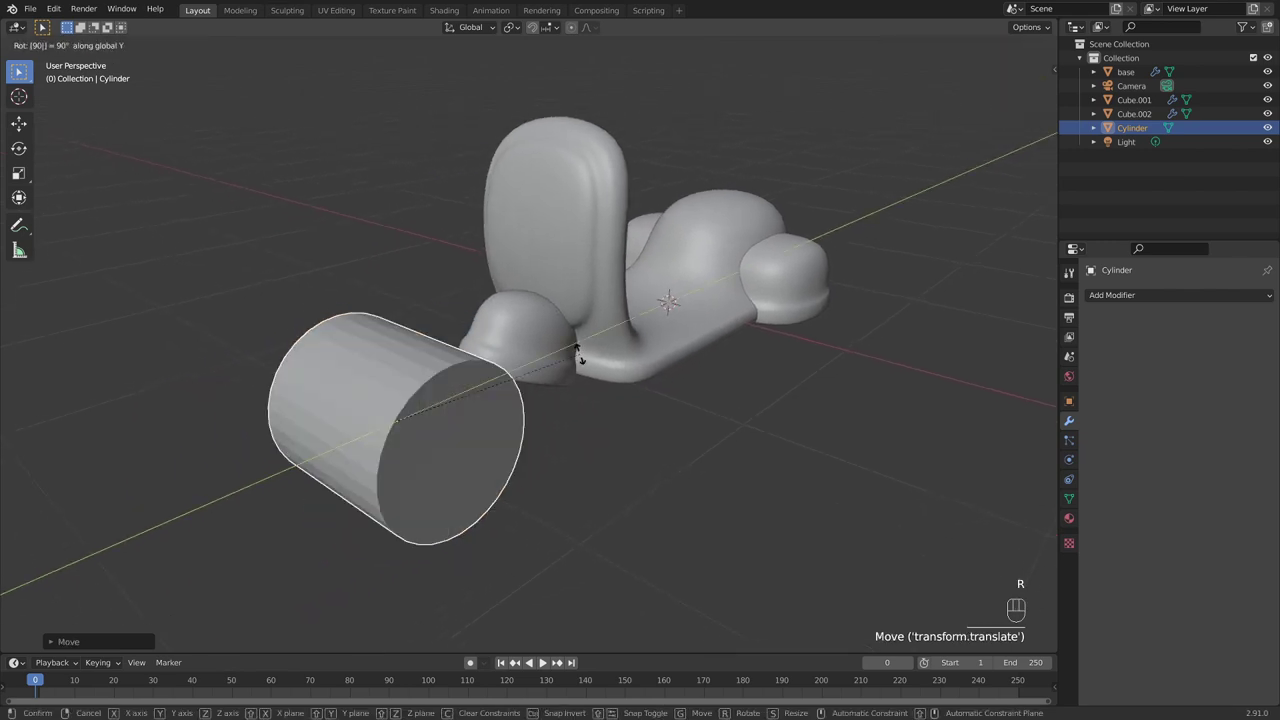
{"action": "key", "text": "Return"}
In front view, scale the cylinder along X to a bit over a third of its width so it fits inside the fender
{"action": "middle_click_drag", "start_coordinate": [580, 358], "coordinate": [823, 428]}
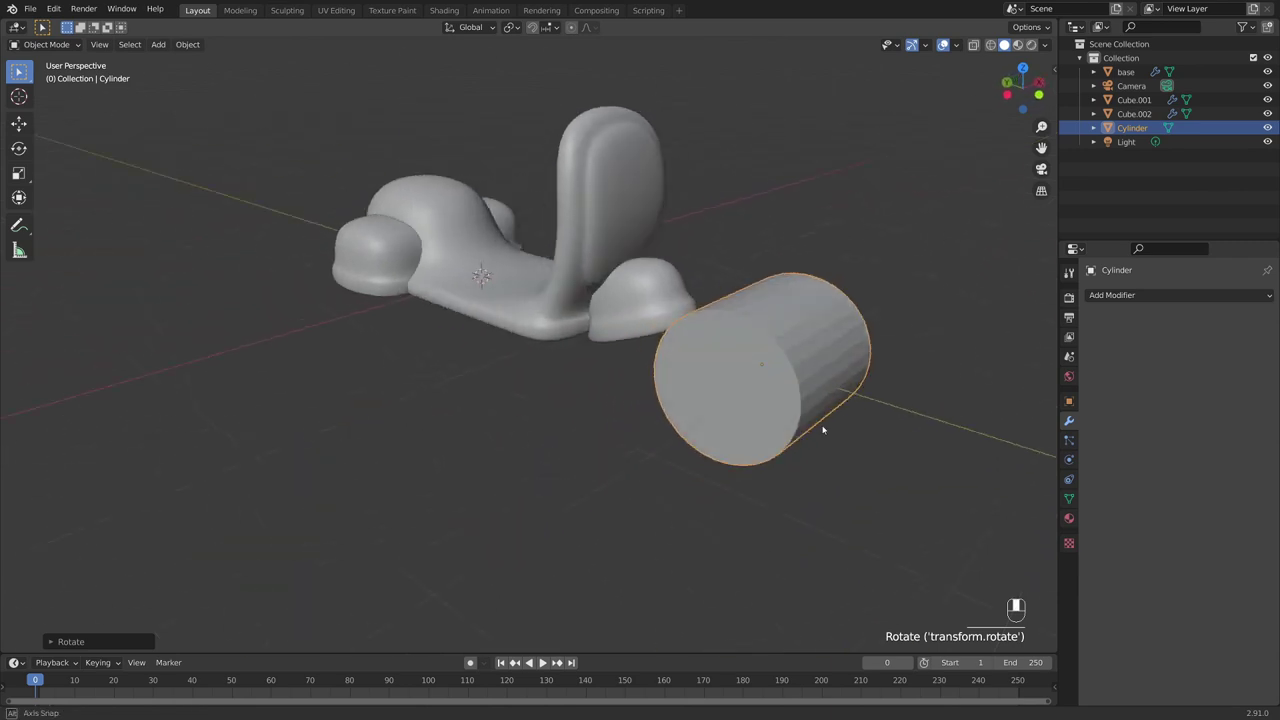
{"action": "key", "text": "grave"}
{"action": "middle_click_drag", "start_coordinate": [618, 349], "coordinate": [540, 403], "text": "shift"}
{"action": "scroll", "coordinate": [545, 400], "scroll_direction": "up", "scroll_amount": 3}
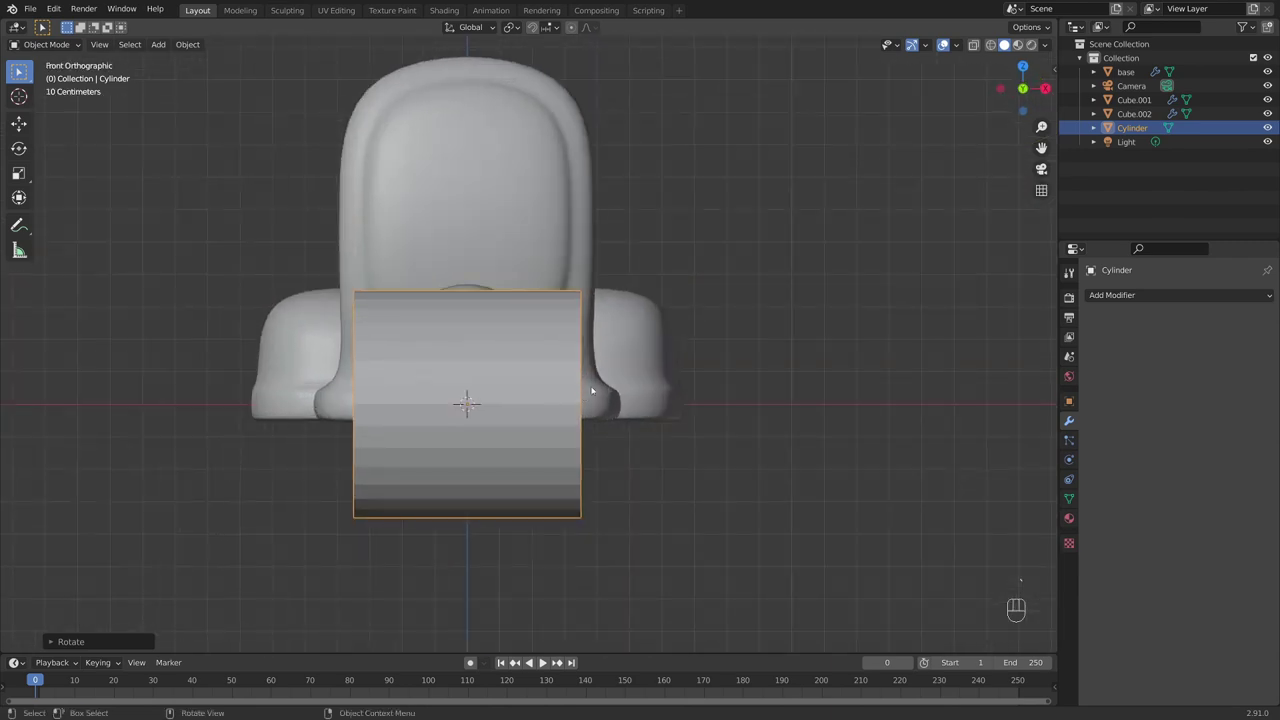
{"action": "key", "text": "s"}
{"action": "key", "text": "x"}
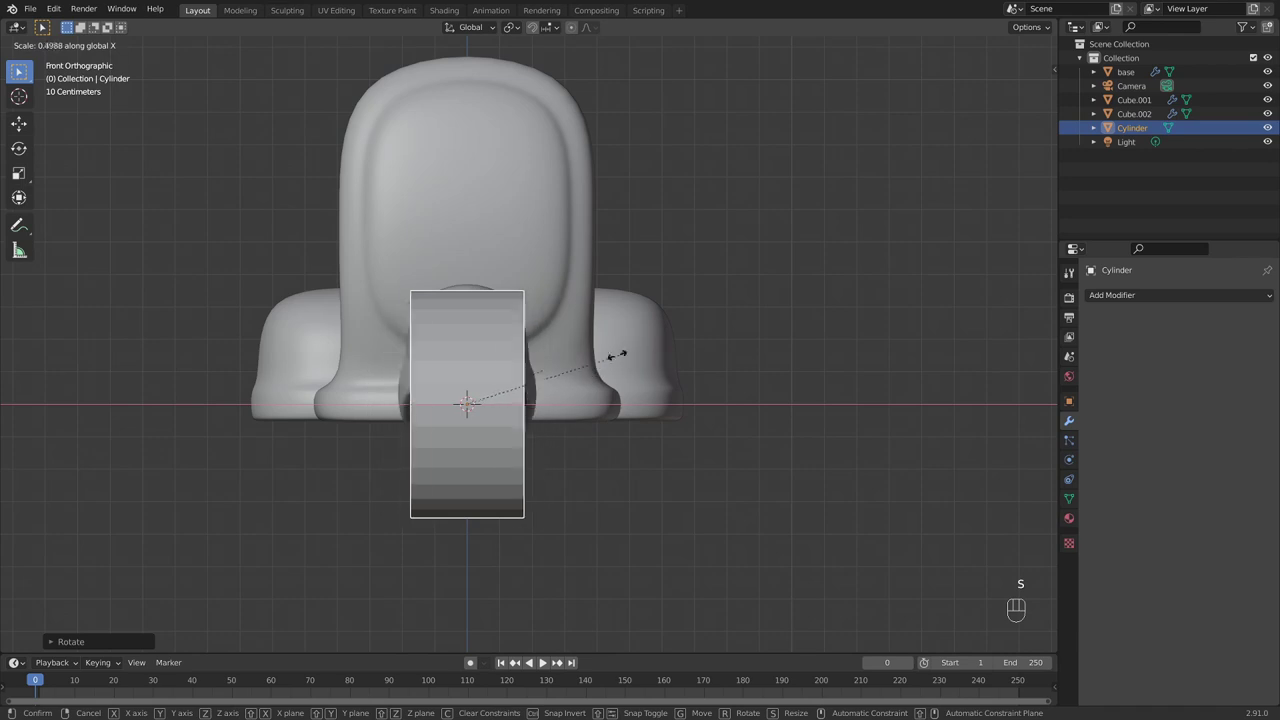
{"action": "left_click", "coordinate": [583, 366]}
{"action": "scroll", "coordinate": [495, 263], "scroll_direction": "up", "scroll_amount": 2}
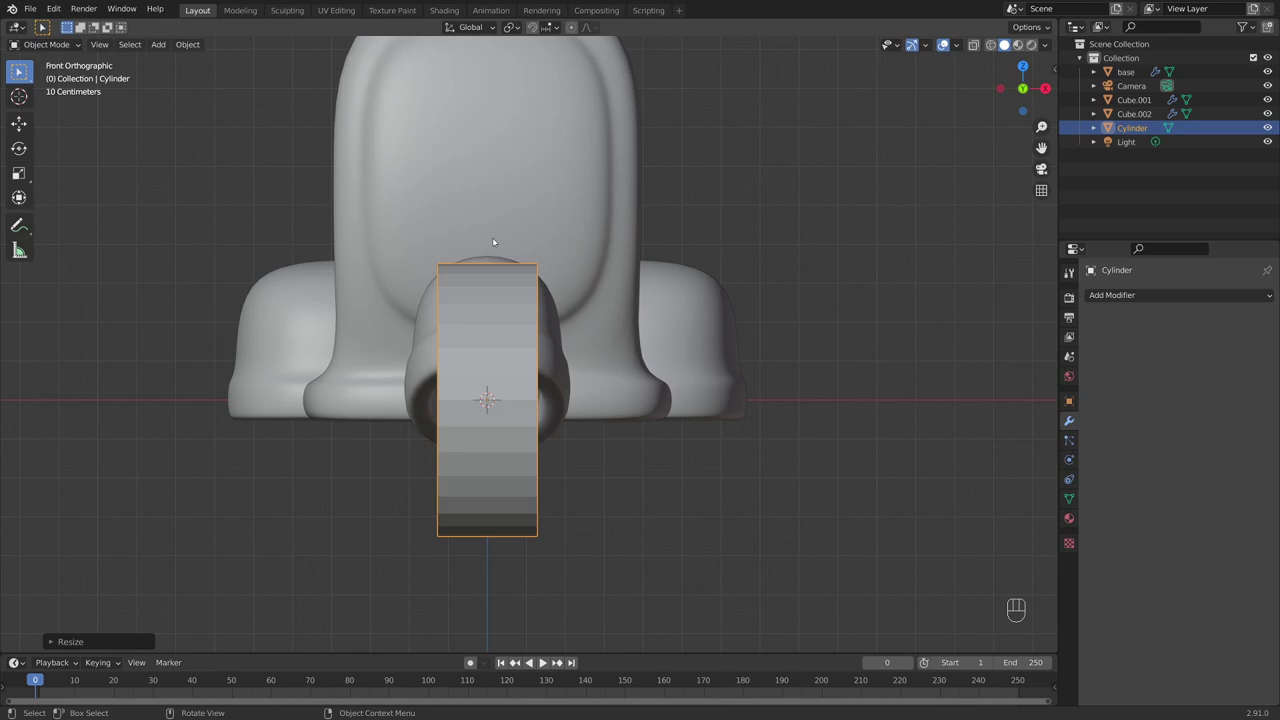
Add one loop cut around the middle of the cylinder's width
{"action": "key", "text": "Tab"}
{"action": "scroll", "coordinate": [510, 332], "scroll_direction": "up", "scroll_amount": 1}
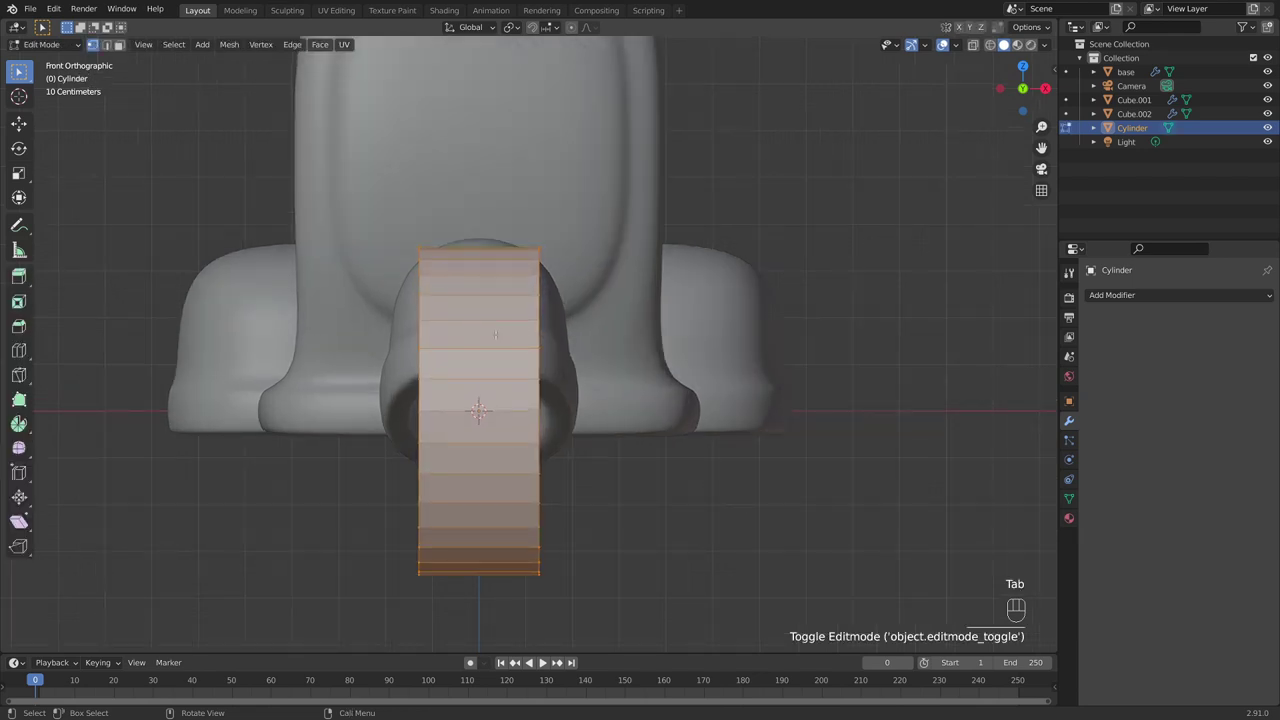
{"action": "key", "text": "ctrl+r"}
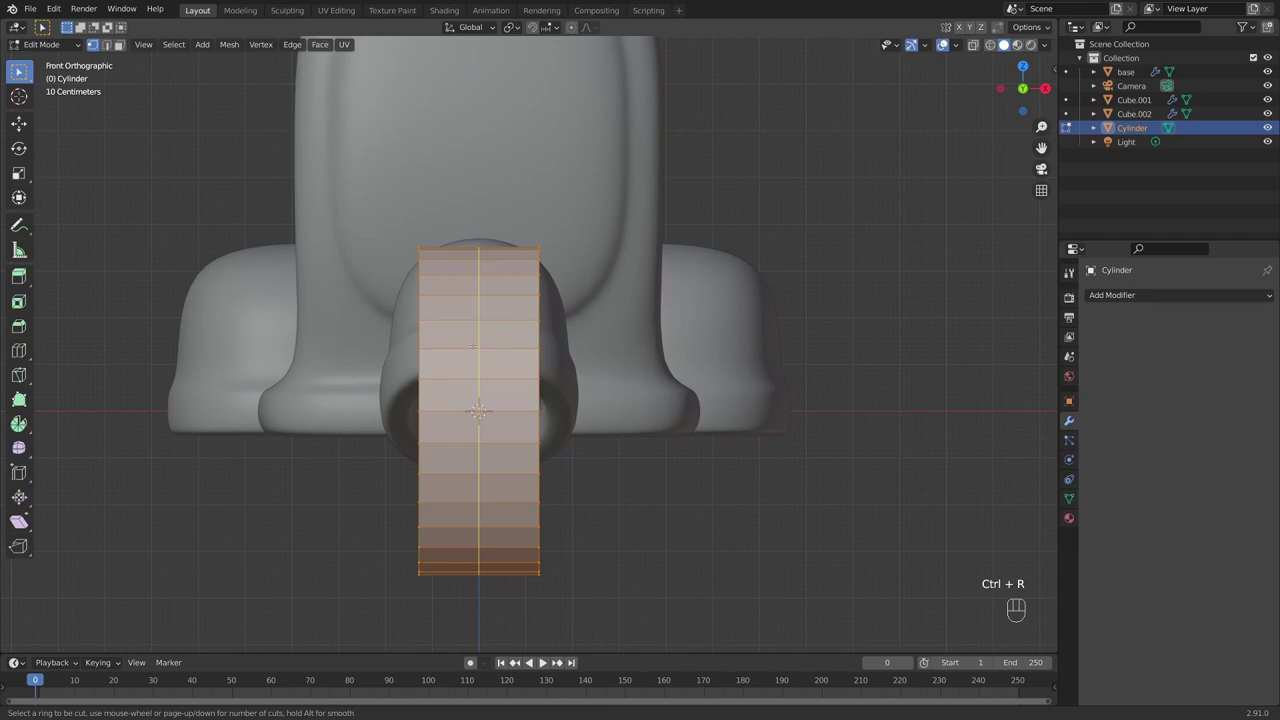
{"action": "left_click", "coordinate": [473, 347]}
{"action": "left_click", "coordinate": [491, 337]}
Delete all vertices of the cylinder's negative-X half, leaving the half on the other side of the centre loop
{"action": "middle_click_drag", "start_coordinate": [491, 337], "coordinate": [504, 447]}
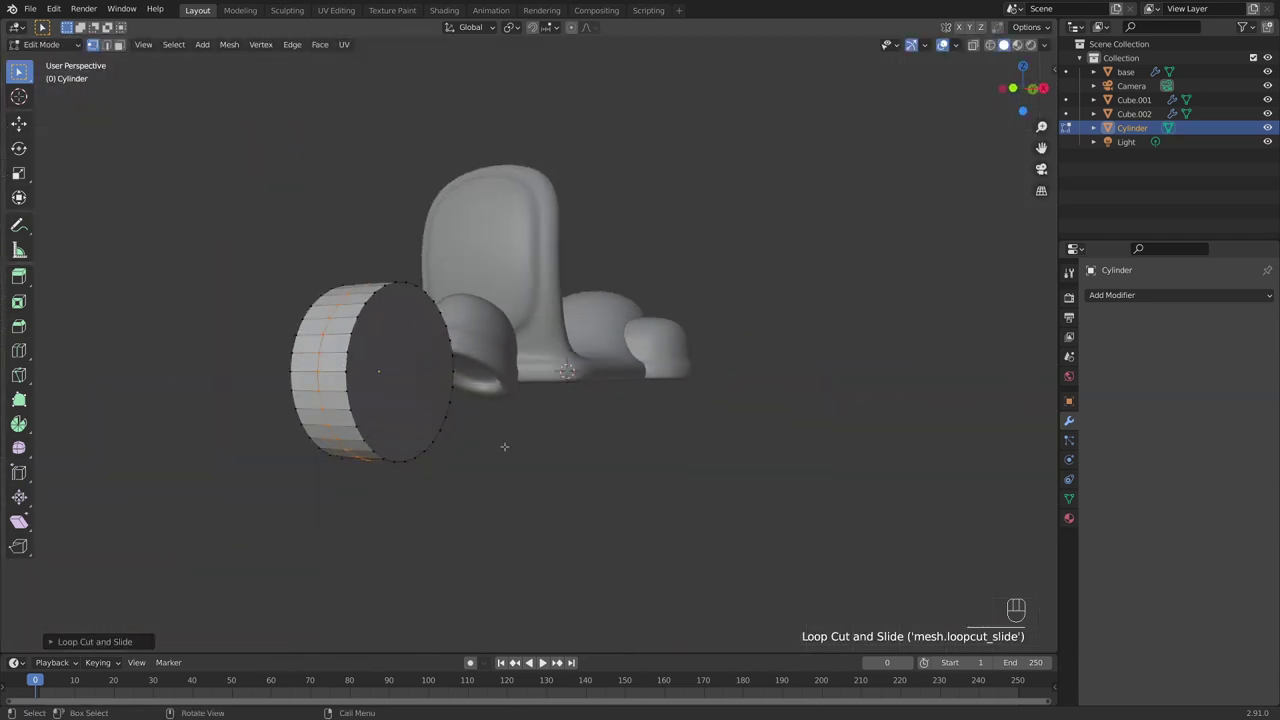
{"action": "scroll", "coordinate": [420, 400], "scroll_direction": "down", "scroll_amount": 2}
{"action": "middle_click_drag", "start_coordinate": [378, 392], "coordinate": [583, 377]}
{"action": "scroll", "coordinate": [500, 337], "scroll_direction": "up", "scroll_amount": 2}
{"action": "key", "text": "grave"}
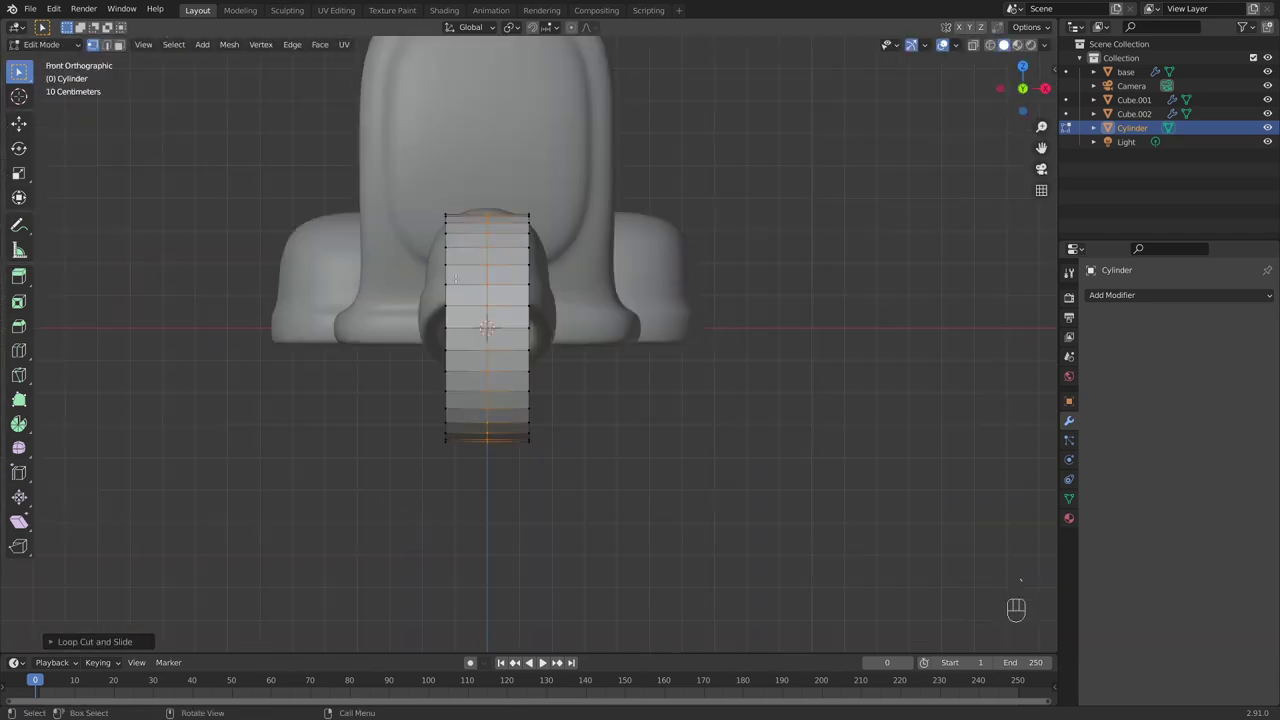
{"action": "scroll", "coordinate": [456, 279], "scroll_direction": "up", "scroll_amount": 3}
{"action": "key", "text": "alt+z"}
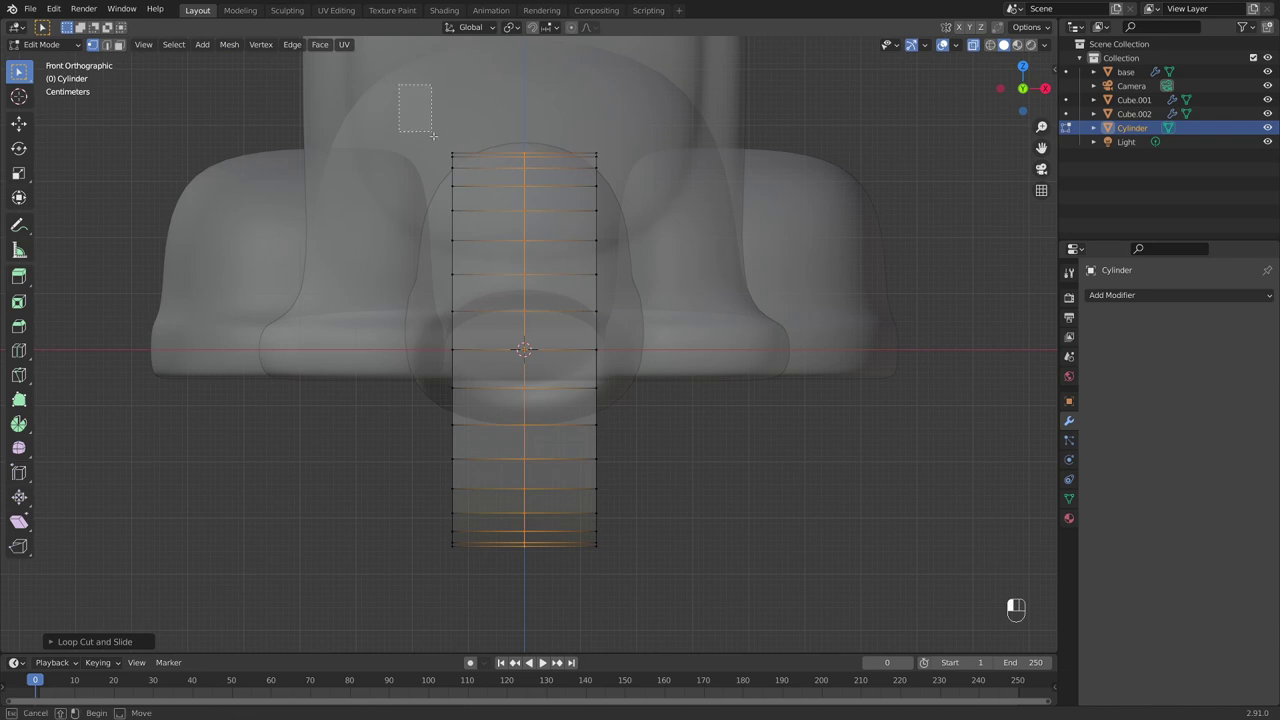
{"action": "left_click_drag", "start_coordinate": [451, 202], "coordinate": [490, 578]}
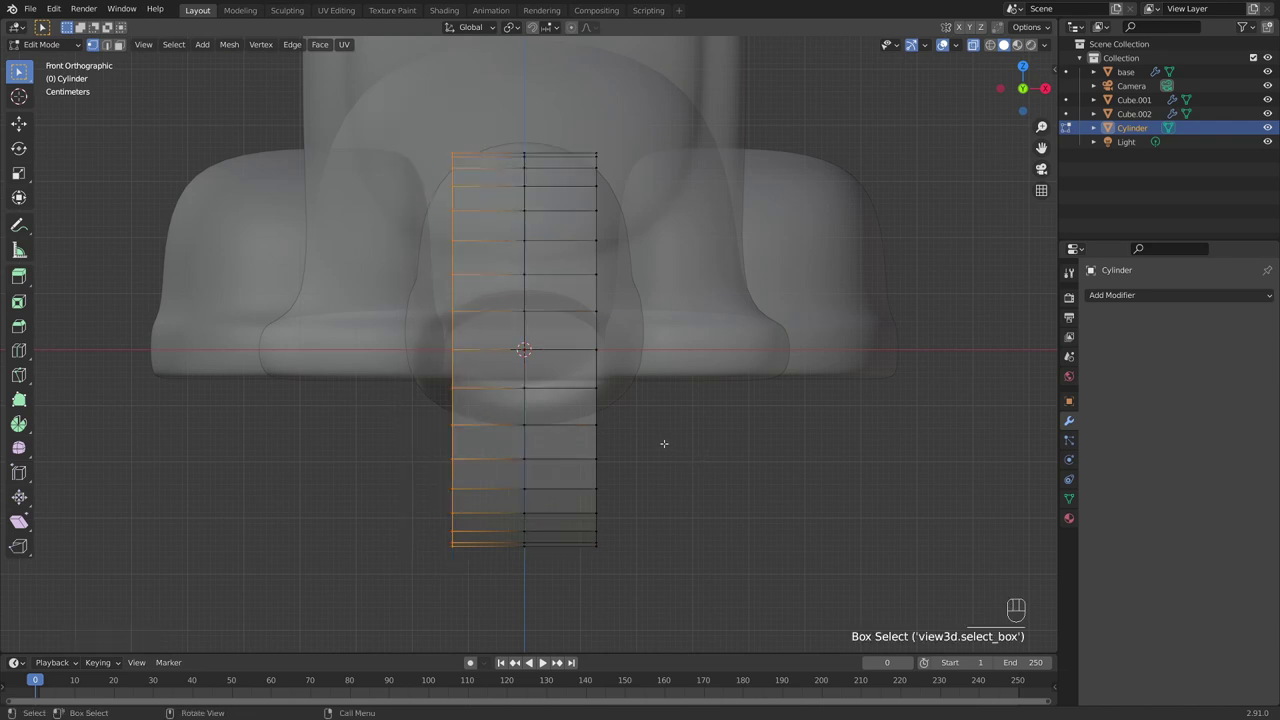
{"action": "key", "text": "x"}
{"action": "left_click", "coordinate": [620, 443]}
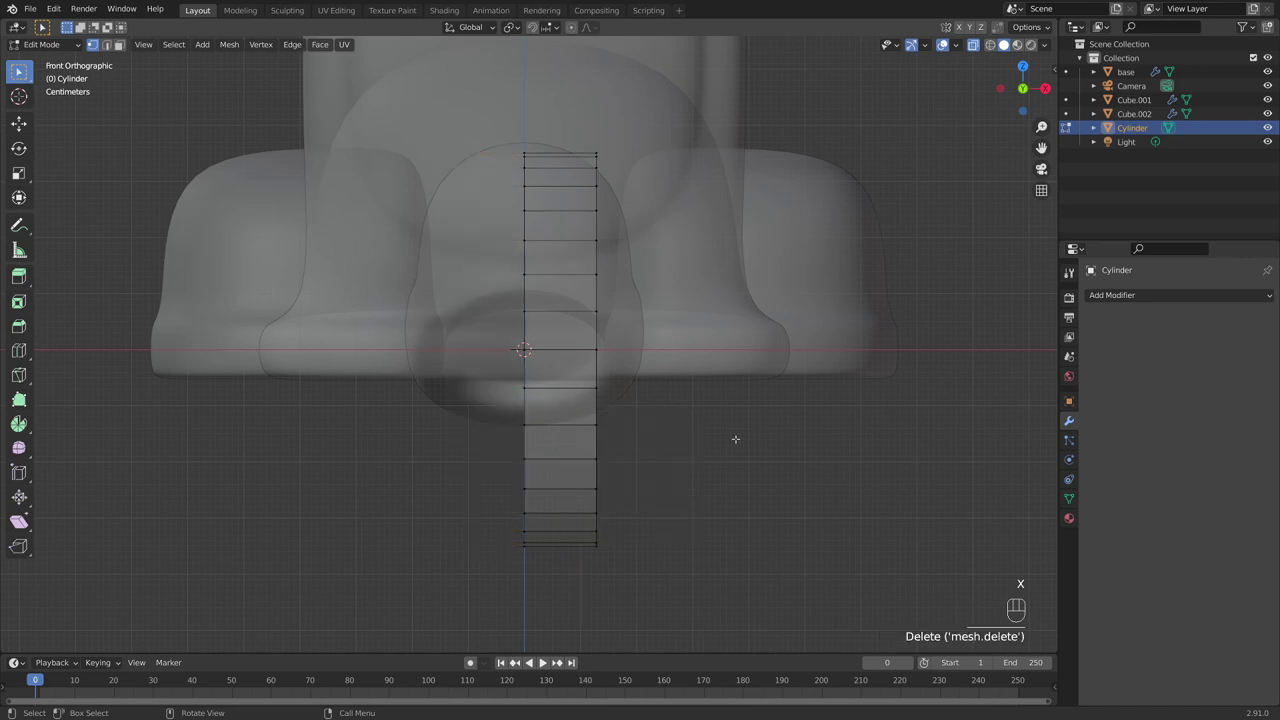
{"action": "key", "text": "Tab"}
{"action": "key", "text": "alt+z"}
Add a Mirror modifier on the X axis to the half cylinder
{"action": "middle_click_drag", "start_coordinate": [706, 437], "coordinate": [483, 377]}
{"action": "left_click", "coordinate": [701, 410]}
{"action": "scroll", "coordinate": [514, 378], "scroll_direction": "up", "scroll_amount": 1}
{"action": "scroll", "coordinate": [478, 365], "scroll_direction": "up", "scroll_amount": 1}
{"action": "left_click", "coordinate": [473, 351]}
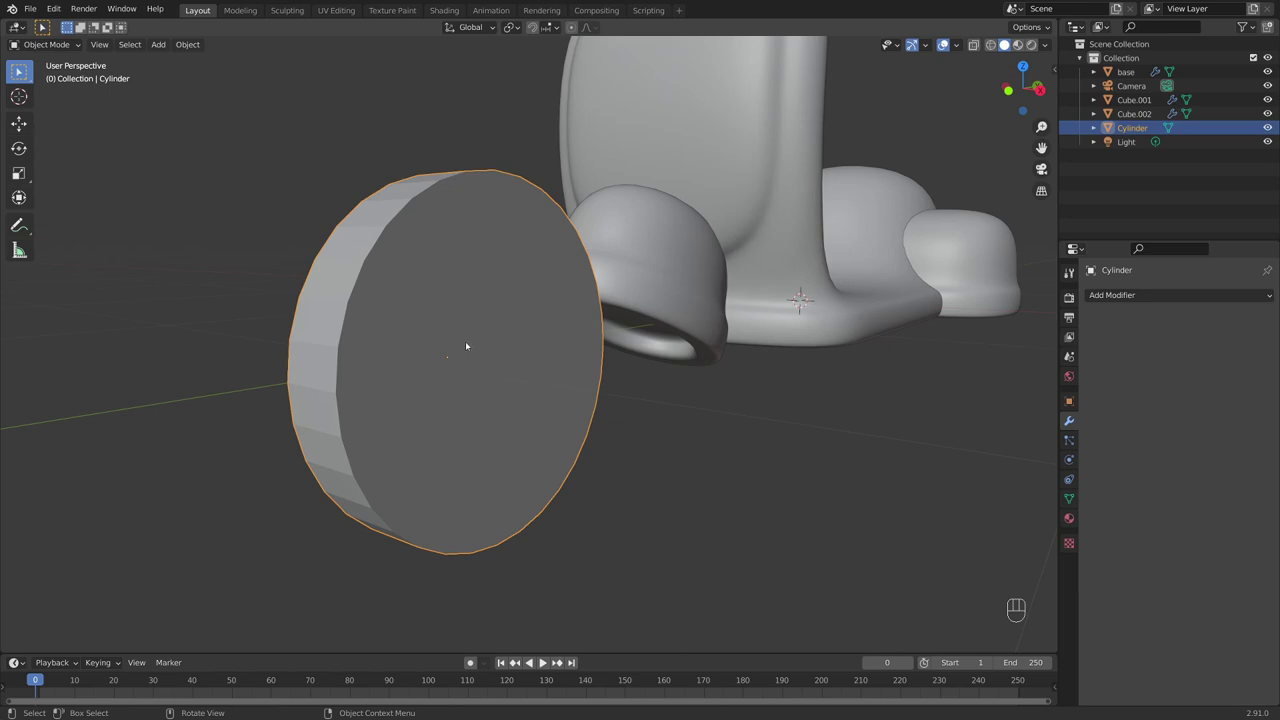
{"action": "middle_click_drag", "start_coordinate": [466, 346], "coordinate": [731, 371]}
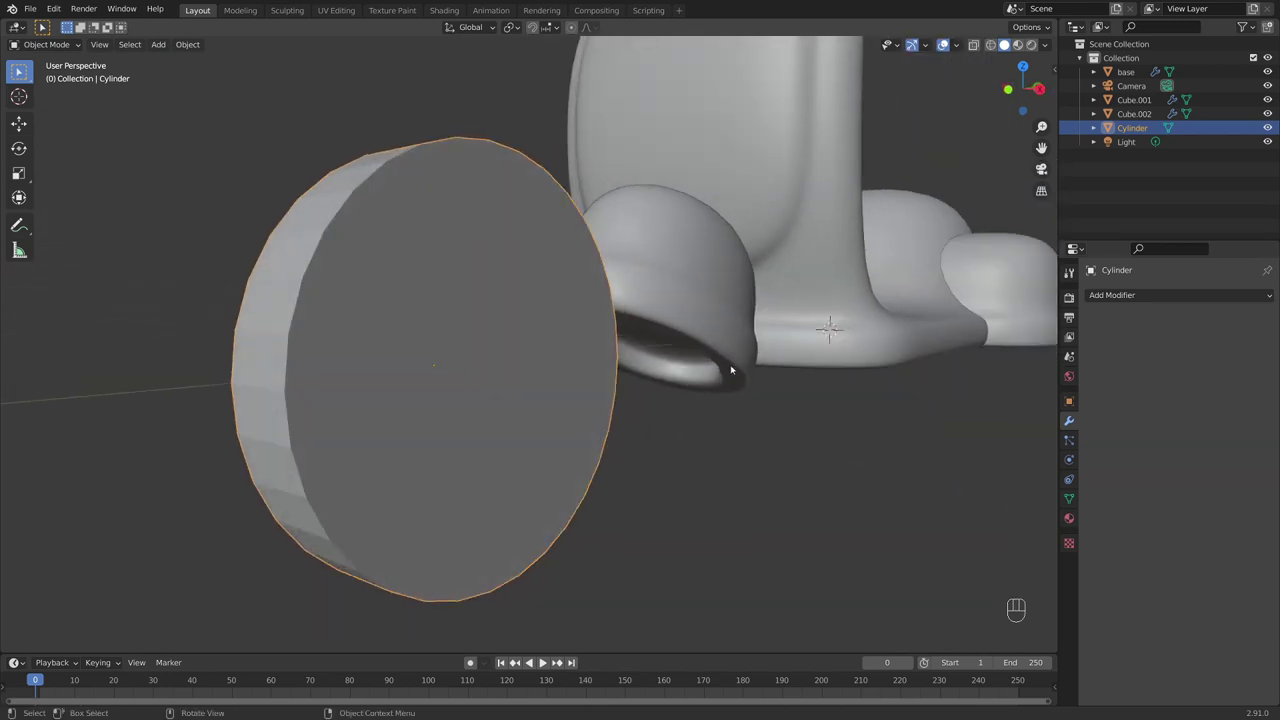
{"action": "left_click", "coordinate": [1133, 296]}
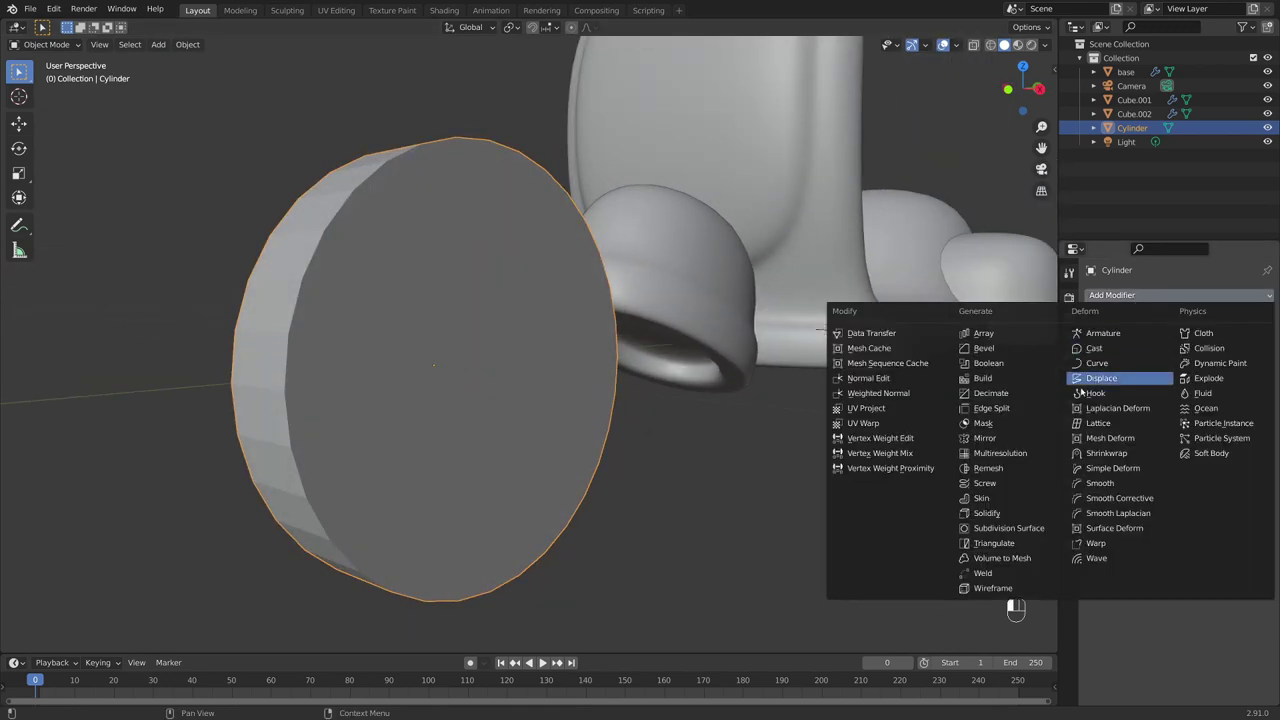
{"action": "left_click", "coordinate": [987, 443]}
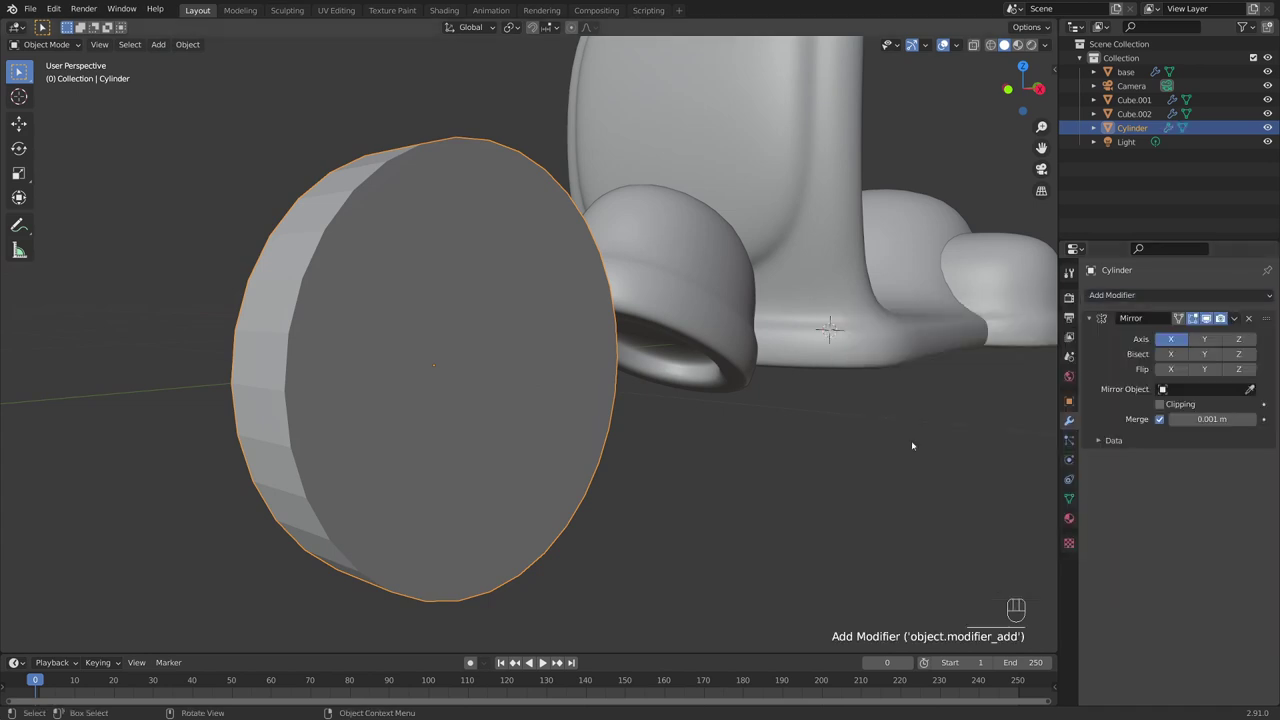
Select the large round side face of the cylinder in face mode
{"action": "middle_click_drag", "start_coordinate": [760, 455], "coordinate": [724, 457]}
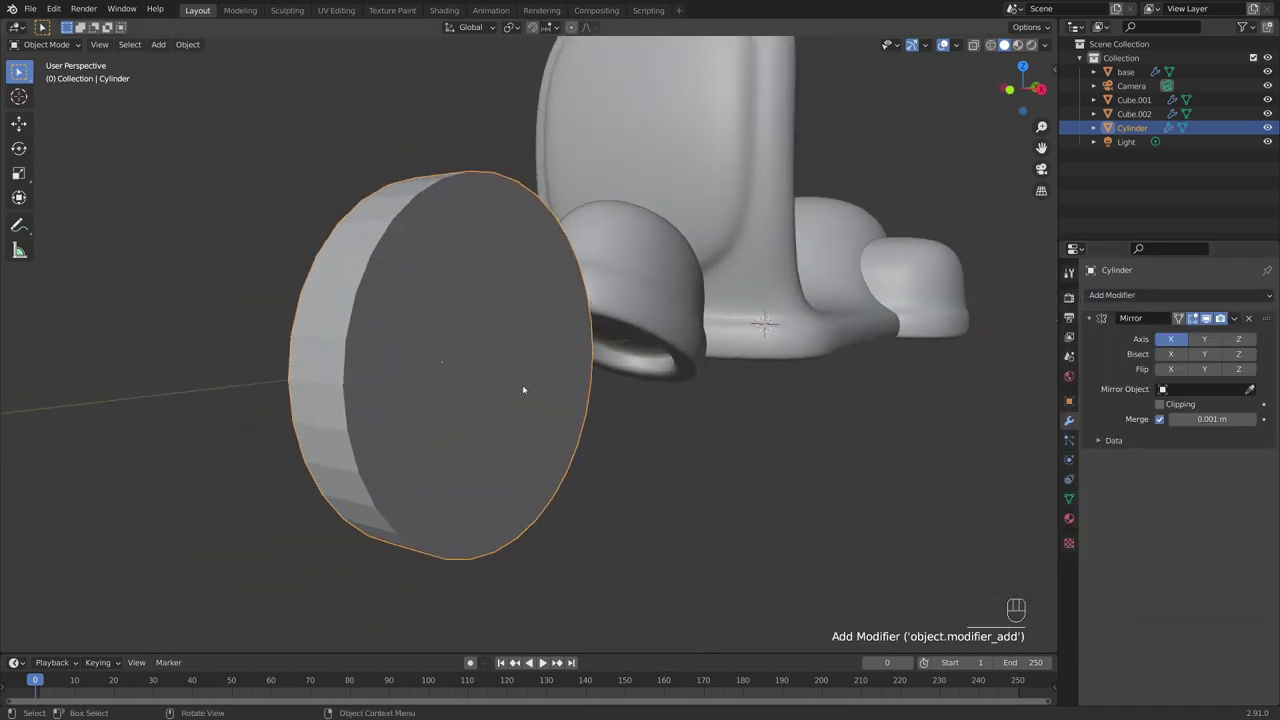
{"action": "middle_click_drag", "start_coordinate": [523, 390], "coordinate": [495, 354]}
{"action": "key", "text": "Tab"}
{"action": "key", "text": "3"}
{"action": "scroll", "coordinate": [480, 351], "scroll_direction": "up", "scroll_amount": 1}
{"action": "left_click", "coordinate": [484, 350]}
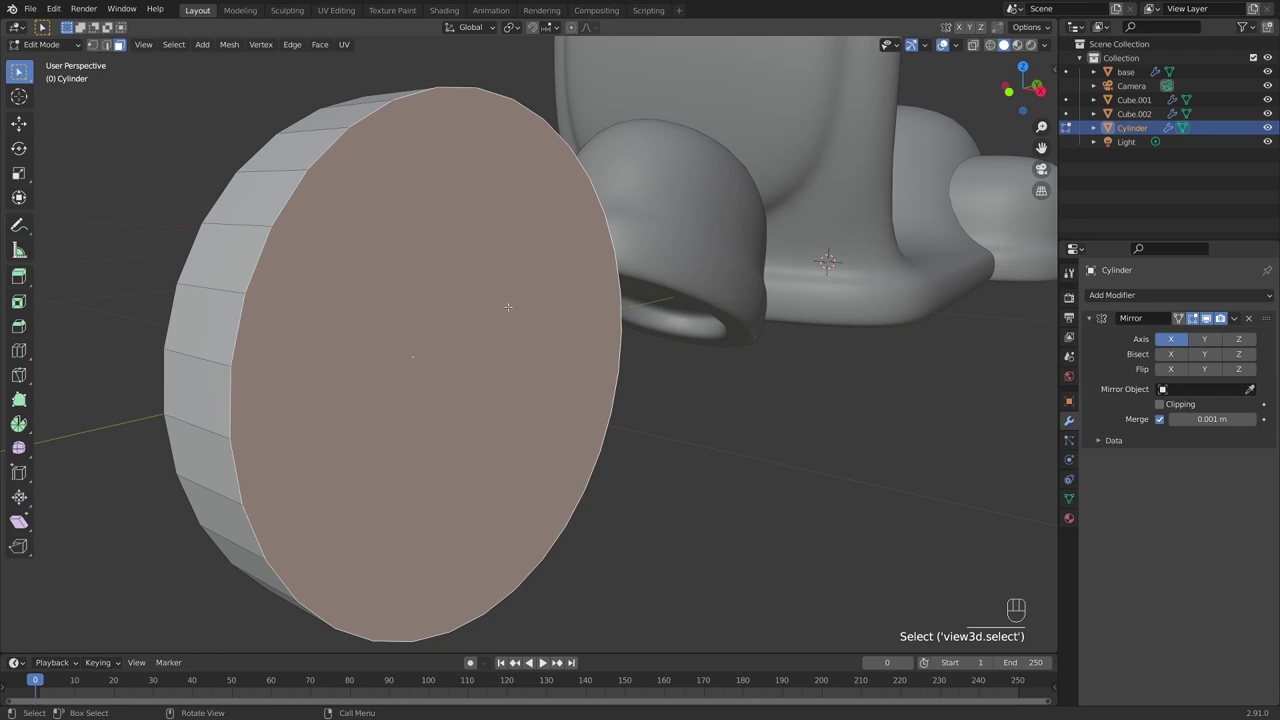
Apply the cylinder's rotation and scale in Object Mode
{"action": "key", "text": "Tab"}
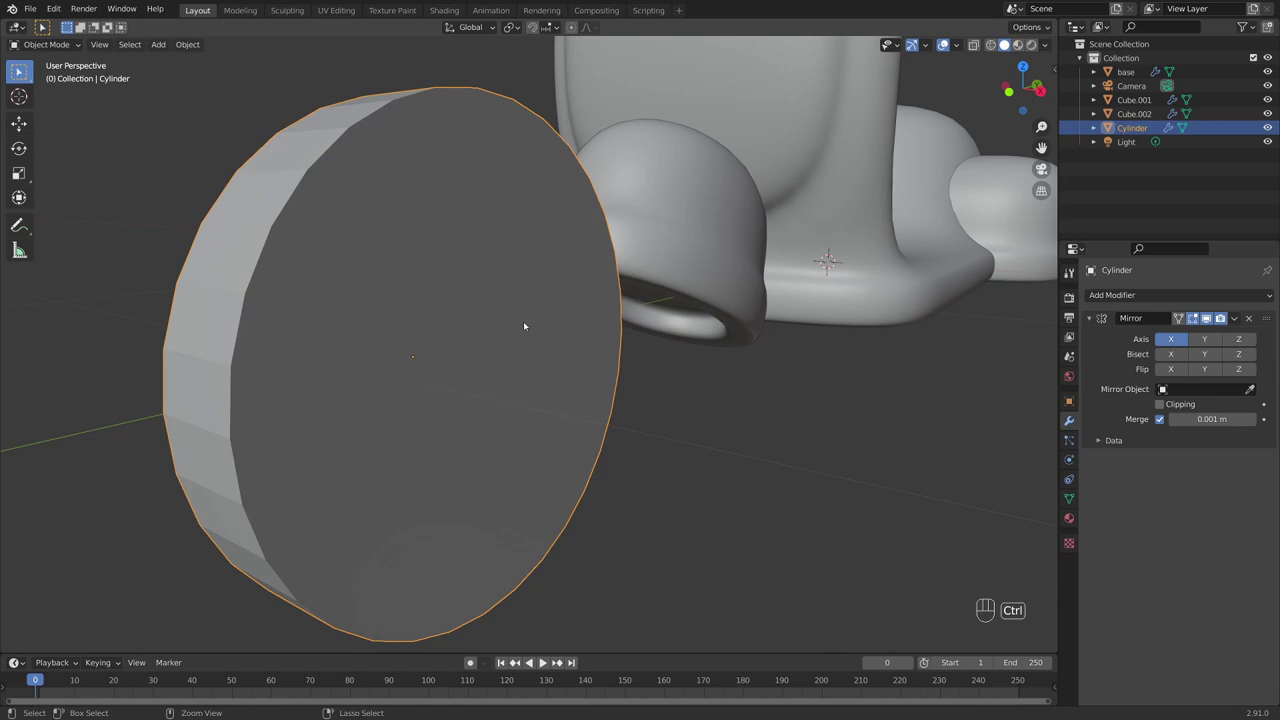
{"action": "key", "text": "ctrl+a"}
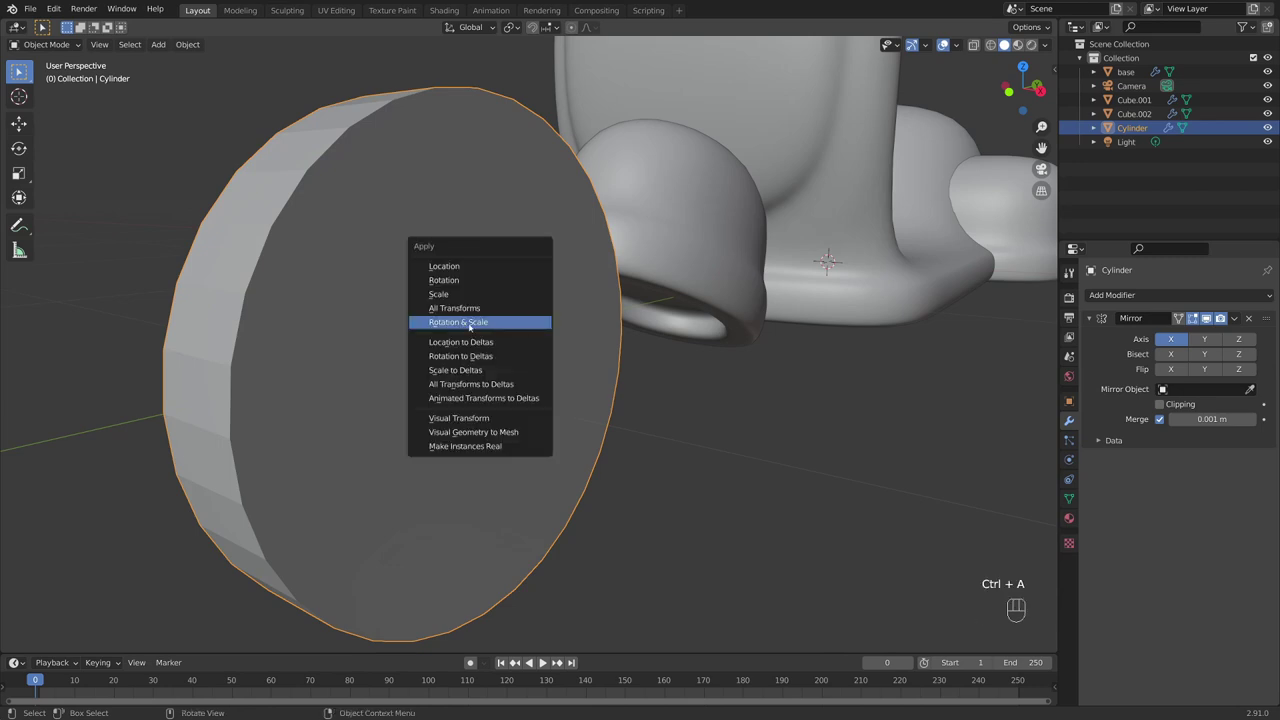
{"action": "left_click", "coordinate": [505, 321]}
Inset the wheel's round side face to form the tyre rim and extrude the inner face inward by about 0.056 m
{"action": "middle_click_drag", "start_coordinate": [524, 352], "coordinate": [505, 321]}
{"action": "key", "text": "Tab"}
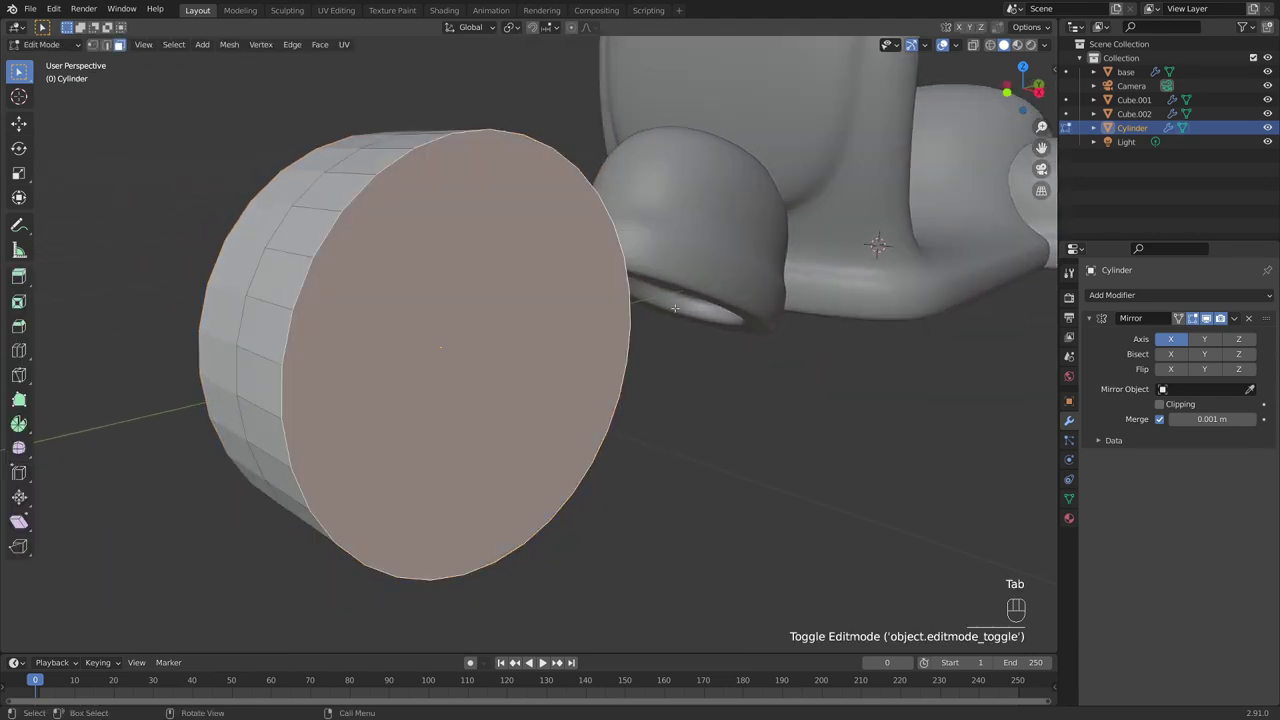
{"action": "middle_click_drag", "start_coordinate": [675, 308], "coordinate": [702, 299]}
{"action": "key", "text": "i"}
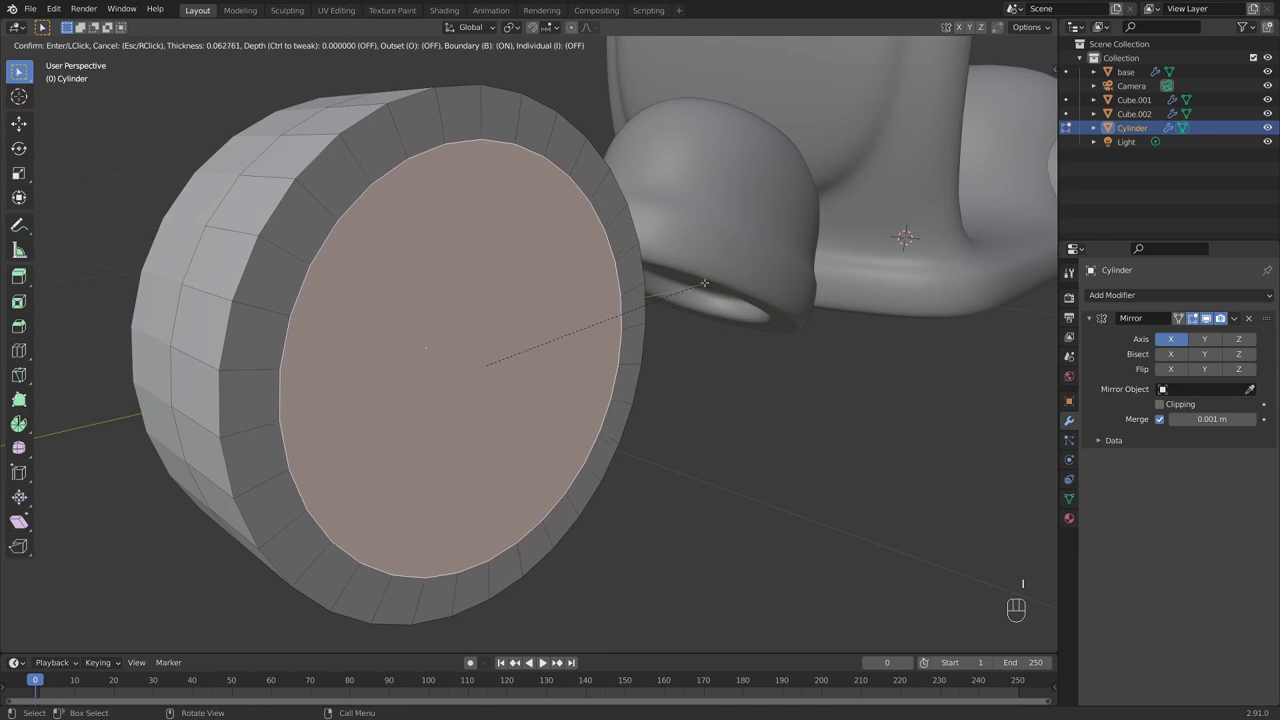
{"action": "left_click", "coordinate": [610, 236]}
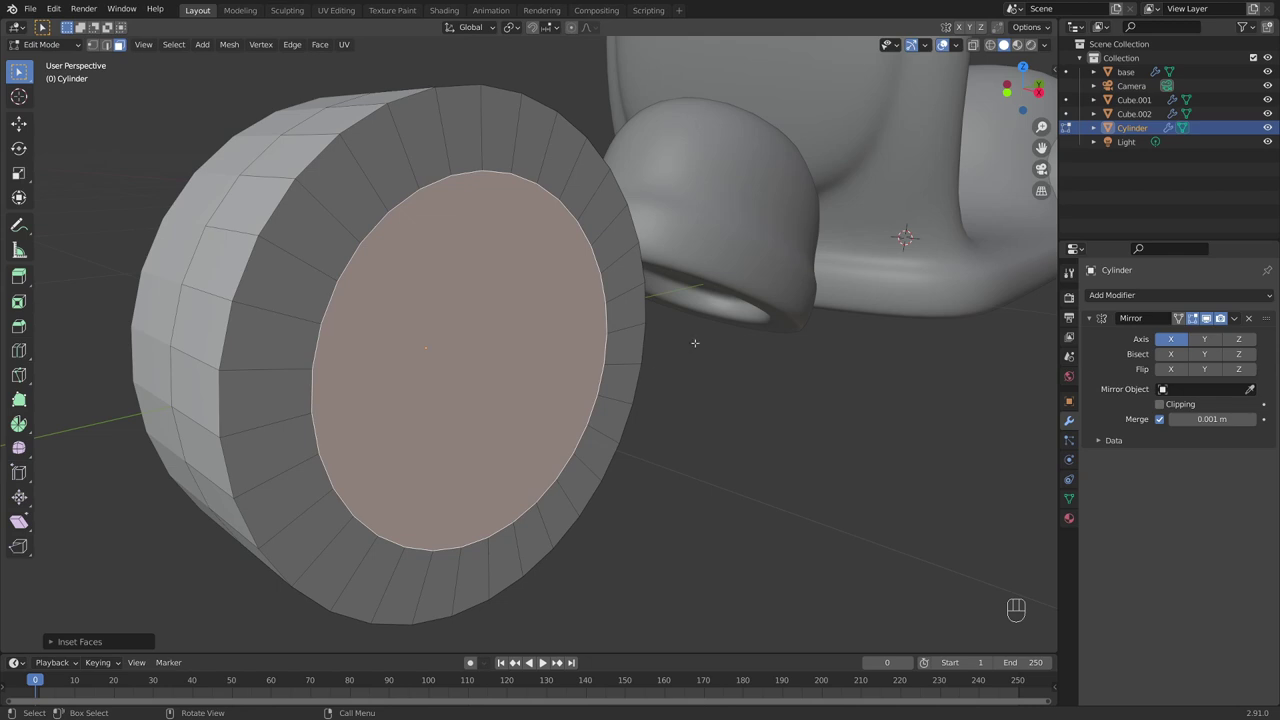
{"action": "middle_click_drag", "start_coordinate": [695, 343], "coordinate": [757, 354]}
{"action": "key", "text": "e"}
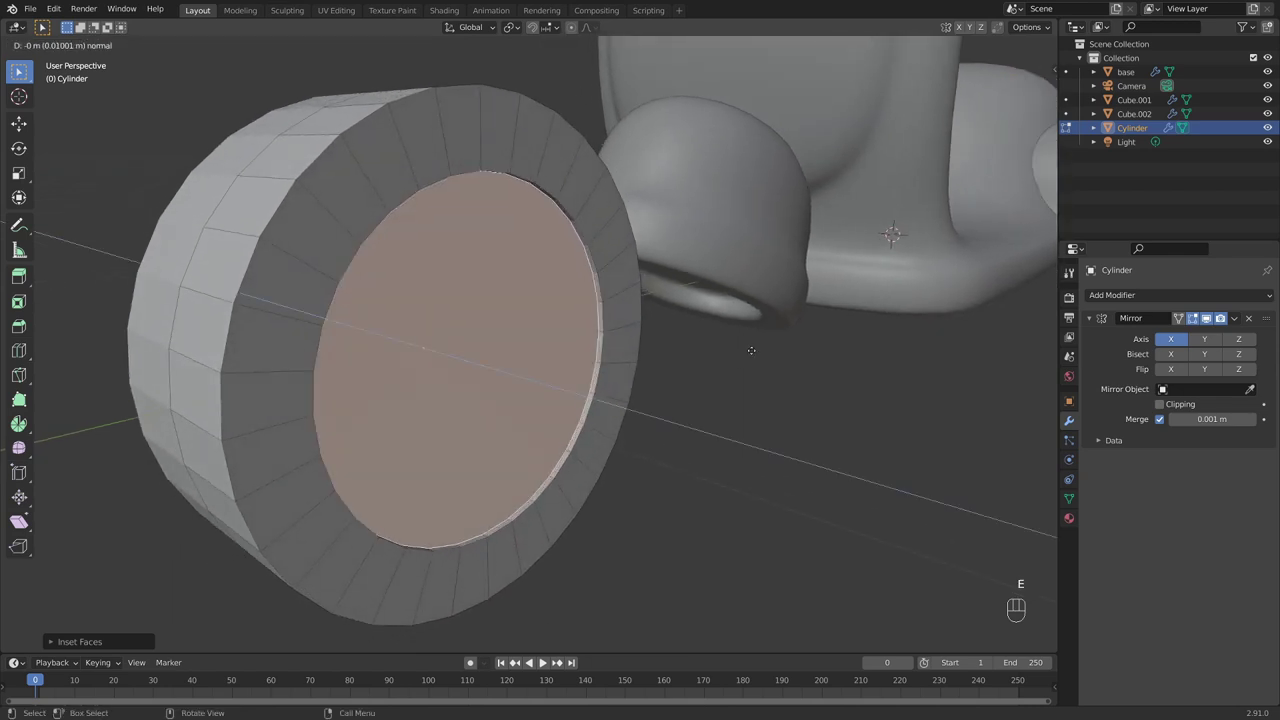
{"action": "left_click", "coordinate": [728, 345]}
Inset the recessed wheel face by about 0.04 and extrude it inward by about 0.045 m for a second recess
{"action": "middle_click_drag", "start_coordinate": [729, 343], "coordinate": [717, 346]}
{"action": "key", "text": "i"}
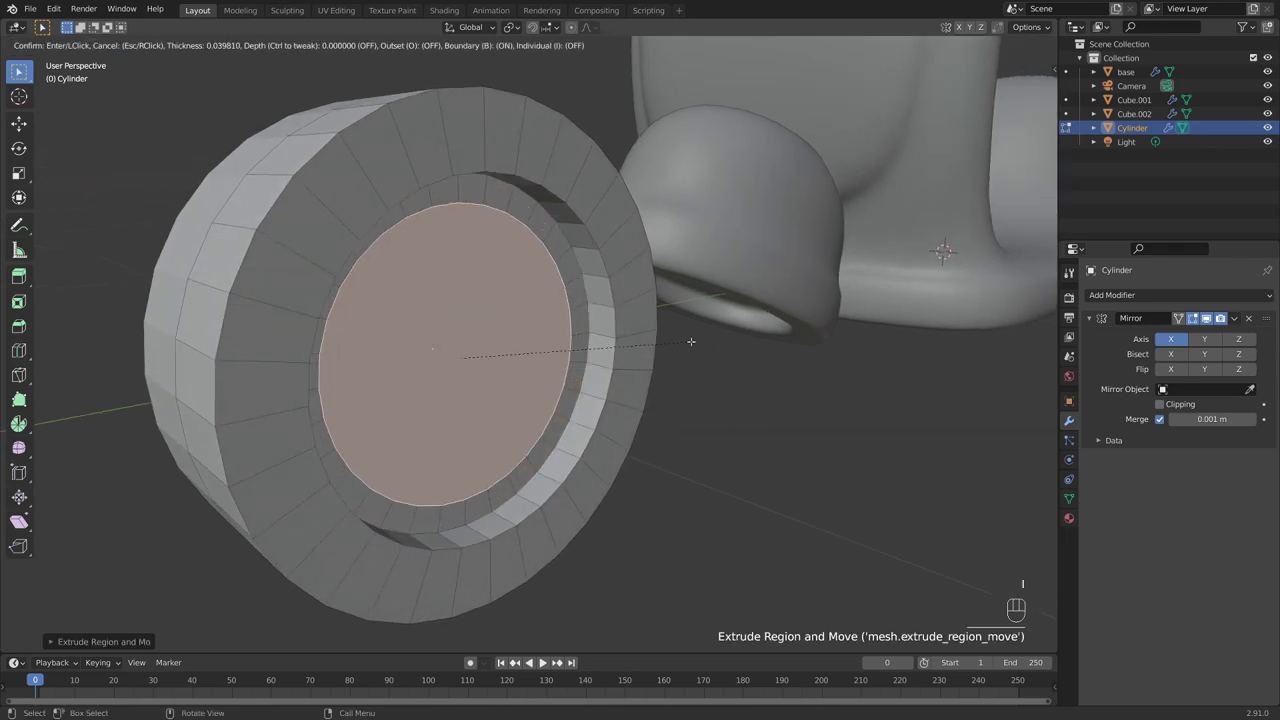
{"action": "left_click", "coordinate": [688, 343]}
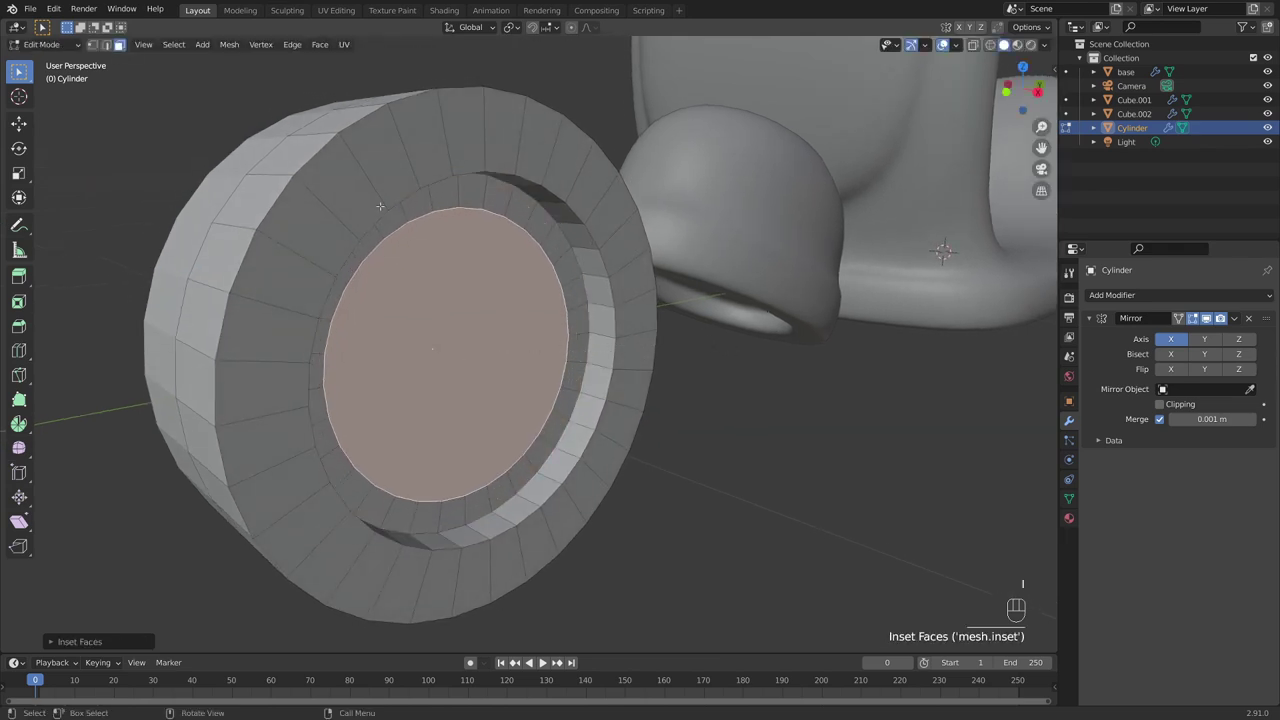
{"action": "middle_click_drag", "start_coordinate": [385, 441], "coordinate": [597, 390]}
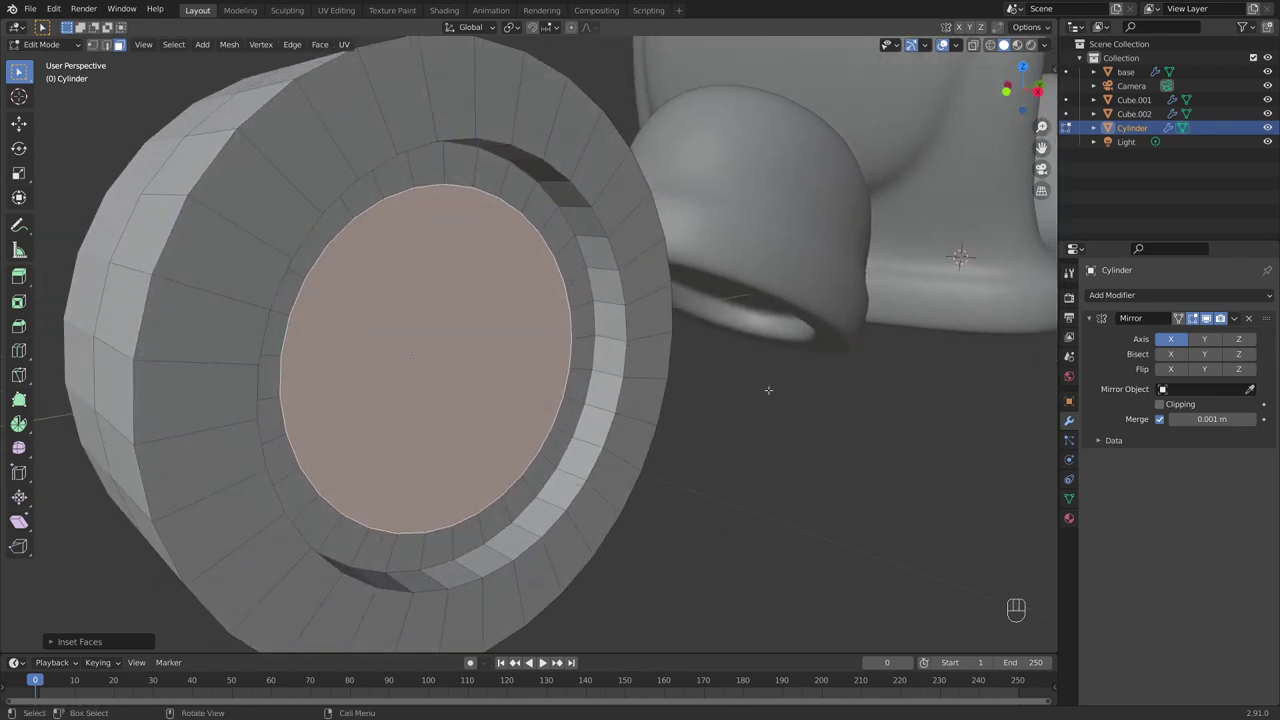
{"action": "key", "text": "e"}
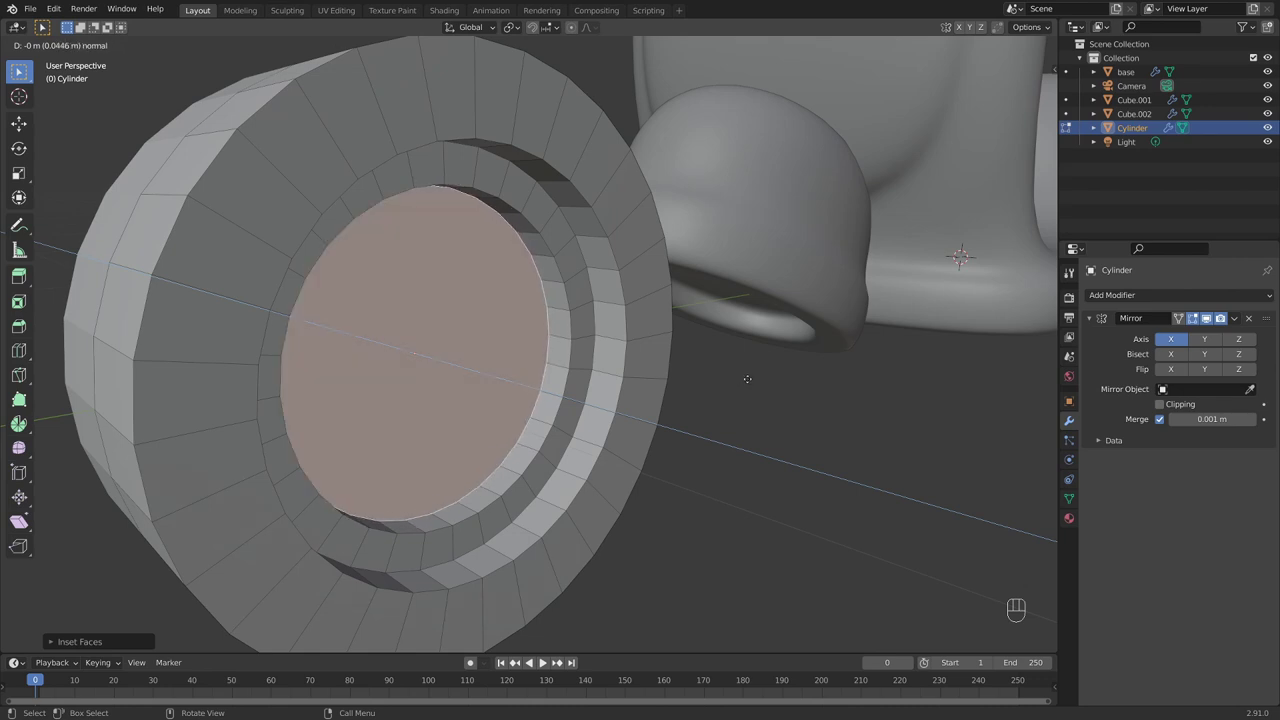
{"action": "left_click", "coordinate": [747, 379]}
Inset the recessed wheel face by about 0.09 and extrude the inner disc outward by about 0.06 m to form a hub
{"action": "key", "text": "i"}
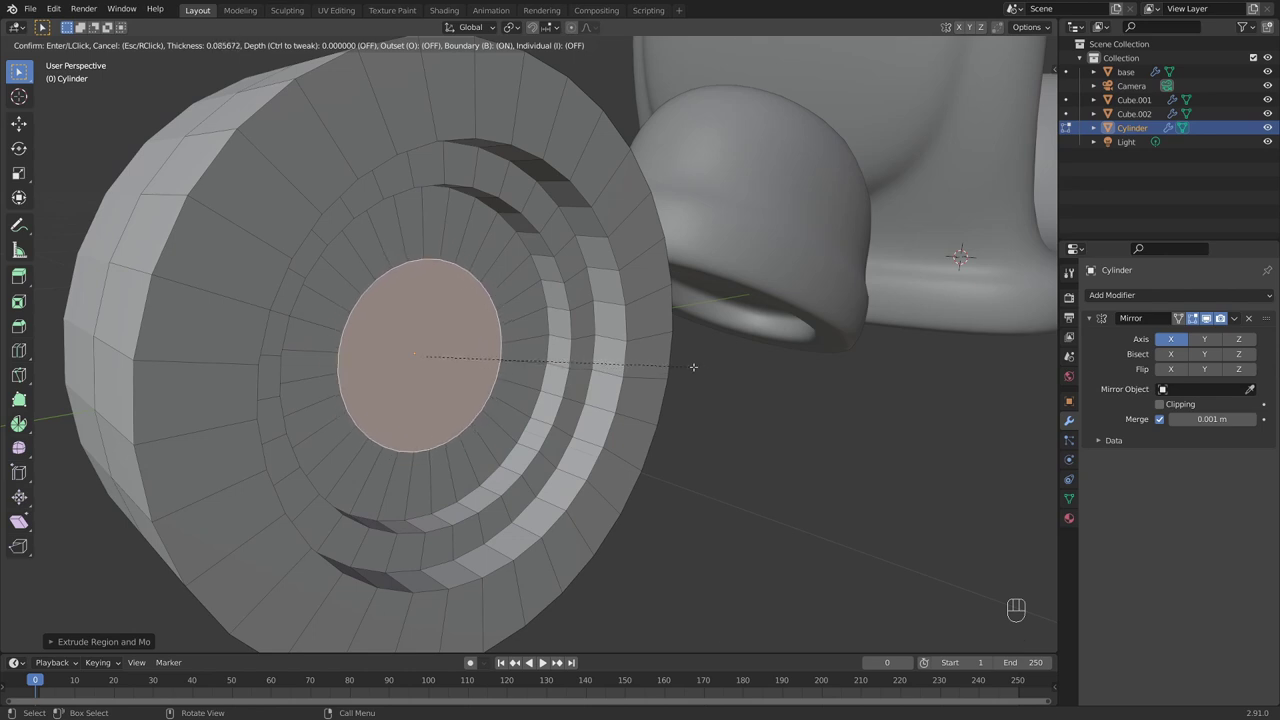
{"action": "left_click", "coordinate": [680, 366]}
{"action": "middle_click_drag", "start_coordinate": [680, 366], "coordinate": [555, 370]}
{"action": "key", "text": "e"}
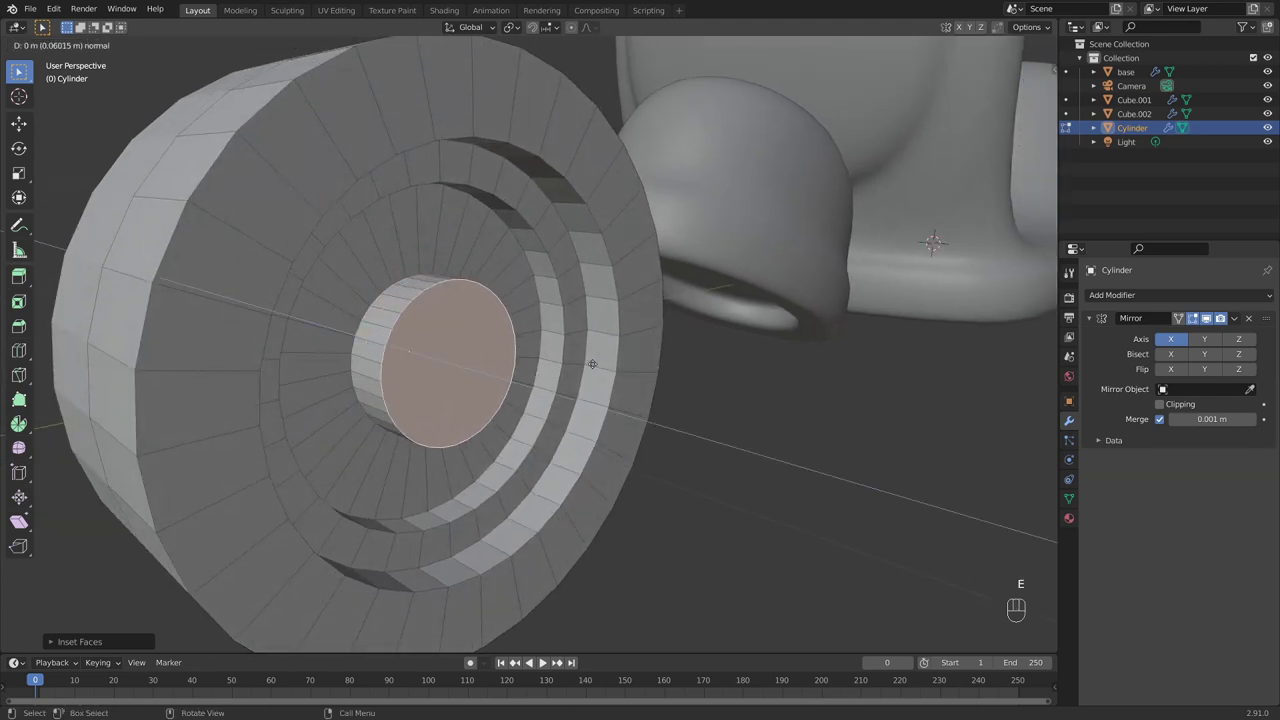
{"action": "left_click", "coordinate": [616, 360]}
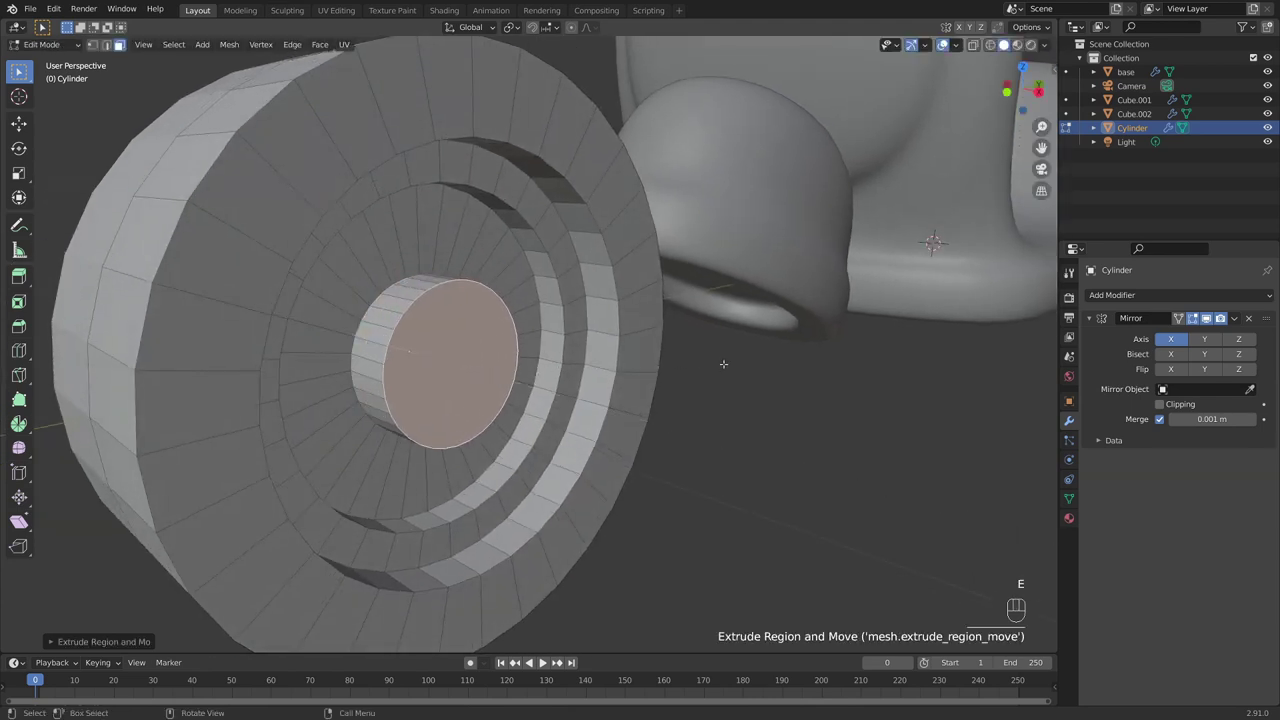
{"action": "middle_click_drag", "start_coordinate": [723, 364], "coordinate": [688, 349]}
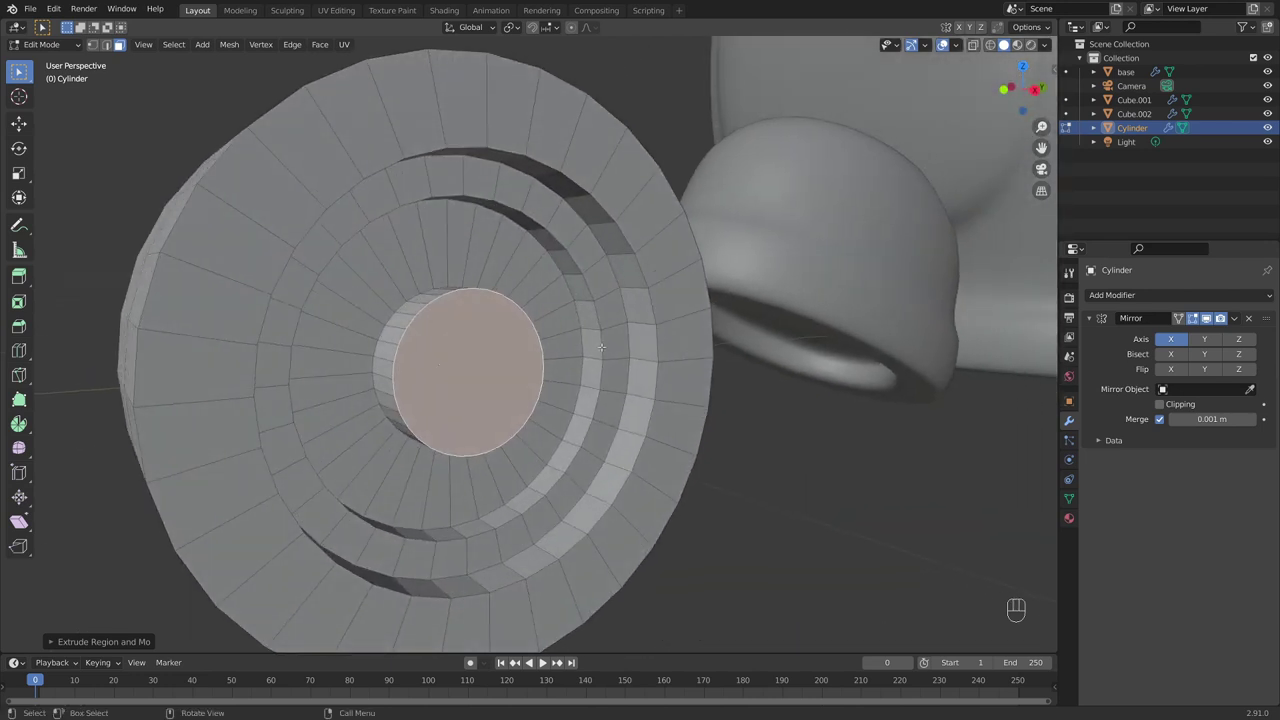
Inset the hub's front face by about 0.04, extrude it inward for a shallow recess, and inset the recessed face again
{"action": "middle_click_drag", "start_coordinate": [601, 347], "coordinate": [700, 325]}
{"action": "key", "text": "i"}
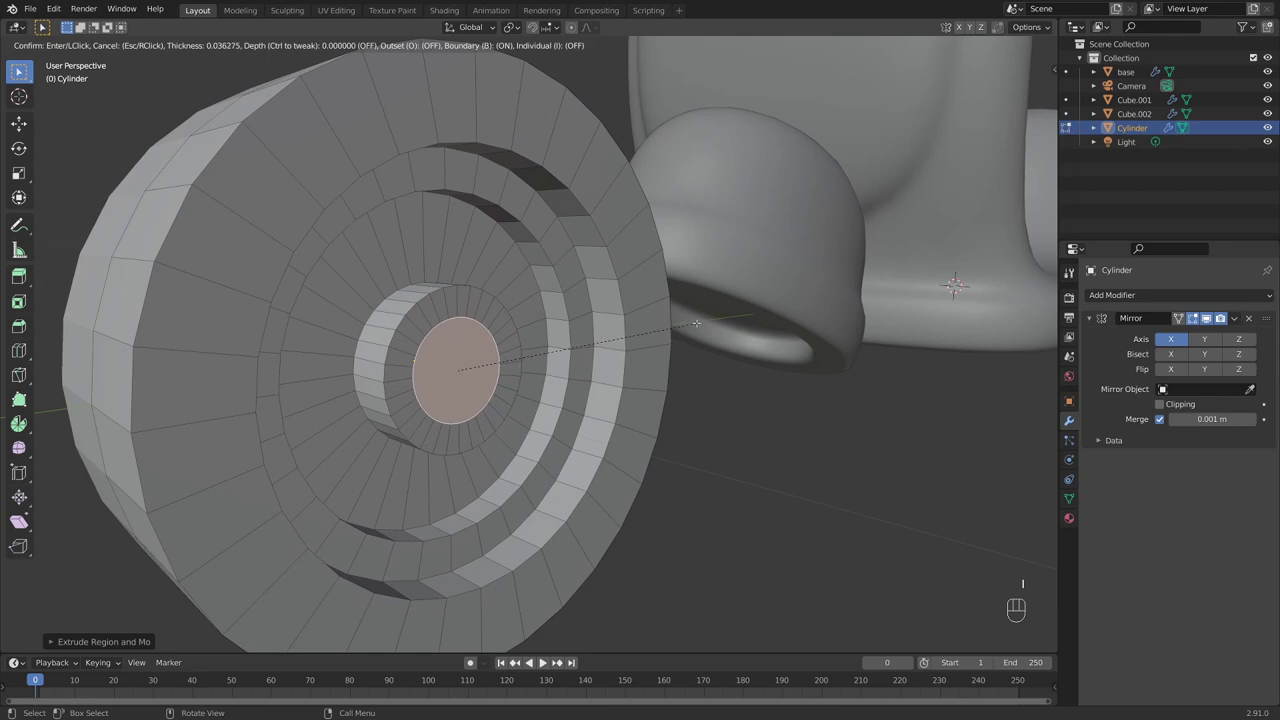
{"action": "left_click", "coordinate": [686, 324]}
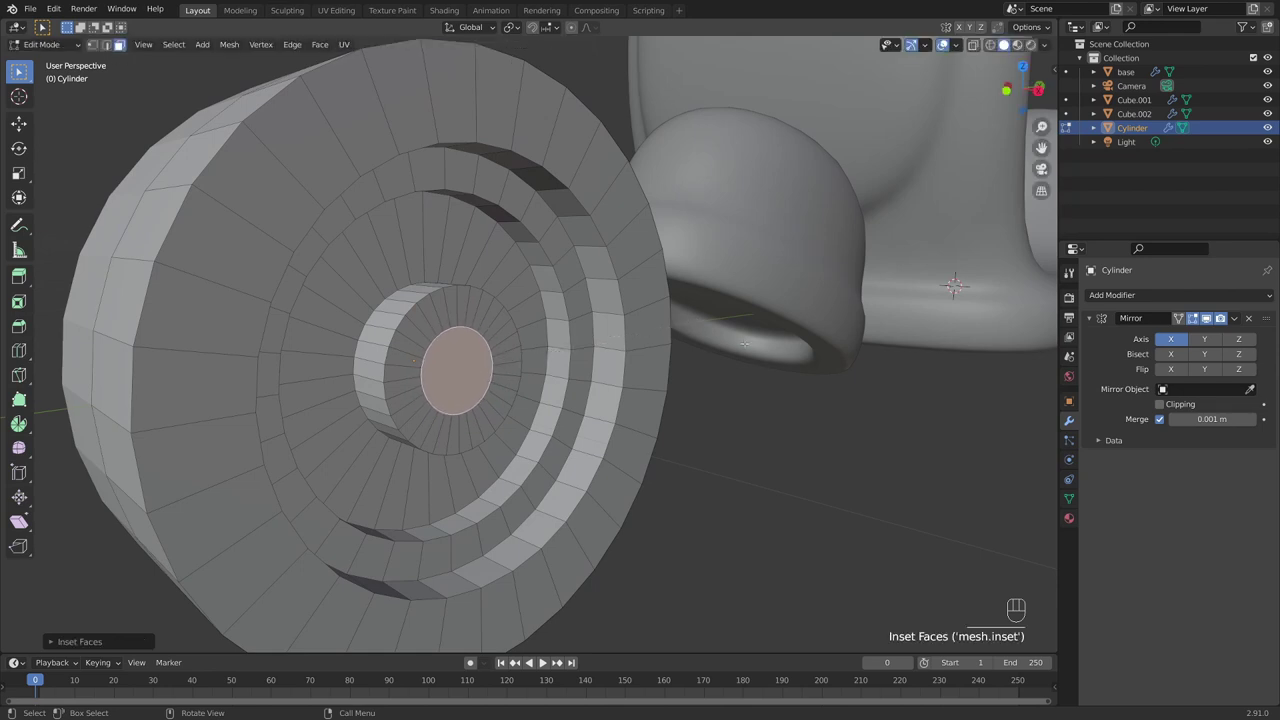
{"action": "key", "text": "e"}
{"action": "left_click", "coordinate": [728, 335]}
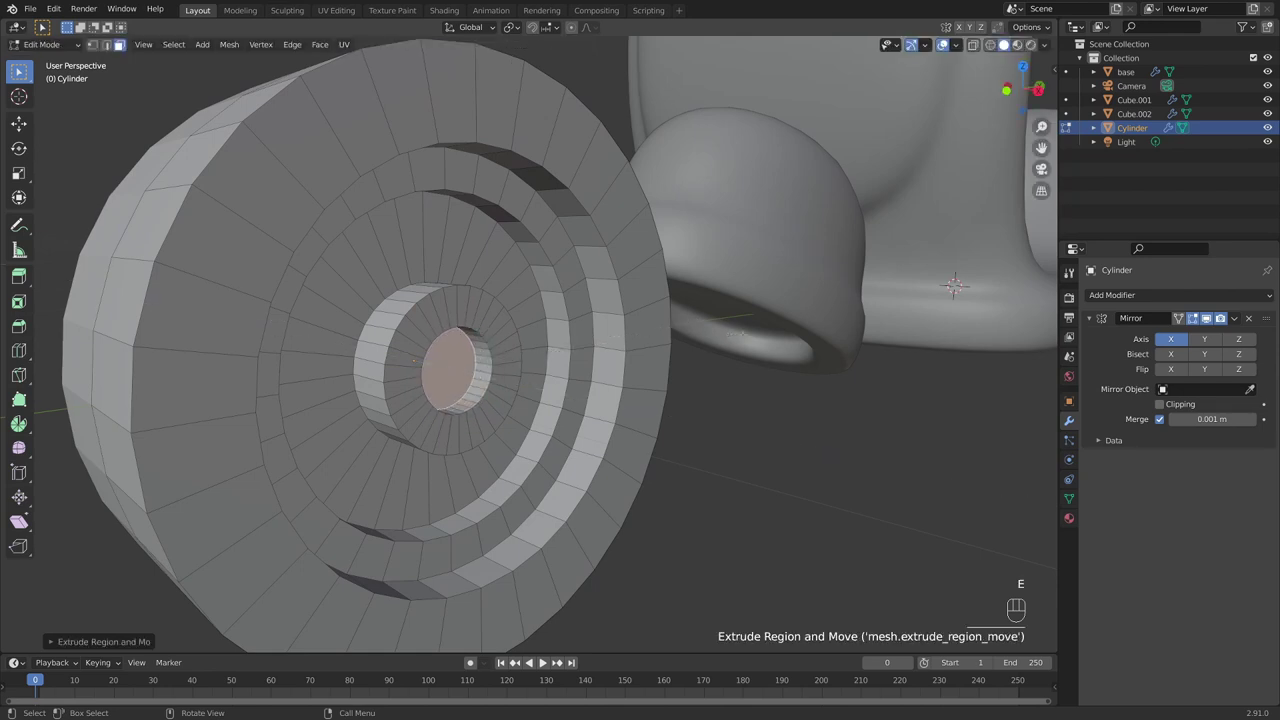
{"action": "key", "text": "i"}
{"action": "left_click", "coordinate": [729, 335]}
{"action": "middle_click_drag", "start_coordinate": [729, 335], "coordinate": [560, 388]}
{"action": "left_click", "coordinate": [730, 459]}
Bevel the tyre's outer edge loop by about 0.08 m with 4 segments
{"action": "scroll", "coordinate": [530, 300], "scroll_direction": "up", "scroll_amount": 2}
{"action": "mouse_move", "coordinate": [480, 315]}
{"action": "middle_mouse_down", "text": "shift"}
{"action": "mouse_move", "coordinate": [548, 305]}
{"action": "mouse_move", "coordinate": [504, 315]}
{"action": "middle_mouse_up", "text": "shift"}
{"action": "scroll", "coordinate": [976, 323], "scroll_direction": "up", "scroll_amount": 2}
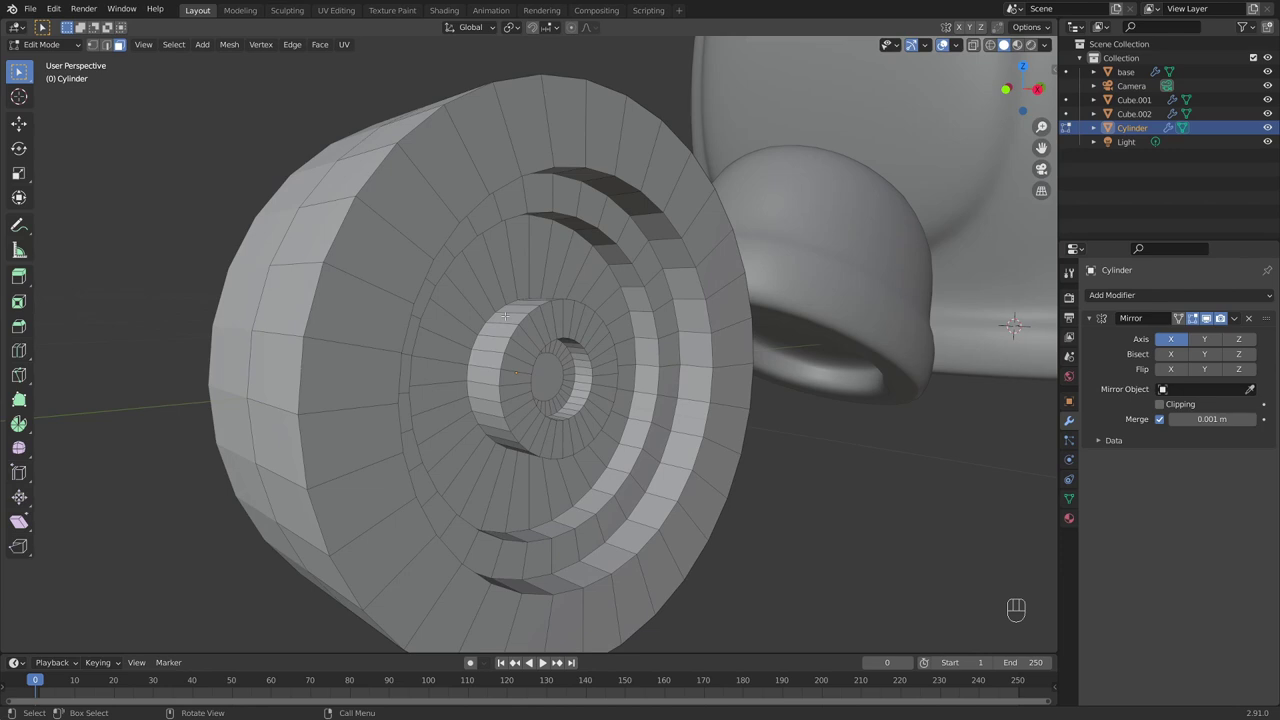
{"action": "key", "text": "2"}
{"action": "middle_click_drag", "start_coordinate": [561, 273], "coordinate": [470, 290]}
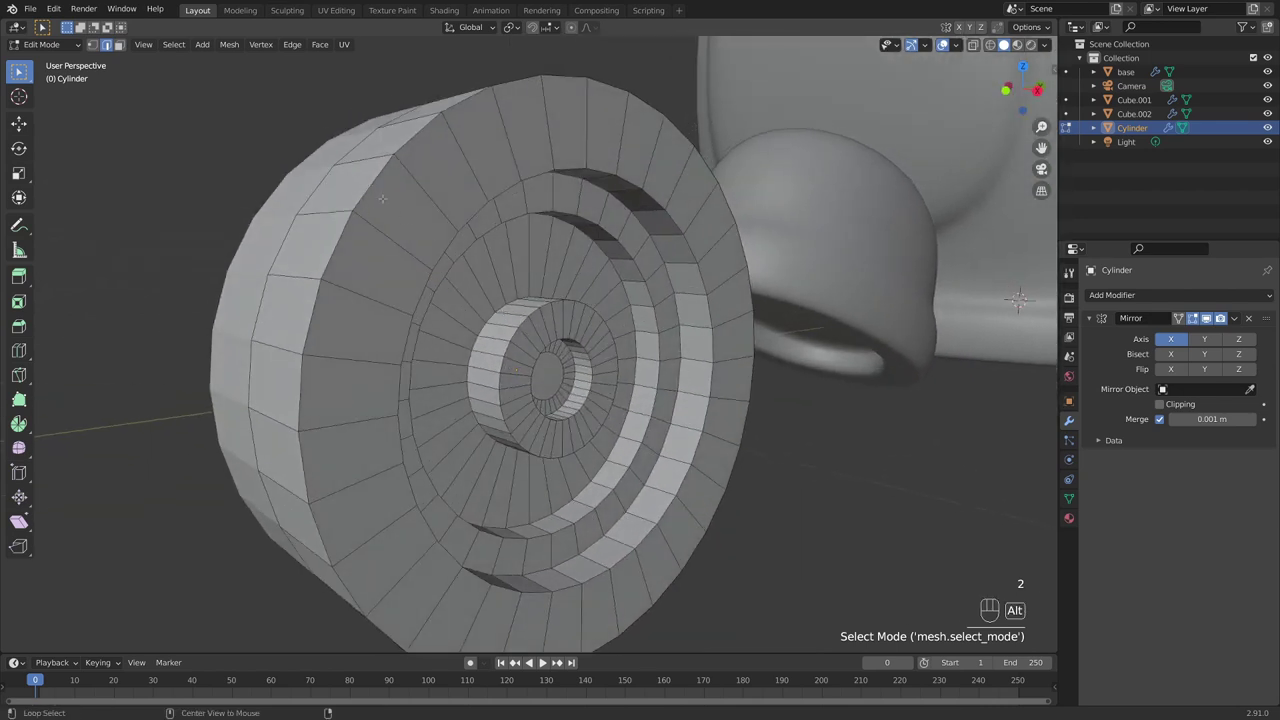
{"action": "left_click", "coordinate": [362, 195], "text": "alt"}
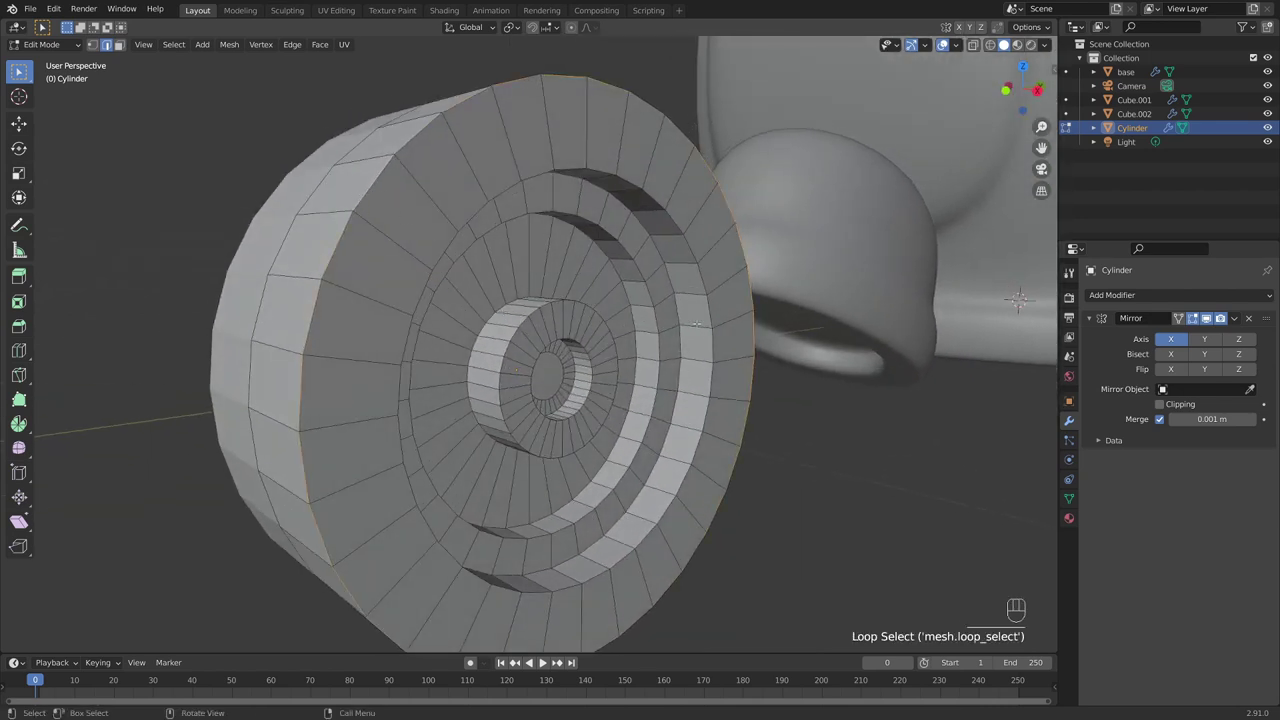
{"action": "key", "text": "ctrl+b"}
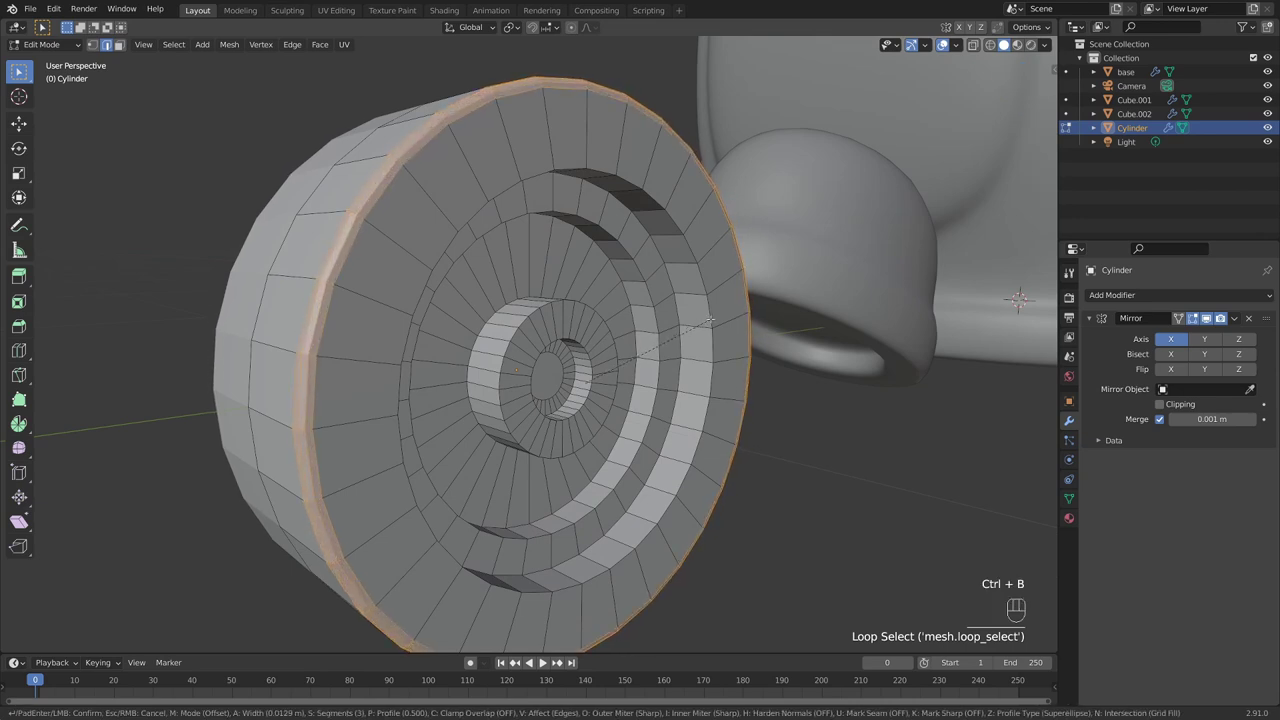
{"action": "scroll", "coordinate": [730, 312], "scroll_direction": "up", "scroll_amount": 1}
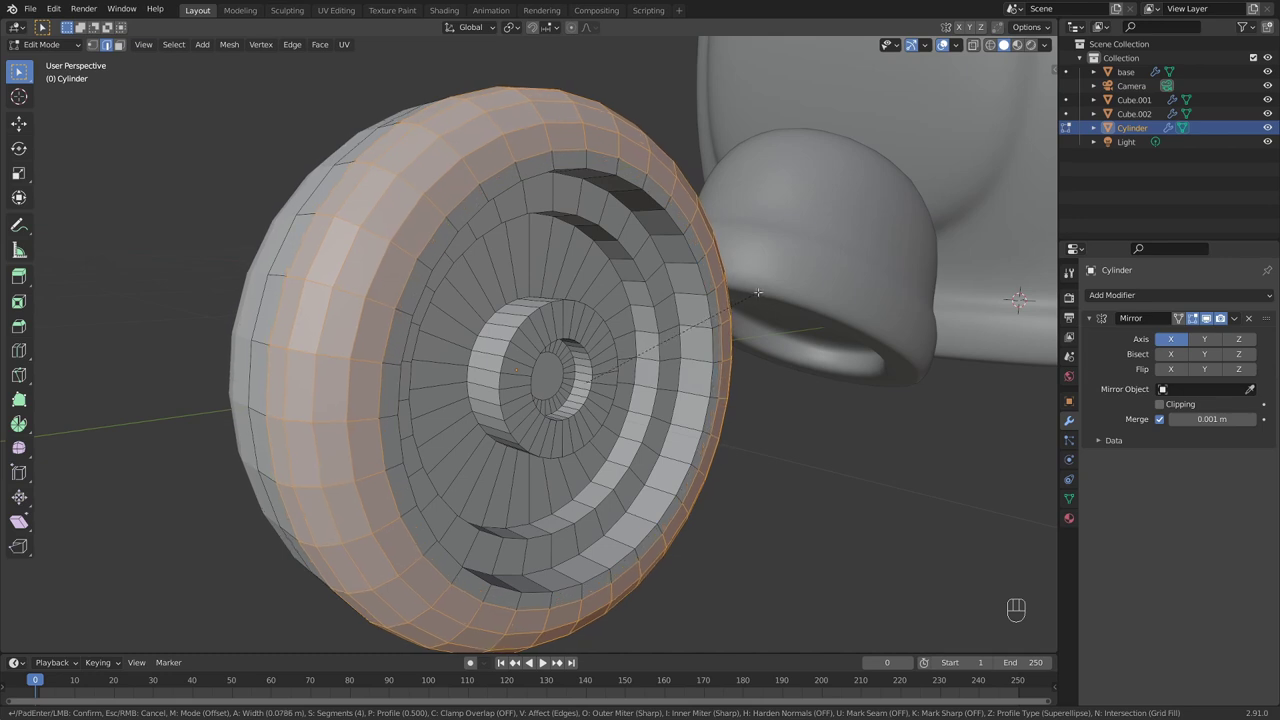
{"action": "left_click", "coordinate": [774, 300]}
{"action": "left_click", "coordinate": [811, 420]}
Bevel the hub's outer front edge loop by about 0.024 m with 4 segments
{"action": "middle_click_drag", "start_coordinate": [811, 420], "coordinate": [513, 345]}
{"action": "scroll", "coordinate": [513, 345], "scroll_direction": "up", "scroll_amount": 4}
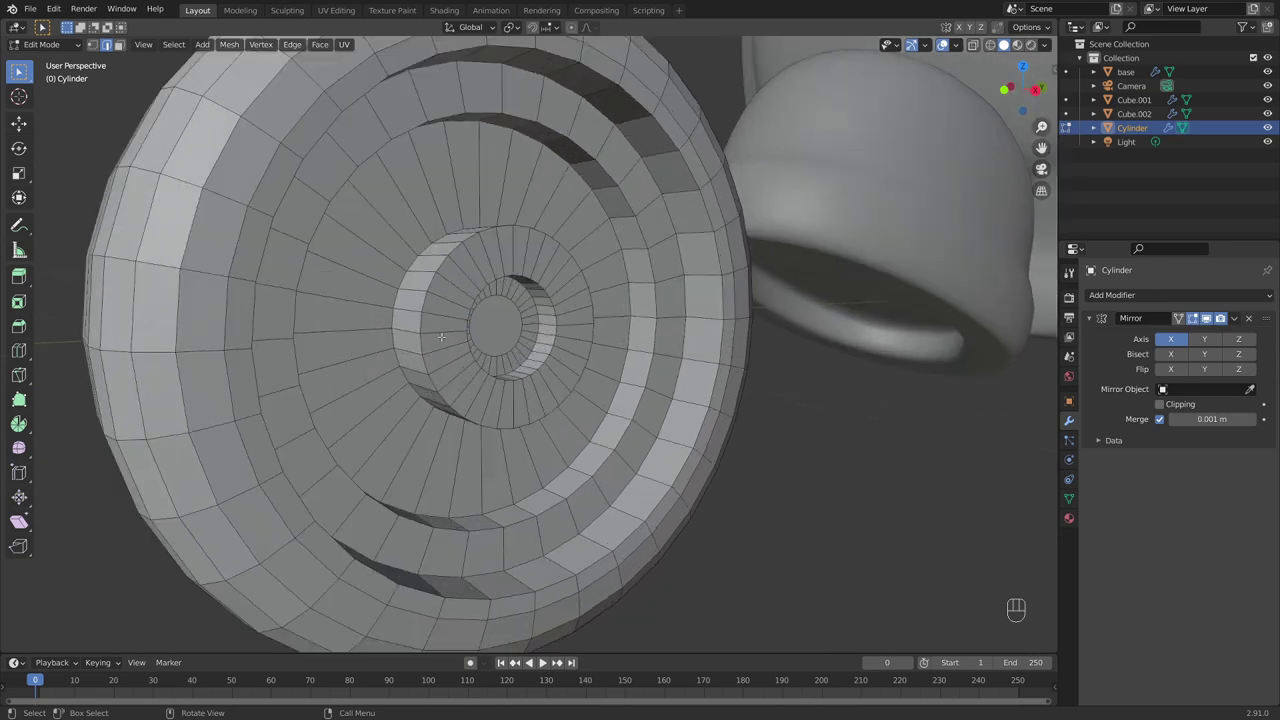
{"action": "left_click", "coordinate": [418, 323], "text": "alt"}
{"action": "key", "text": "ctrl+b"}
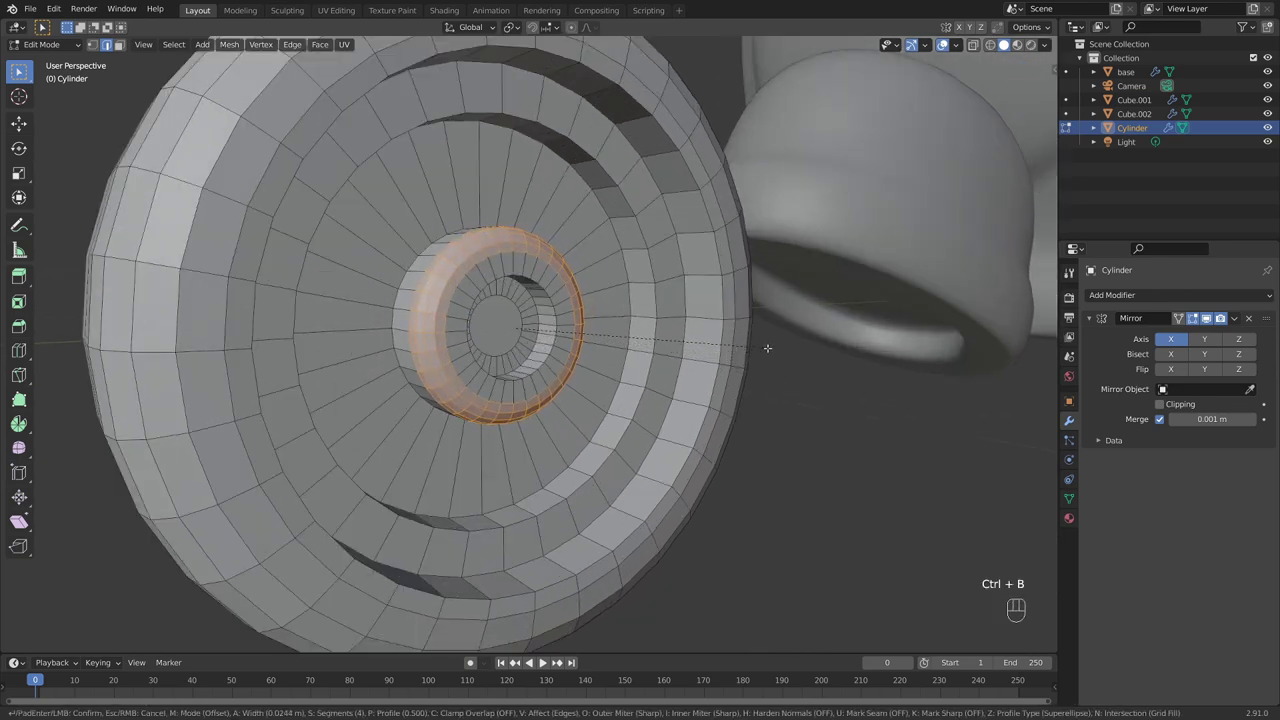
{"action": "left_click", "coordinate": [770, 345]}
Bevel the rim edge of the hub's central recess by about 0.007 m with 1 segment
{"action": "scroll", "coordinate": [554, 342], "scroll_direction": "up", "scroll_amount": 4}
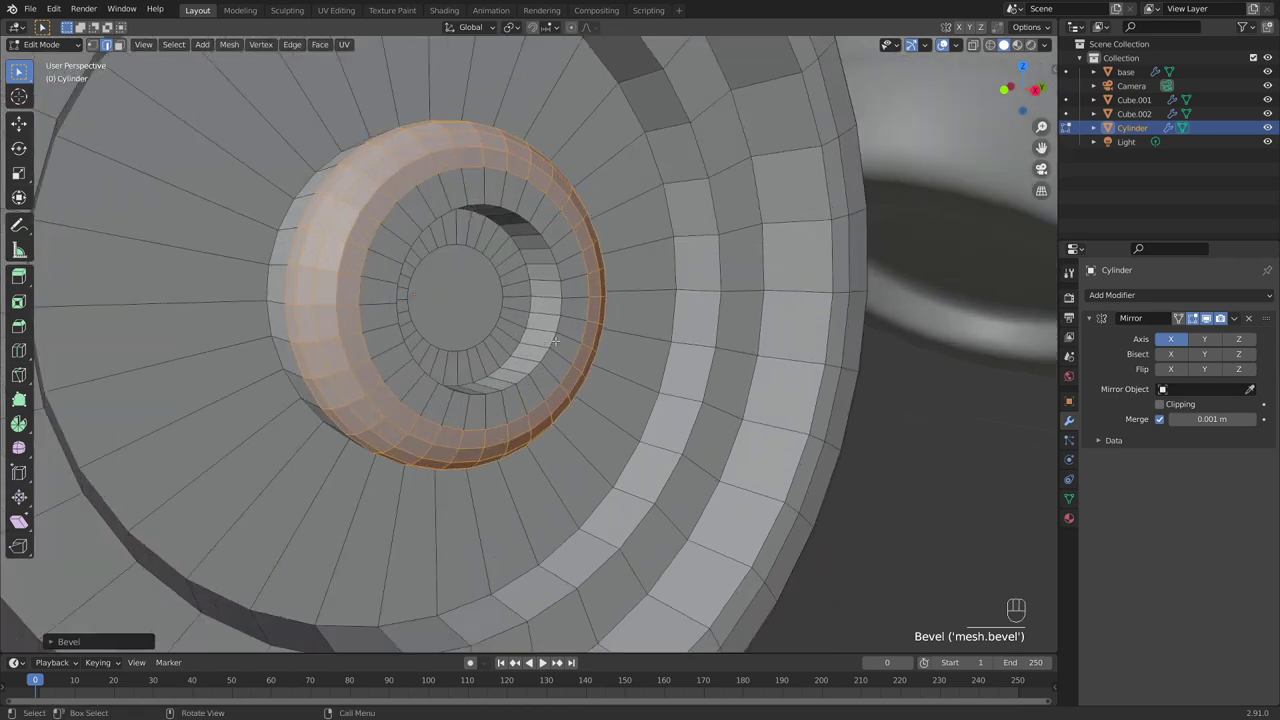
{"action": "left_click", "coordinate": [554, 342], "text": "alt"}
{"action": "key", "text": "ctrl+b"}
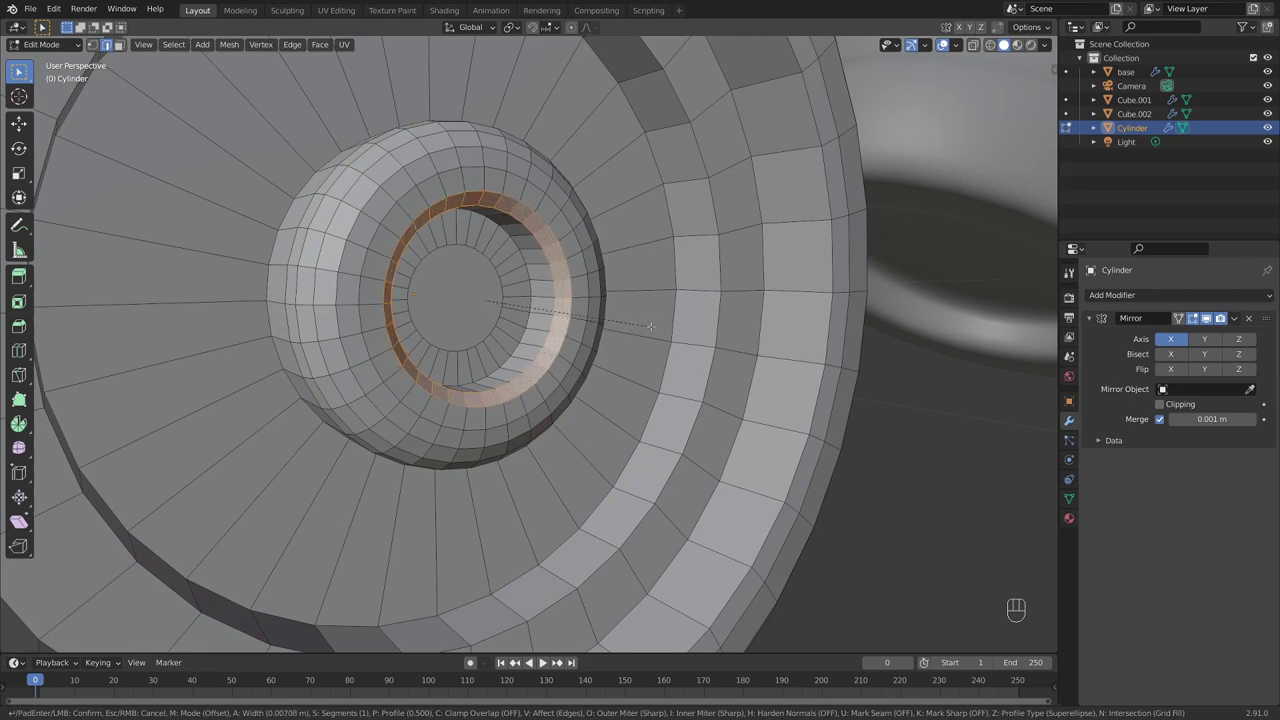
{"action": "left_click", "coordinate": [649, 328]}
{"action": "scroll", "coordinate": [680, 340], "scroll_direction": "down", "scroll_amount": 4}
Apply smooth shading to the wheel in Object Mode
{"action": "key", "text": "Tab"}
{"action": "left_click", "coordinate": [765, 410]}
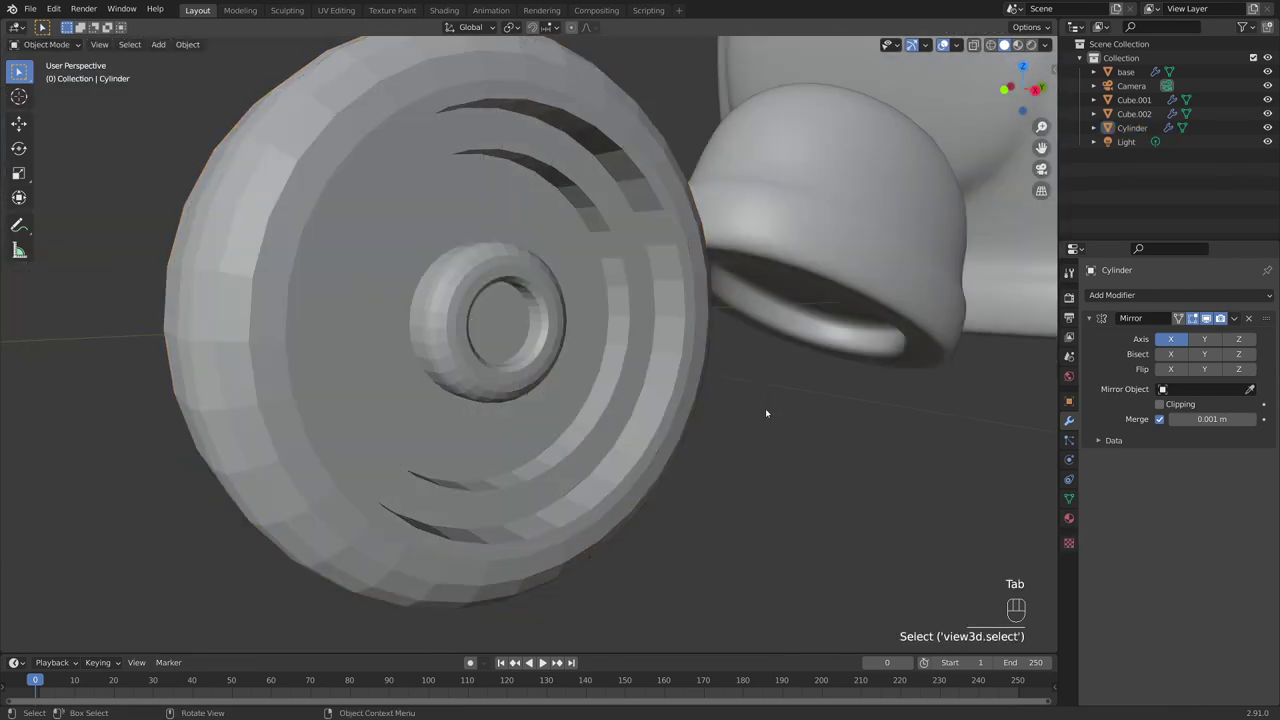
{"action": "middle_click_drag", "start_coordinate": [765, 410], "coordinate": [731, 402]}
{"action": "left_click", "coordinate": [631, 398]}
{"action": "middle_click_drag", "start_coordinate": [631, 398], "coordinate": [758, 417]}
{"action": "right_click", "coordinate": [629, 398]}
{"action": "left_click", "coordinate": [660, 401]}
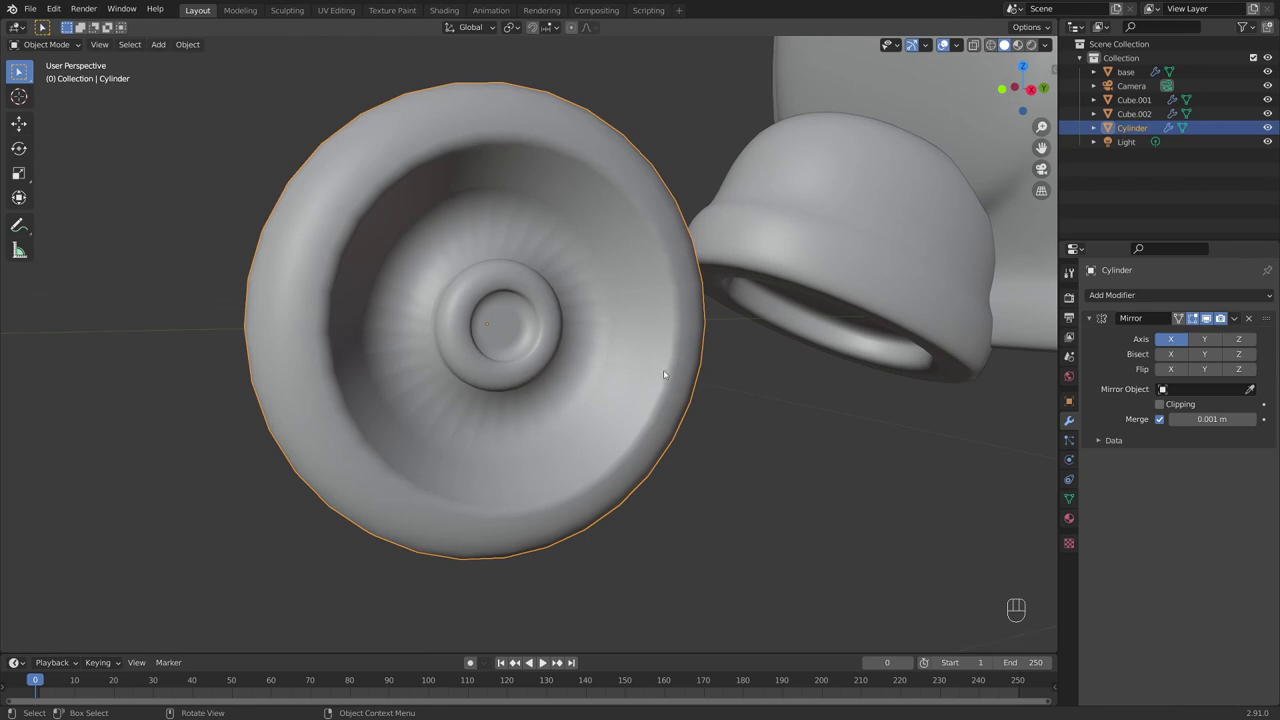
{"action": "mouse_move", "coordinate": [633, 358]}
{"action": "middle_mouse_down"}
{"action": "mouse_move", "coordinate": [706, 346]}
{"action": "mouse_move", "coordinate": [637, 365]}
{"action": "middle_mouse_up"}
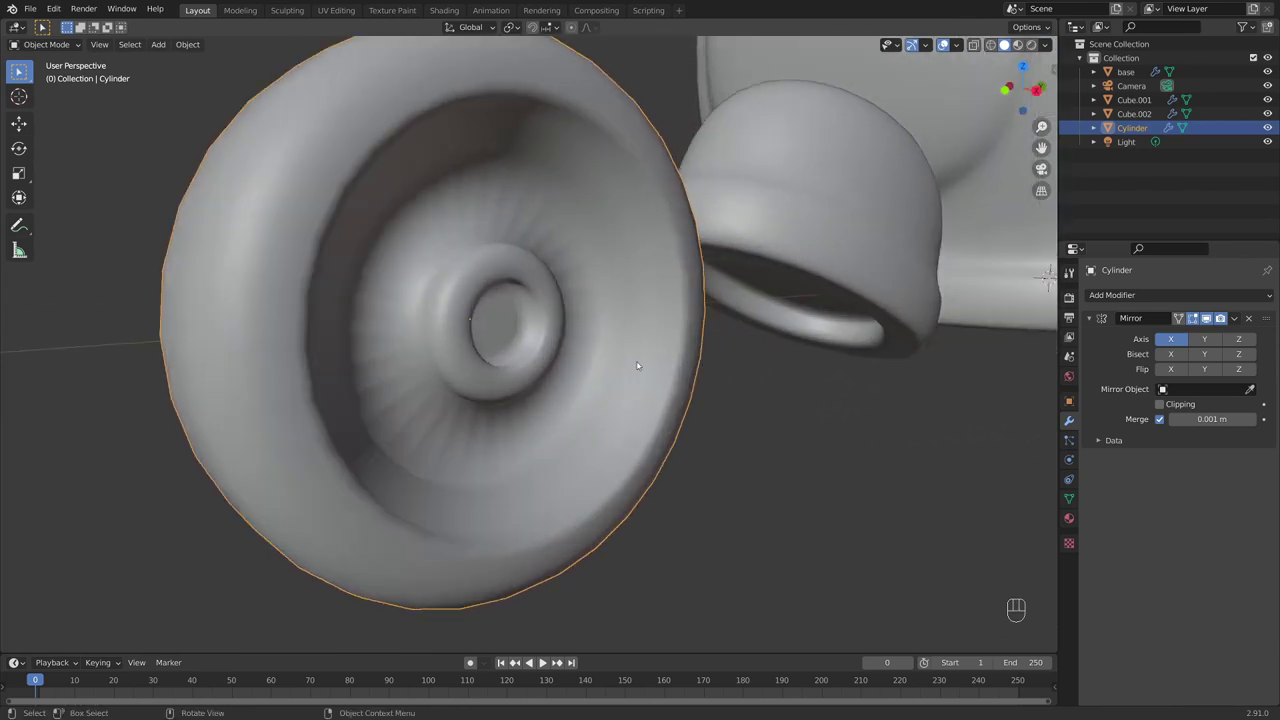
Enable Auto Smooth at 30° for the wheel's normals
{"action": "left_click", "coordinate": [1069, 499]}
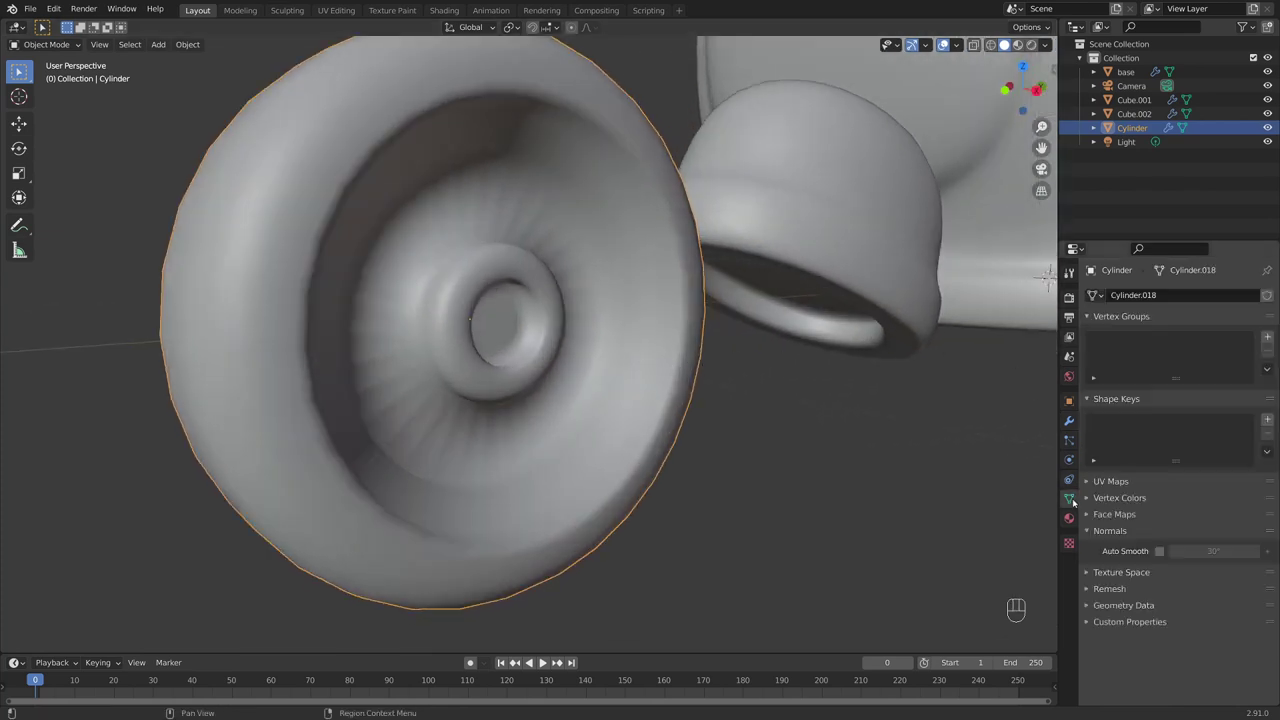
{"action": "left_click", "coordinate": [1160, 551]}
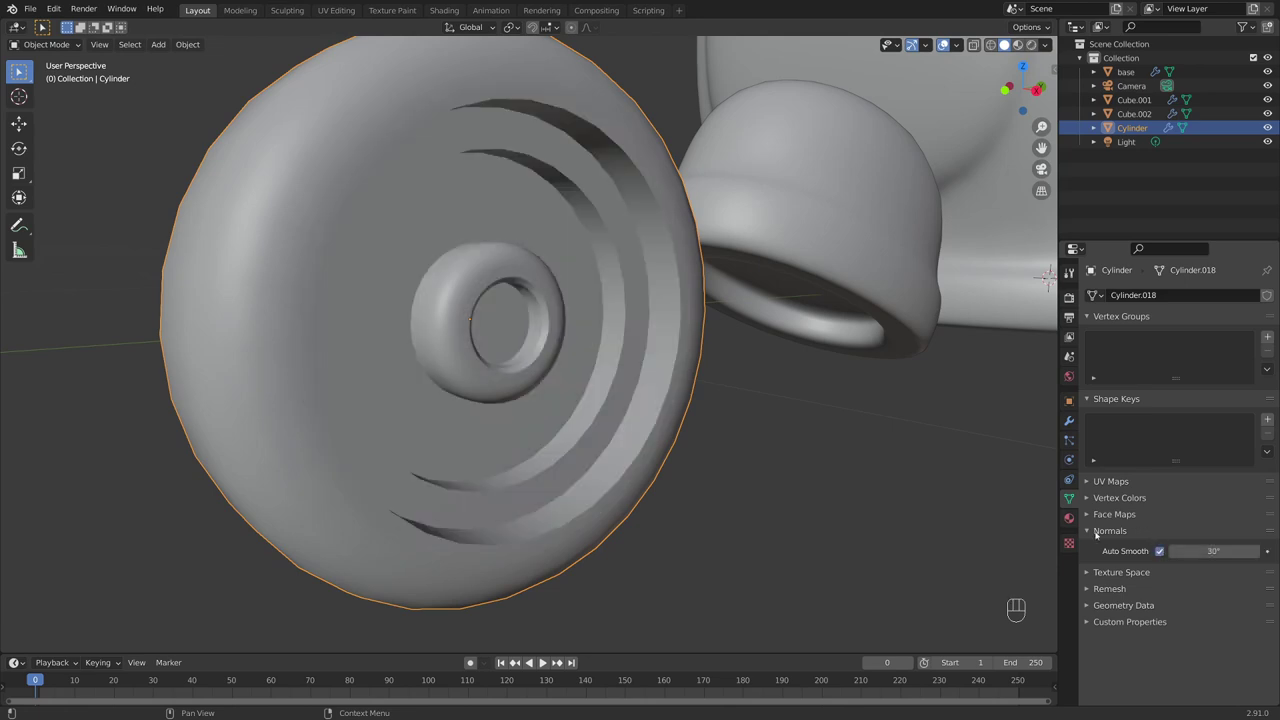
{"action": "mouse_move", "coordinate": [950, 470]}
{"action": "middle_mouse_down"}
{"action": "mouse_move", "coordinate": [586, 440]}
{"action": "mouse_move", "coordinate": [677, 443]}
{"action": "mouse_move", "coordinate": [595, 457]}
{"action": "middle_mouse_up"}
{"action": "middle_click_drag", "start_coordinate": [666, 456], "coordinate": [666, 434]}
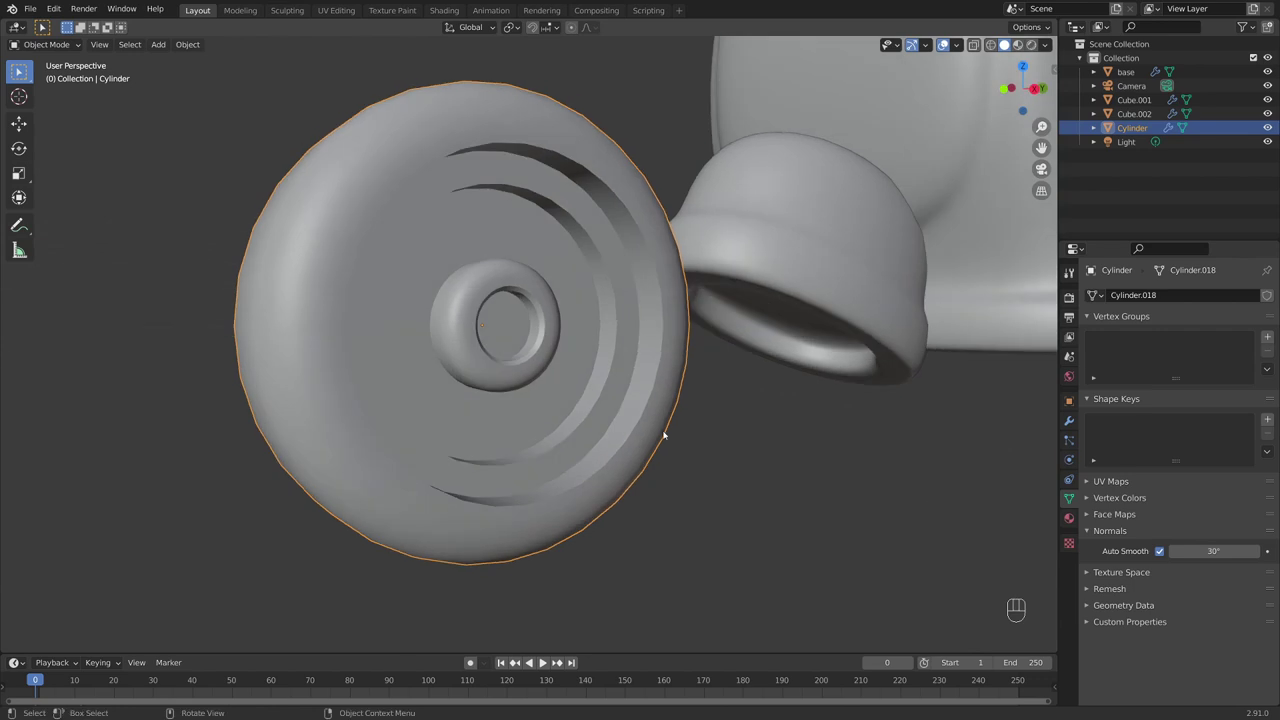
Add a Subdivision Surface modifier to the wheel
{"action": "left_click", "coordinate": [1069, 420]}
{"action": "left_click", "coordinate": [1129, 296]}
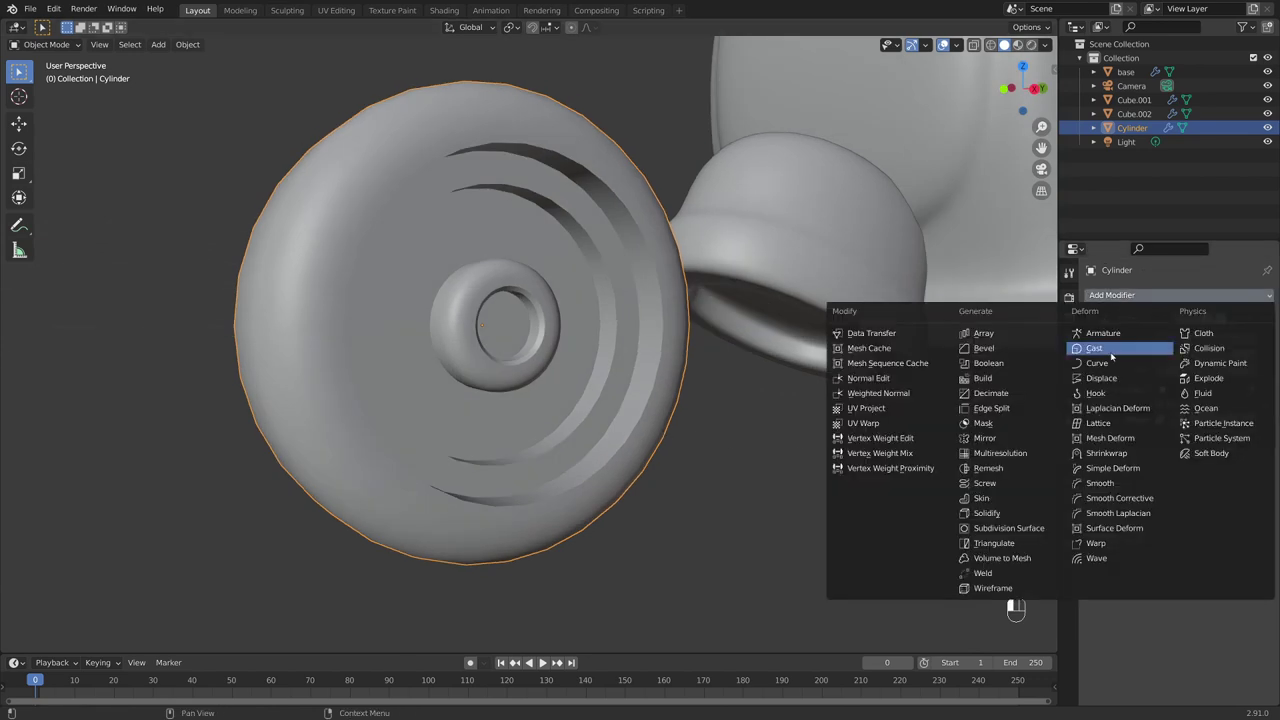
{"action": "left_click", "coordinate": [1039, 528]}
{"action": "middle_click_drag", "start_coordinate": [860, 495], "coordinate": [783, 486]}
{"action": "scroll", "coordinate": [650, 428], "scroll_direction": "up", "scroll_amount": 1}
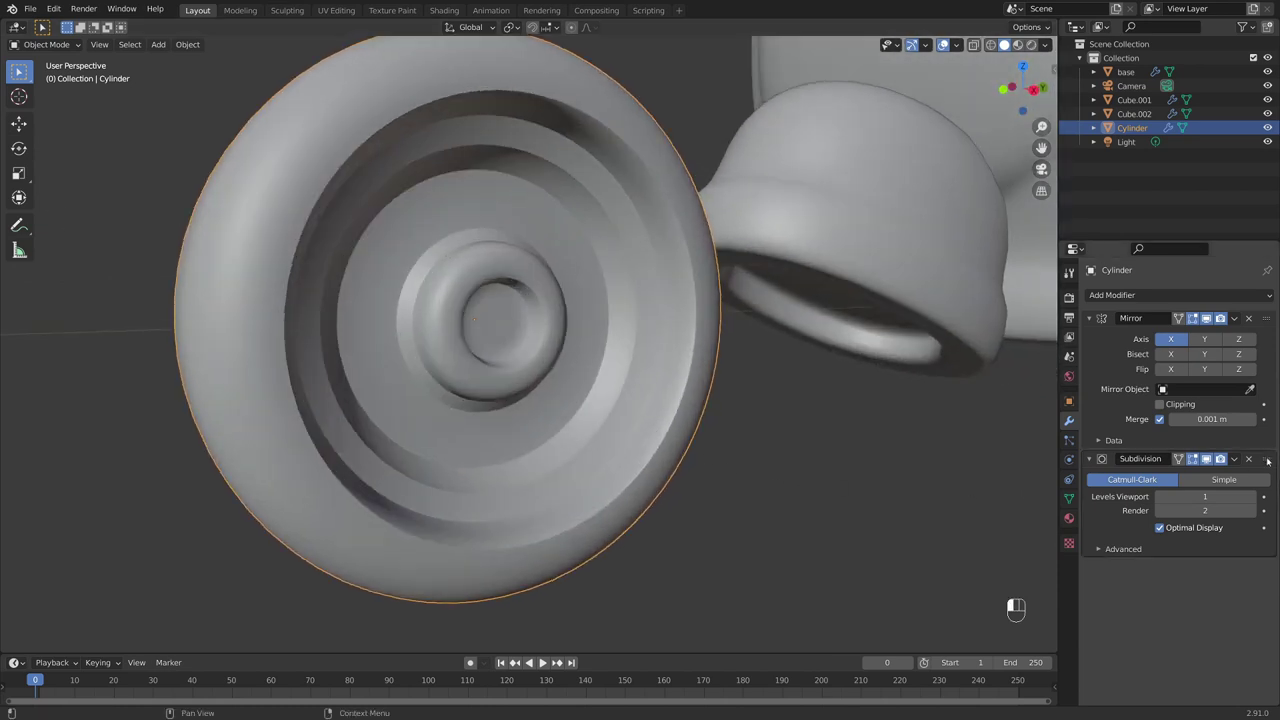
Move the wheel's Subdivision modifier above Mirror and set its viewport and render levels to 3
{"action": "left_click_drag", "start_coordinate": [1267, 461], "coordinate": [1262, 330]}
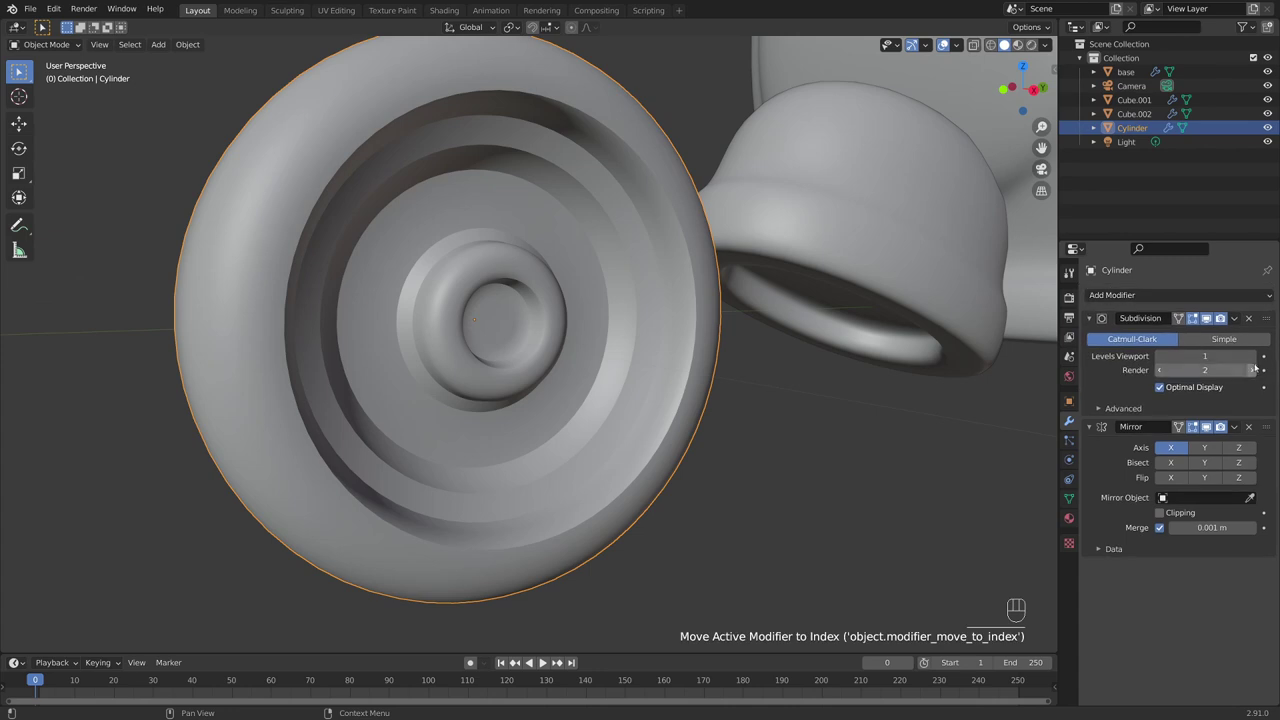
{"action": "left_click", "coordinate": [1253, 356]}
{"action": "left_click", "coordinate": [1252, 370]}
{"action": "left_click", "coordinate": [1252, 357]}
{"action": "scroll", "coordinate": [829, 475], "scroll_direction": "down", "scroll_amount": 2}
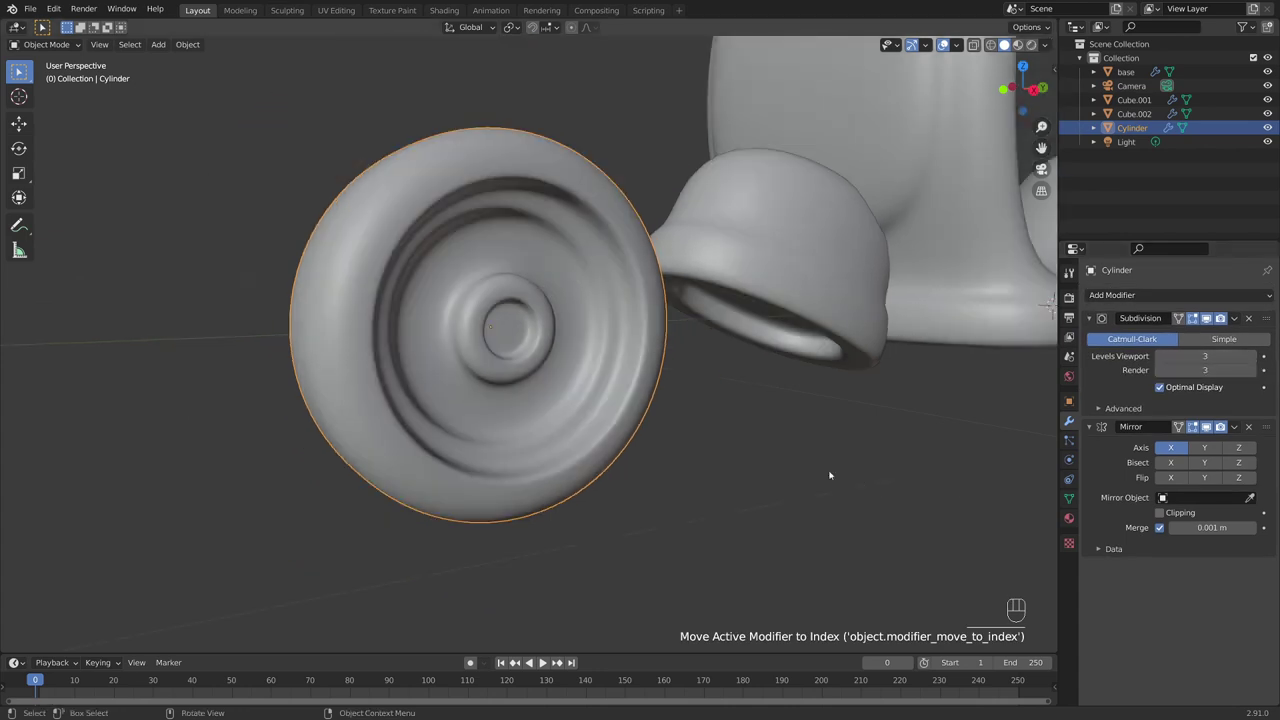
Add a loop cut around the wheel's raised inner ring, slid toward the ring's inner edge
{"action": "middle_click_drag", "start_coordinate": [829, 475], "coordinate": [632, 436]}
{"action": "scroll", "coordinate": [666, 461], "scroll_direction": "up", "scroll_amount": 2}
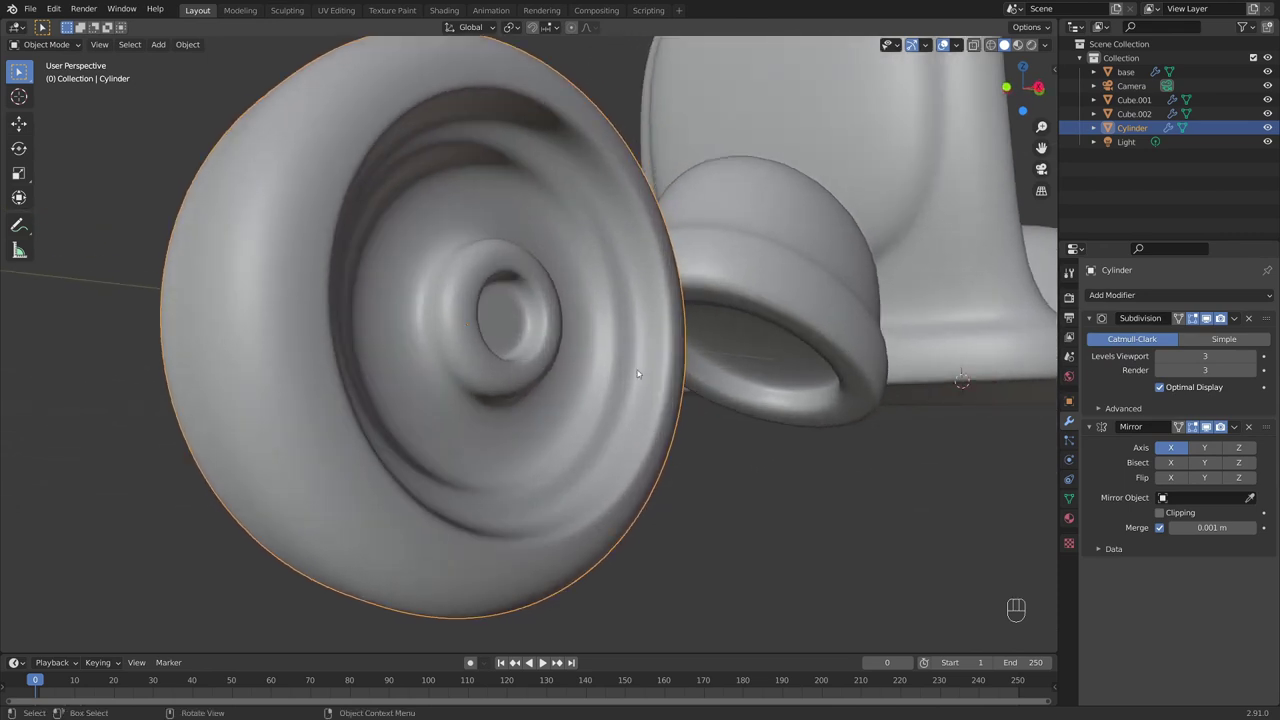
{"action": "middle_click_drag", "start_coordinate": [367, 208], "coordinate": [609, 380]}
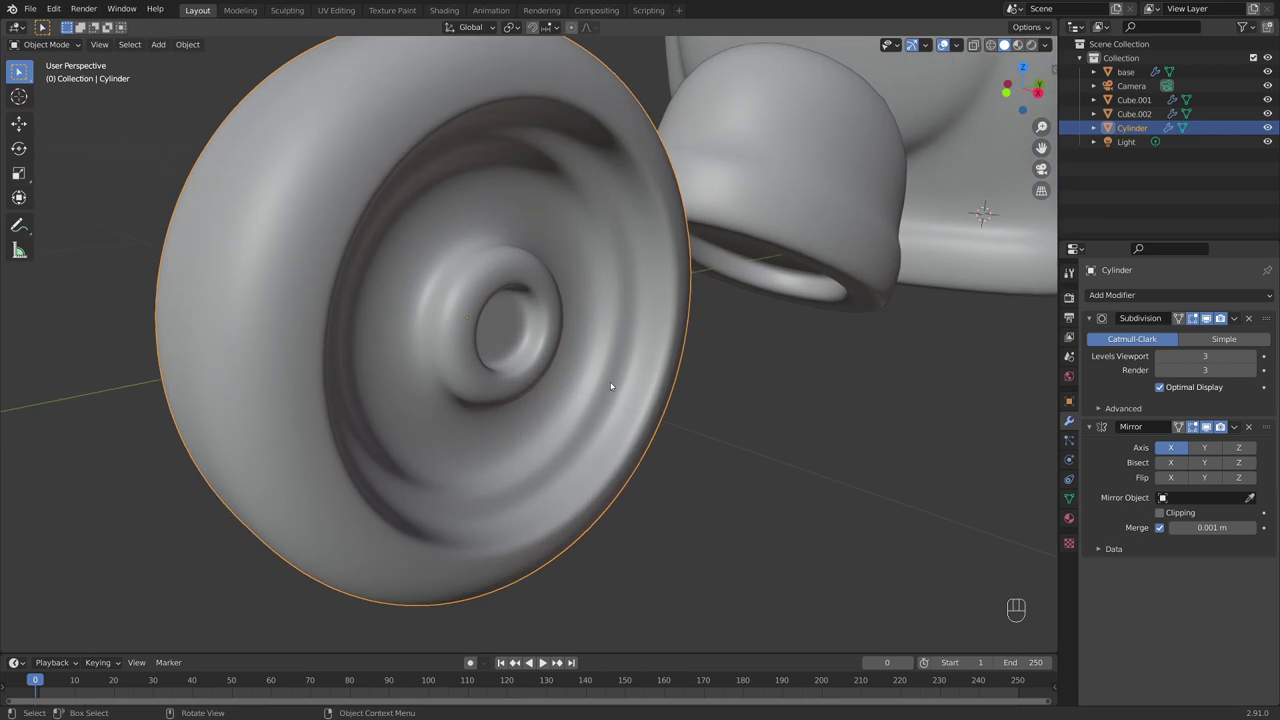
{"action": "scroll", "coordinate": [612, 382], "scroll_direction": "up", "scroll_amount": 2}
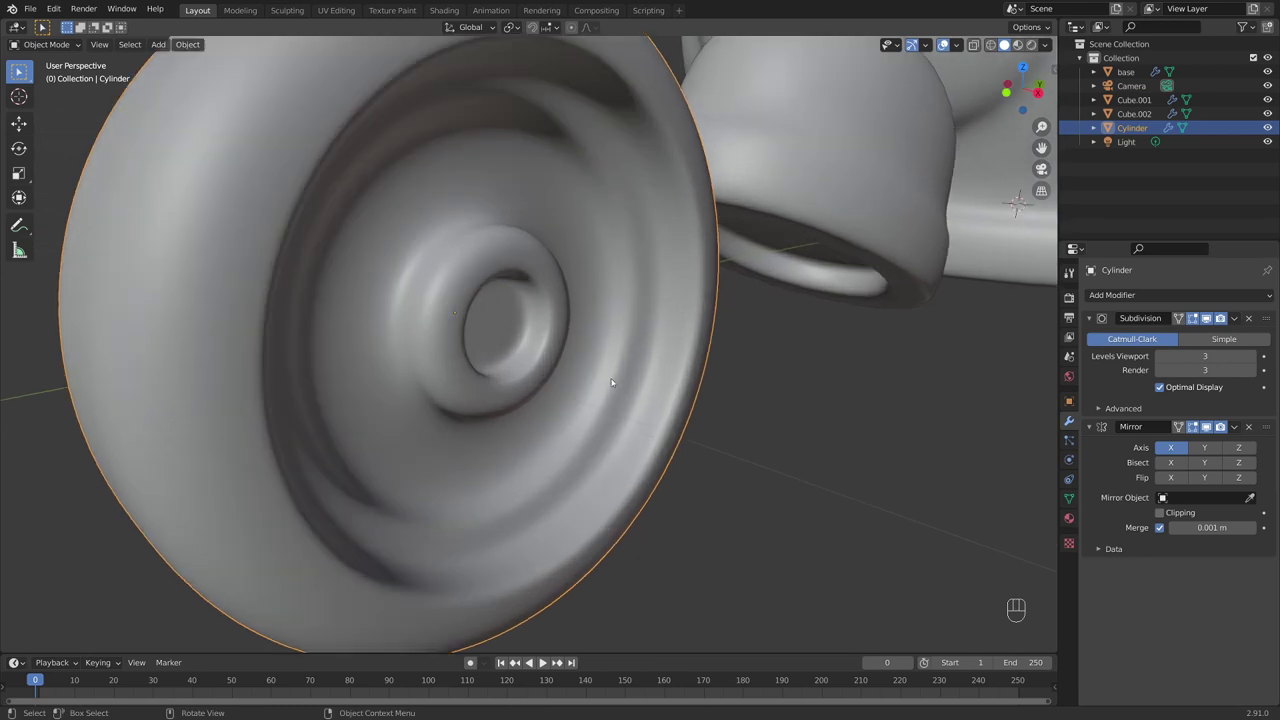
{"action": "middle_click_drag", "start_coordinate": [622, 372], "coordinate": [631, 320]}
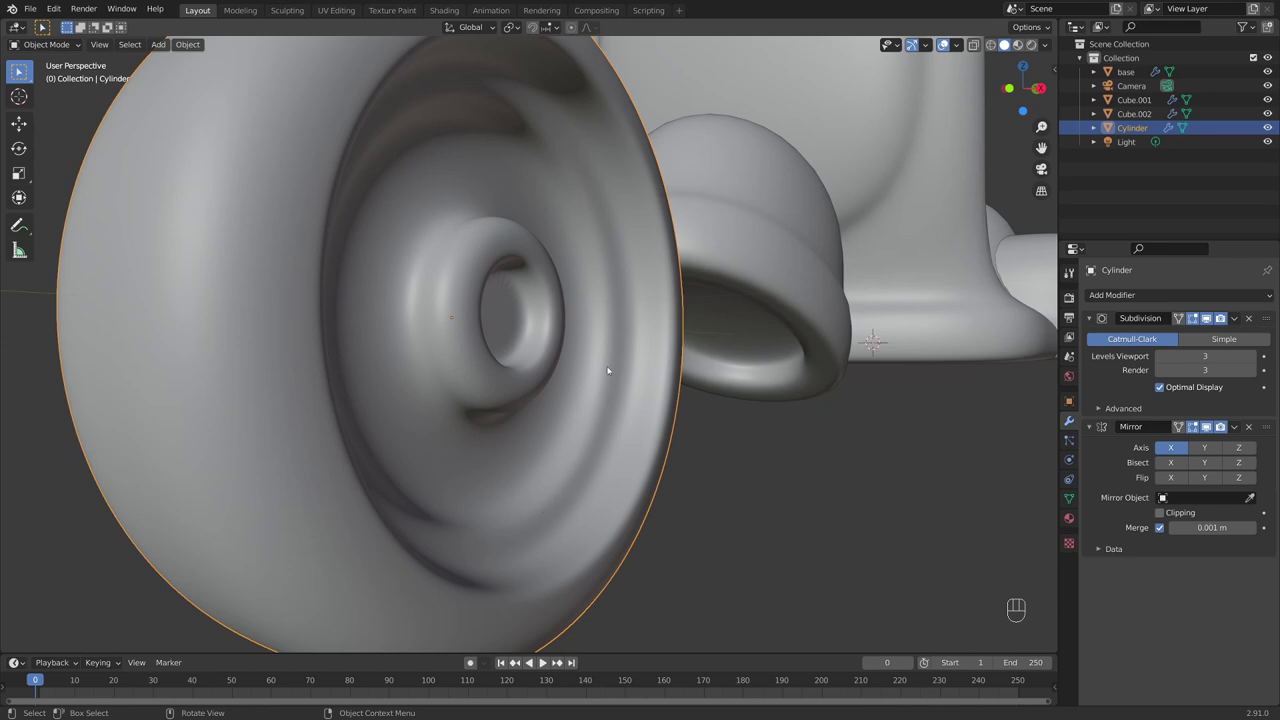
{"action": "middle_click_drag", "start_coordinate": [607, 371], "coordinate": [616, 412]}
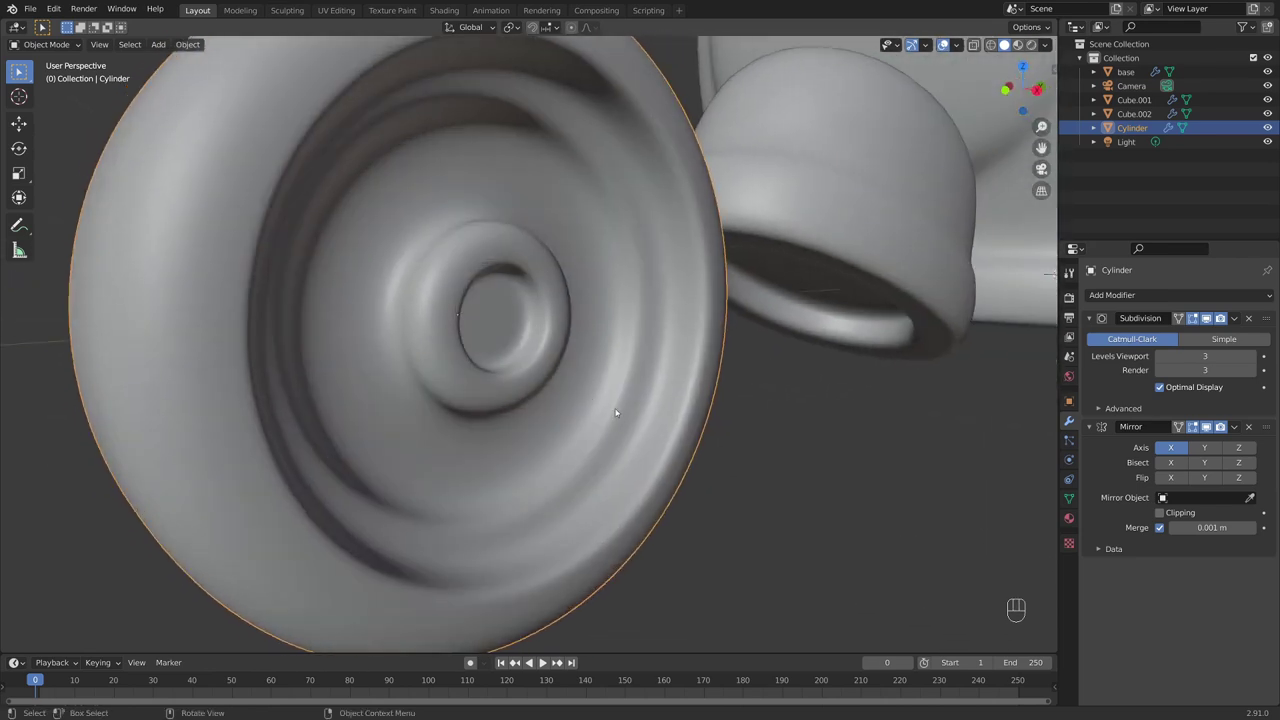
{"action": "key", "text": "Tab"}
{"action": "scroll", "coordinate": [616, 409], "scroll_direction": "up", "scroll_amount": 1}
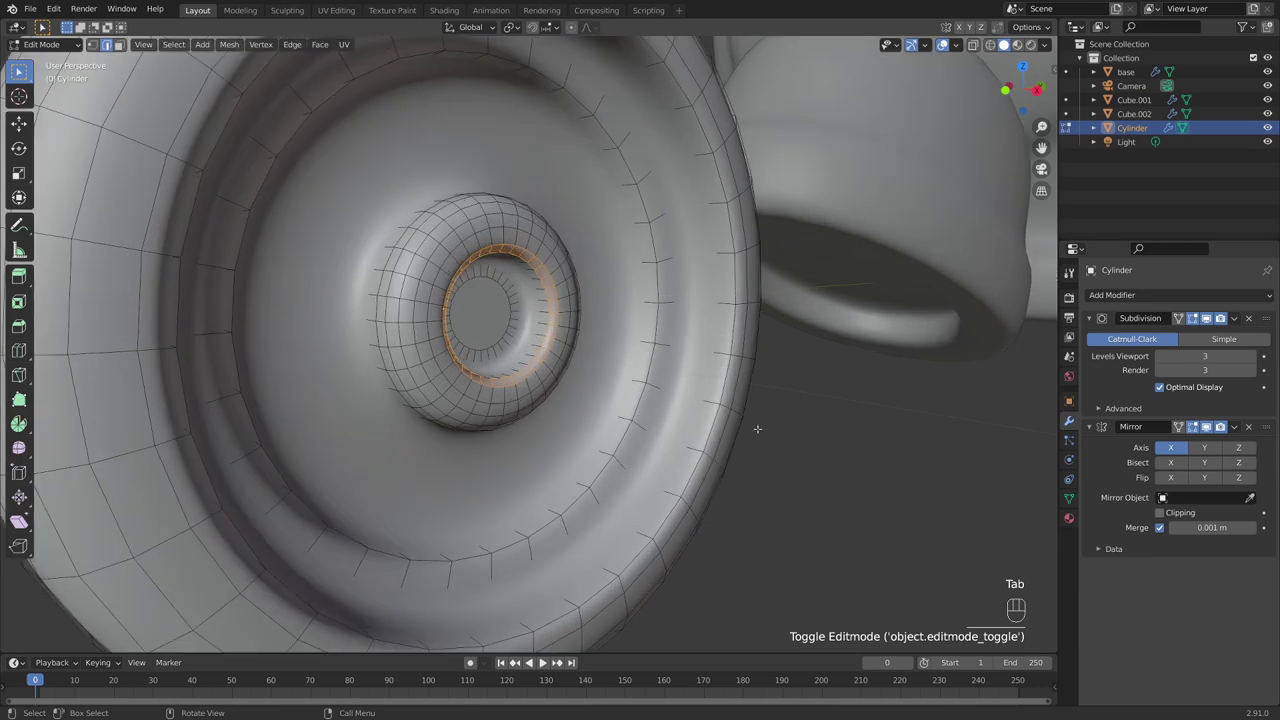
{"action": "left_click", "coordinate": [756, 429]}
{"action": "middle_click_drag", "start_coordinate": [752, 435], "coordinate": [744, 417]}
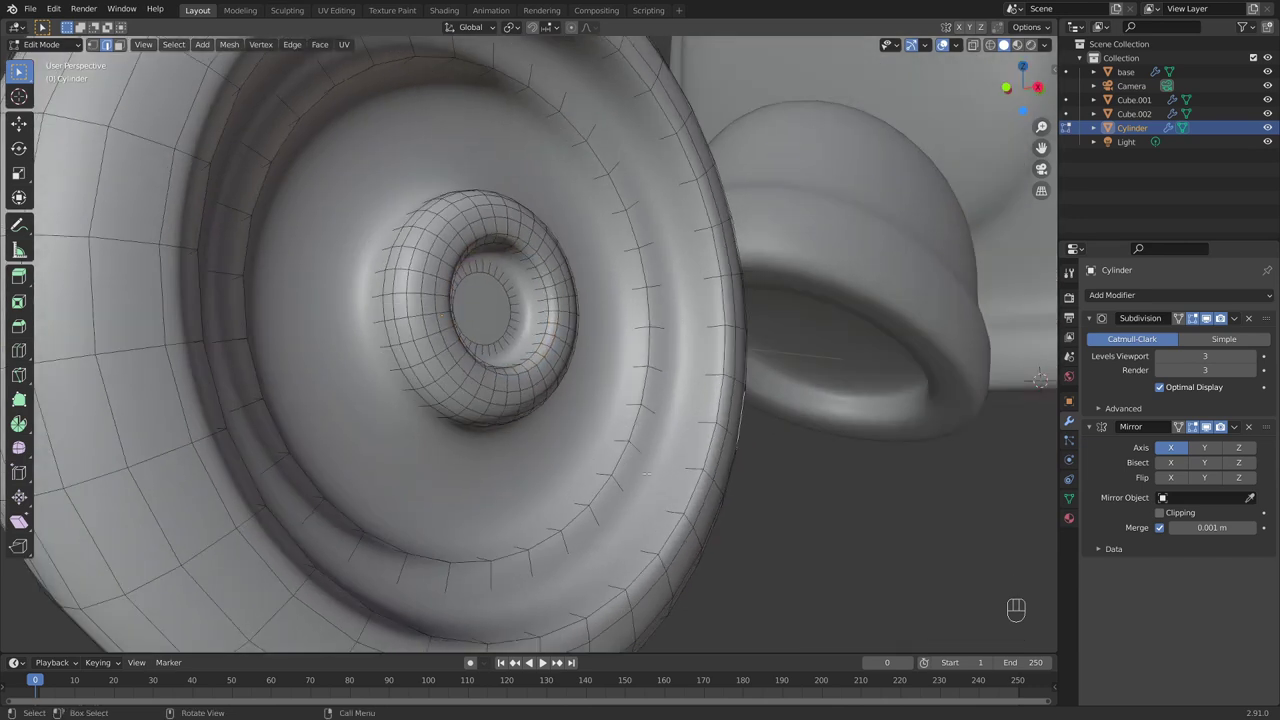
{"action": "key", "text": "ctrl+r"}
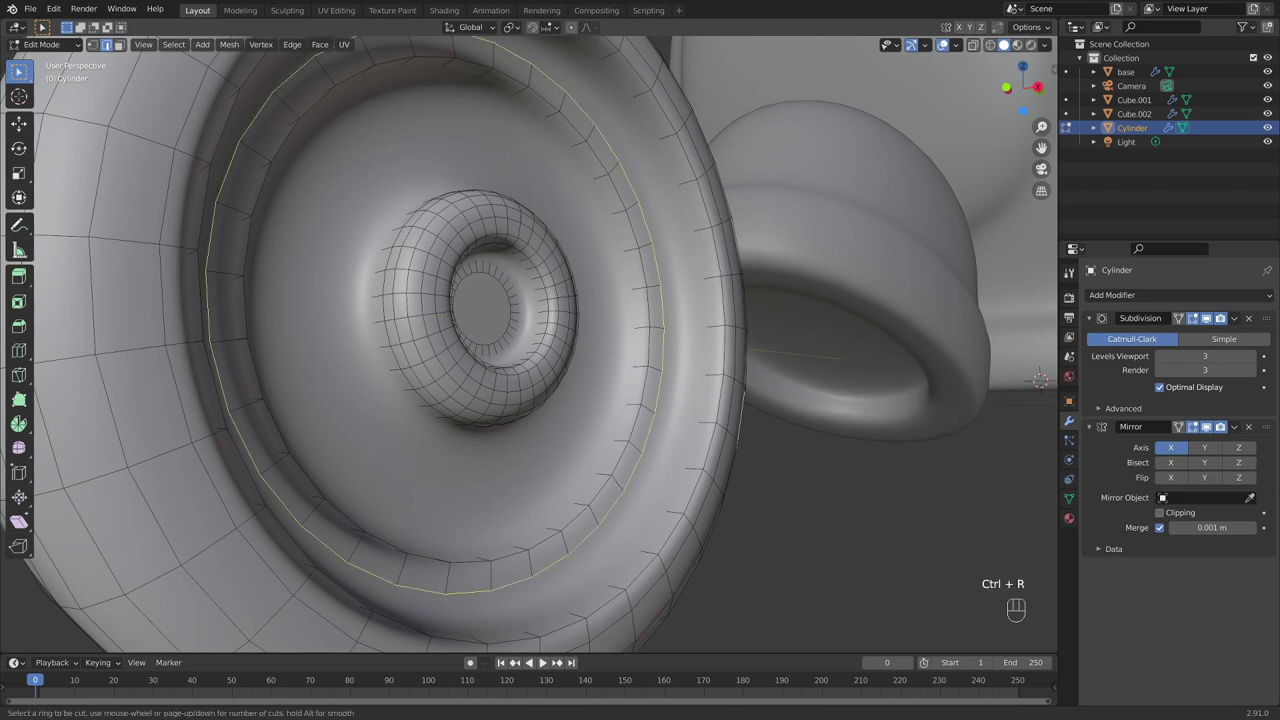
{"action": "left_click", "coordinate": [615, 481]}
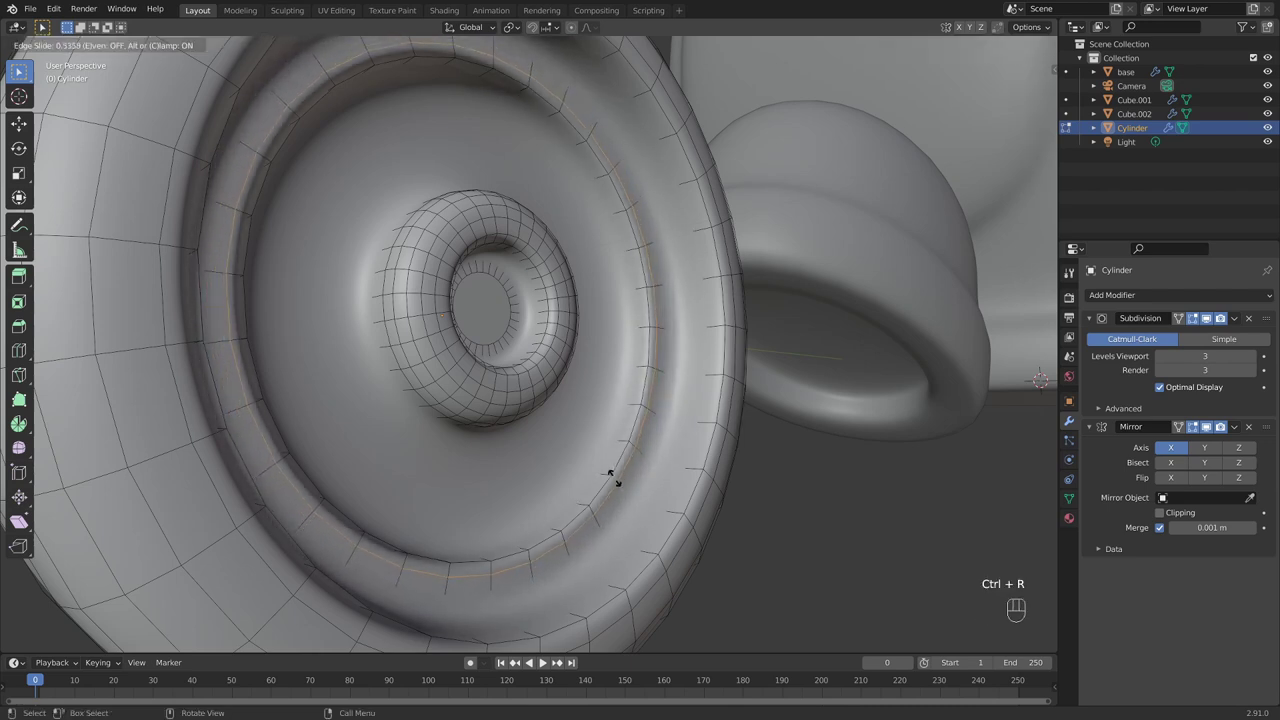
{"action": "left_click", "coordinate": [607, 472]}
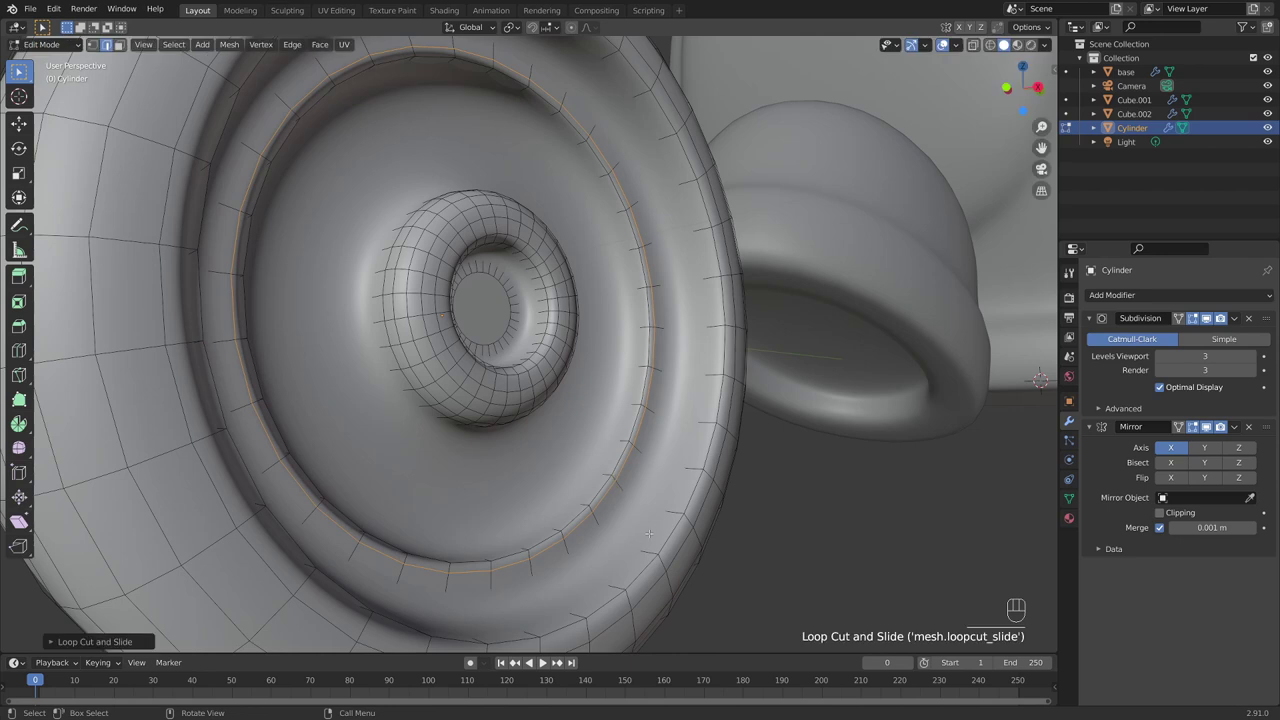
Add a second loop cut near the outer edge of the wheel's ring and return to Object Mode
{"action": "key", "text": "ctrl+r"}
{"action": "left_click", "coordinate": [642, 547]}
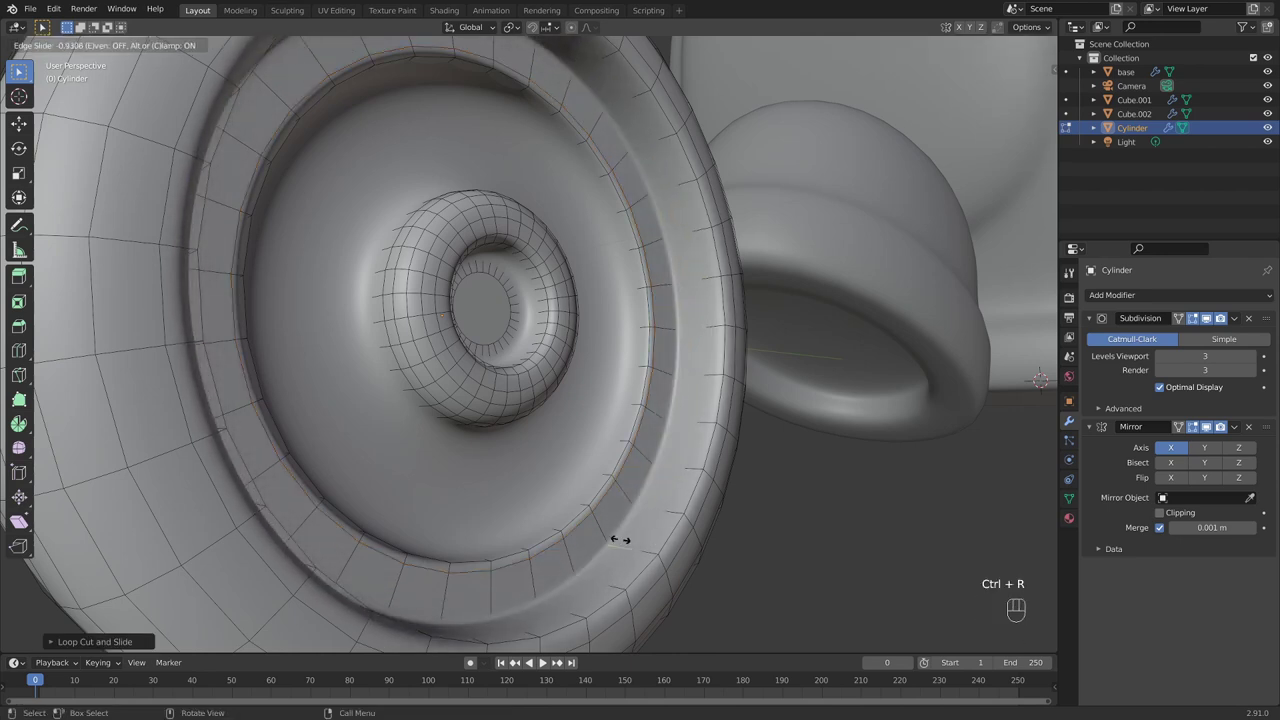
{"action": "left_click", "coordinate": [621, 540]}
{"action": "key", "text": "Tab"}
{"action": "left_click", "coordinate": [802, 517]}
{"action": "middle_click_drag", "start_coordinate": [802, 517], "coordinate": [648, 393]}
{"action": "scroll", "coordinate": [648, 393], "scroll_direction": "up", "scroll_amount": 2}
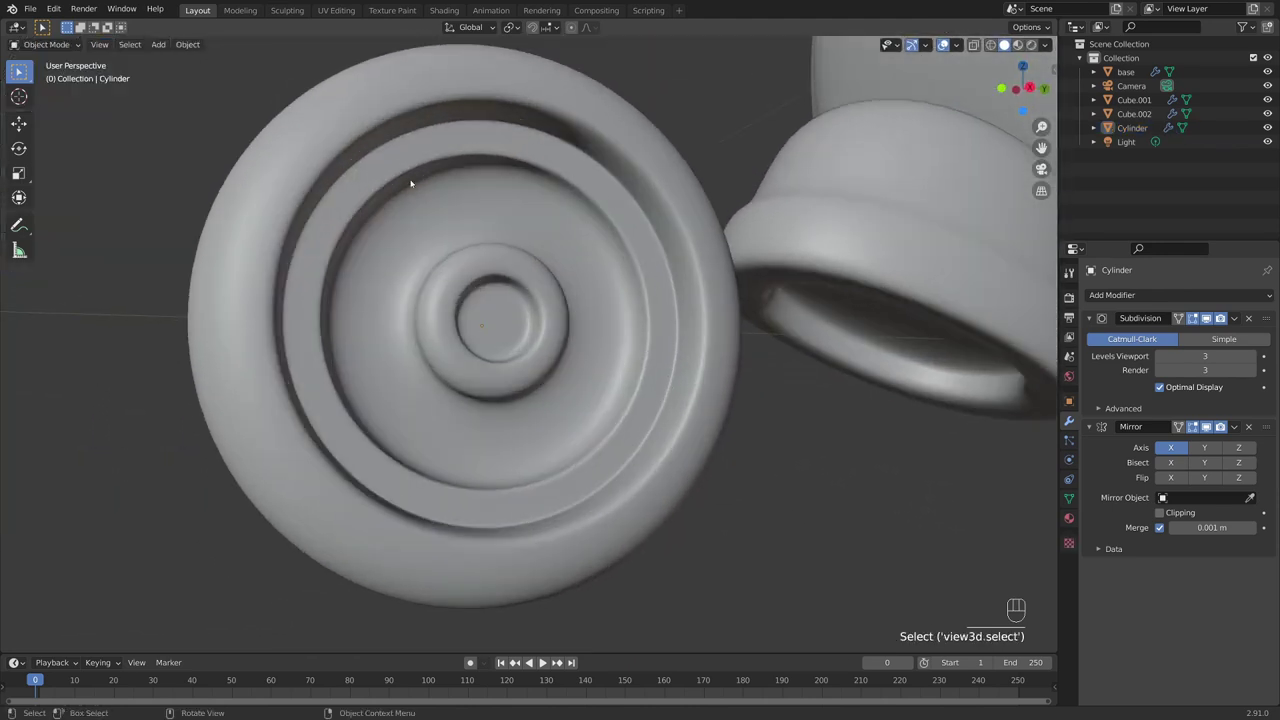
{"action": "middle_click_drag", "start_coordinate": [410, 183], "coordinate": [555, 191]}
{"action": "scroll", "coordinate": [555, 245], "scroll_direction": "up", "scroll_amount": 2}
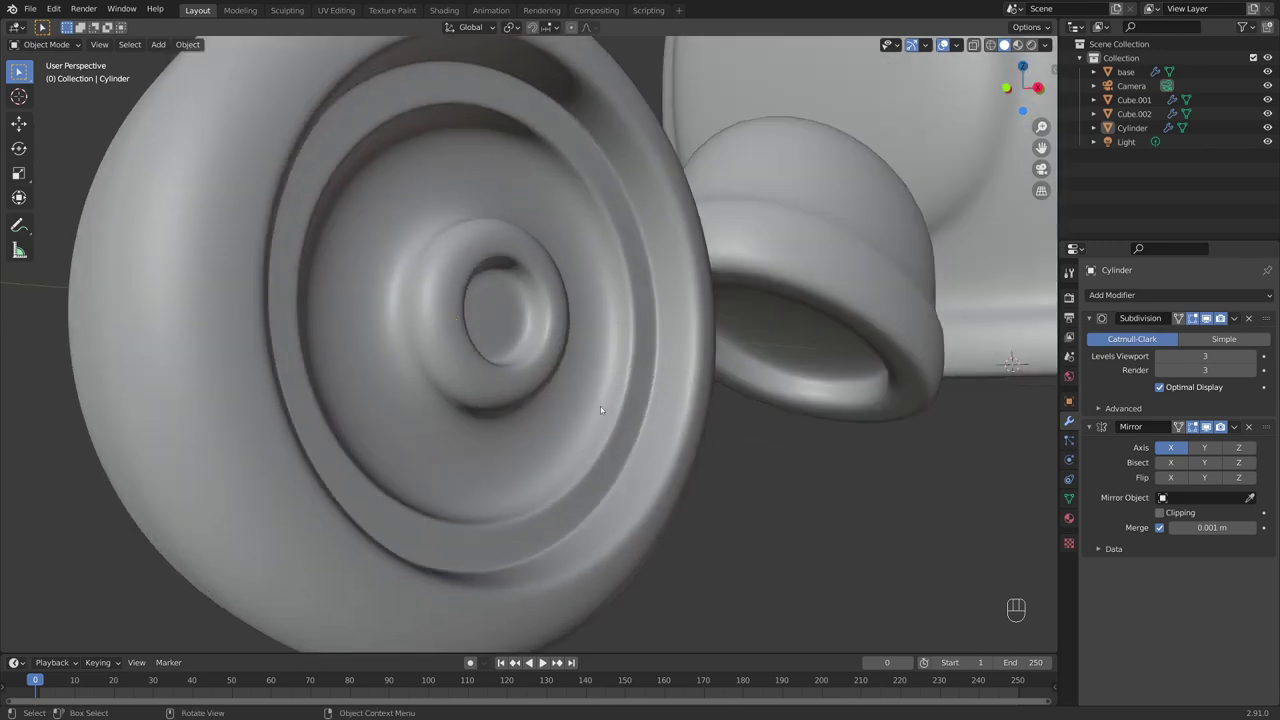
{"action": "middle_click_drag", "start_coordinate": [553, 471], "coordinate": [592, 428]}
Add a loop cut on the disc around the wheel's hub, slid close to the disc's outer edge, using X-ray display
{"action": "key", "text": "Tab"}
{"action": "key", "text": "alt+z"}
{"action": "left_click_drag", "start_coordinate": [748, 480], "coordinate": [764, 495]}
{"action": "middle_click_drag", "start_coordinate": [764, 495], "coordinate": [618, 414]}
{"action": "scroll", "coordinate": [618, 414], "scroll_direction": "up", "scroll_amount": 1}
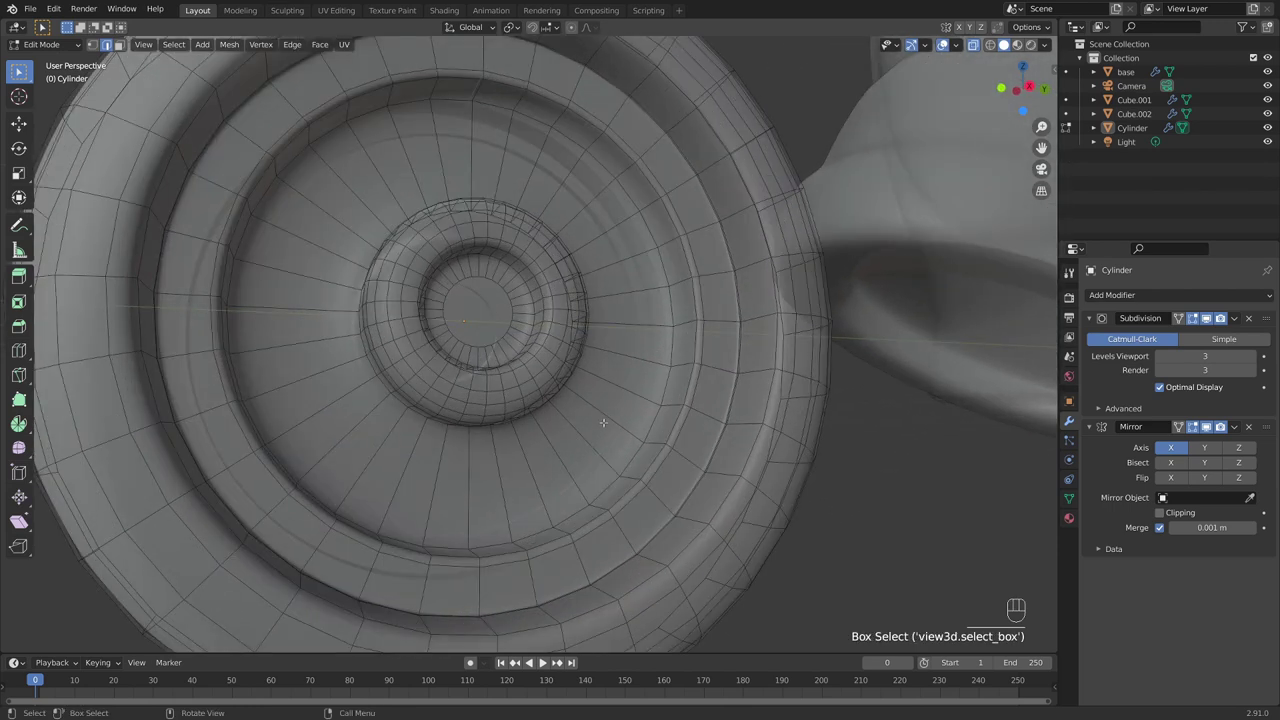
{"action": "key", "text": "ctrl+r"}
{"action": "left_click", "coordinate": [612, 425]}
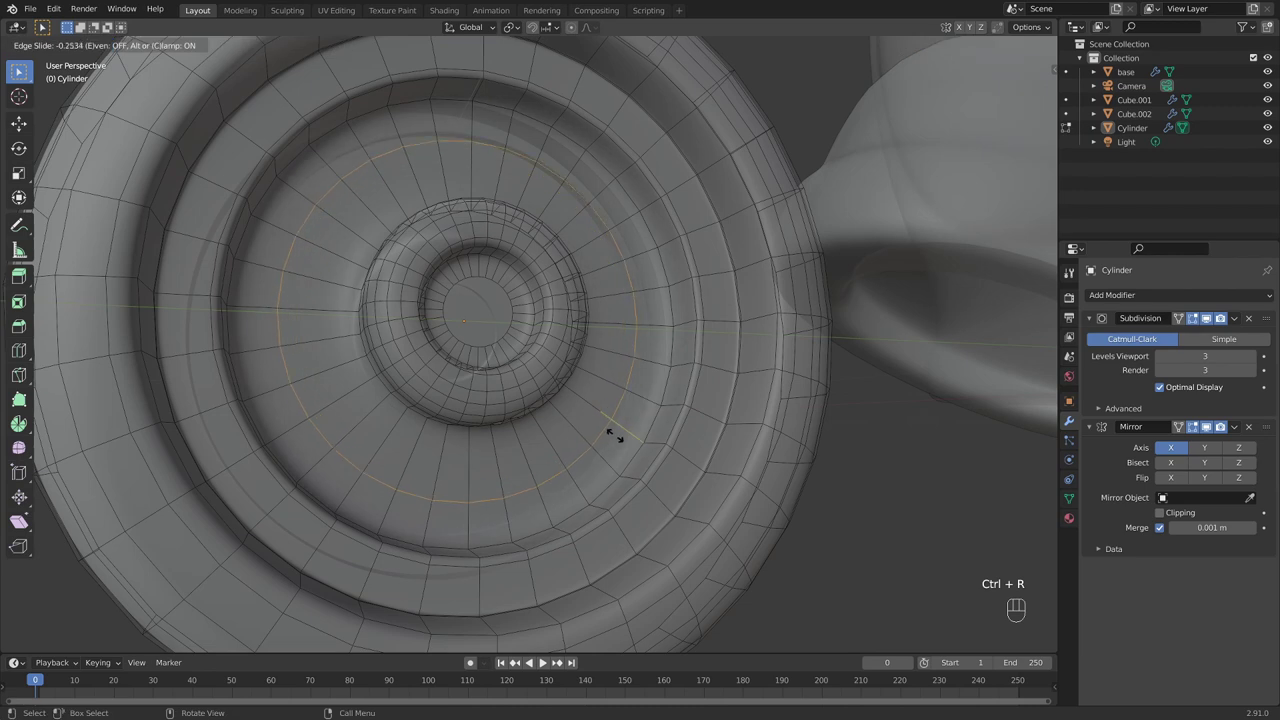
{"action": "left_click", "coordinate": [634, 450]}
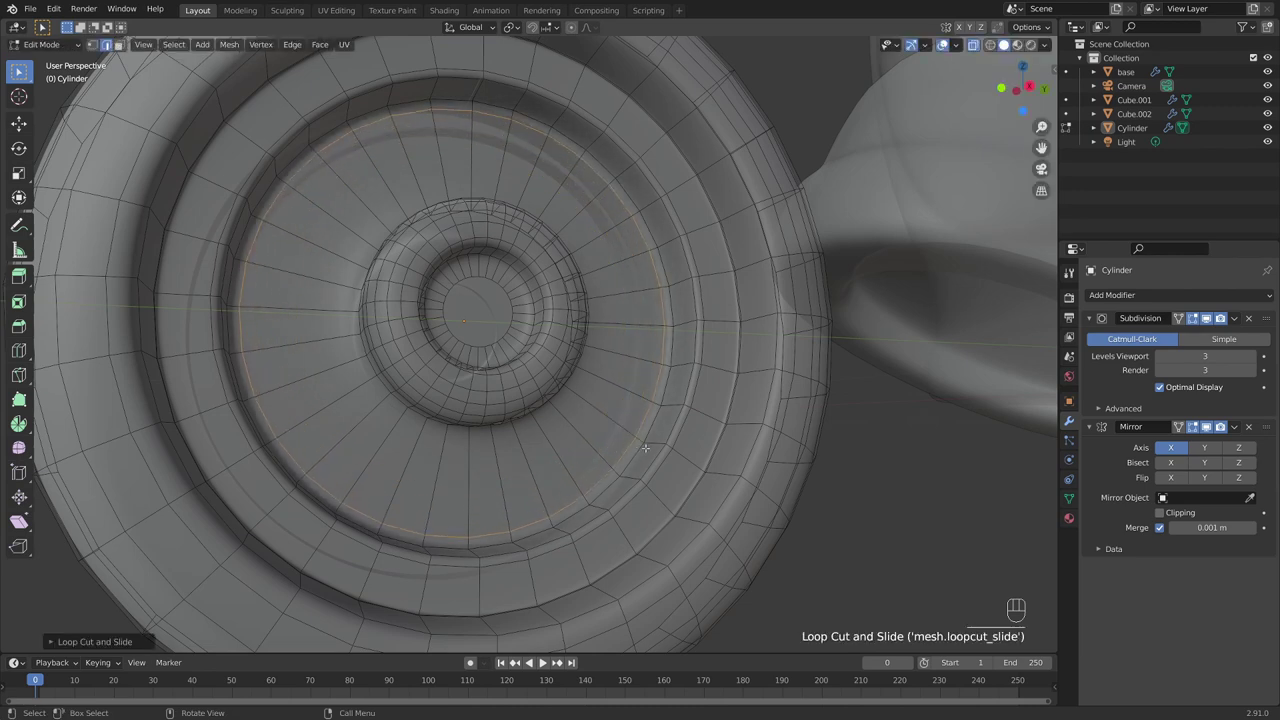
{"action": "key", "text": "Tab"}
{"action": "scroll", "coordinate": [857, 481], "scroll_direction": "down", "scroll_amount": 4}
{"action": "key", "text": "alt+z"}
In the right side view, move the wheel under the front fender and scale it to about 0.75
{"action": "middle_click_drag", "start_coordinate": [838, 476], "coordinate": [706, 437]}
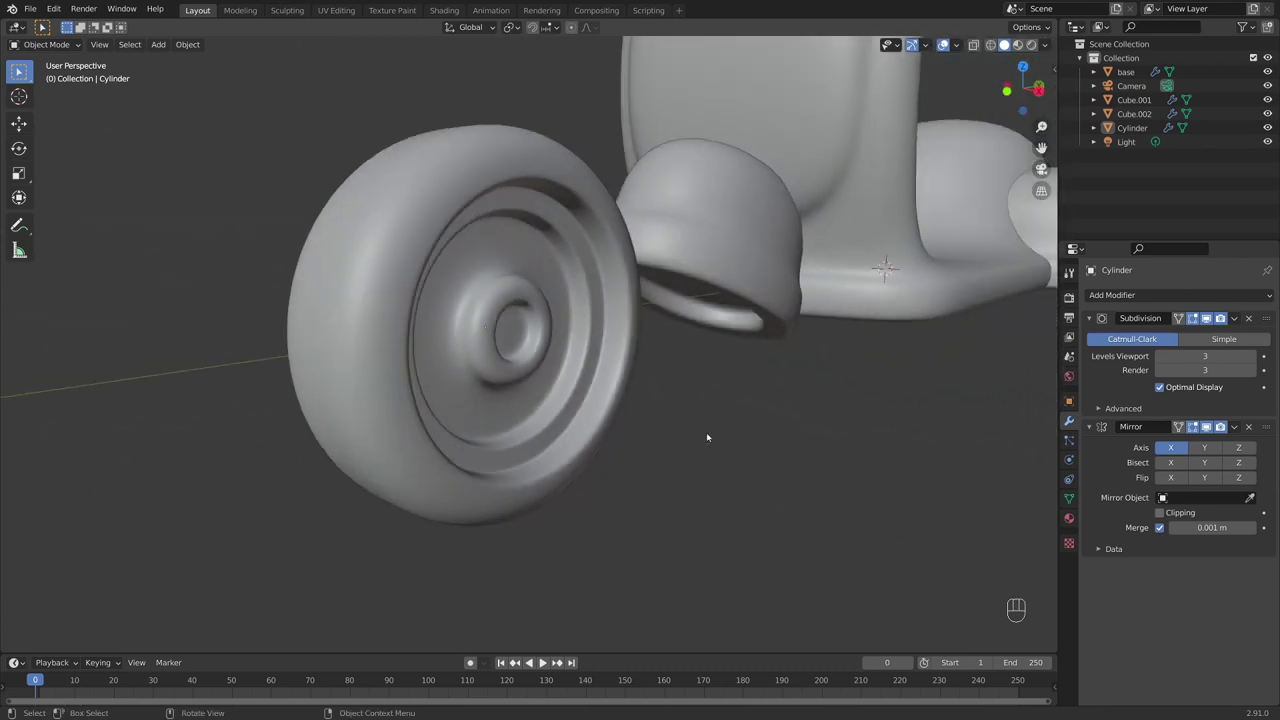
{"action": "scroll", "coordinate": [706, 434], "scroll_direction": "down", "scroll_amount": 4}
{"action": "key", "text": "grave"}
{"action": "middle_click_drag", "start_coordinate": [686, 347], "coordinate": [508, 377], "text": "shift"}
{"action": "left_click", "coordinate": [419, 379]}
{"action": "scroll", "coordinate": [440, 370], "scroll_direction": "up", "scroll_amount": 3}
{"action": "key", "text": "g"}
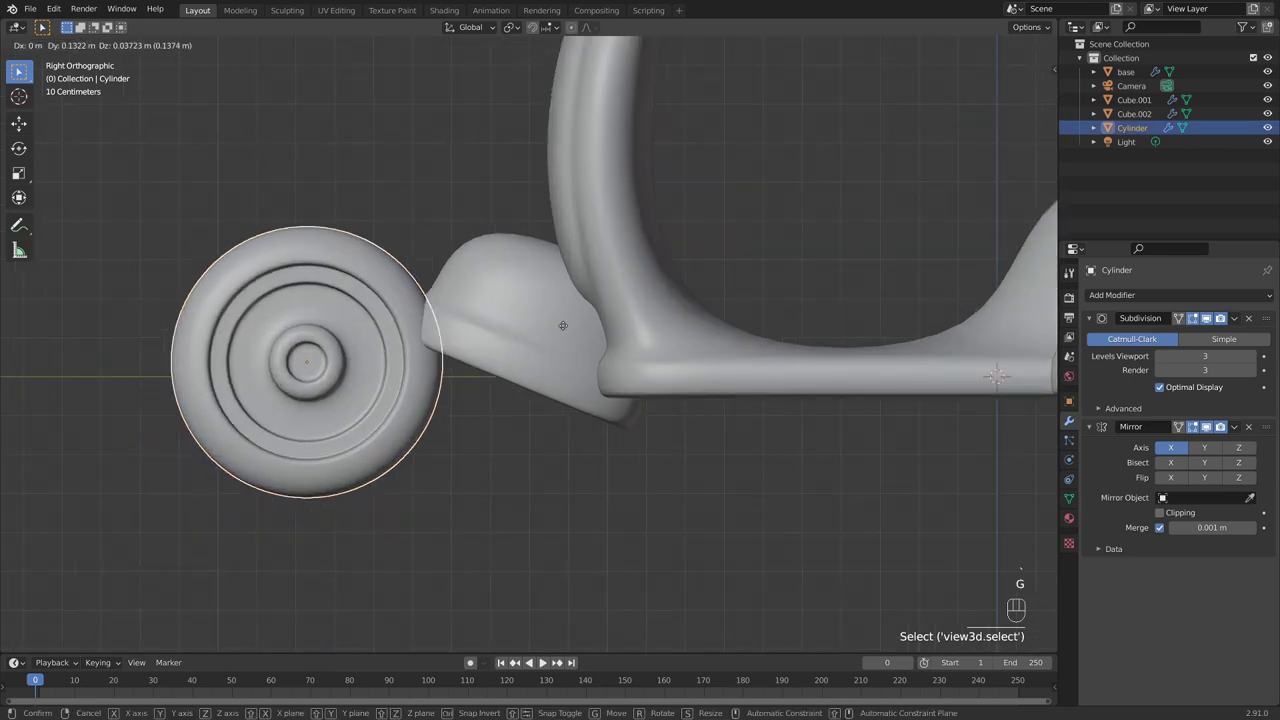
{"action": "left_click", "coordinate": [764, 344]}
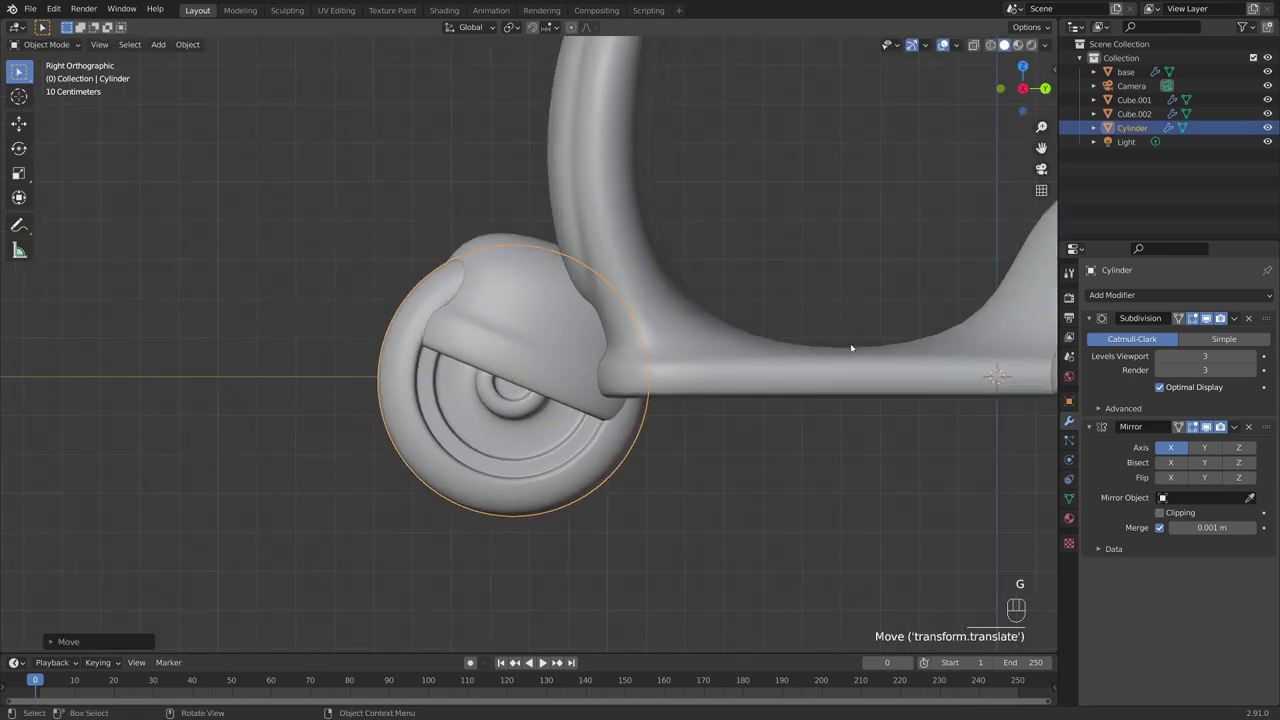
{"action": "key", "text": "s"}
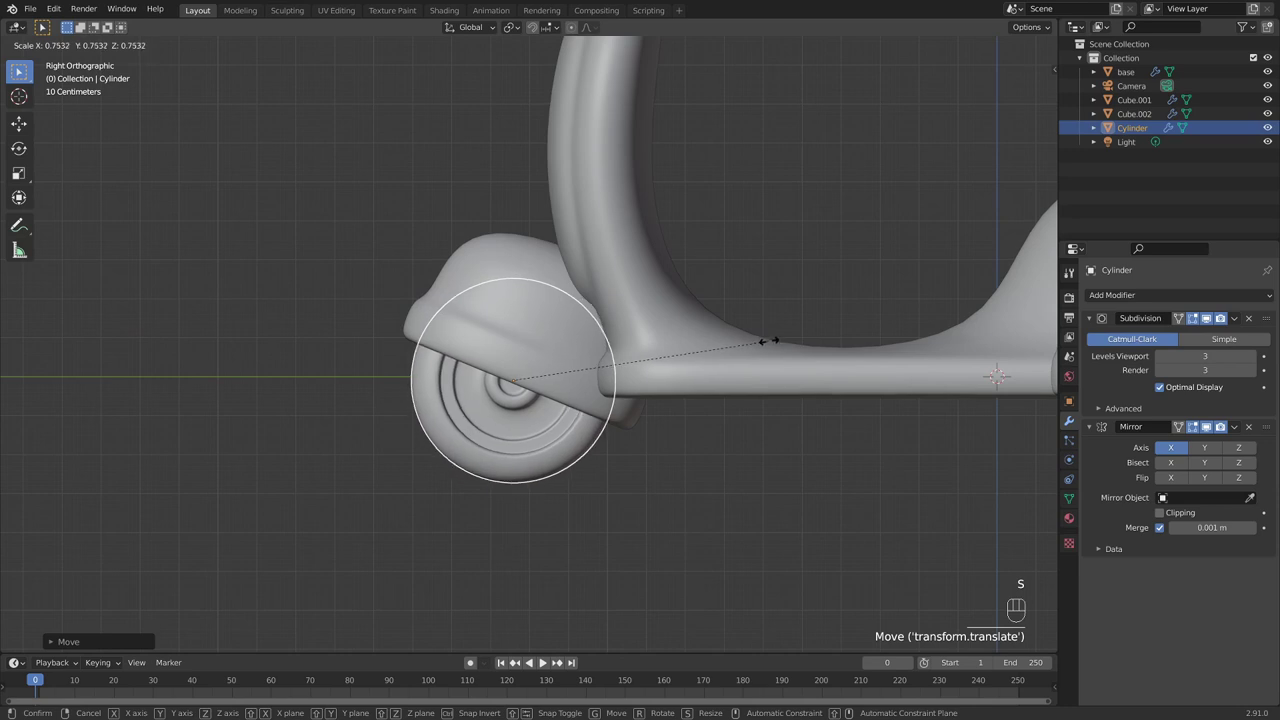
{"action": "right_click", "coordinate": [771, 340]}
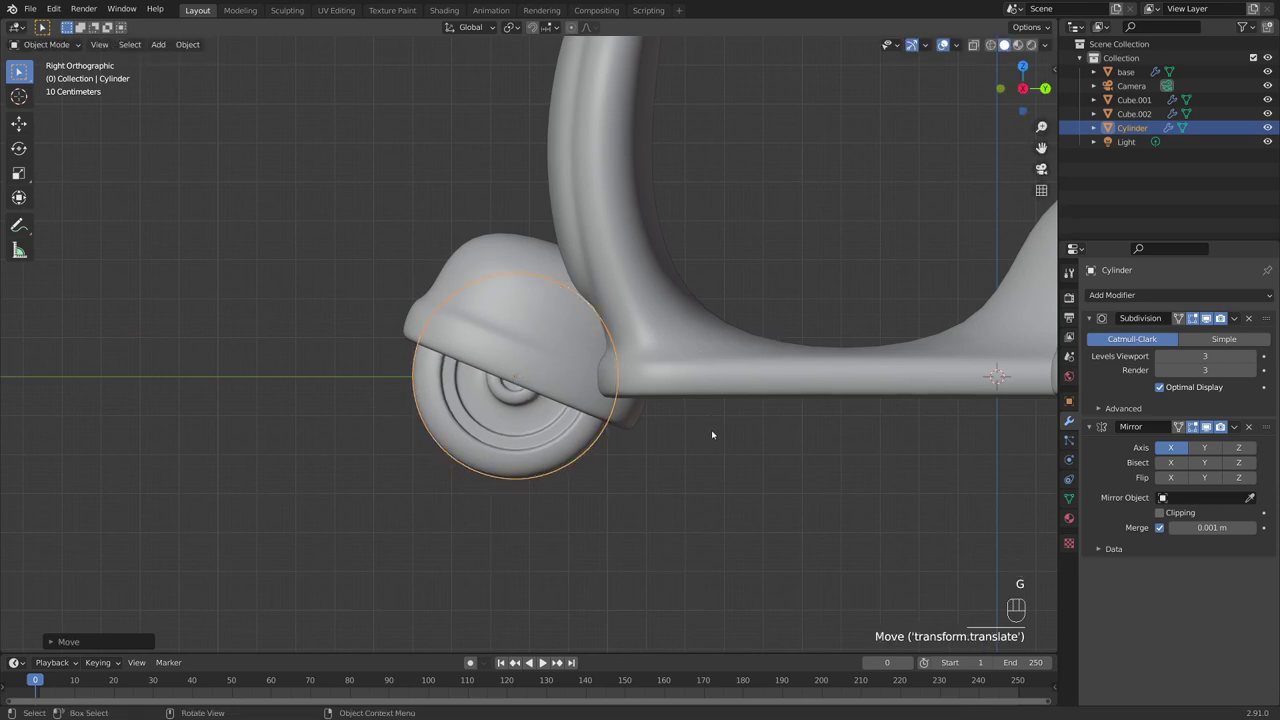
Check the wheel inside the fender and scale it down slightly in the right side view
{"action": "scroll", "coordinate": [712, 435], "scroll_direction": "down", "scroll_amount": 3}
{"action": "left_click", "coordinate": [677, 443]}
{"action": "middle_click_drag", "start_coordinate": [677, 443], "coordinate": [600, 392]}
{"action": "scroll", "coordinate": [589, 403], "scroll_direction": "up", "scroll_amount": 3}
{"action": "key", "text": "grave"}
{"action": "left_click", "coordinate": [538, 433]}
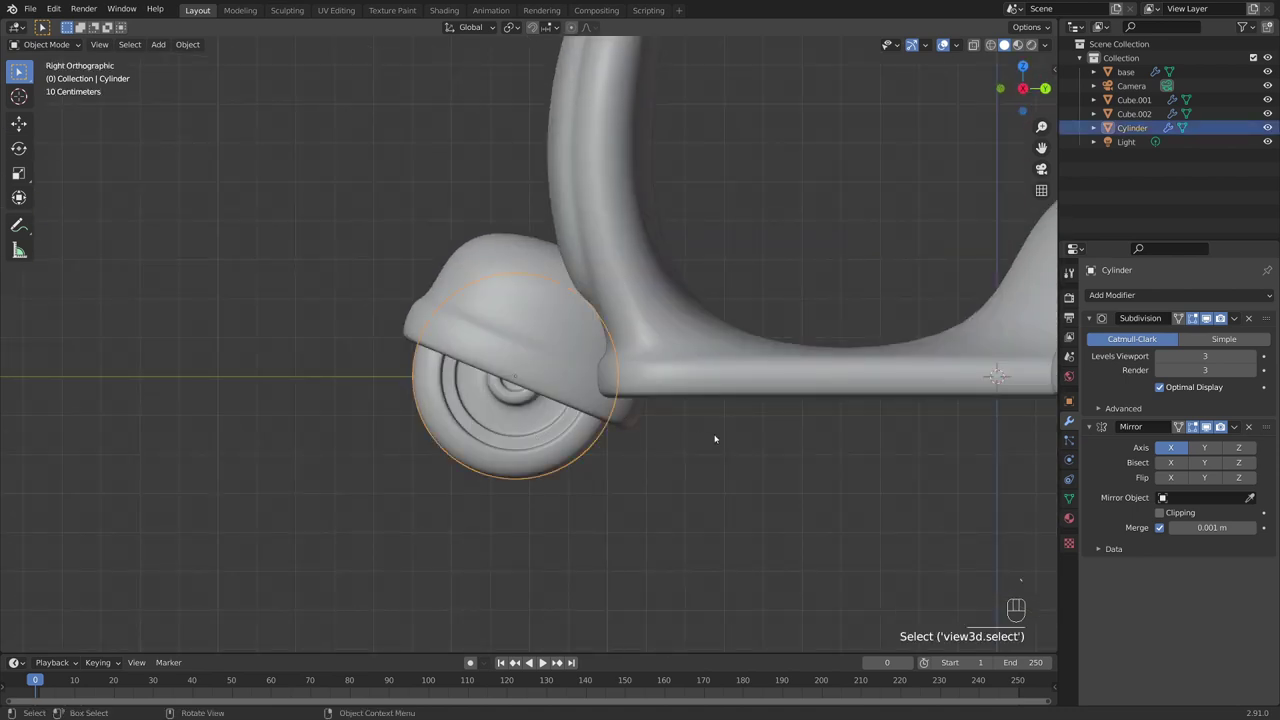
{"action": "key", "text": "s"}
{"action": "left_click", "coordinate": [786, 425]}
Lower the front wheel along Z, enlarge it slightly and fine-tune its position inside the fender
{"action": "left_click", "coordinate": [631, 409]}
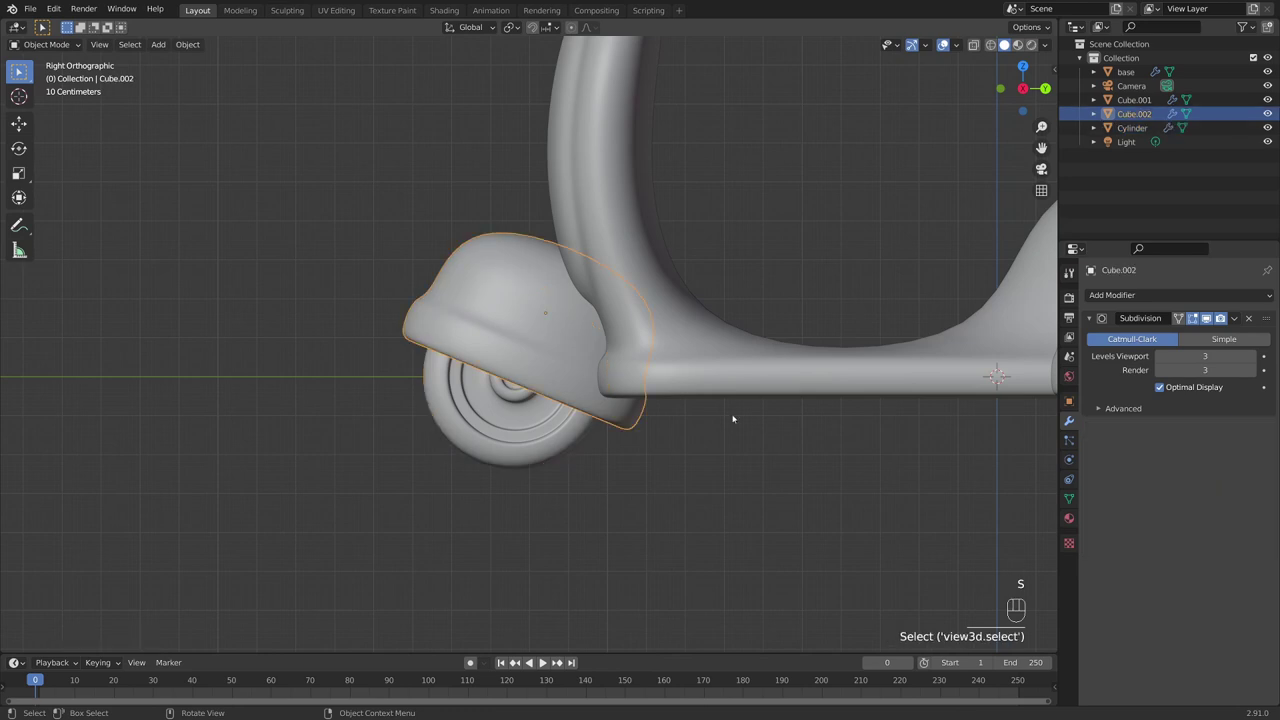
{"action": "left_click", "coordinate": [572, 418]}
{"action": "key", "text": "g"}
{"action": "key", "text": "z"}
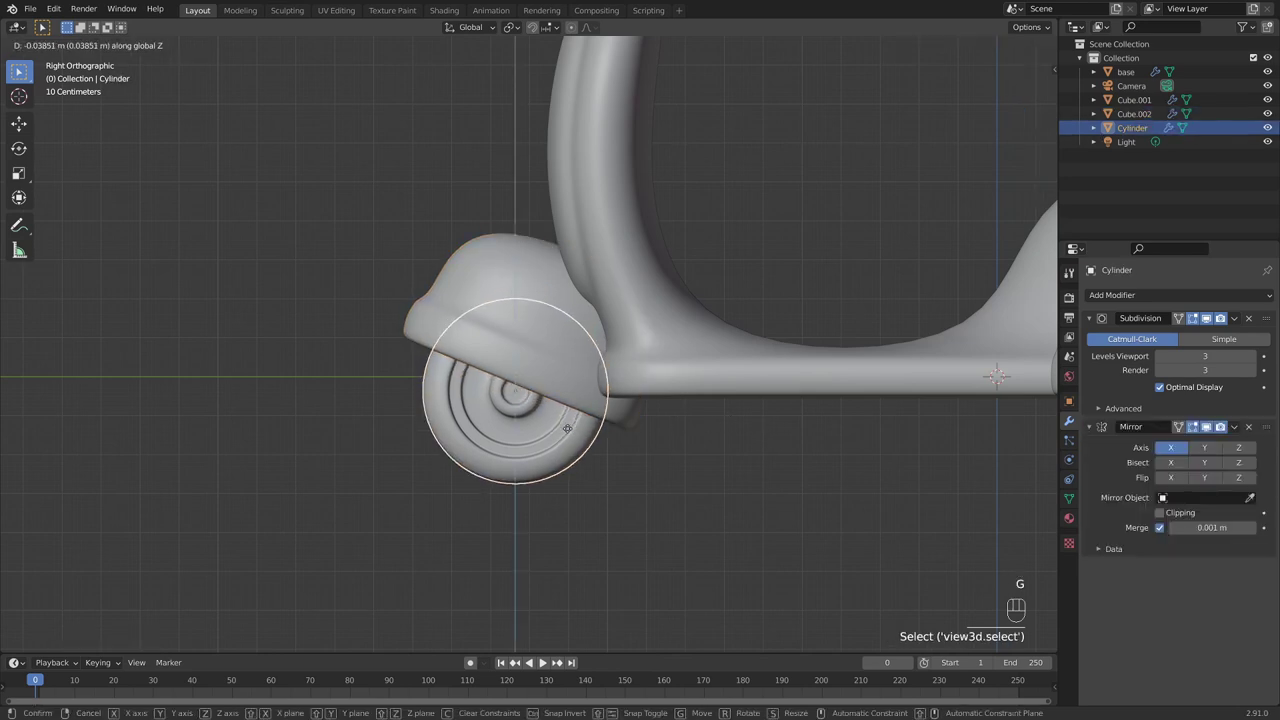
{"action": "left_click", "coordinate": [569, 427]}
{"action": "key", "text": "s"}
{"action": "left_click", "coordinate": [691, 426]}
{"action": "key", "text": "g"}
{"action": "left_click", "coordinate": [688, 421]}
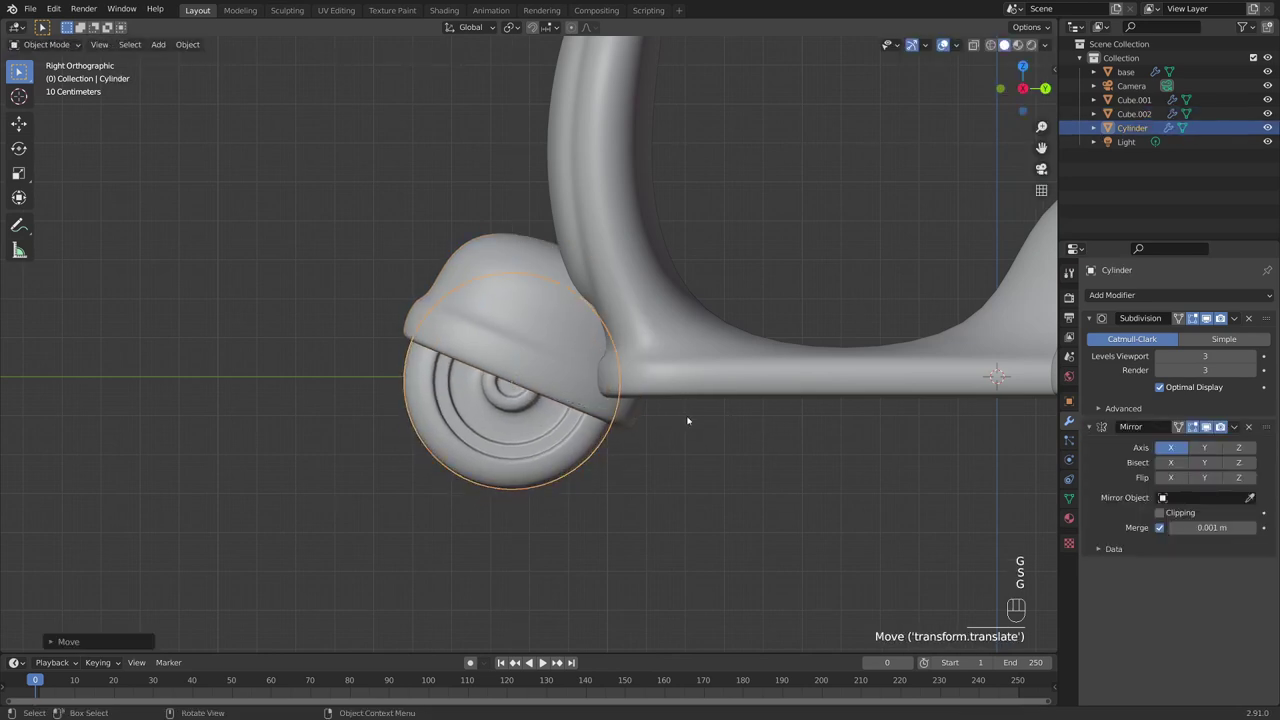
{"action": "left_click", "coordinate": [708, 430]}
Duplicate the front wheel about 1.7 m along Y to sit under the rear side part, and scale the copy up slightly
{"action": "scroll", "coordinate": [708, 434], "scroll_direction": "down", "scroll_amount": 4}
{"action": "scroll", "coordinate": [600, 435], "scroll_direction": "up", "scroll_amount": 1}
{"action": "left_click", "coordinate": [310, 425]}
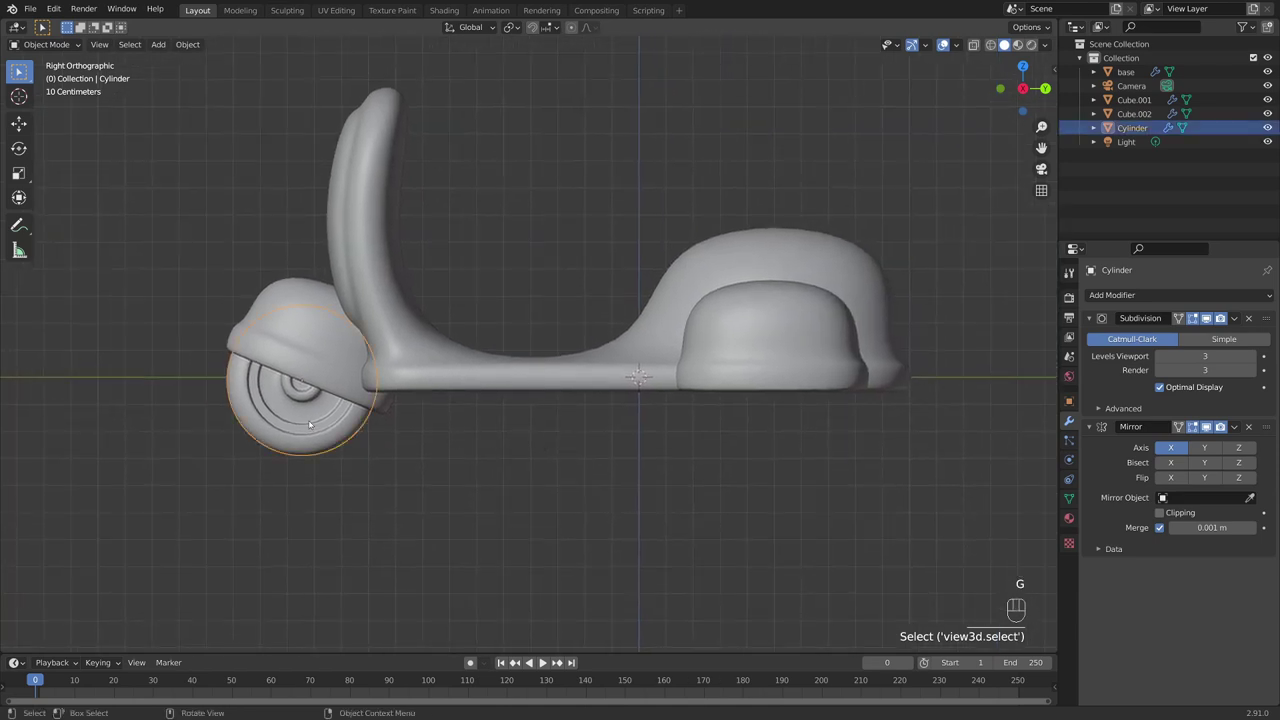
{"action": "key", "text": "shift+d"}
{"action": "key", "text": "y"}
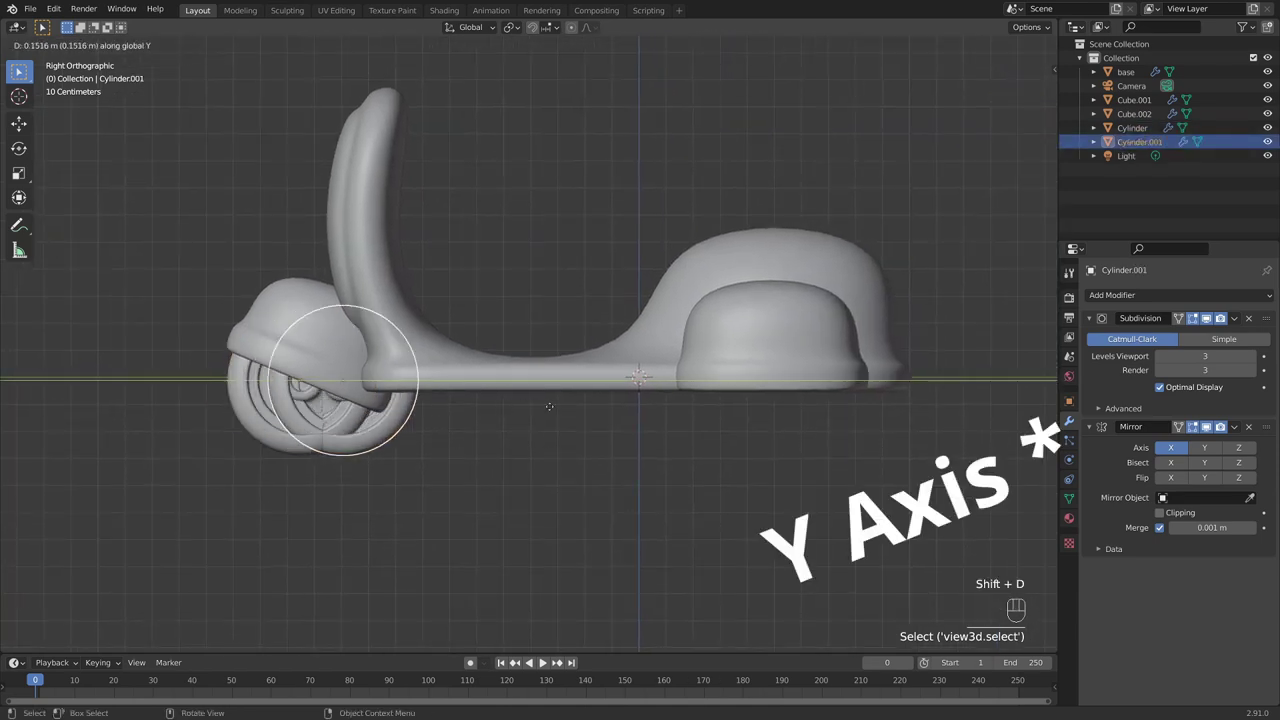
{"action": "left_click", "coordinate": [964, 418]}
{"action": "key", "text": "s"}
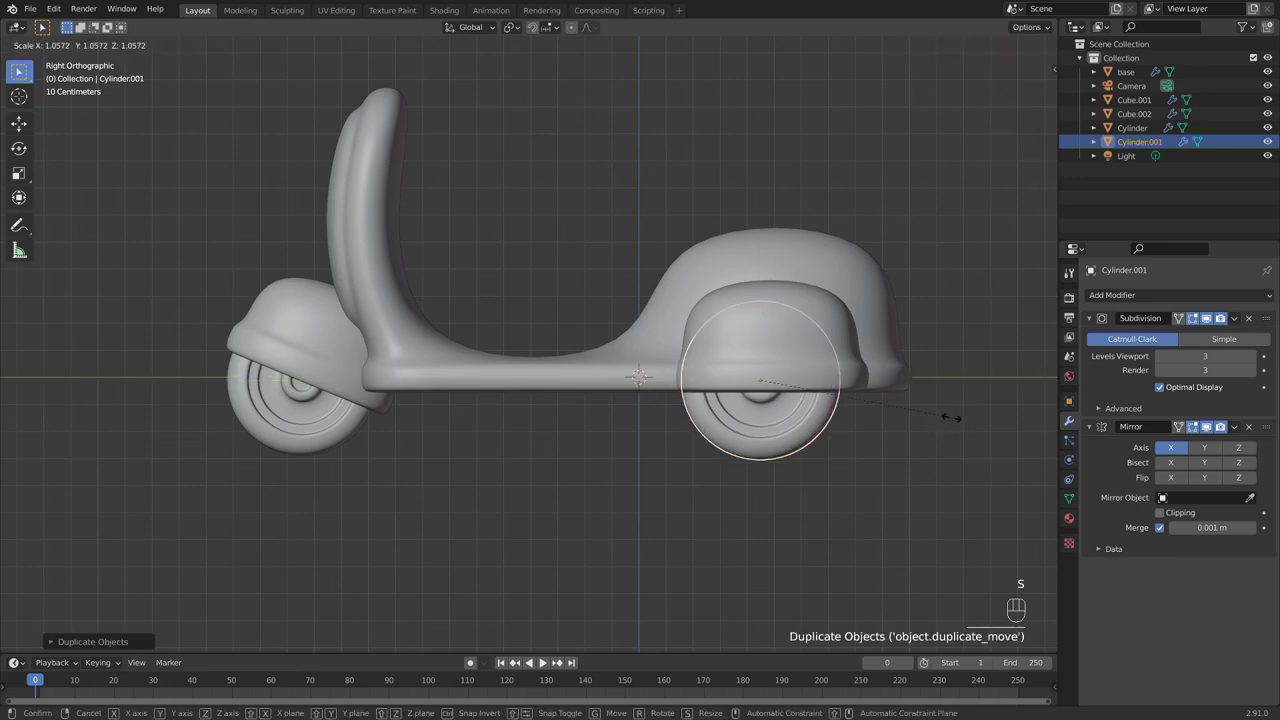
{"action": "left_click", "coordinate": [964, 414]}
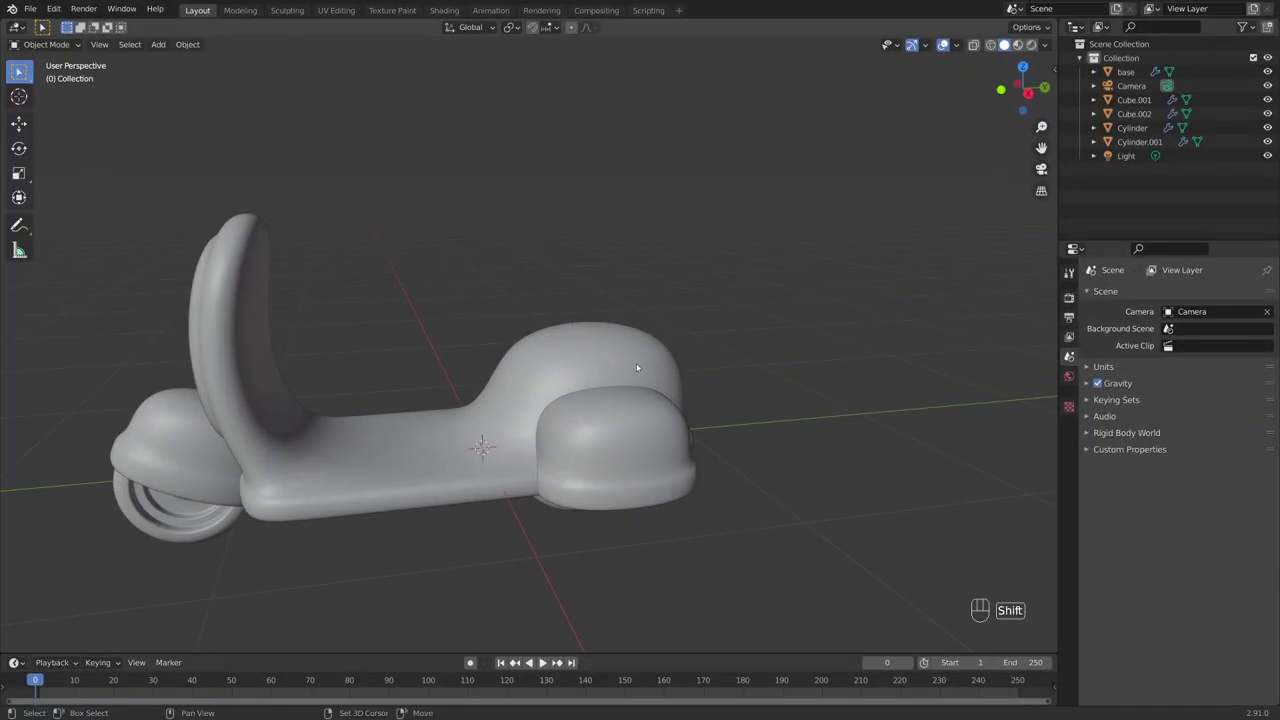
Add a cube, scale it down and raise it along Z above the scooter's floorboard
{"action": "middle_click_drag", "start_coordinate": [637, 366], "coordinate": [713, 344]}
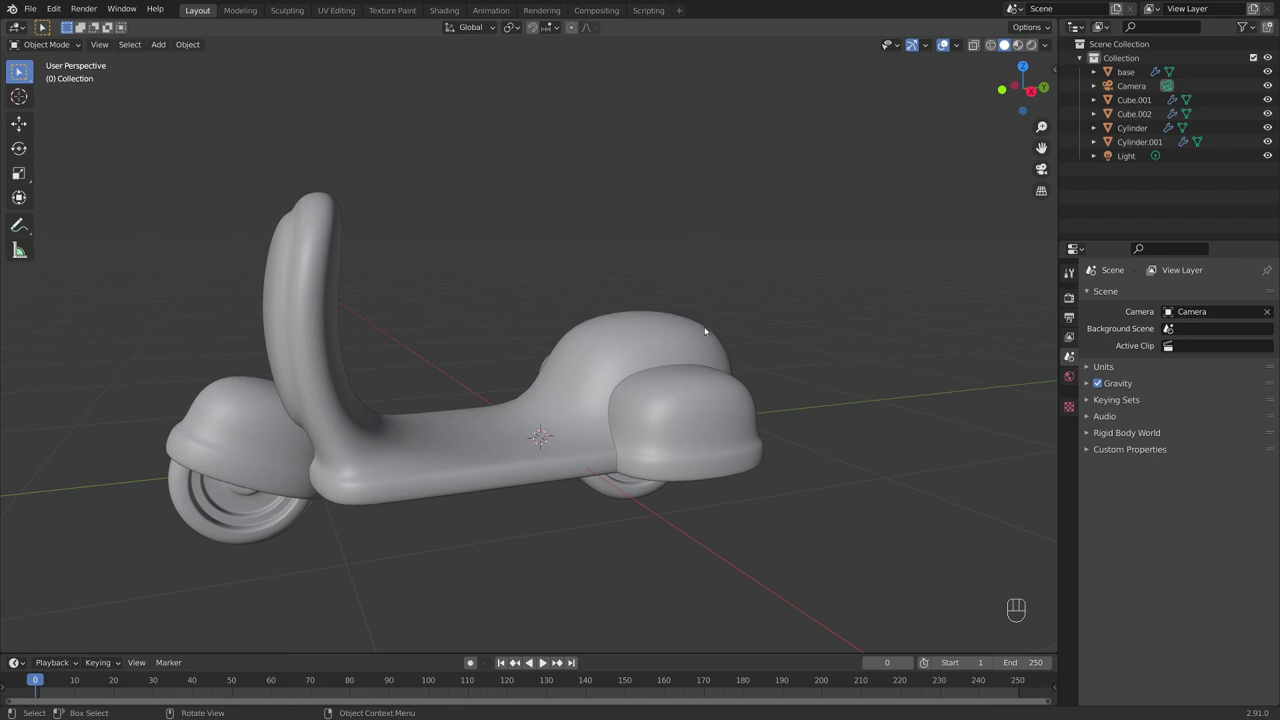
{"action": "middle_click_drag", "start_coordinate": [706, 320], "coordinate": [706, 323]}
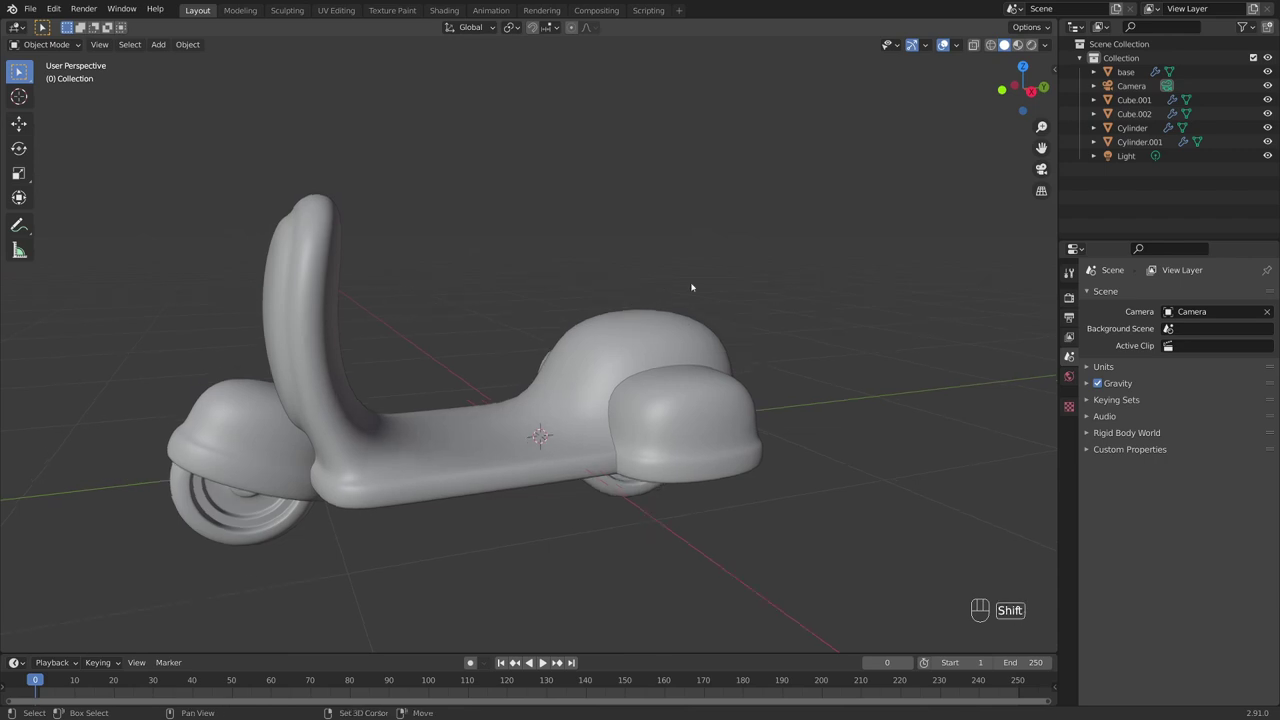
{"action": "key", "text": "shift+a"}
{"action": "mouse_move", "coordinate": [691, 284]}
{"action": "left_click", "coordinate": [815, 299]}
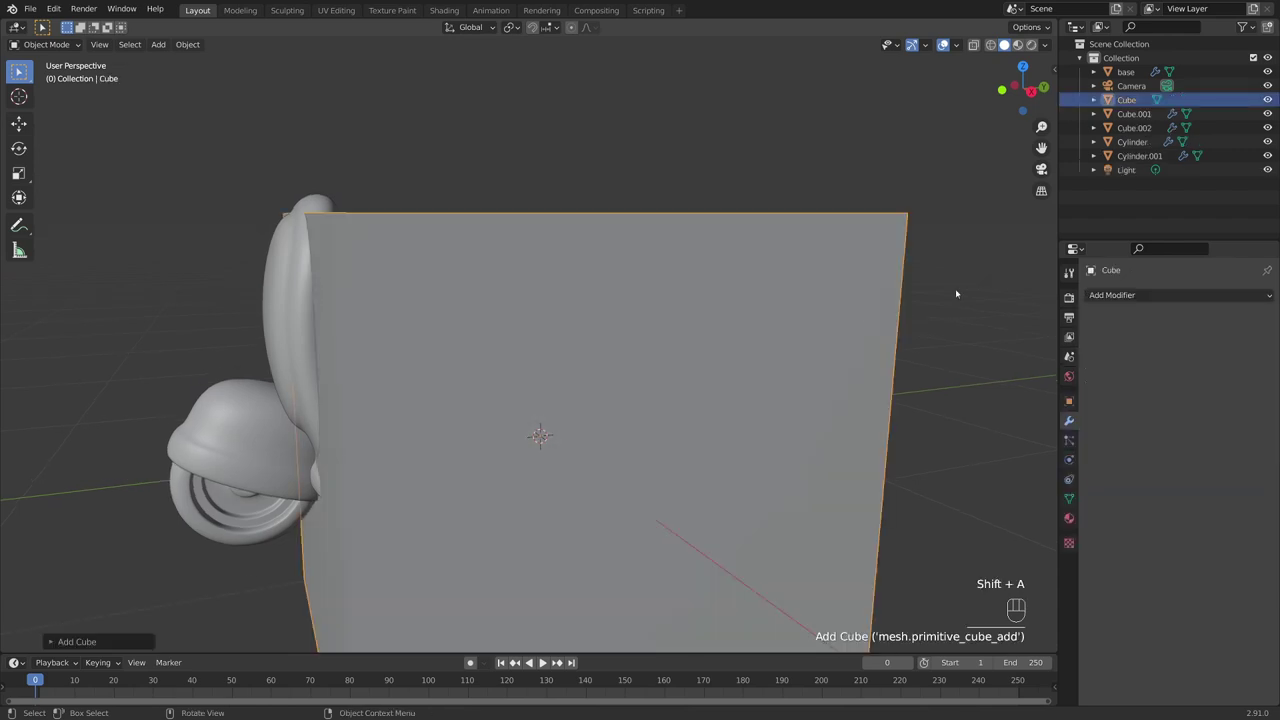
{"action": "key", "text": "s"}
{"action": "left_click", "coordinate": [654, 376]}
{"action": "key", "text": "g"}
{"action": "key", "text": "z"}
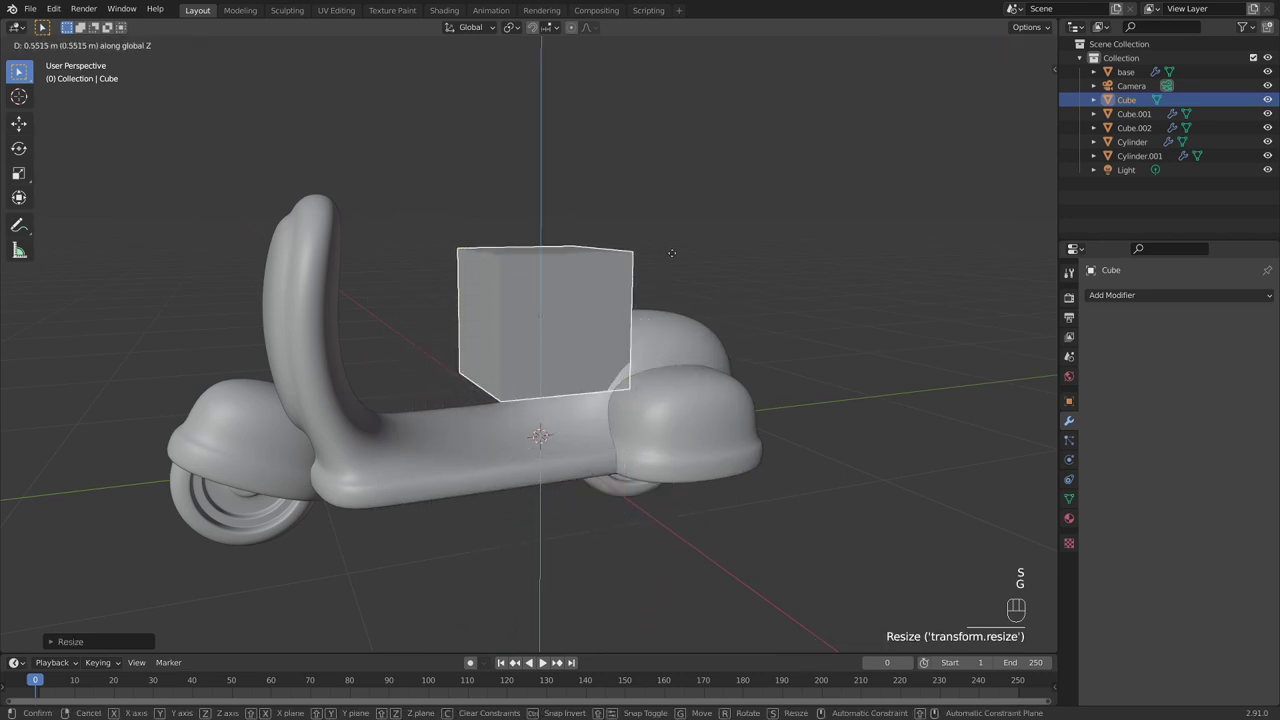
{"action": "left_click", "coordinate": [677, 190]}
Add a Subdivision Surface modifier to the raised cube, working in the right side view
{"action": "key", "text": "KP_3"}
{"action": "scroll", "coordinate": [815, 230], "scroll_direction": "up", "scroll_amount": 3}
{"action": "middle_click_drag", "start_coordinate": [784, 245], "coordinate": [690, 317], "text": "shift"}
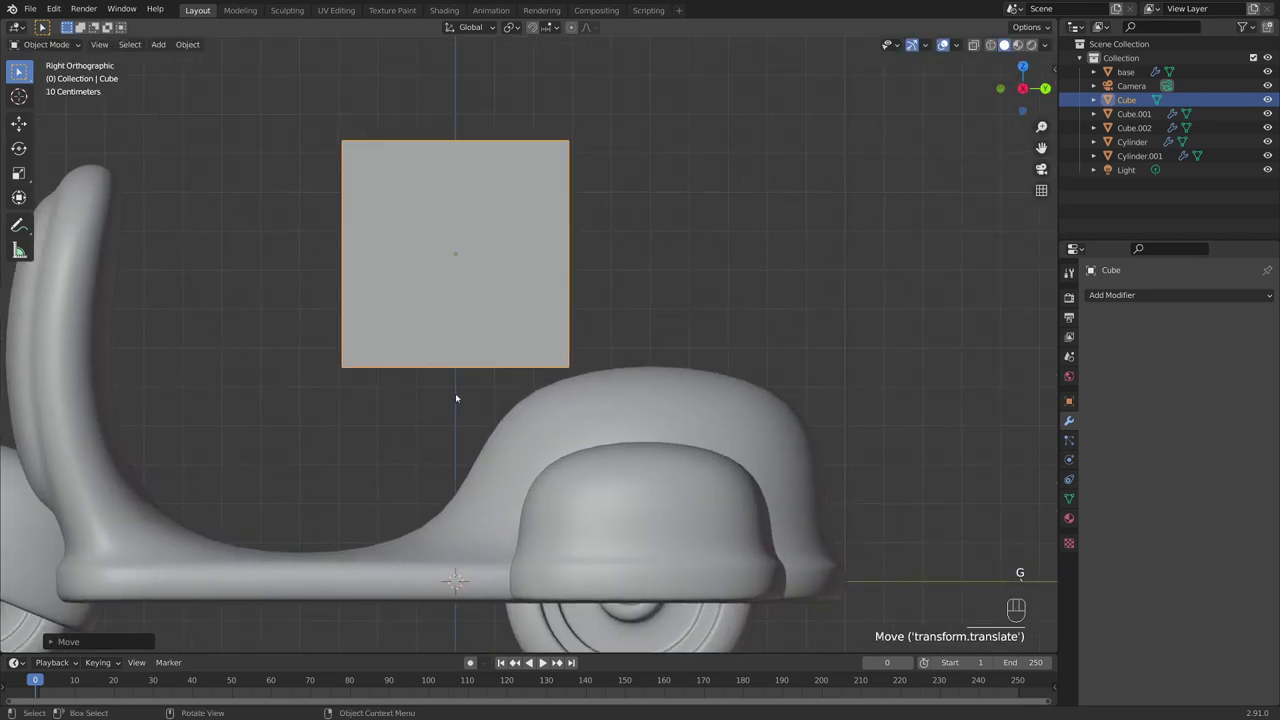
{"action": "left_click", "coordinate": [1114, 296]}
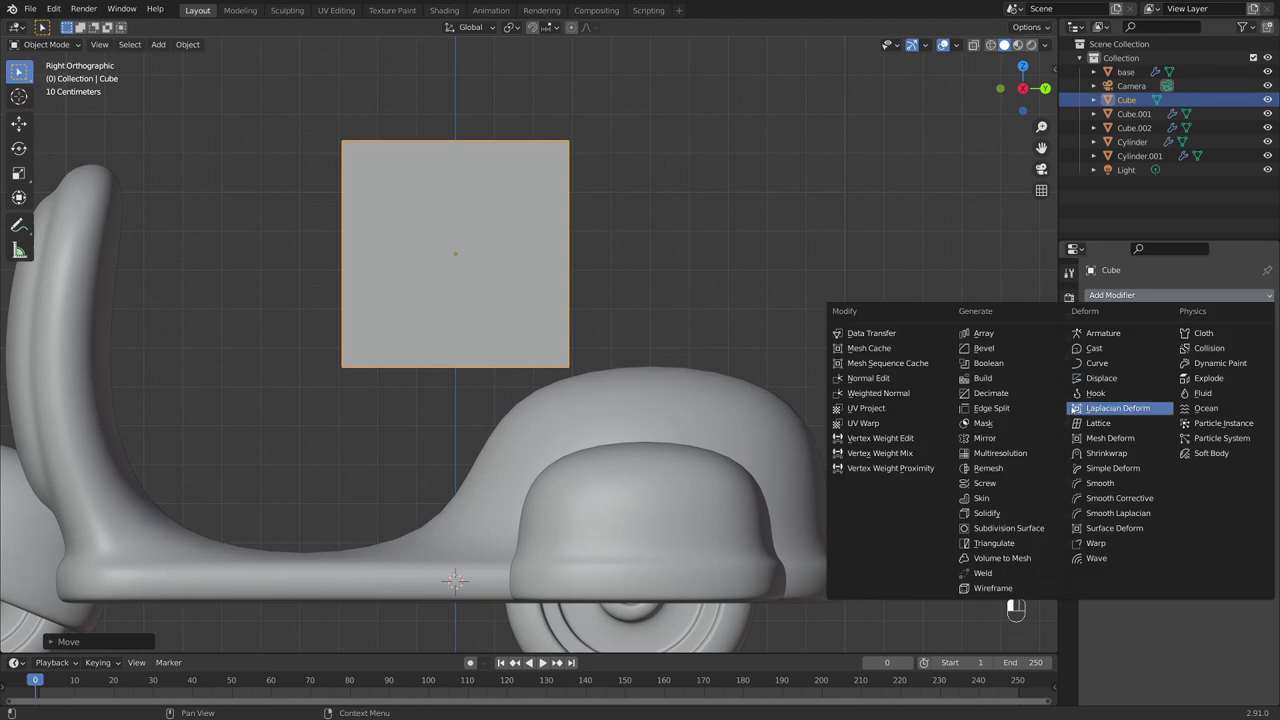
{"action": "left_click", "coordinate": [1038, 529]}
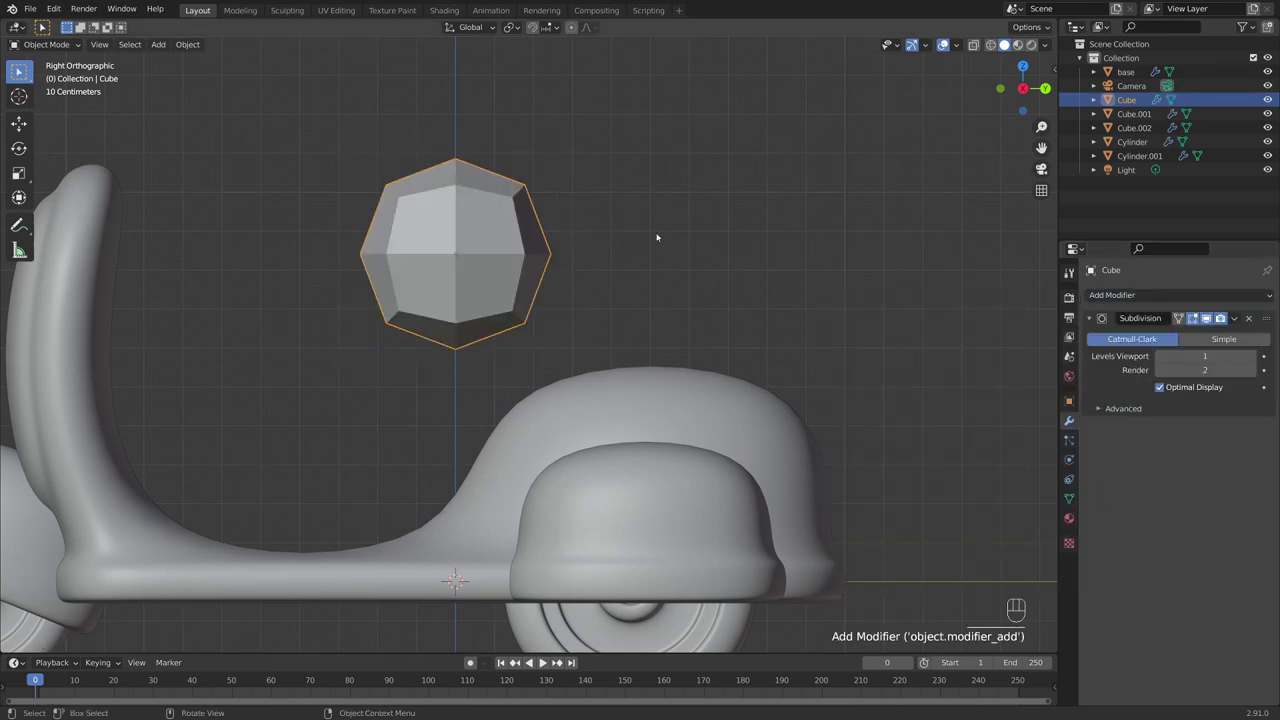
Move the subdivided cube just above the rear body and stretch it to about 1.6 along Y
{"action": "key", "text": "g"}
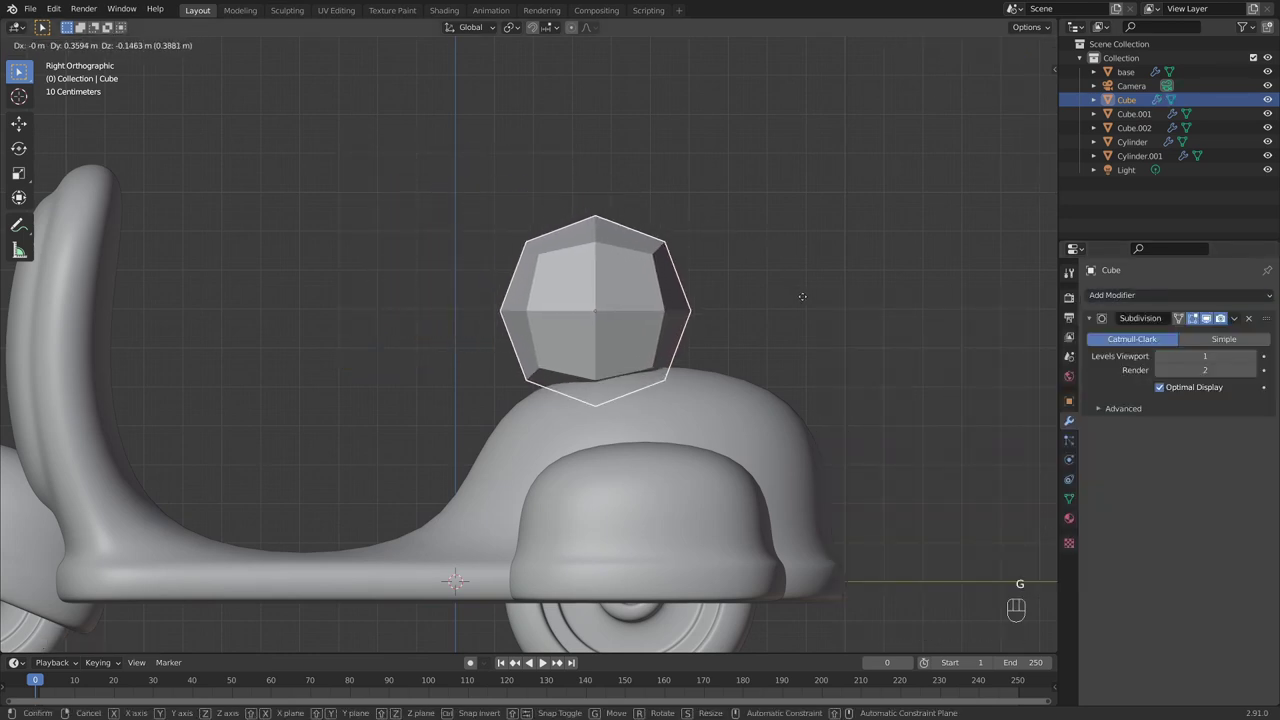
{"action": "left_click", "coordinate": [800, 296]}
{"action": "key", "text": "s"}
{"action": "key", "text": "y"}
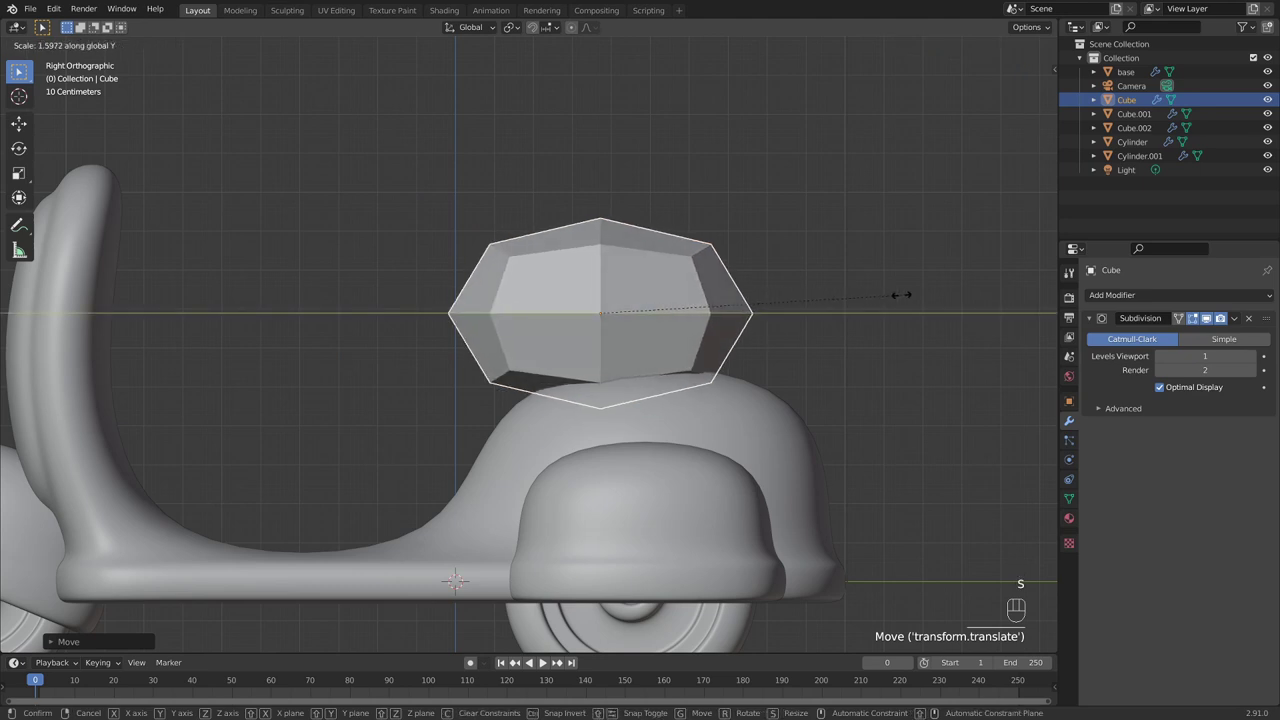
{"action": "left_click", "coordinate": [905, 293]}
Add one centred vertical loop cut halfway along the length of the seat block
{"action": "key", "text": "Tab"}
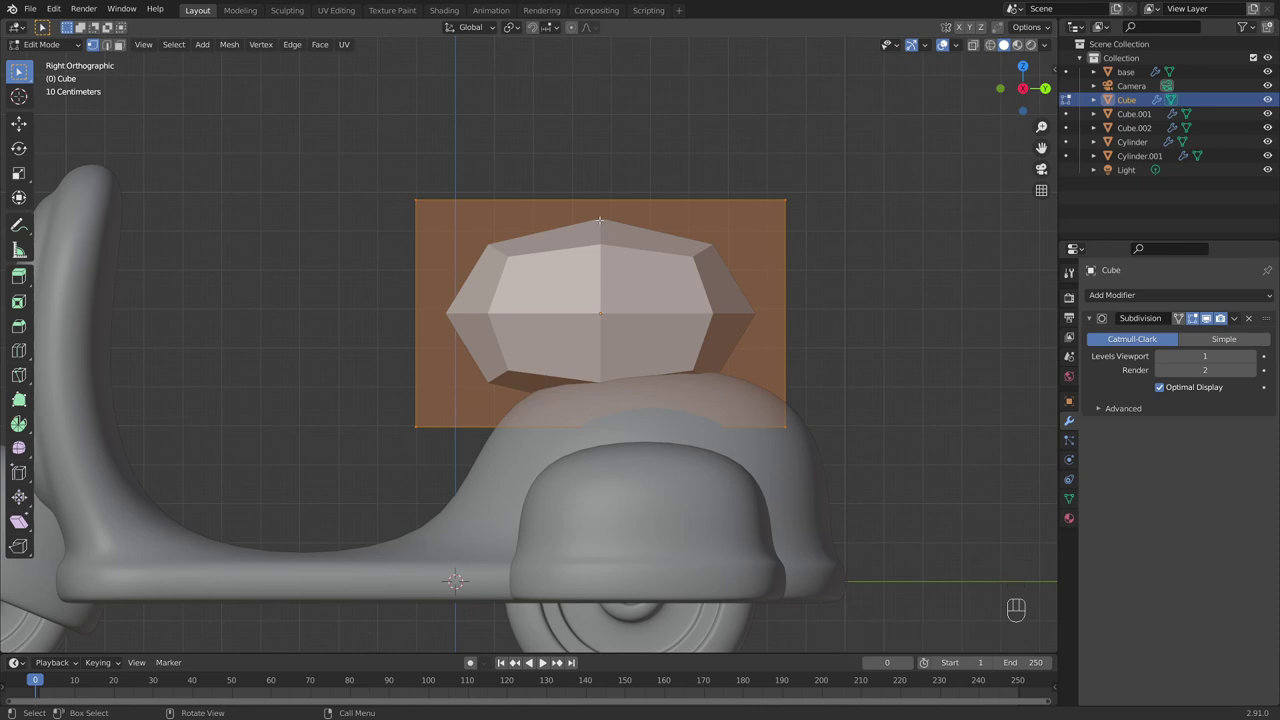
{"action": "left_click", "coordinate": [600, 208]}
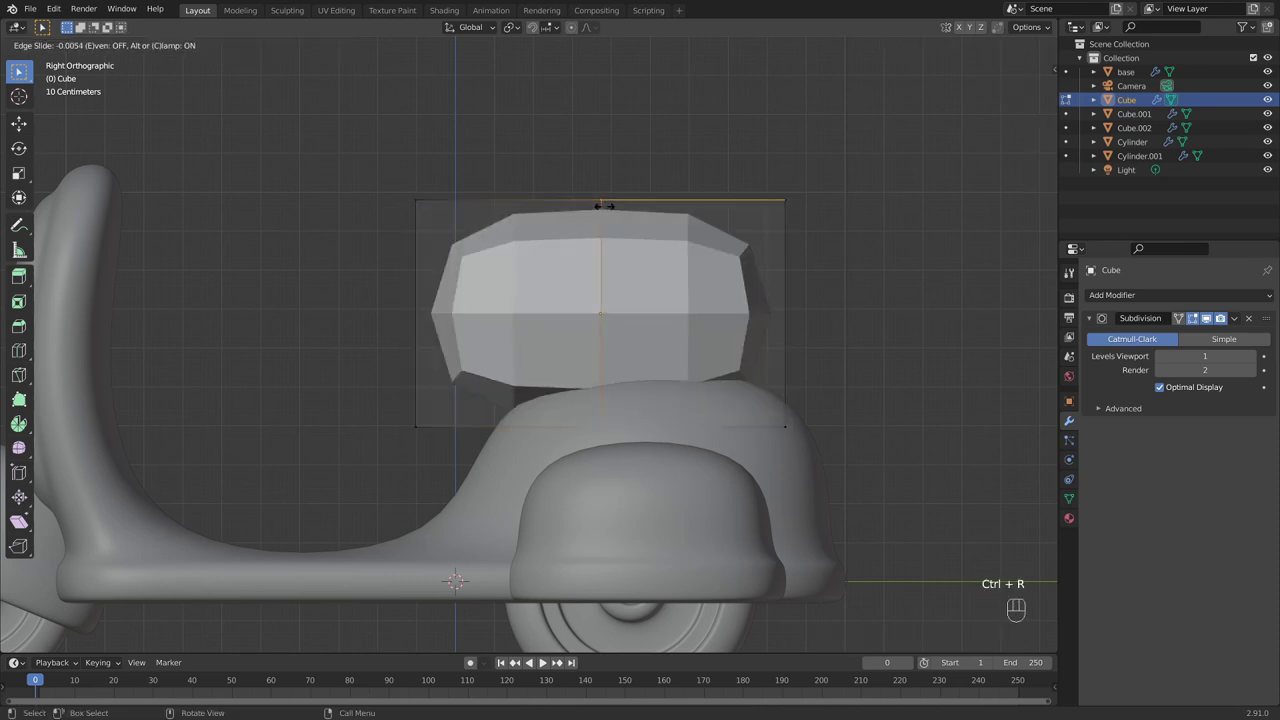
{"action": "right_click", "coordinate": [609, 206]}
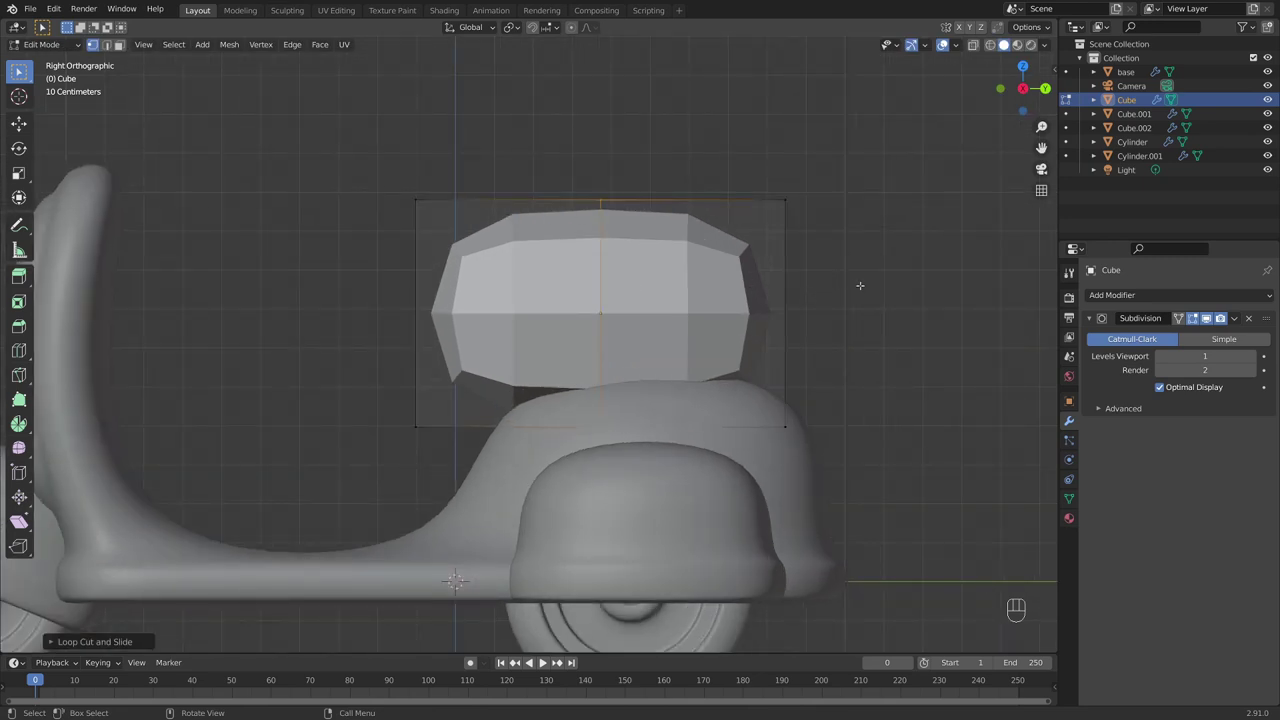
{"action": "key", "text": "Tab"}
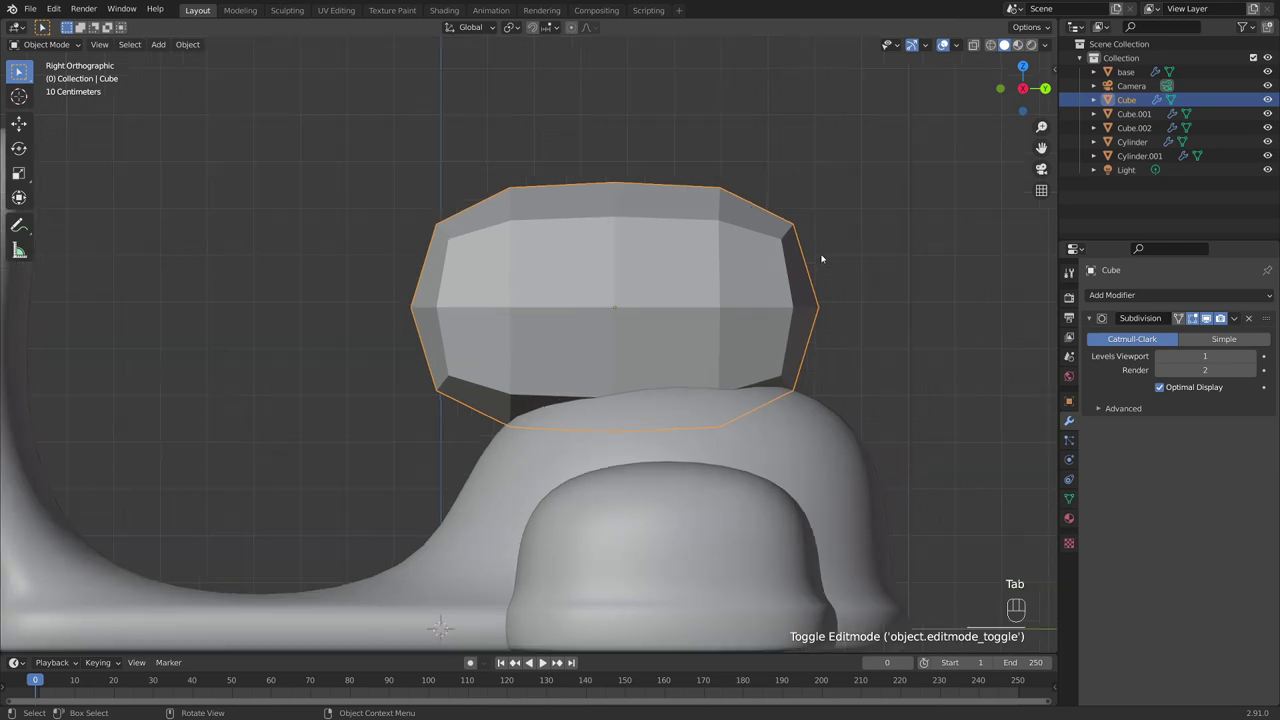
Flatten the seat block to about 0.72 of its height along Z
{"action": "key", "text": "s"}
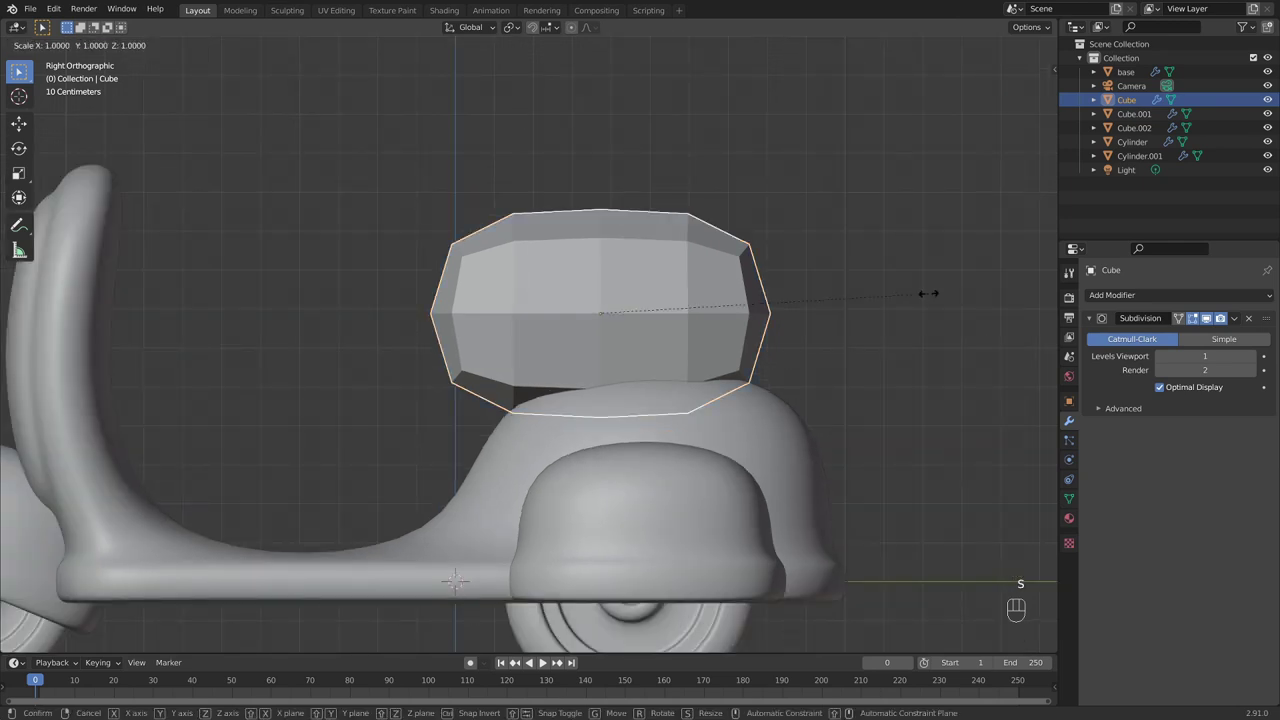
{"action": "key", "text": "z"}
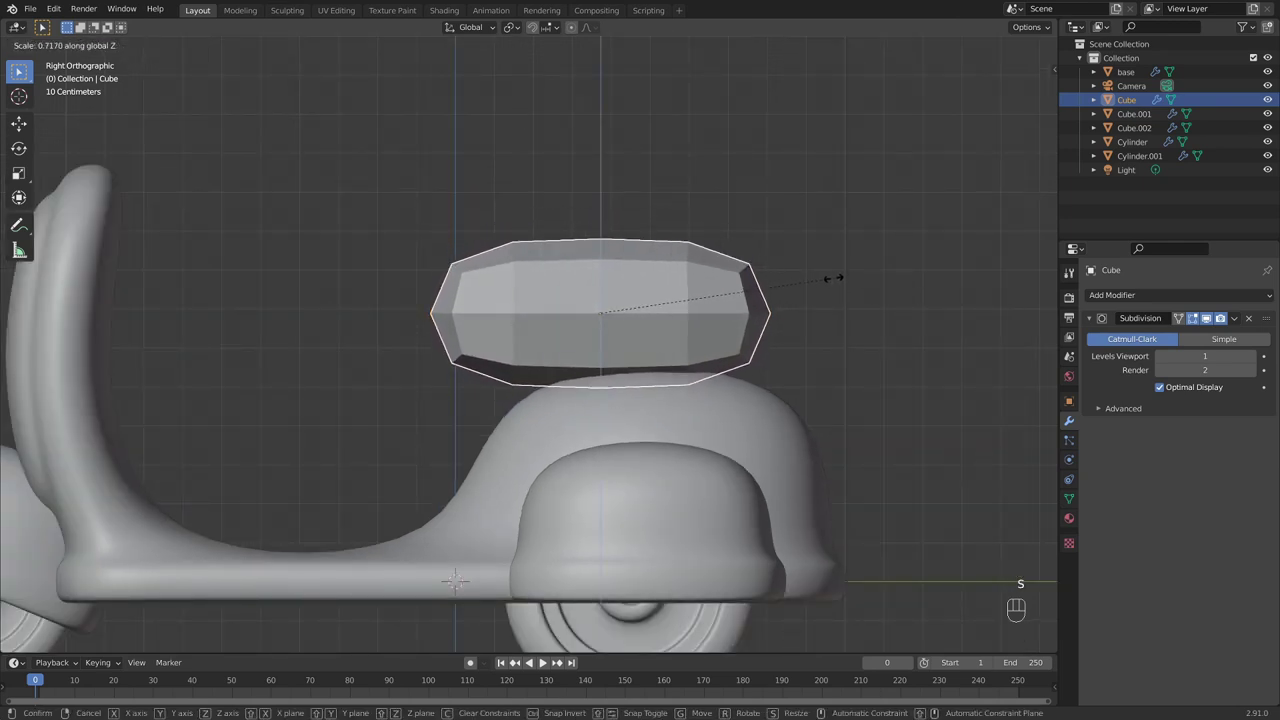
{"action": "left_click", "coordinate": [836, 281]}
With X-ray on, move the seat block's front end vertices about 0.22 m down and slightly rearward to follow the body's slope
{"action": "scroll", "coordinate": [770, 320], "scroll_direction": "up", "scroll_amount": 1}
{"action": "key", "text": "Tab"}
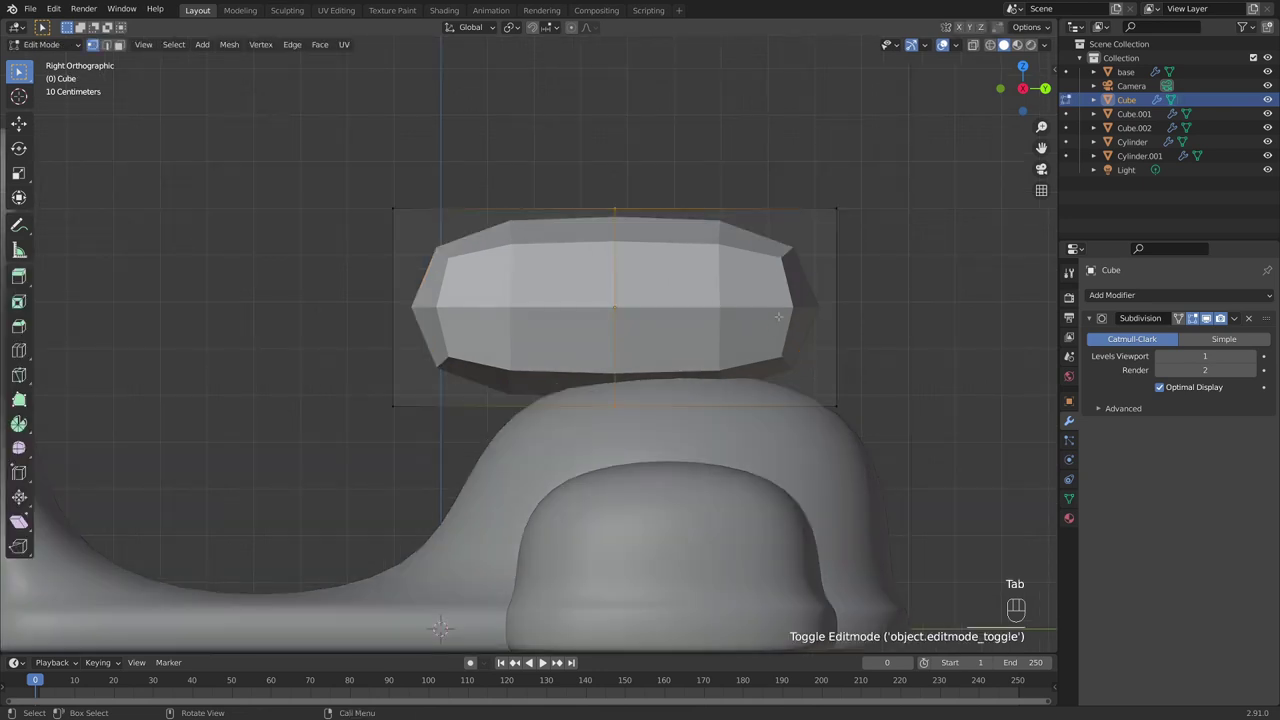
{"action": "middle_click_drag", "start_coordinate": [787, 327], "coordinate": [768, 266], "text": "shift"}
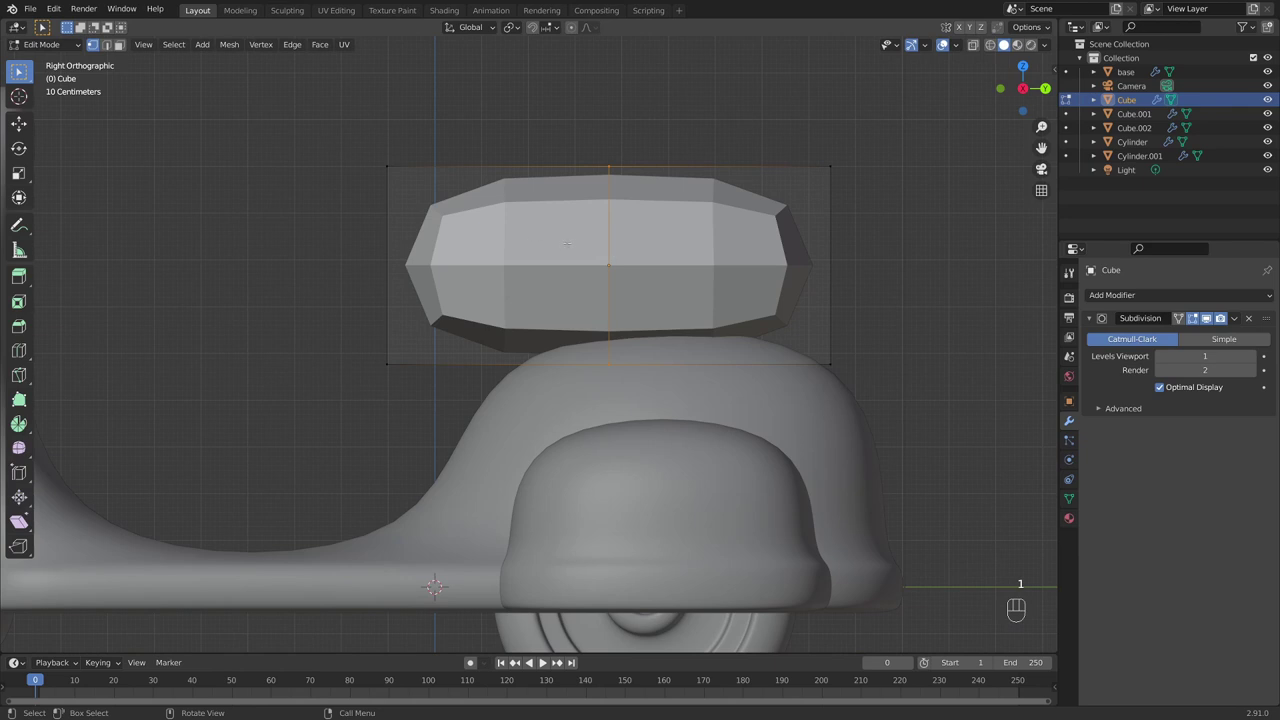
{"action": "key", "text": "alt+z"}
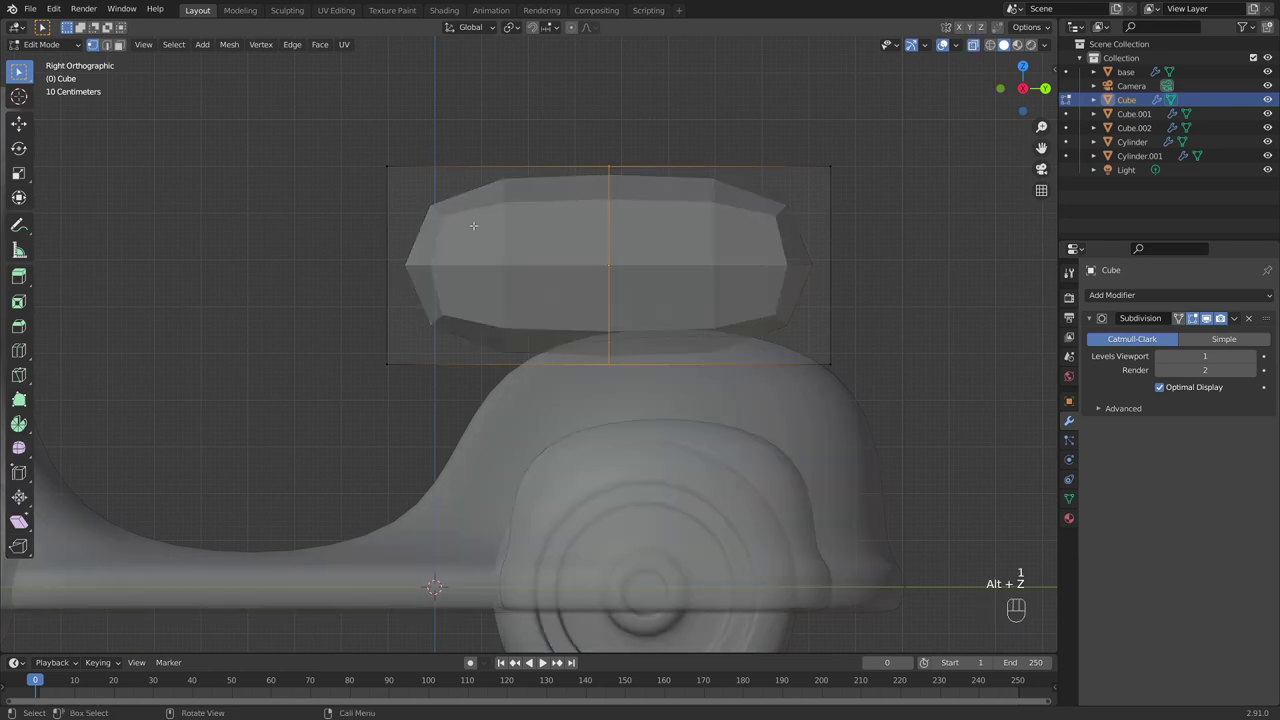
{"action": "scroll", "coordinate": [454, 217], "scroll_direction": "up", "scroll_amount": 1}
{"action": "middle_click_drag", "start_coordinate": [454, 217], "coordinate": [491, 264], "text": "shift"}
{"action": "left_click_drag", "start_coordinate": [529, 540], "coordinate": [354, 108]}
{"action": "key", "text": "g"}
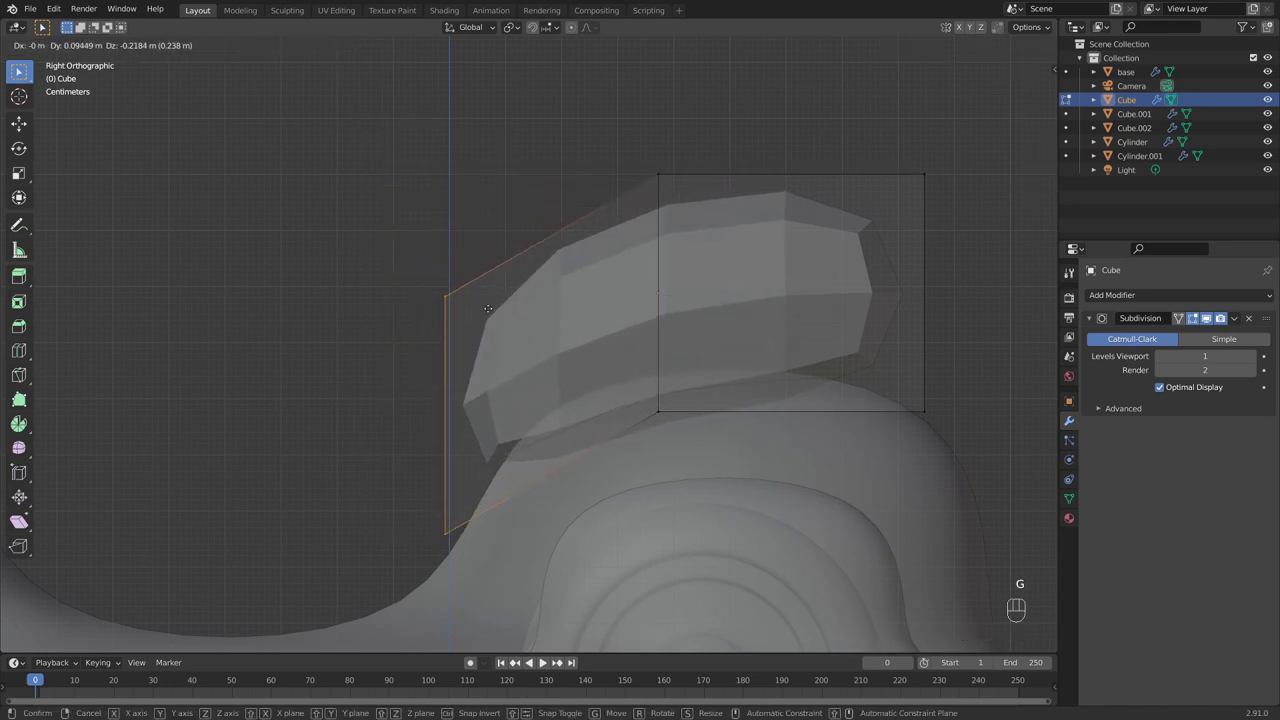
{"action": "left_click", "coordinate": [490, 300]}
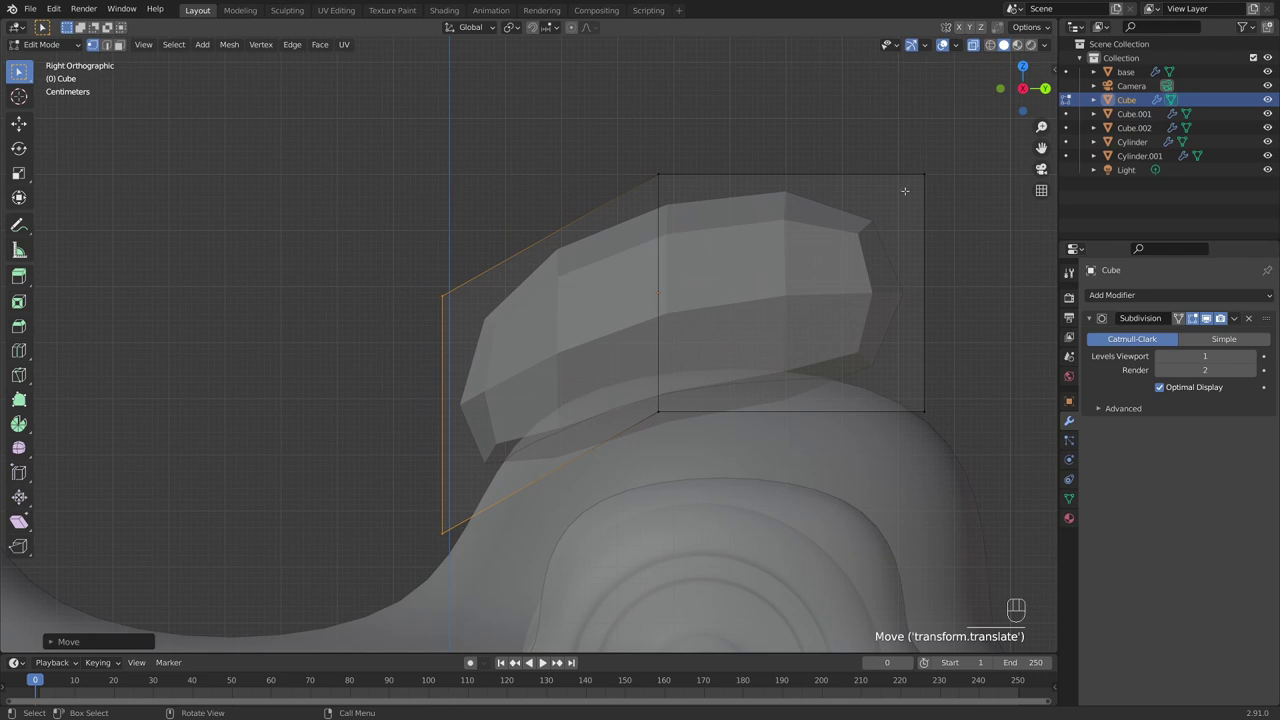
Move the seat block's rear end vertices slightly down and rearward
{"action": "left_click_drag", "start_coordinate": [864, 120], "coordinate": [984, 418]}
{"action": "key", "text": "g"}
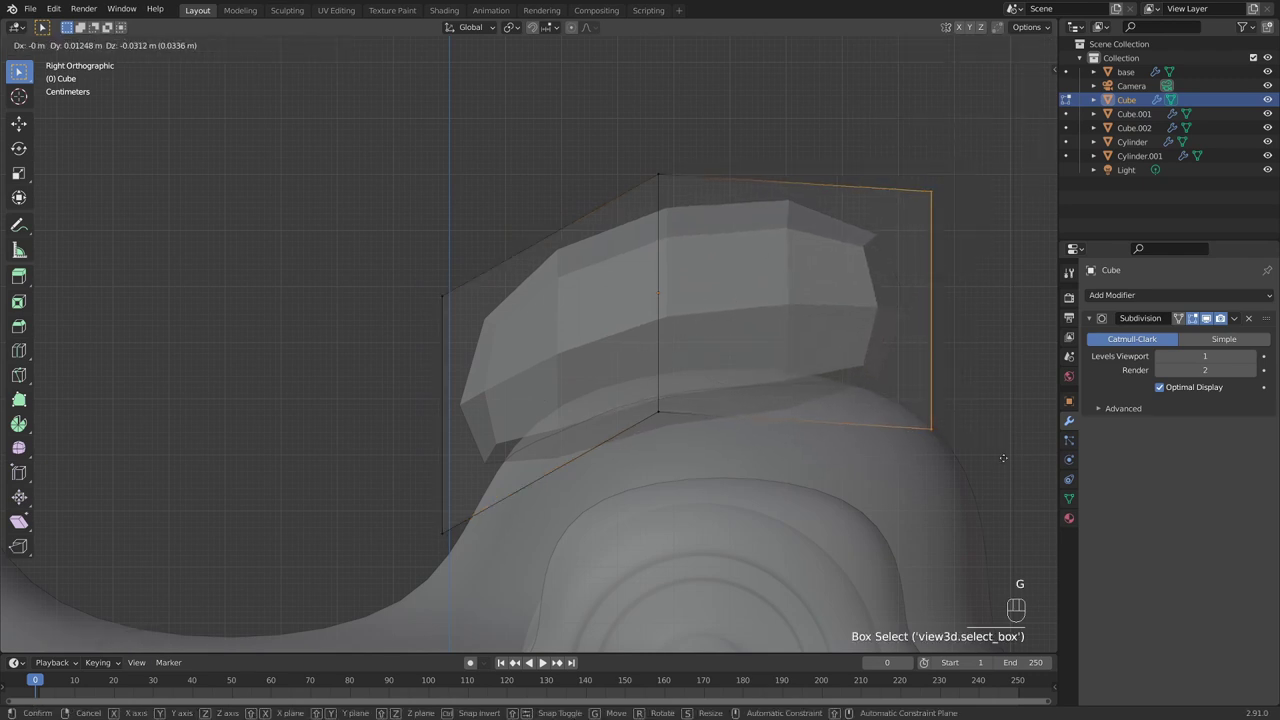
{"action": "left_click", "coordinate": [882, 372]}
{"action": "scroll", "coordinate": [457, 181], "scroll_direction": "down", "scroll_amount": 1}
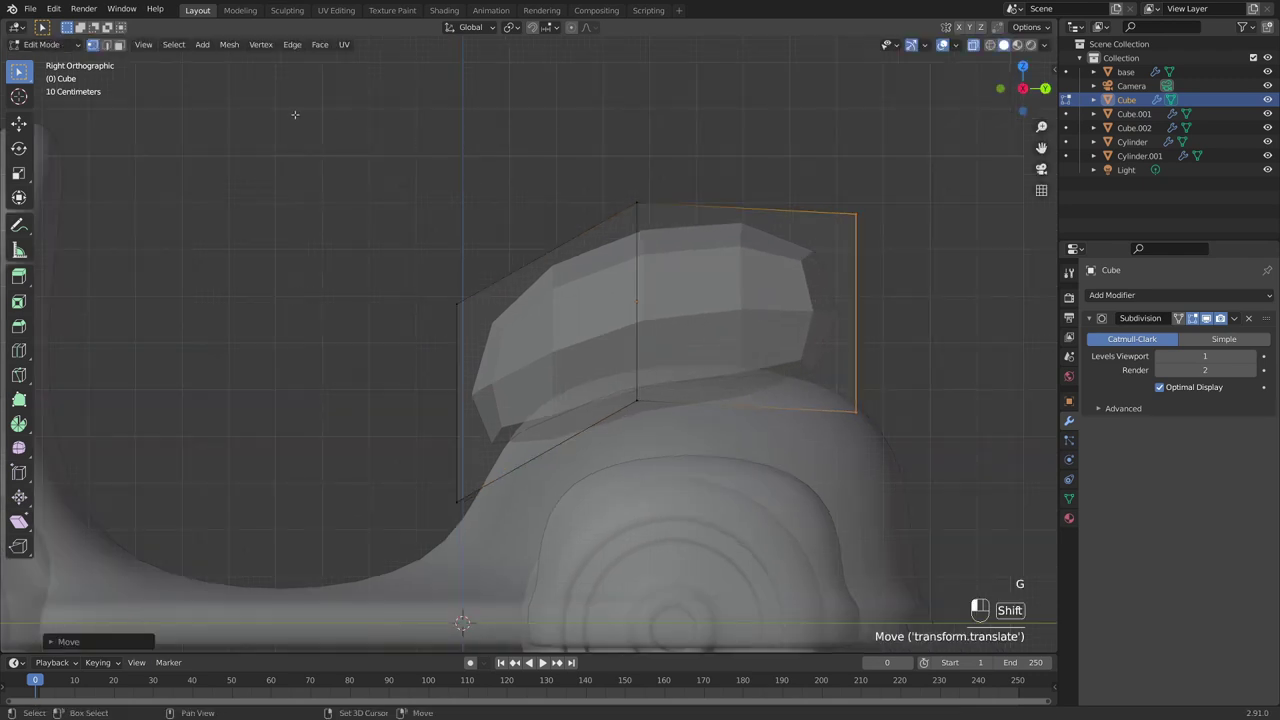
Lower all top vertices of the seat block about 0.06 m along Z to thin it
{"action": "left_click_drag", "start_coordinate": [295, 114], "coordinate": [860, 330], "text": "shift"}
{"action": "middle_click_drag", "start_coordinate": [934, 303], "coordinate": [877, 281], "text": "shift"}
{"action": "left_click_drag", "start_coordinate": [240, 141], "coordinate": [870, 292]}
{"action": "scroll", "coordinate": [915, 290], "scroll_direction": "up", "scroll_amount": 1}
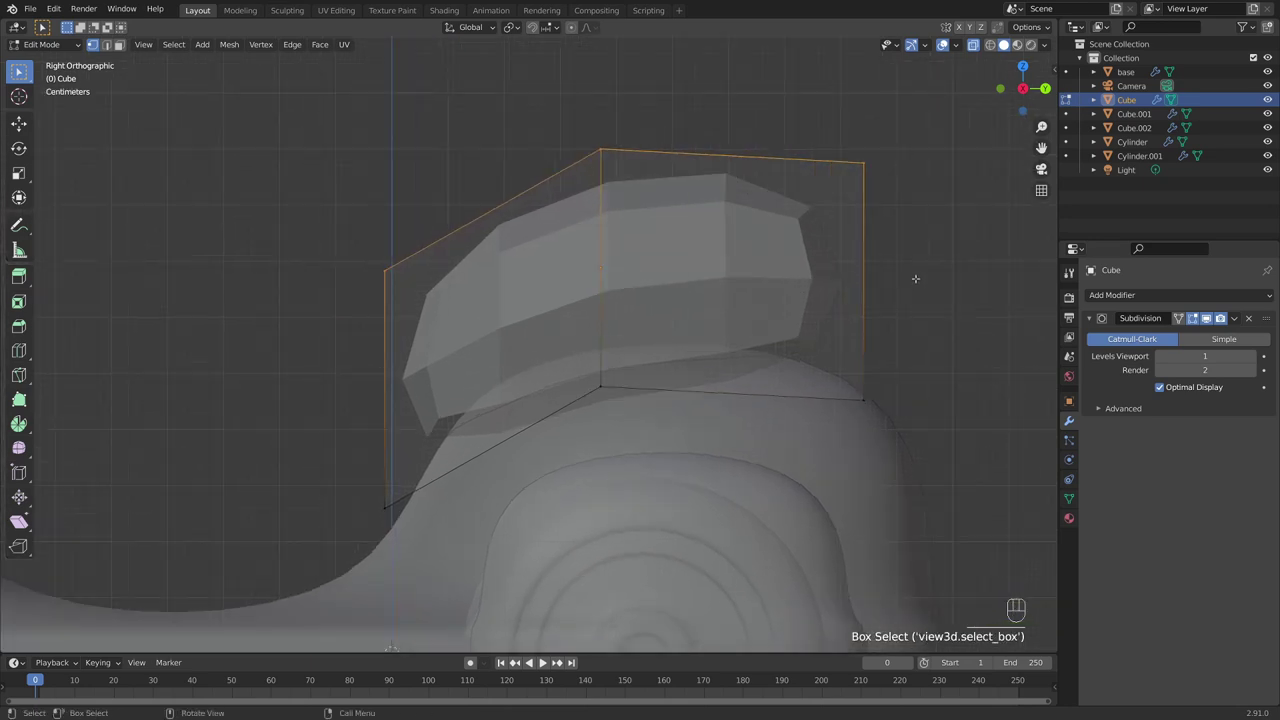
{"action": "key", "text": "g"}
{"action": "key", "text": "z"}
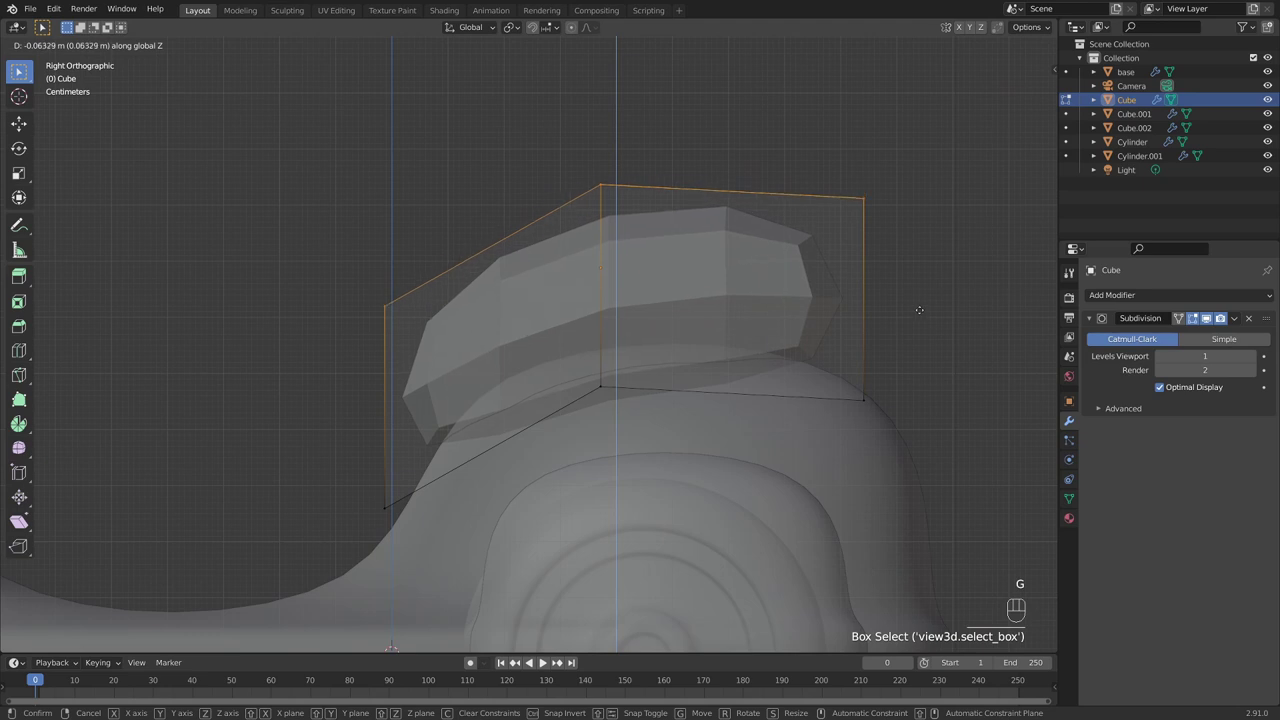
{"action": "left_click", "coordinate": [921, 313]}
Raise the seat's middle bottom vertices slightly and shift the front end's lower and upper vertices about 0.03 m rearward
{"action": "left_click_drag", "start_coordinate": [534, 331], "coordinate": [631, 397]}
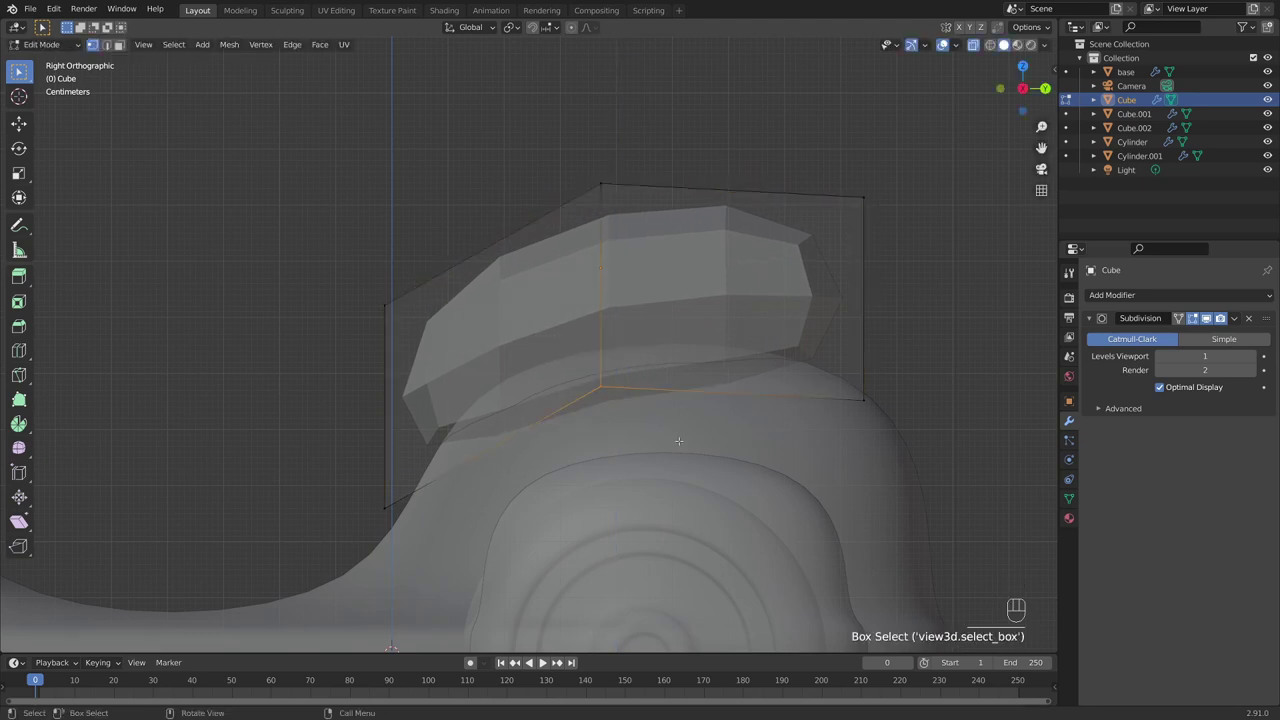
{"action": "left_click", "coordinate": [690, 421]}
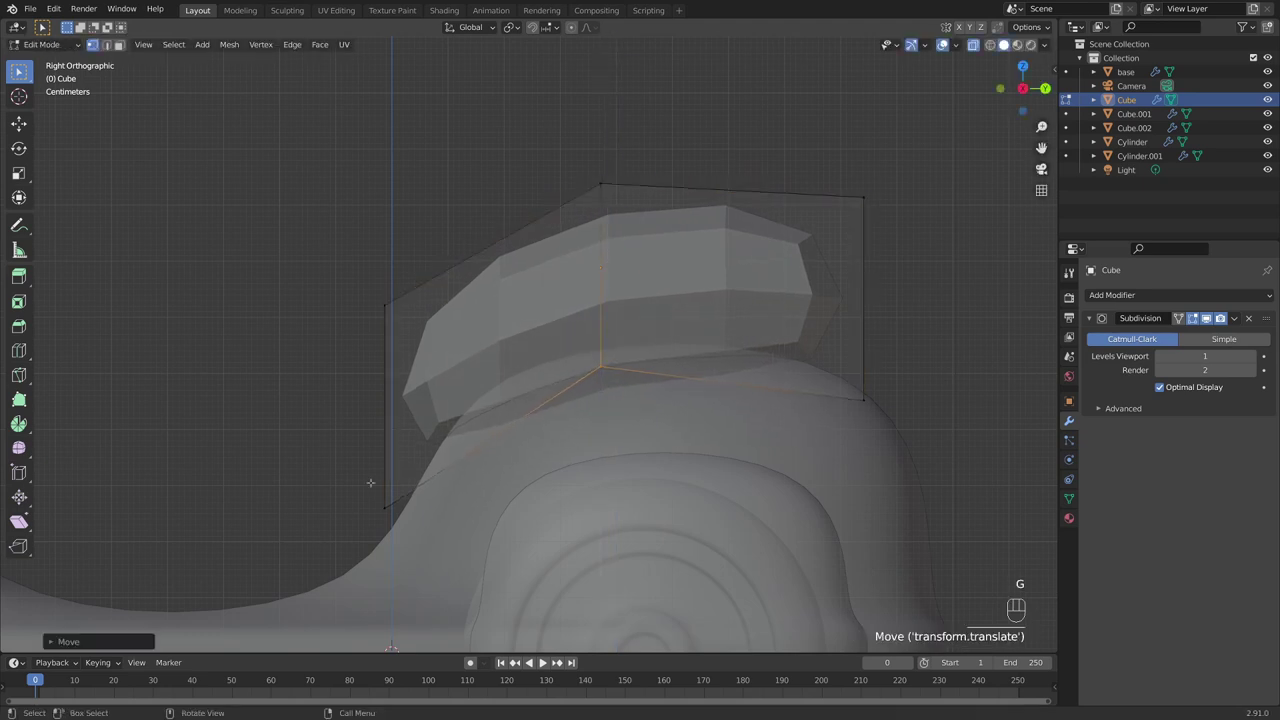
{"action": "left_click_drag", "start_coordinate": [451, 519], "coordinate": [453, 521]}
{"action": "key", "text": "g"}
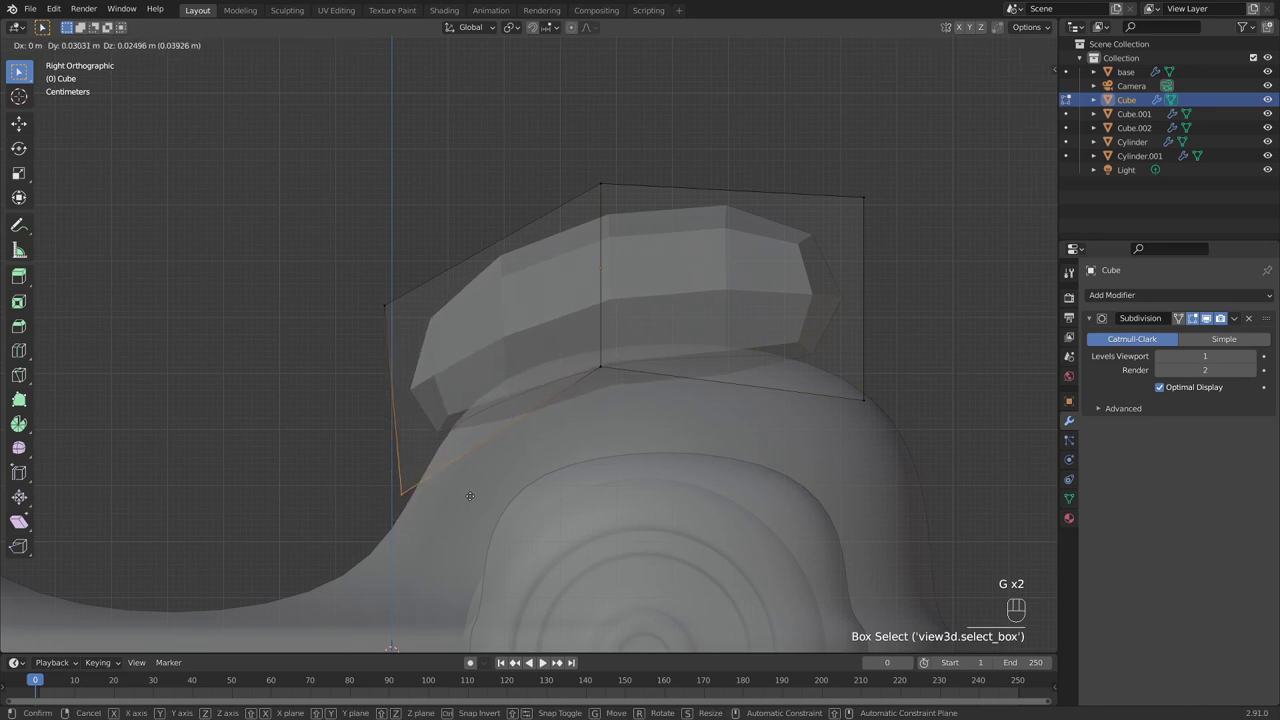
{"action": "left_click", "coordinate": [470, 495]}
{"action": "left_click_drag", "start_coordinate": [335, 251], "coordinate": [468, 330]}
{"action": "key", "text": "g"}
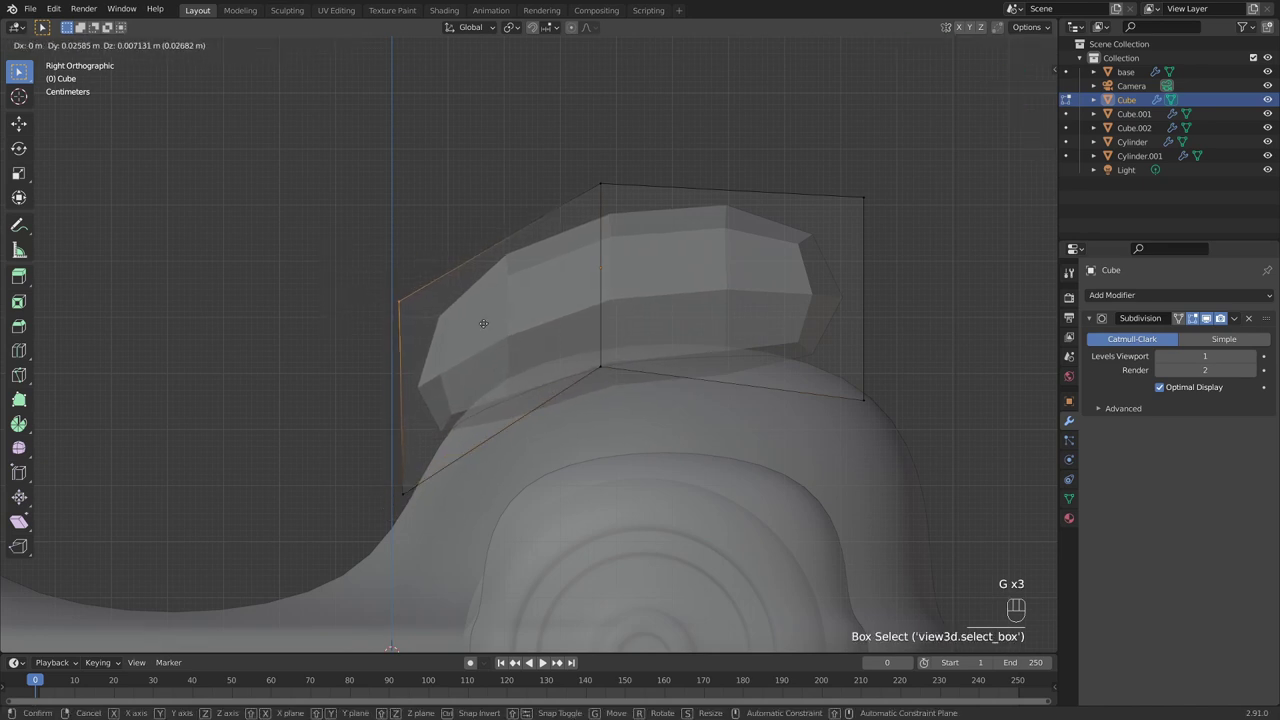
{"action": "left_click", "coordinate": [482, 321]}
Check the seat's shape and fit on the rear body in Object Mode without X-ray, from the side and in perspective
{"action": "key", "text": "Tab"}
{"action": "scroll", "coordinate": [657, 331], "scroll_direction": "down", "scroll_amount": 2}
{"action": "key", "text": "alt+z"}
{"action": "middle_click_drag", "start_coordinate": [657, 331], "coordinate": [687, 335]}
{"action": "key", "text": "grave"}
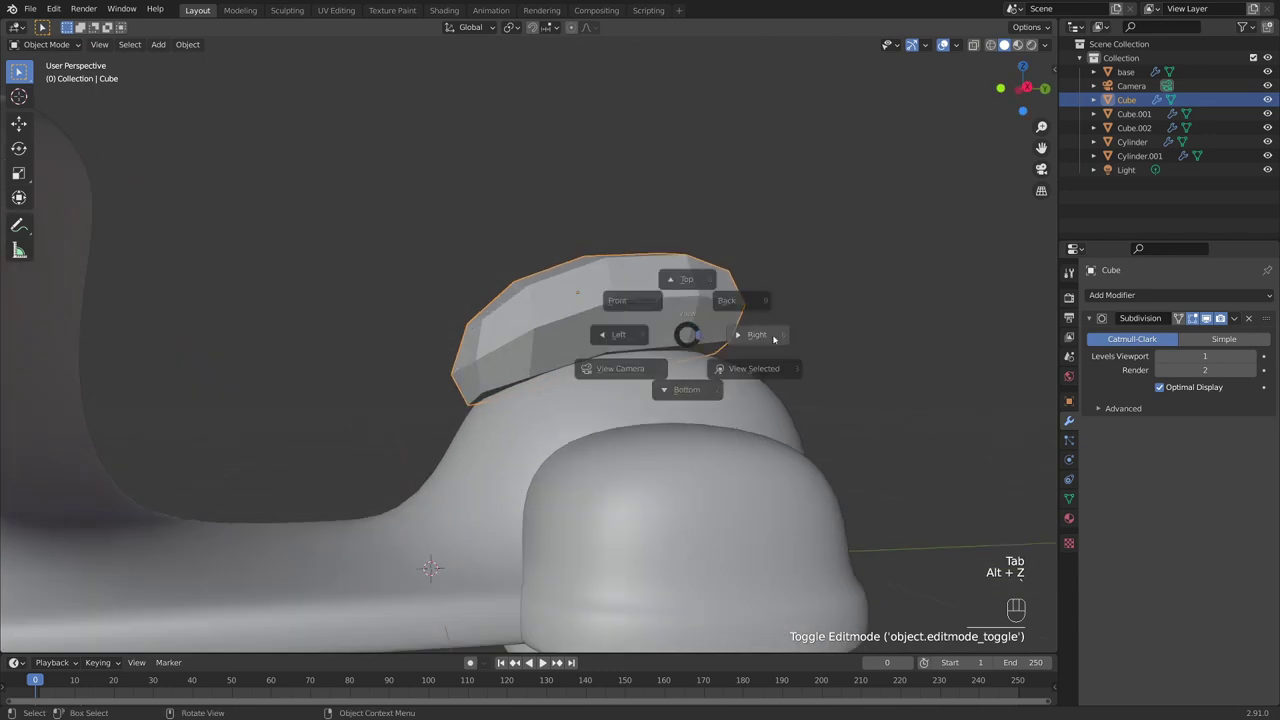
{"action": "left_click", "coordinate": [773, 339]}
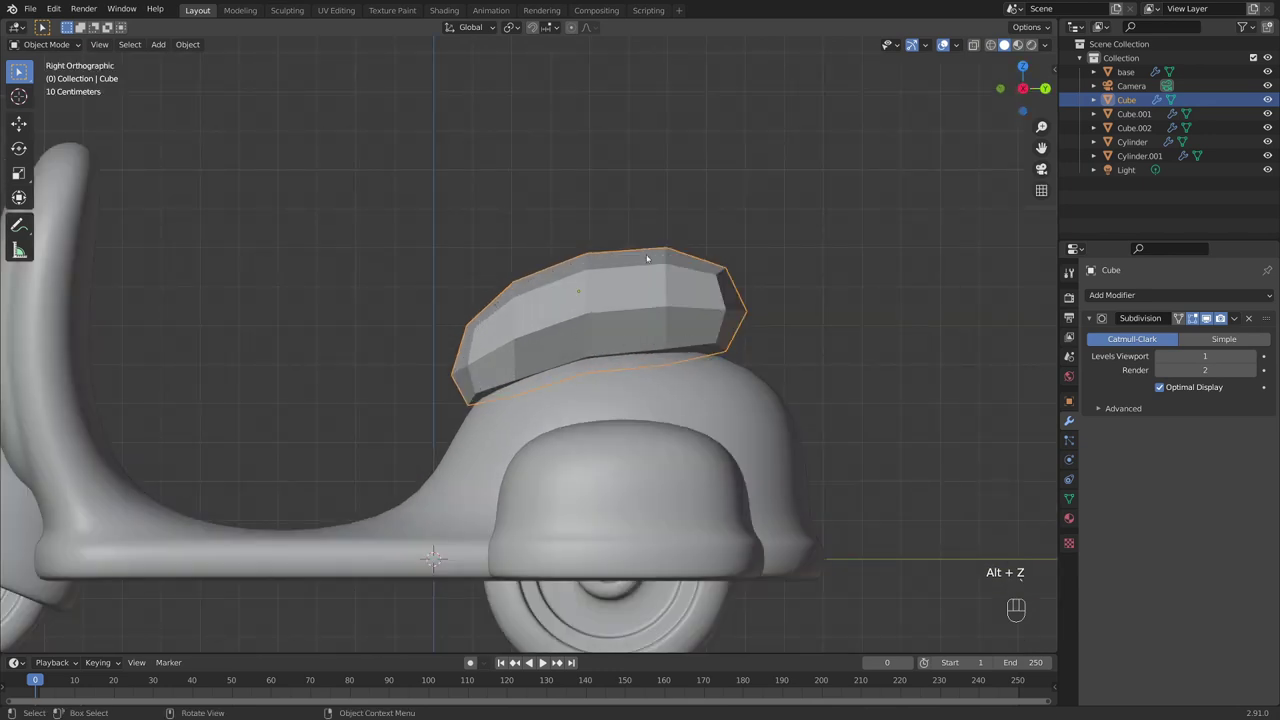
{"action": "middle_click_drag", "start_coordinate": [542, 265], "coordinate": [516, 364]}
{"action": "scroll", "coordinate": [516, 364], "scroll_direction": "up", "scroll_amount": 1}
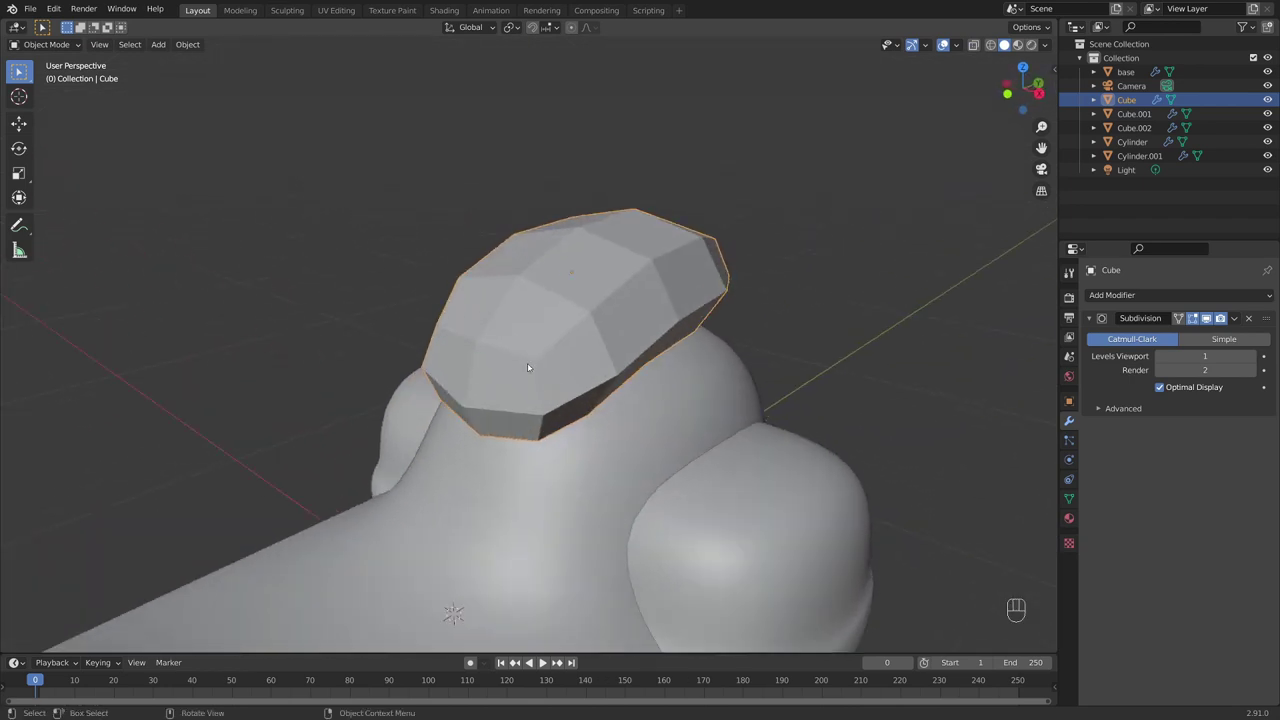
Taper the seat's front by scaling its front face to about 0.84 using proportional editing with size 0.42
{"action": "key", "text": "Tab"}
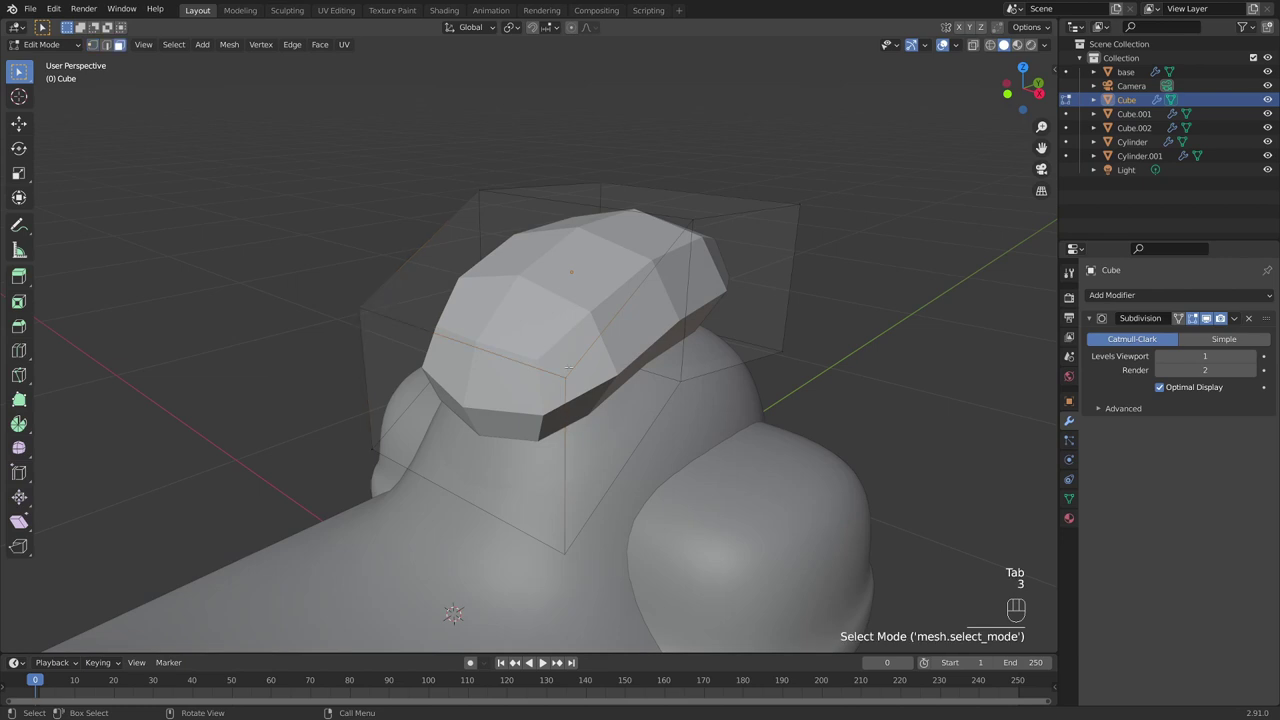
{"action": "left_click", "coordinate": [507, 391]}
{"action": "middle_click_drag", "start_coordinate": [507, 391], "coordinate": [567, 316]}
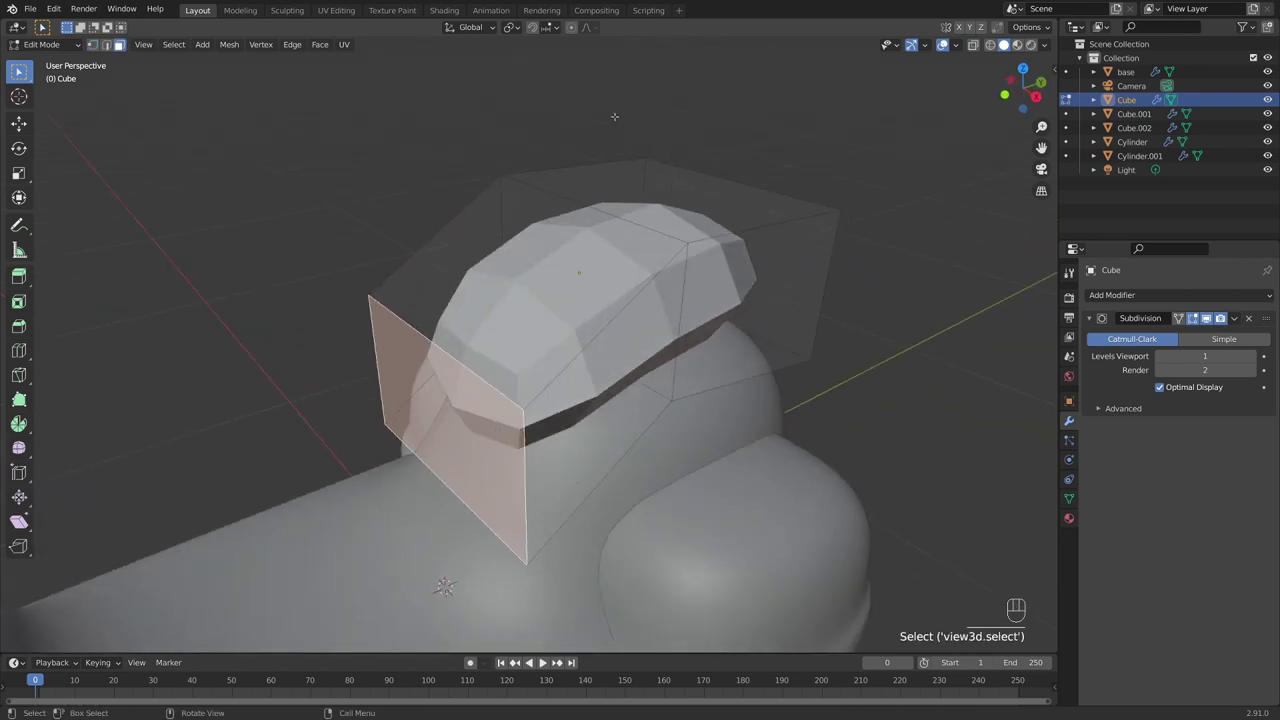
{"action": "left_click", "coordinate": [571, 28]}
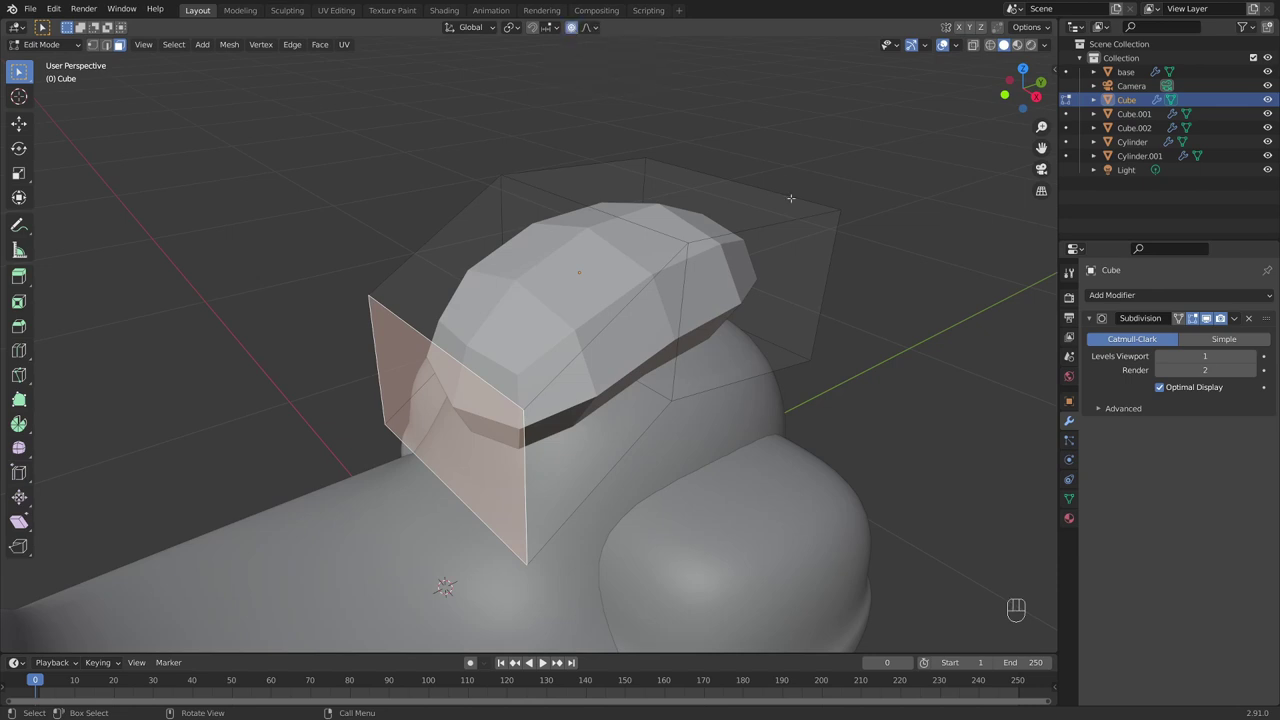
{"action": "middle_click_drag", "start_coordinate": [740, 220], "coordinate": [801, 226]}
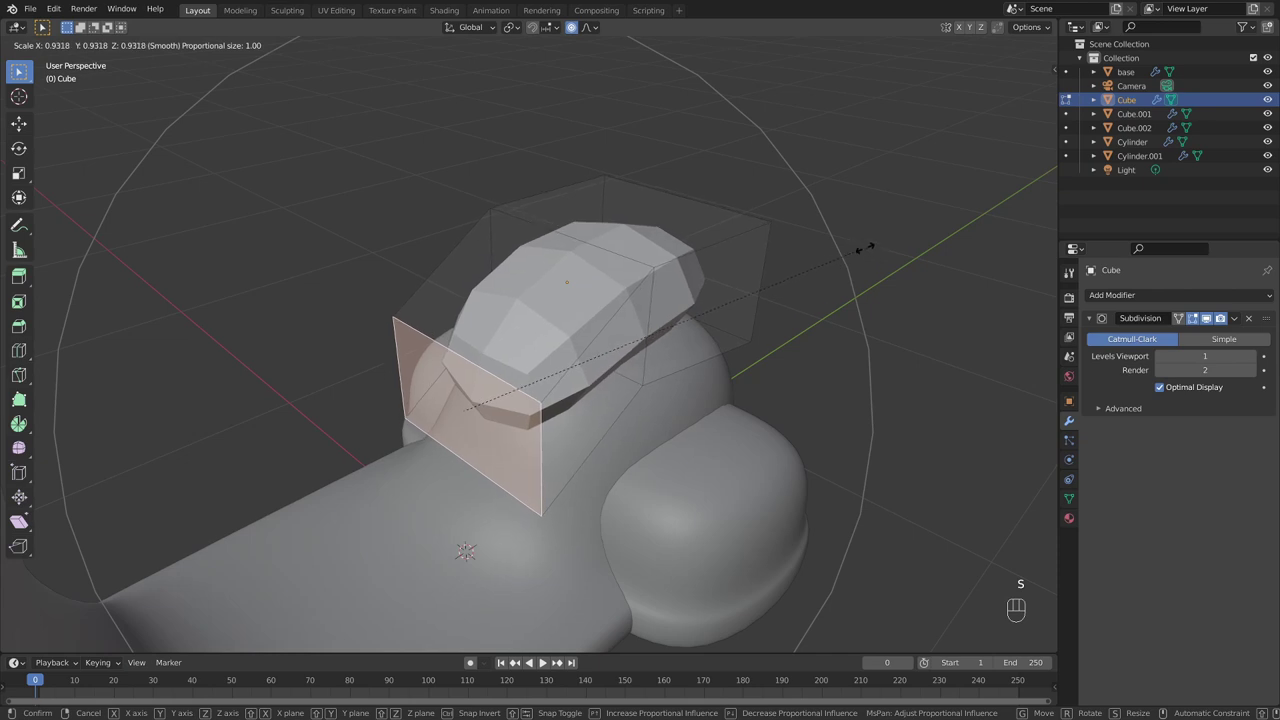
{"action": "scroll", "coordinate": [866, 248], "scroll_direction": "up", "scroll_amount": 11}
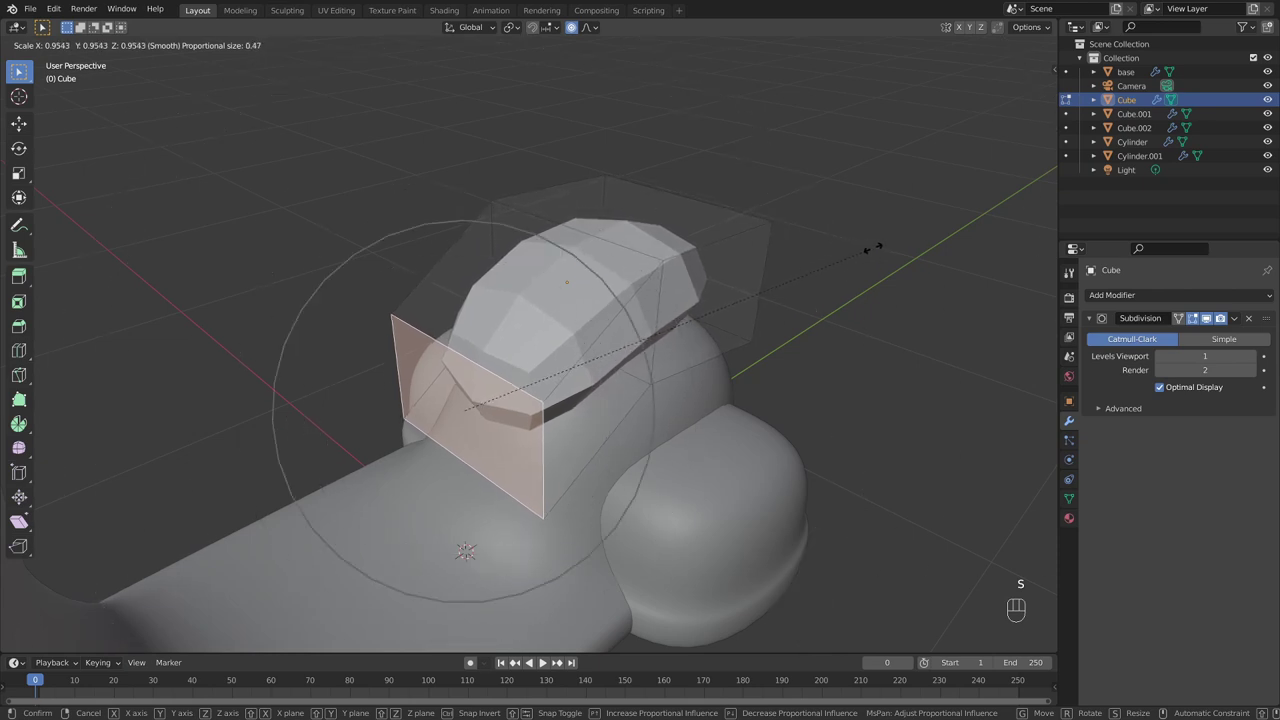
{"action": "scroll", "coordinate": [866, 248], "scroll_direction": "down", "scroll_amount": 2}
{"action": "scroll", "coordinate": [866, 248], "scroll_direction": "up", "scroll_amount": 3}
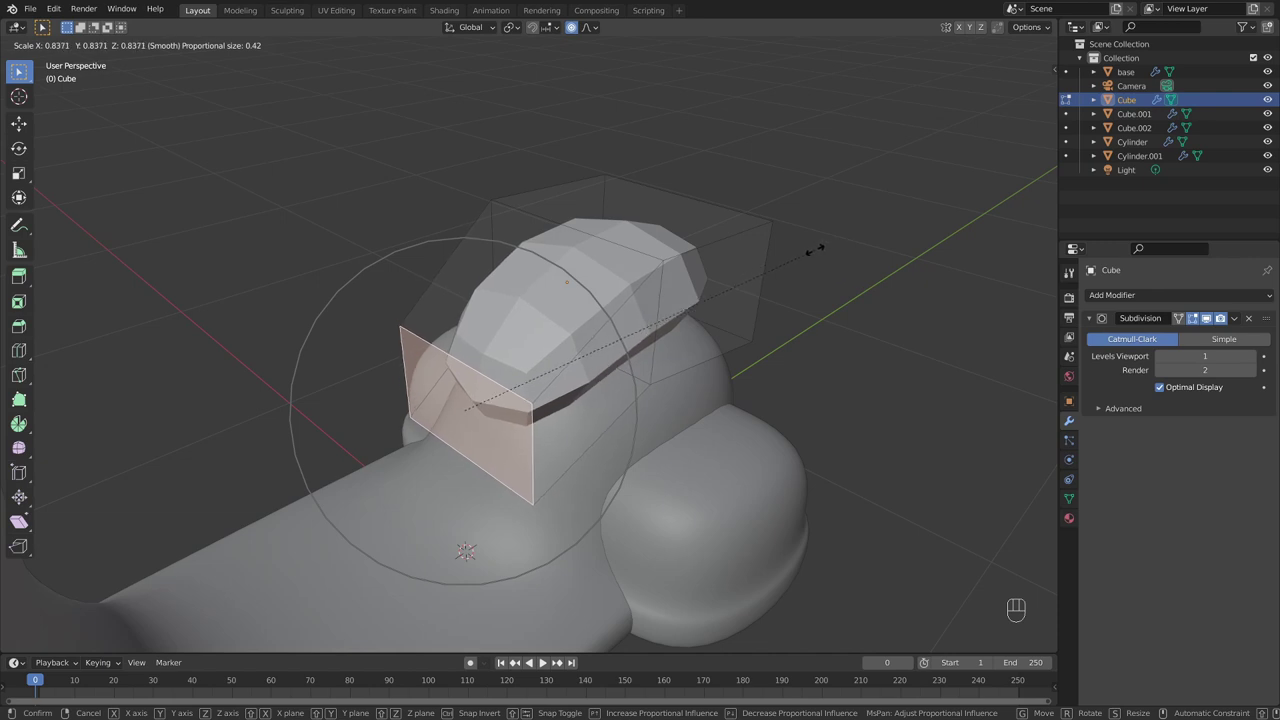
{"action": "left_click", "coordinate": [816, 250]}
{"action": "key", "text": "Tab"}
{"action": "left_click", "coordinate": [840, 263]}
{"action": "middle_click_drag", "start_coordinate": [840, 263], "coordinate": [633, 352]}
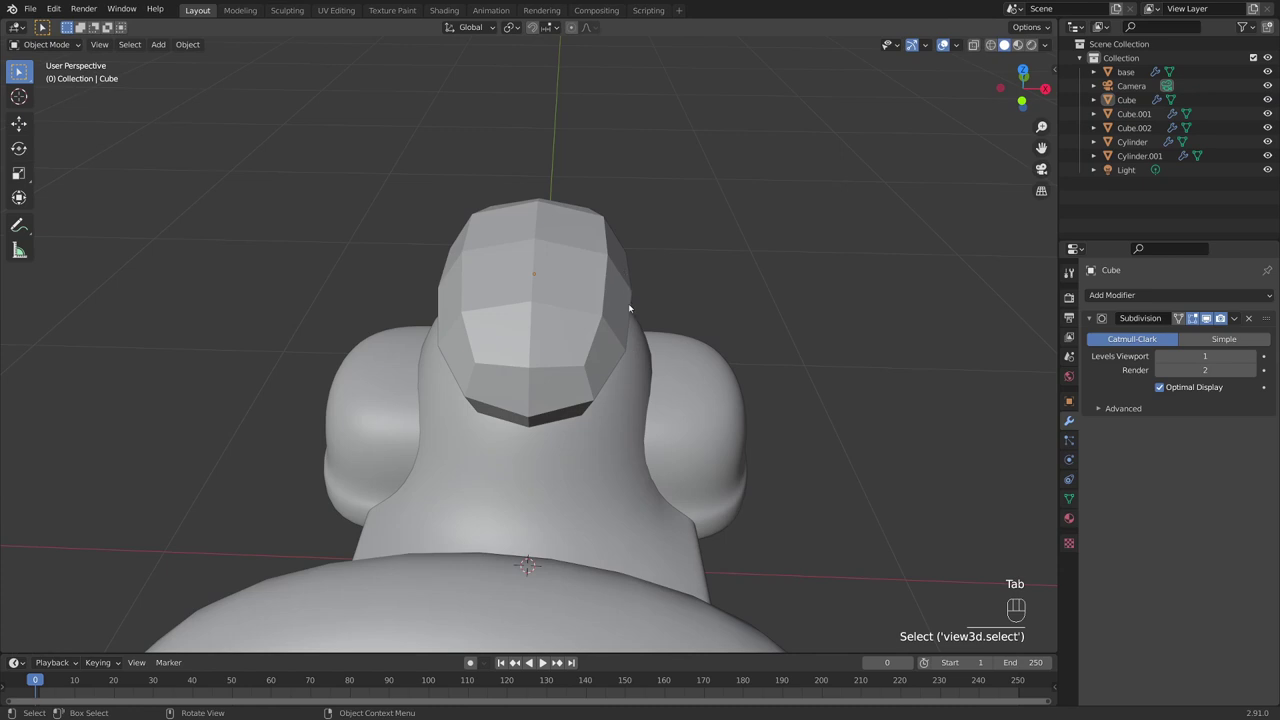
{"action": "middle_click_drag", "start_coordinate": [537, 405], "coordinate": [337, 331]}
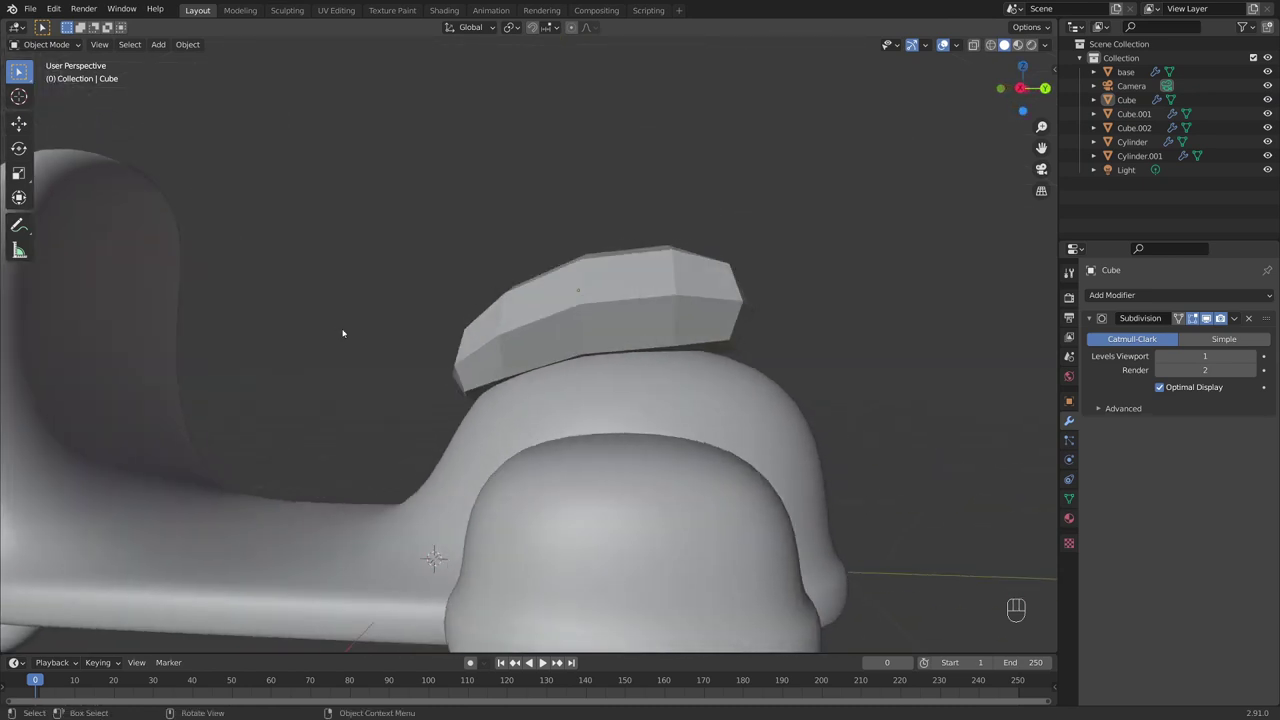
Lower the seat about 0.02 m along Z in the right side view so it sits on the rear body
{"action": "middle_click_drag", "start_coordinate": [696, 319], "coordinate": [735, 299], "text": "shift"}
{"action": "left_click", "coordinate": [730, 267]}
{"action": "key", "text": "g"}
{"action": "key", "text": "z"}
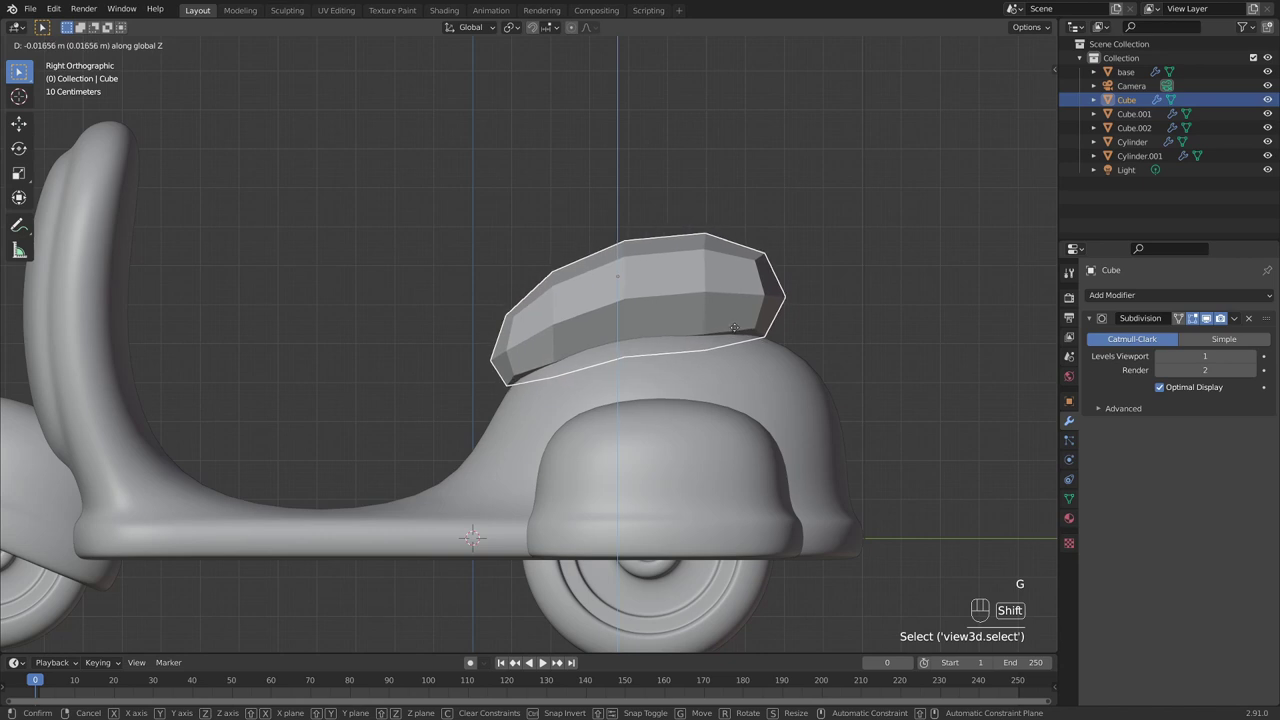
{"action": "left_click", "coordinate": [734, 328]}
{"action": "left_click", "coordinate": [855, 322]}
Raise the seat's Subdivision levels to 3 for viewport and render, and shade the seat smooth
{"action": "left_click", "coordinate": [1253, 356]}
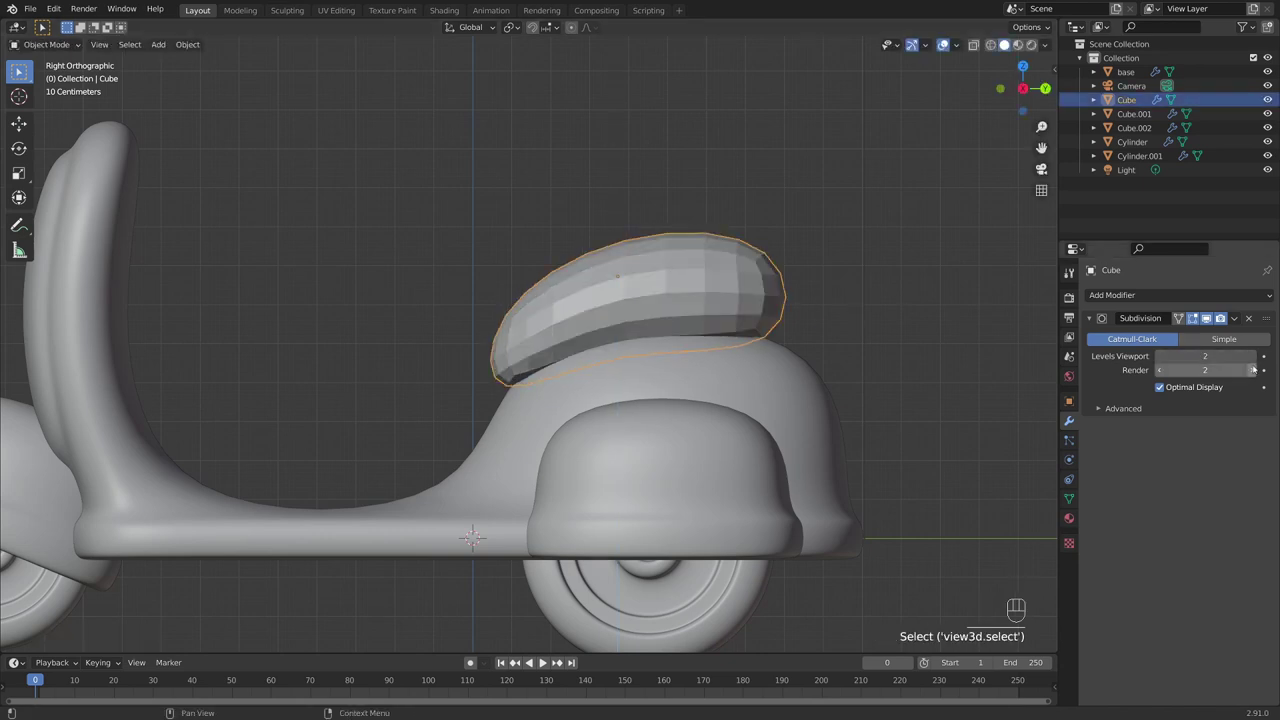
{"action": "left_click", "coordinate": [1253, 356]}
{"action": "left_click", "coordinate": [808, 296]}
{"action": "middle_click_drag", "start_coordinate": [808, 296], "coordinate": [635, 344]}
{"action": "scroll", "coordinate": [635, 344], "scroll_direction": "up", "scroll_amount": 1}
{"action": "left_click", "coordinate": [635, 344]}
{"action": "right_click", "coordinate": [630, 316]}
{"action": "left_click", "coordinate": [628, 317]}
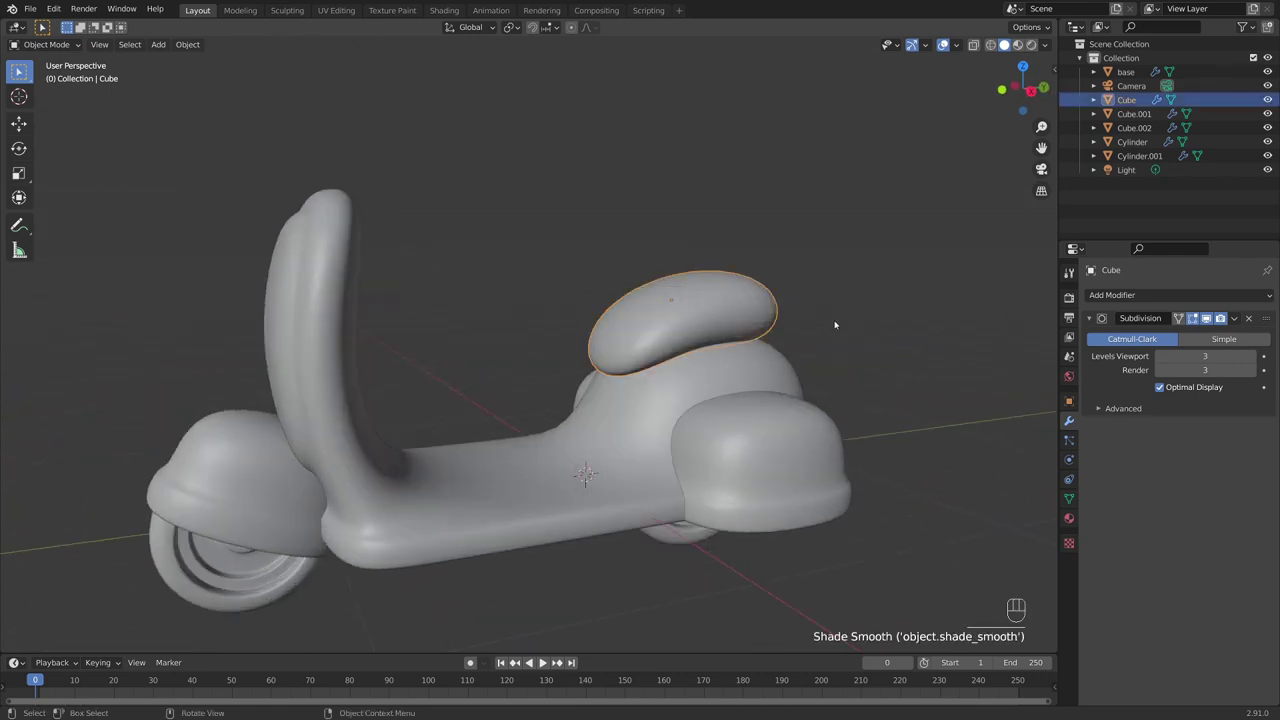
Deselect the seat and place the 3D cursor on the top edge of the front shield, slightly off its centre
{"action": "scroll", "coordinate": [563, 284], "scroll_direction": "down", "scroll_amount": 2}
{"action": "left_click", "coordinate": [563, 284]}
{"action": "mouse_move", "coordinate": [563, 284]}
{"action": "middle_mouse_down"}
{"action": "mouse_move", "coordinate": [380, 283]}
{"action": "mouse_move", "coordinate": [563, 292]}
{"action": "middle_mouse_up"}
{"action": "scroll", "coordinate": [563, 292], "scroll_direction": "up", "scroll_amount": 1}
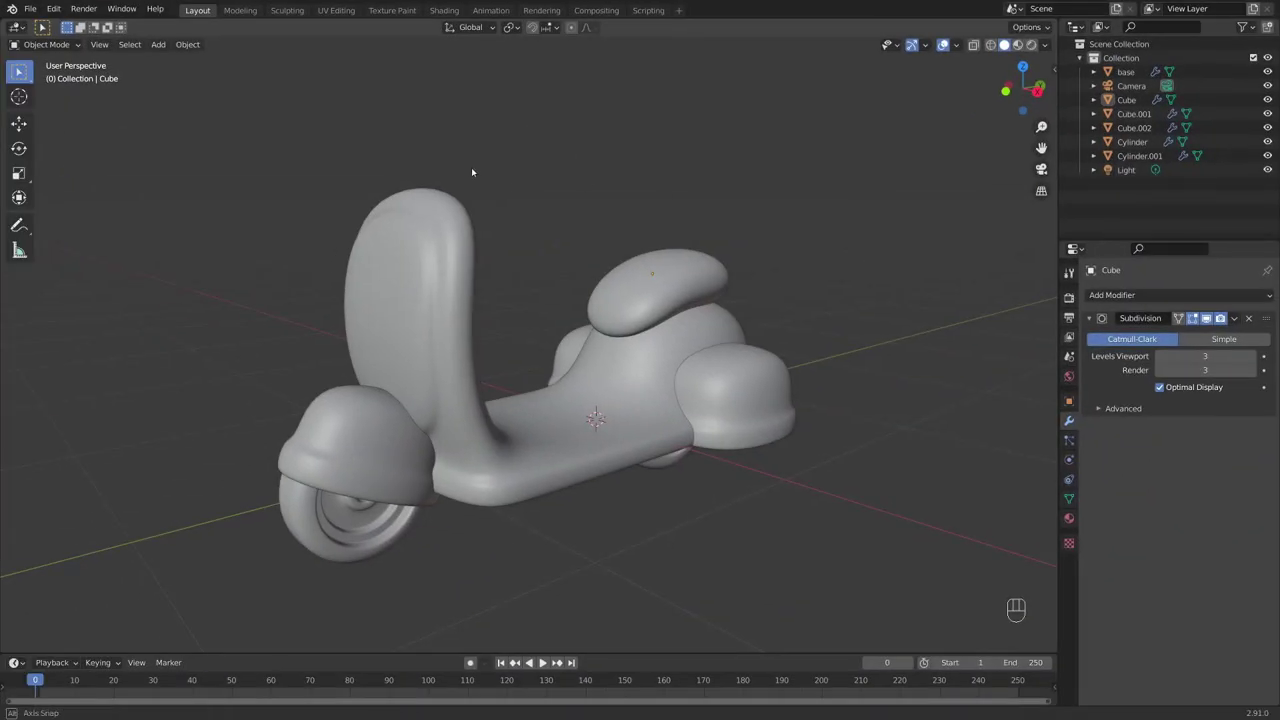
{"action": "middle_click_drag", "start_coordinate": [471, 167], "coordinate": [502, 290]}
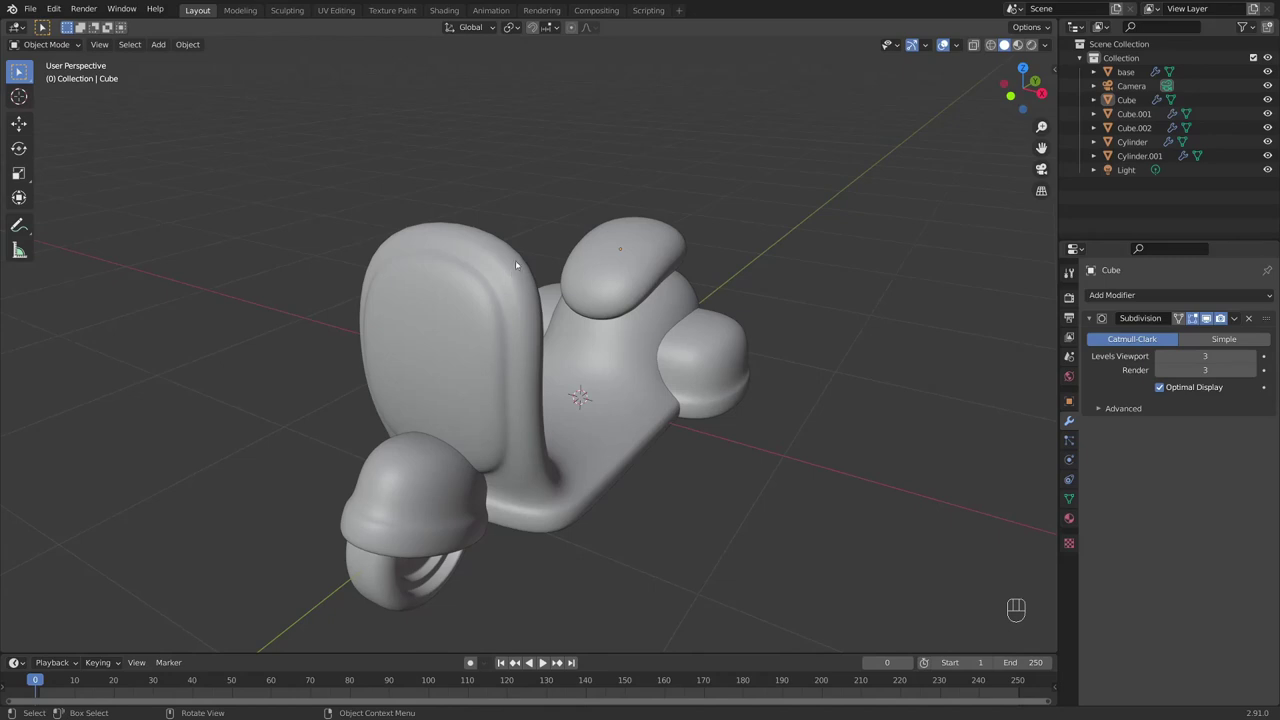
{"action": "middle_click_drag", "start_coordinate": [522, 262], "coordinate": [519, 272]}
{"action": "scroll", "coordinate": [517, 282], "scroll_direction": "up", "scroll_amount": 1}
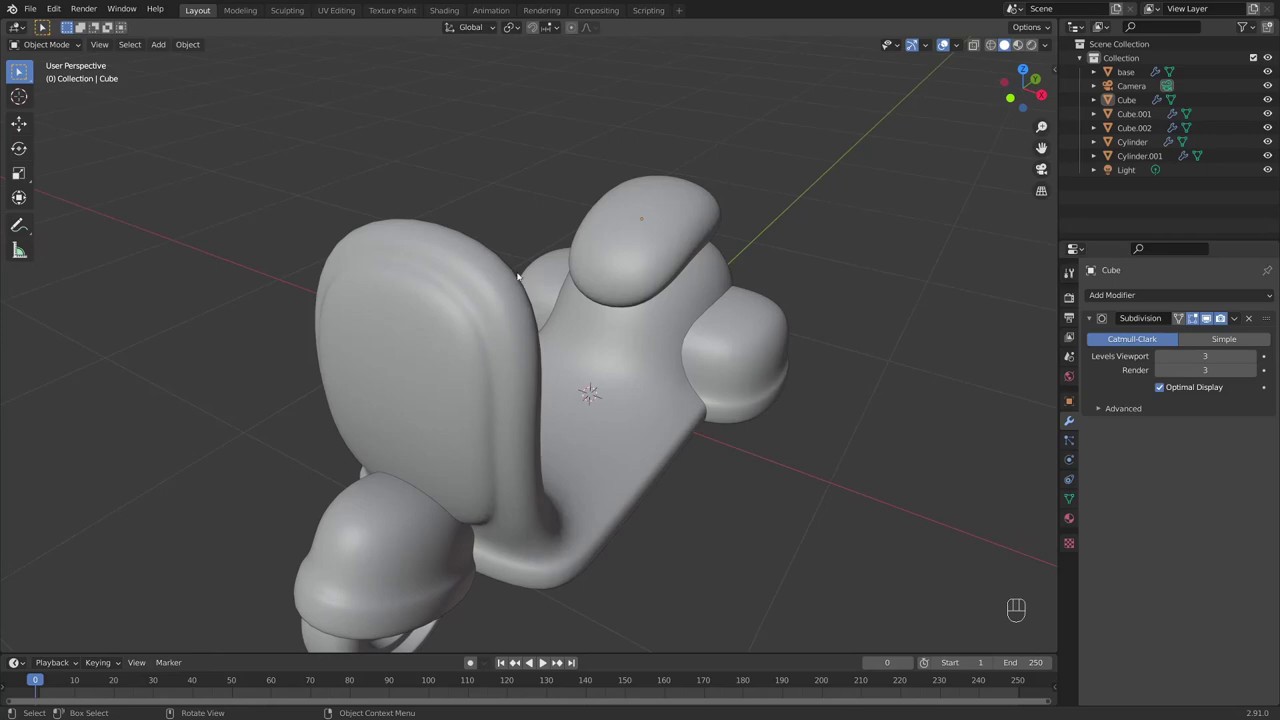
{"action": "middle_click_drag", "start_coordinate": [455, 245], "coordinate": [543, 264]}
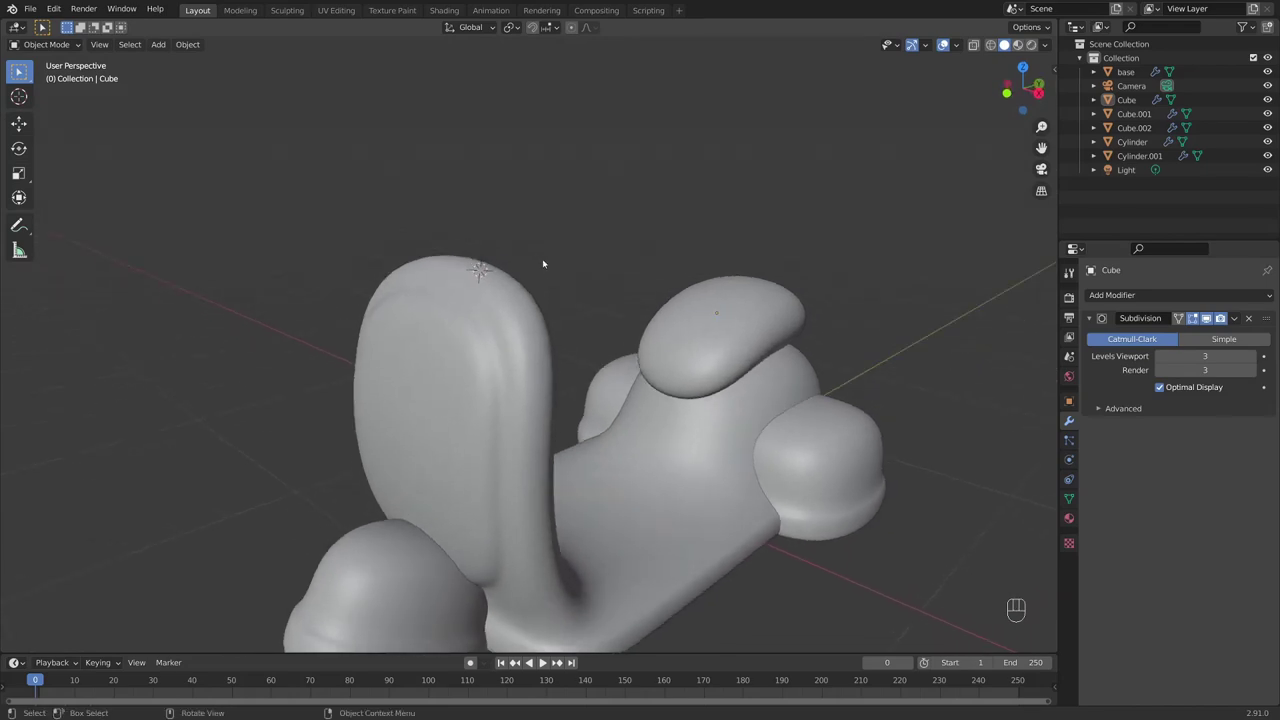
Add a mesh cylinder at the 3D cursor and scale it uniformly down to about 0.05
{"action": "key", "text": "shift+a"}
{"action": "mouse_move", "coordinate": [543, 263]}
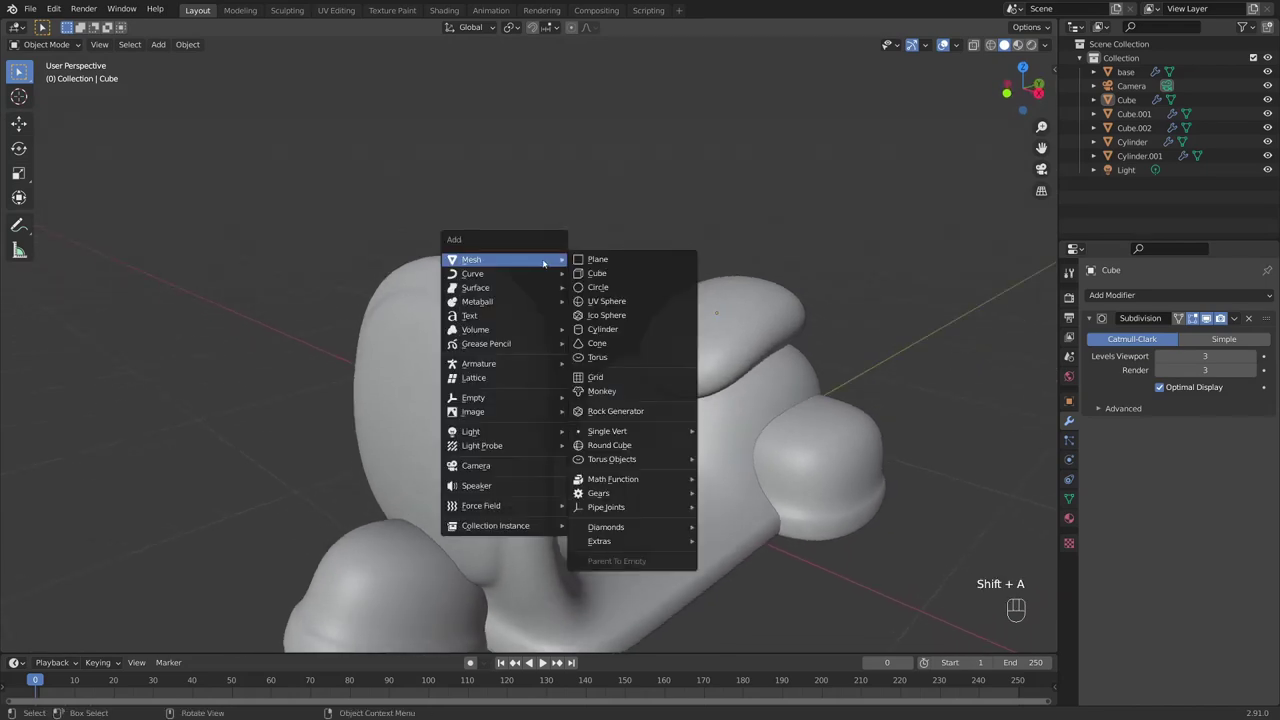
{"action": "left_click", "coordinate": [642, 330]}
{"action": "scroll", "coordinate": [646, 334], "scroll_direction": "down", "scroll_amount": 4}
{"action": "middle_click_drag", "start_coordinate": [646, 334], "coordinate": [606, 330]}
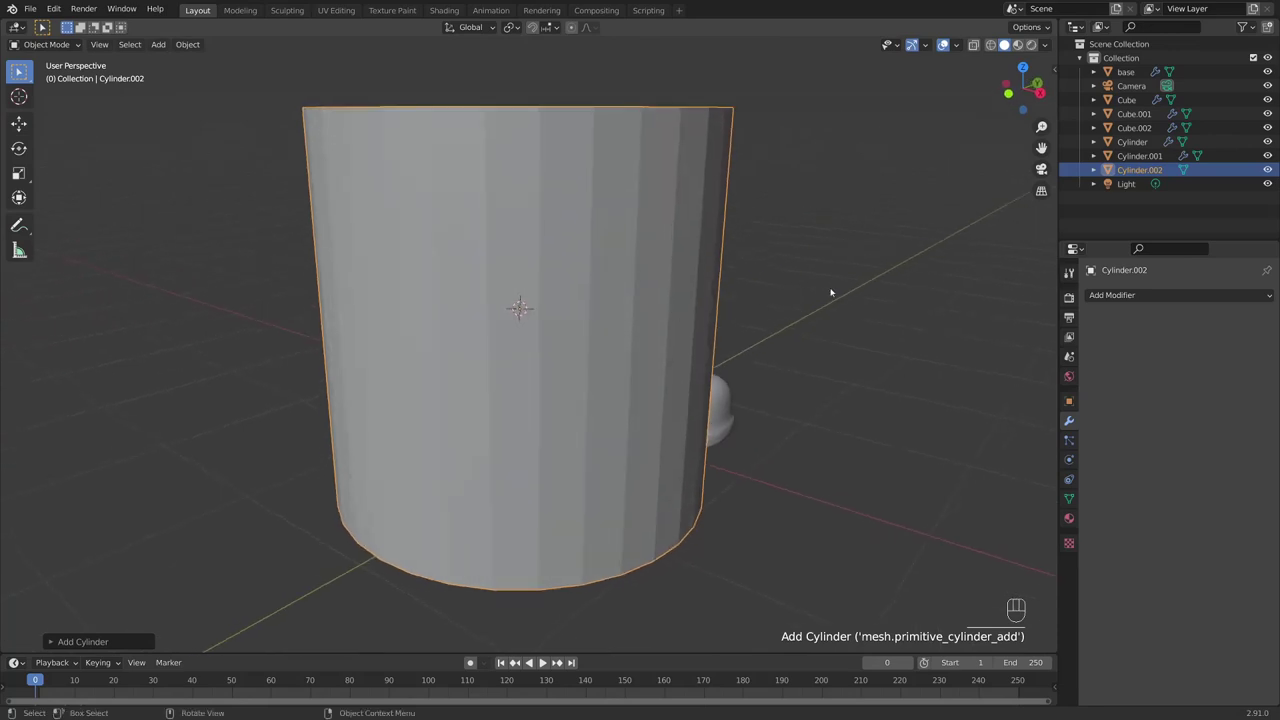
{"action": "key", "text": "s"}
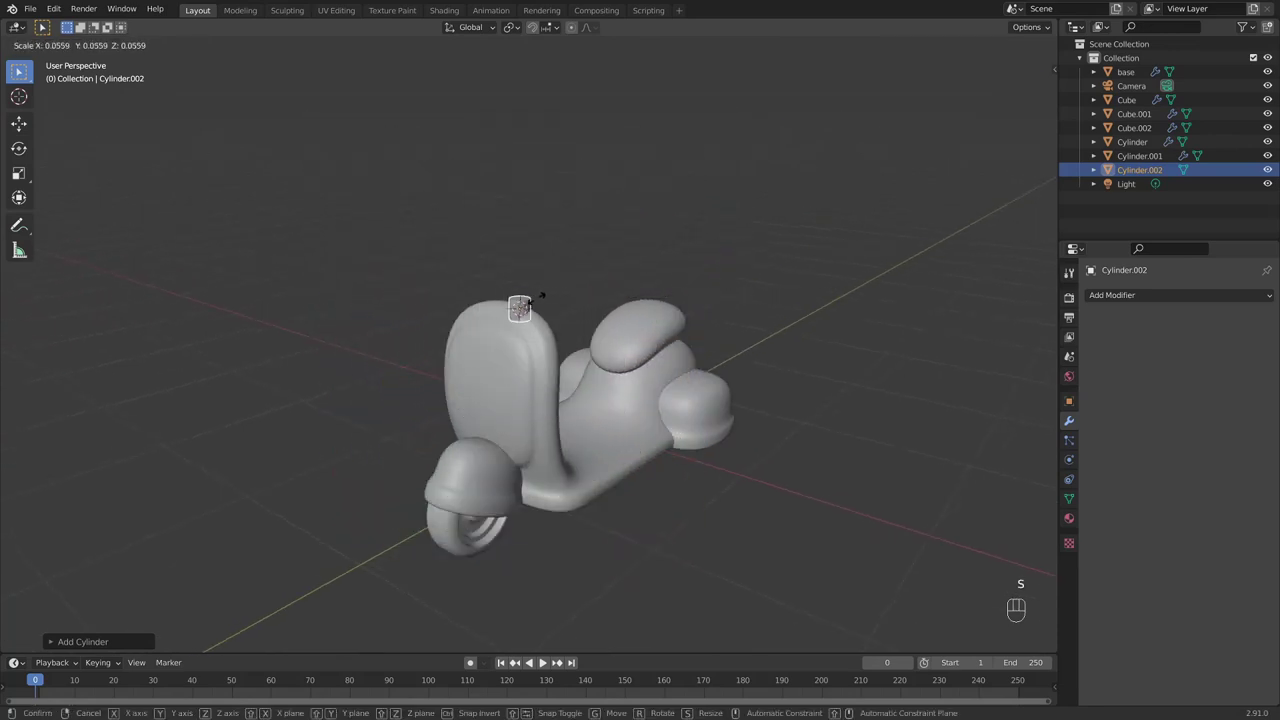
{"action": "left_click", "coordinate": [532, 304]}
Stretch the small cylinder along Z in the front view into a rod about 0.7 m tall
{"action": "key", "text": "grave"}
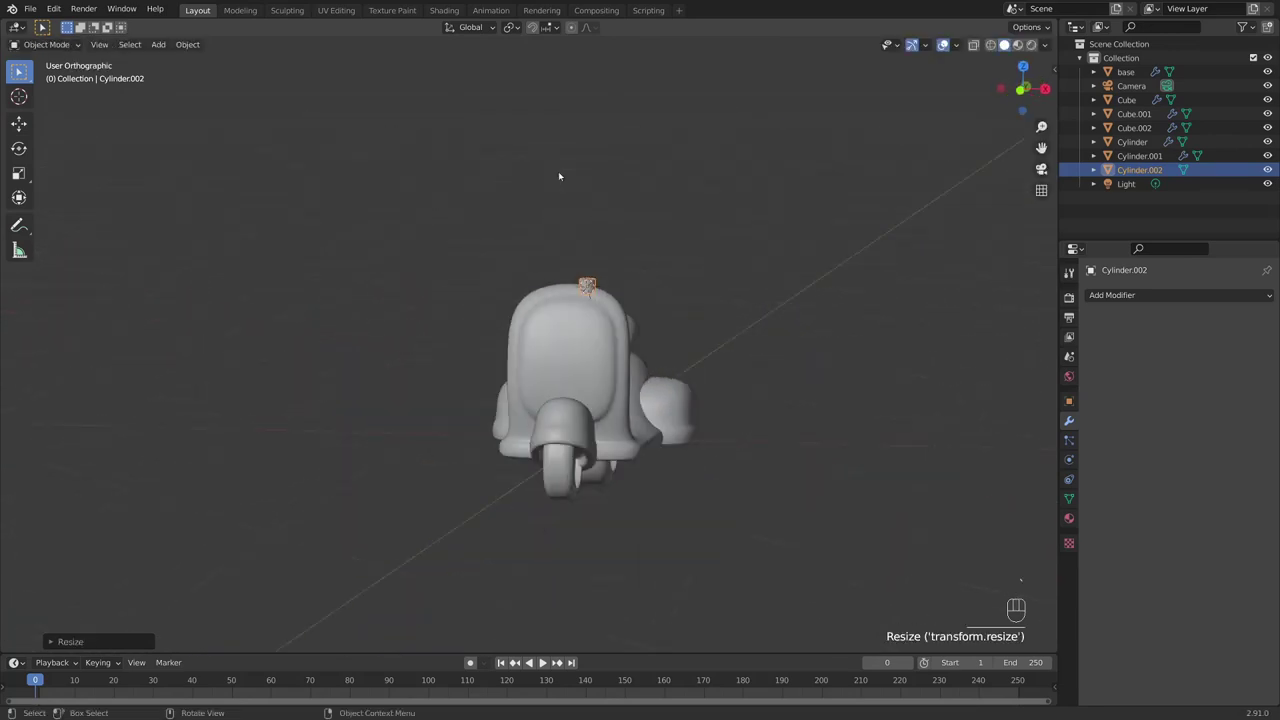
{"action": "scroll", "coordinate": [728, 193], "scroll_direction": "up", "scroll_amount": 6}
{"action": "middle_click_drag", "start_coordinate": [728, 193], "coordinate": [560, 403], "text": "shift"}
{"action": "scroll", "coordinate": [570, 392], "scroll_direction": "down", "scroll_amount": 2}
{"action": "scroll", "coordinate": [590, 378], "scroll_direction": "up", "scroll_amount": 1}
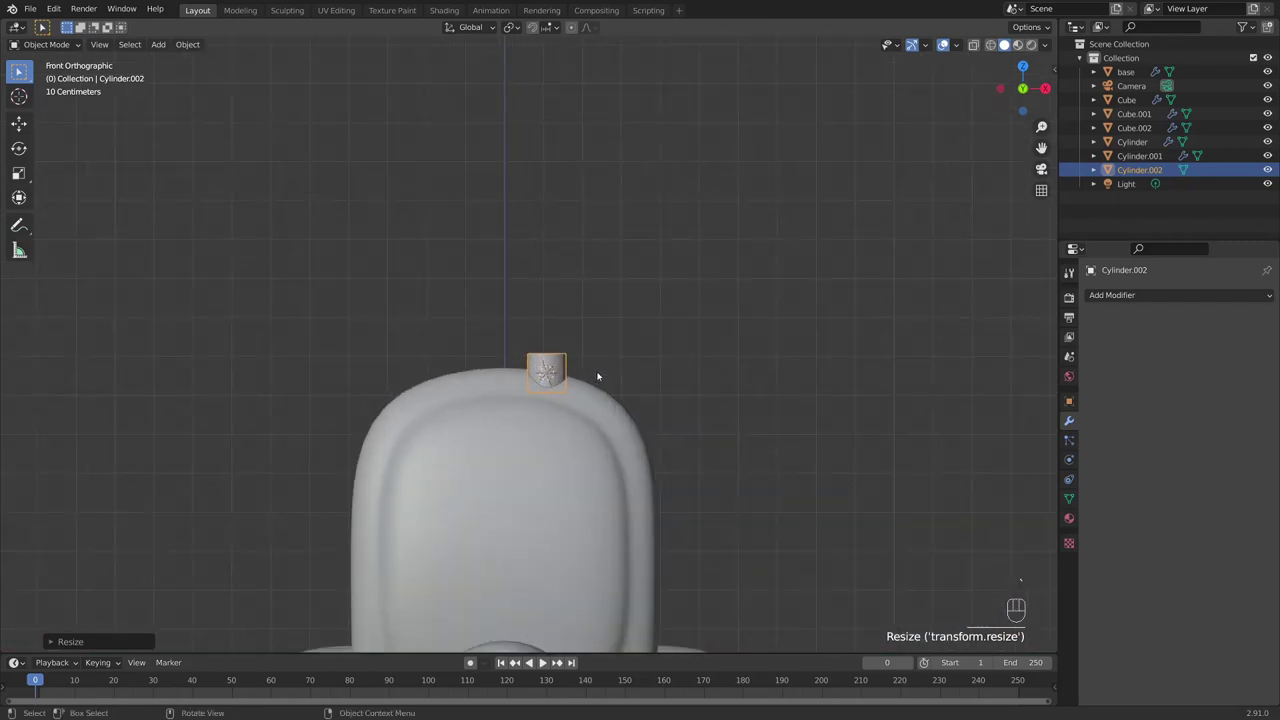
{"action": "key", "text": "s"}
{"action": "key", "text": "z"}
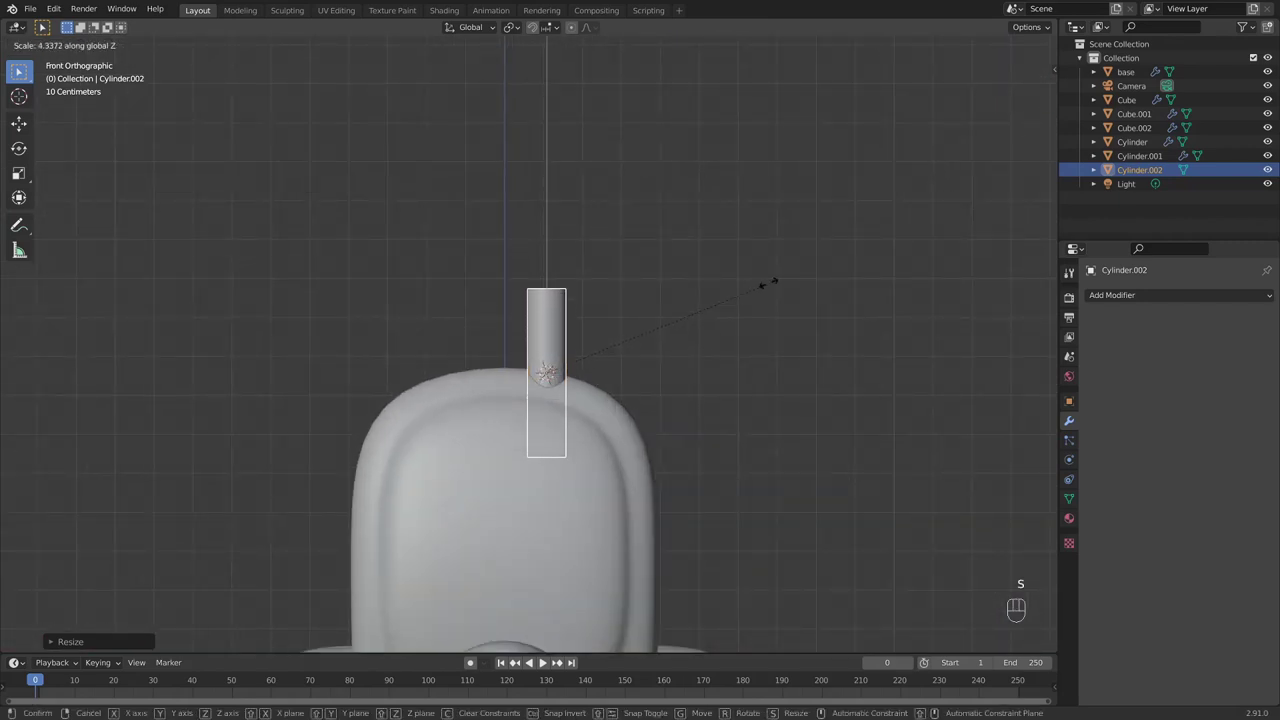
{"action": "left_click", "coordinate": [905, 213]}
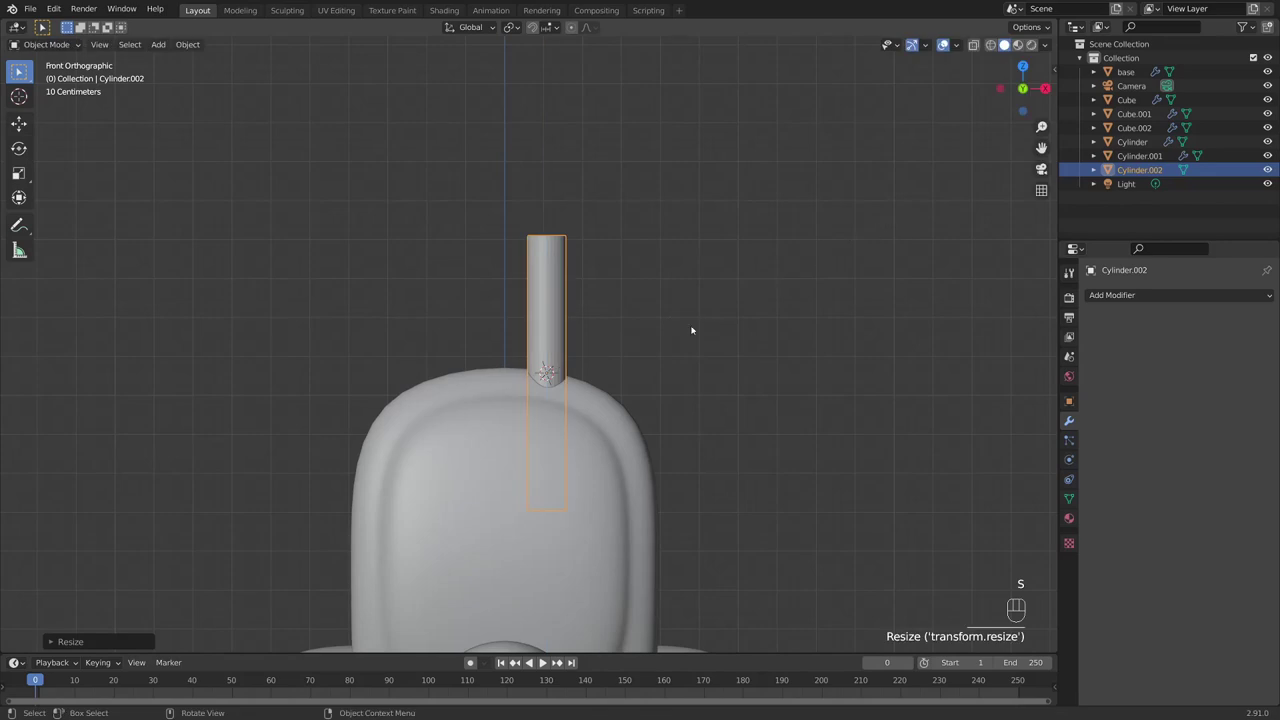
Thin the rod to about 0.09 m wide by scaling it with the Z axis locked
{"action": "scroll", "coordinate": [700, 330], "scroll_direction": "up", "scroll_amount": 1}
{"action": "key", "text": "s"}
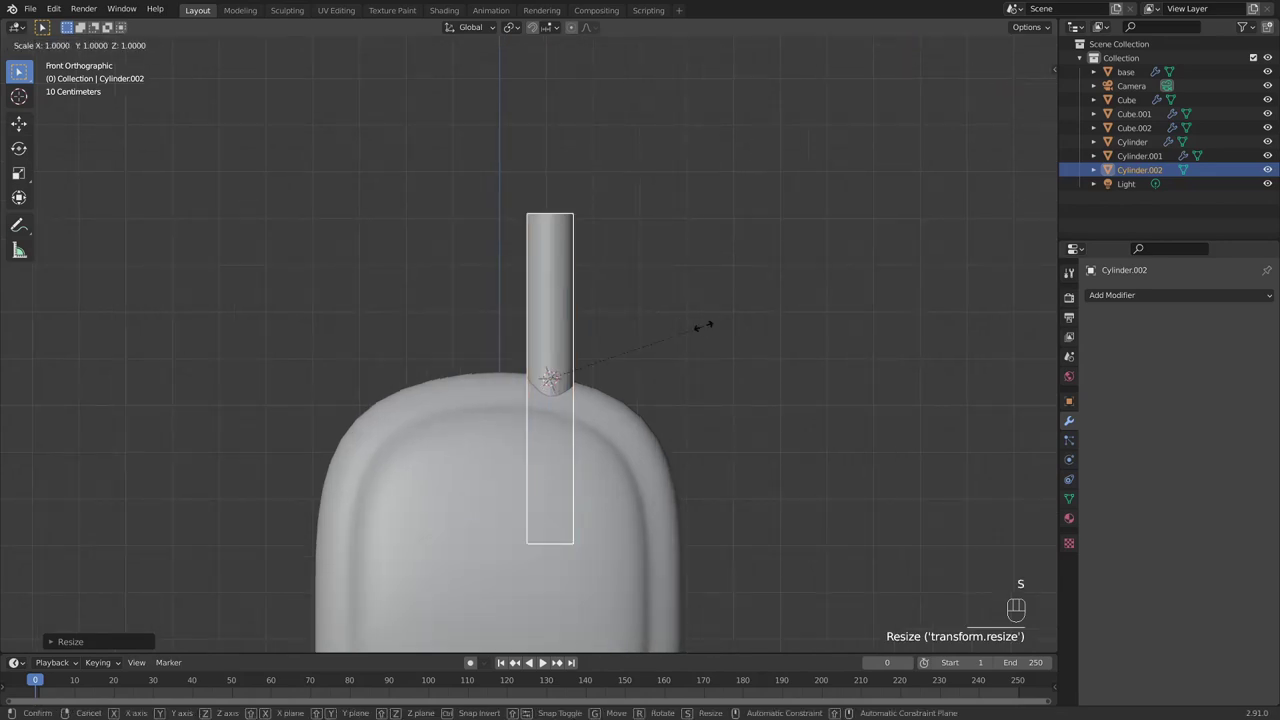
{"action": "key", "text": "shift+z"}
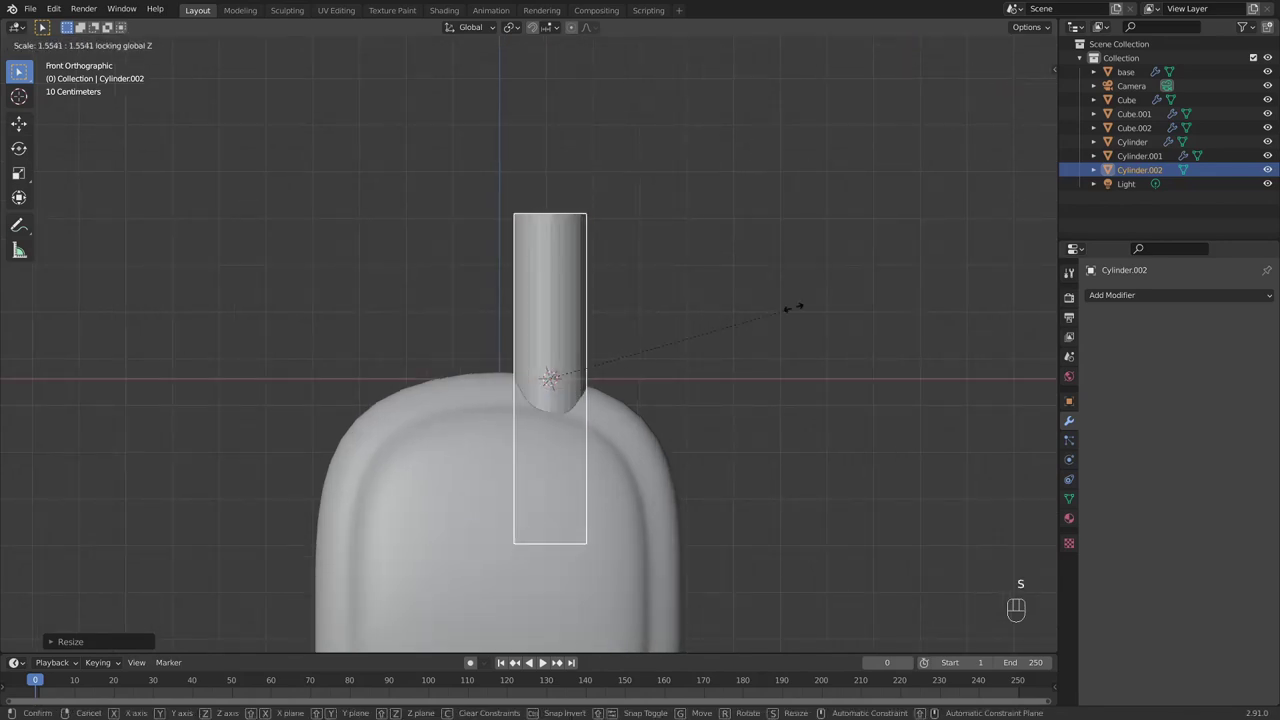
{"action": "left_click", "coordinate": [692, 341]}
Tilt the rod rearward in the right side view and shift it back to follow the slope of the front shield
{"action": "key", "text": "grave"}
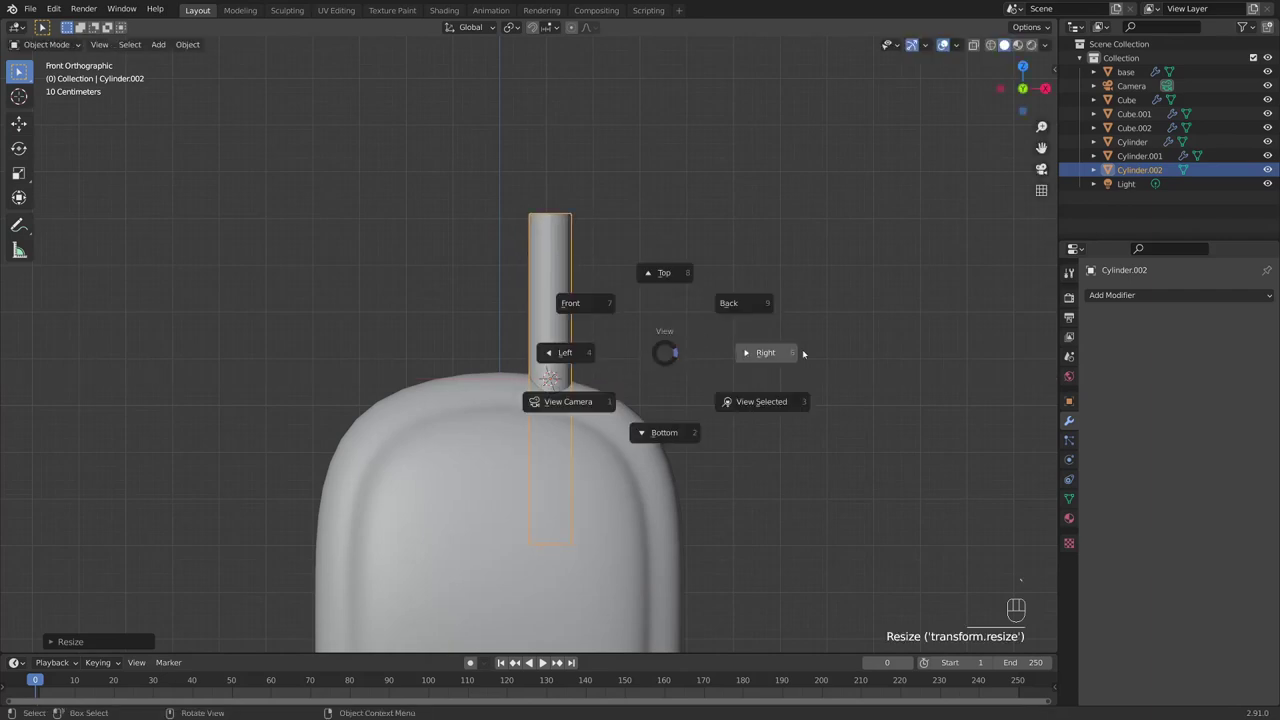
{"action": "left_click", "coordinate": [806, 354]}
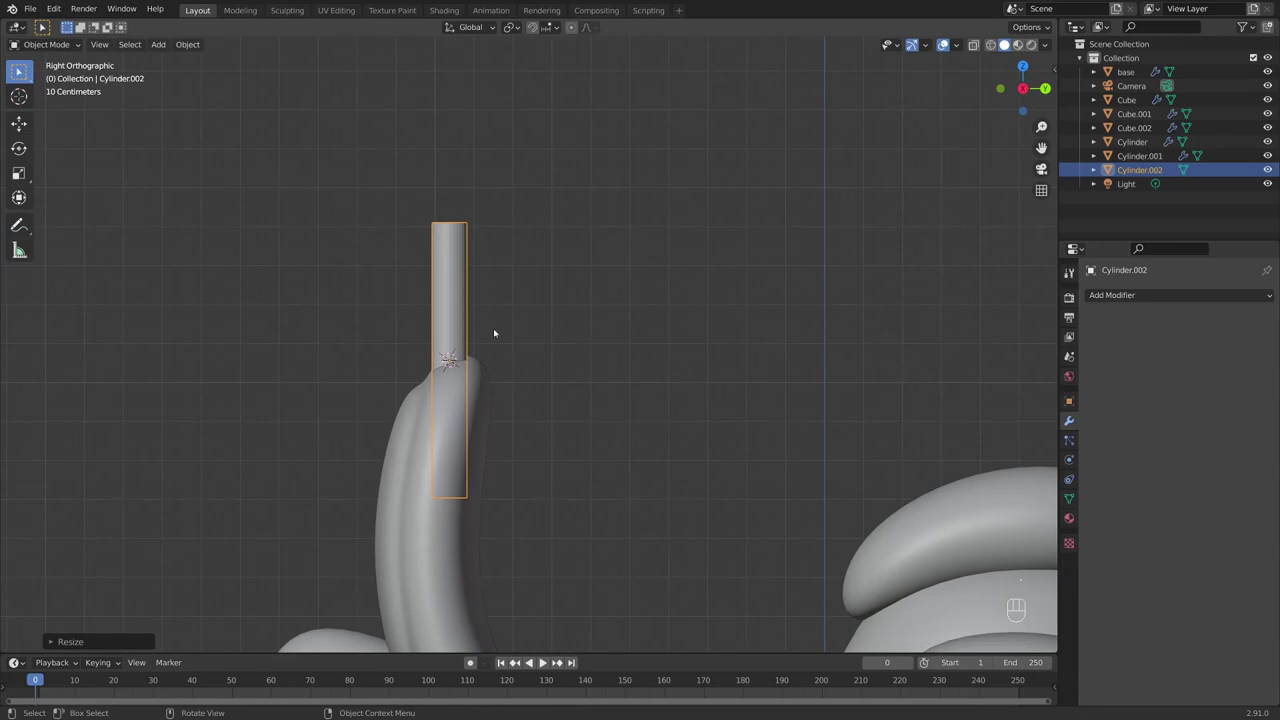
{"action": "key", "text": "r"}
{"action": "left_click", "coordinate": [690, 328]}
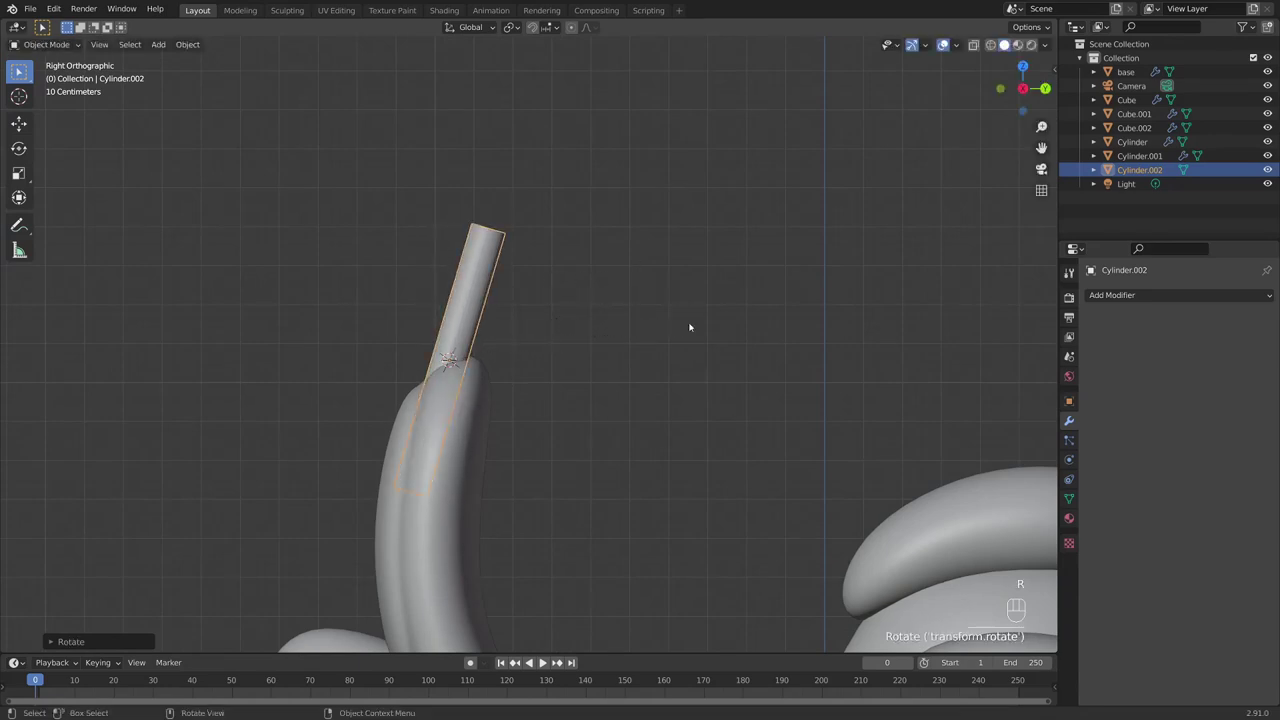
{"action": "key", "text": "g"}
{"action": "key", "text": "r"}
{"action": "left_click", "coordinate": [706, 328]}
{"action": "key", "text": "g"}
{"action": "left_click", "coordinate": [708, 328]}
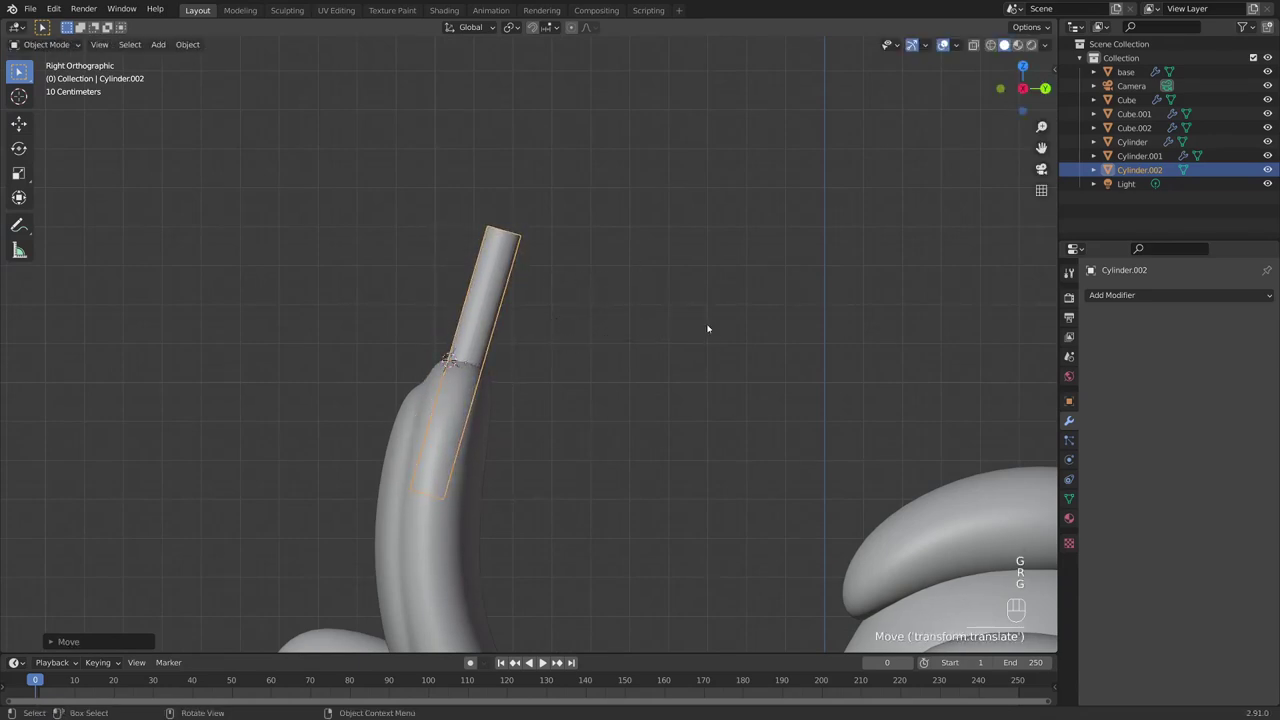
Tilt the rod outward in the front view and move it about 0.08 m along X and 0.04 m down
{"action": "left_click", "coordinate": [540, 329]}
{"action": "middle_click_drag", "start_coordinate": [531, 329], "coordinate": [691, 354]}
{"action": "key", "text": "grave"}
{"action": "left_click", "coordinate": [586, 262]}
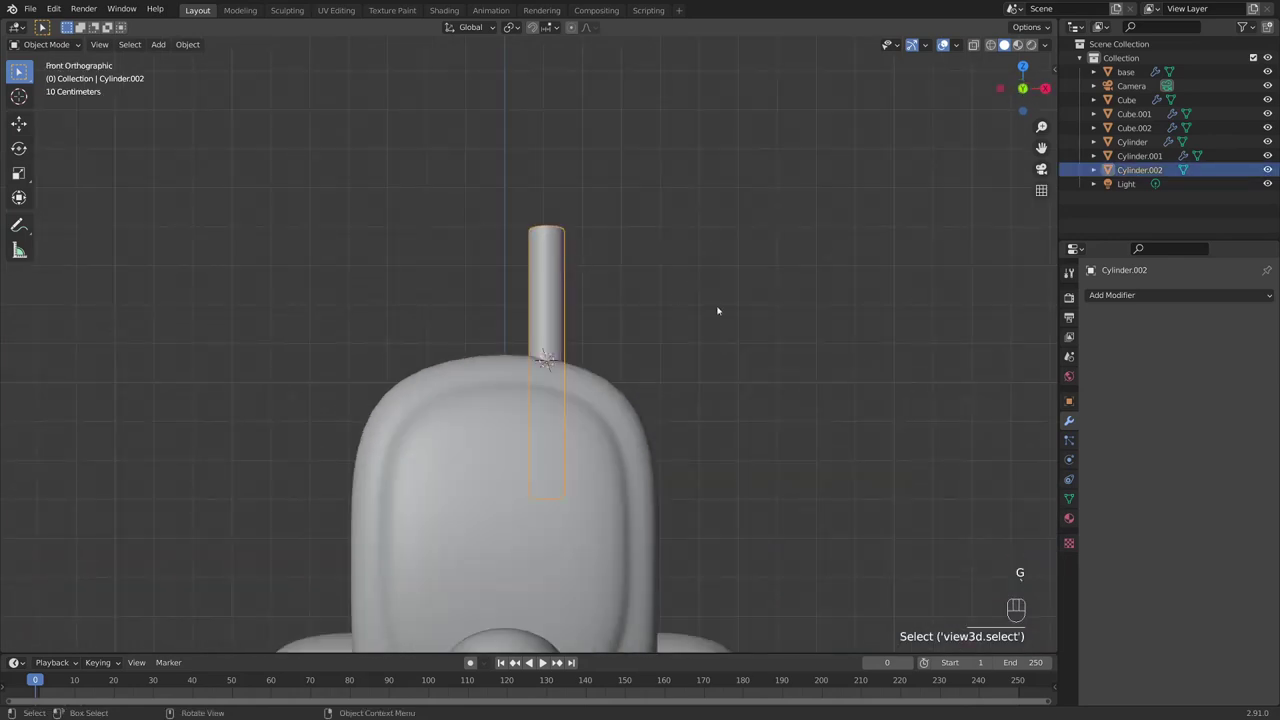
{"action": "key", "text": "r"}
{"action": "left_click", "coordinate": [740, 338]}
{"action": "key", "text": "g"}
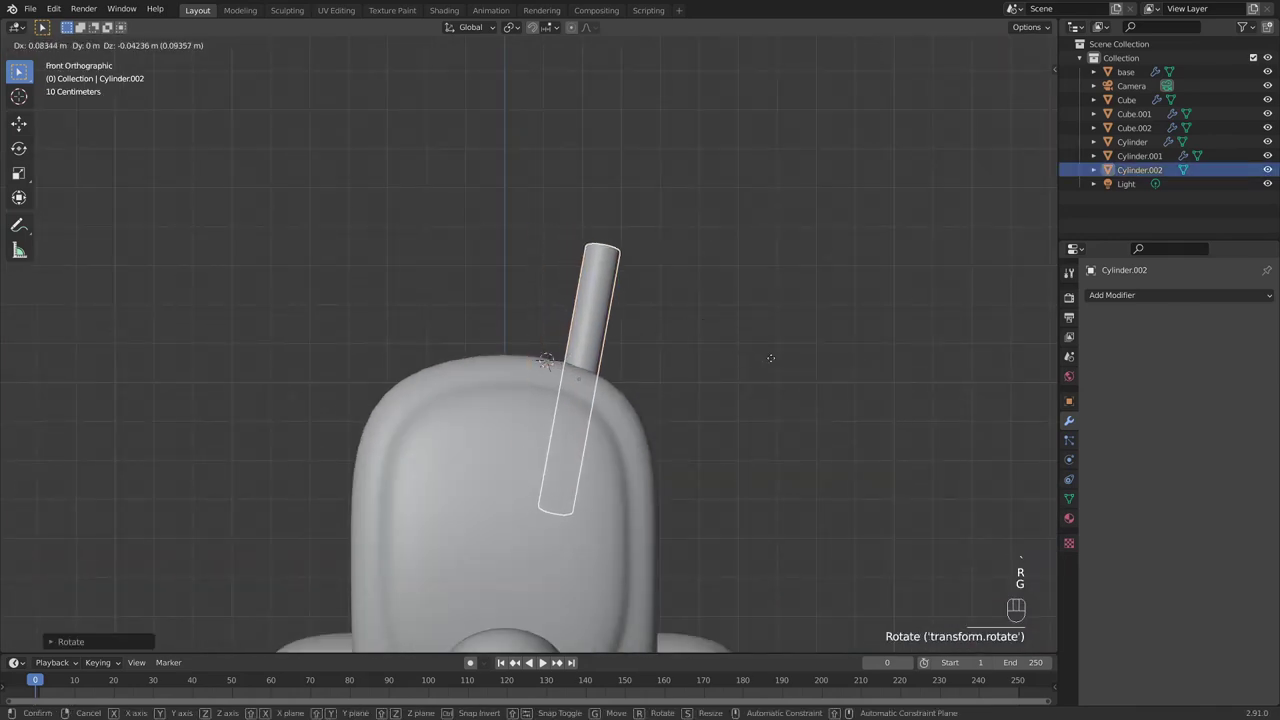